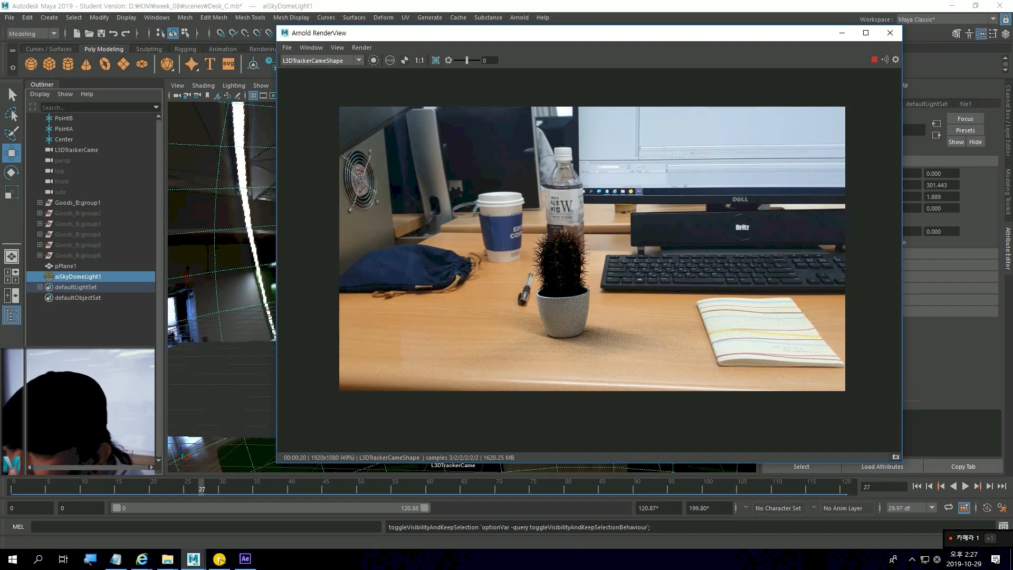
Rotate the sky dome light around its vertical axis while keeping the render preview beside the viewport
{"action": "scroll", "coordinate": [483, 262], "scroll_direction": "up", "scroll_amount": 2}
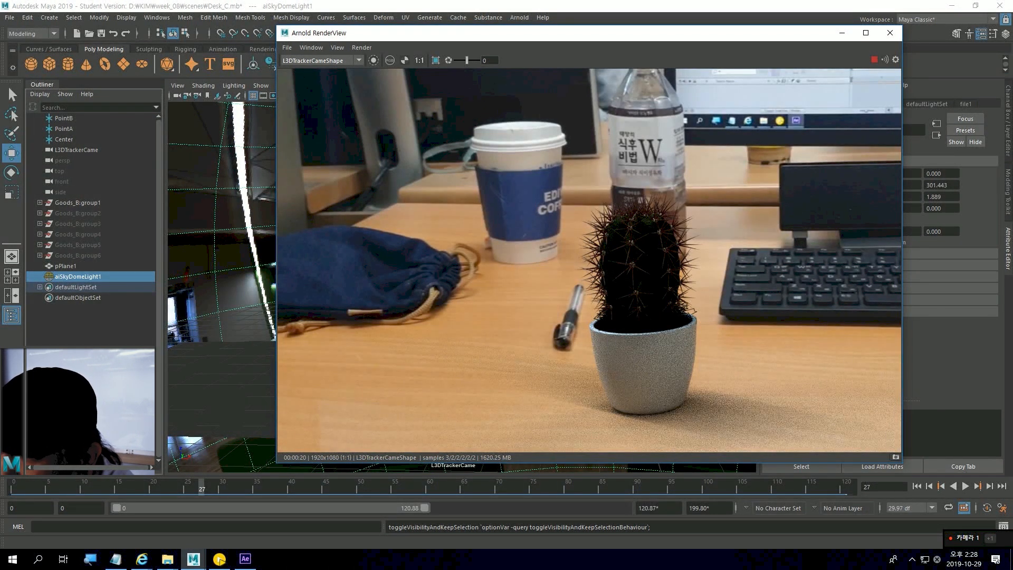
{"action": "scroll", "coordinate": [681, 382], "scroll_direction": "down", "scroll_amount": 2}
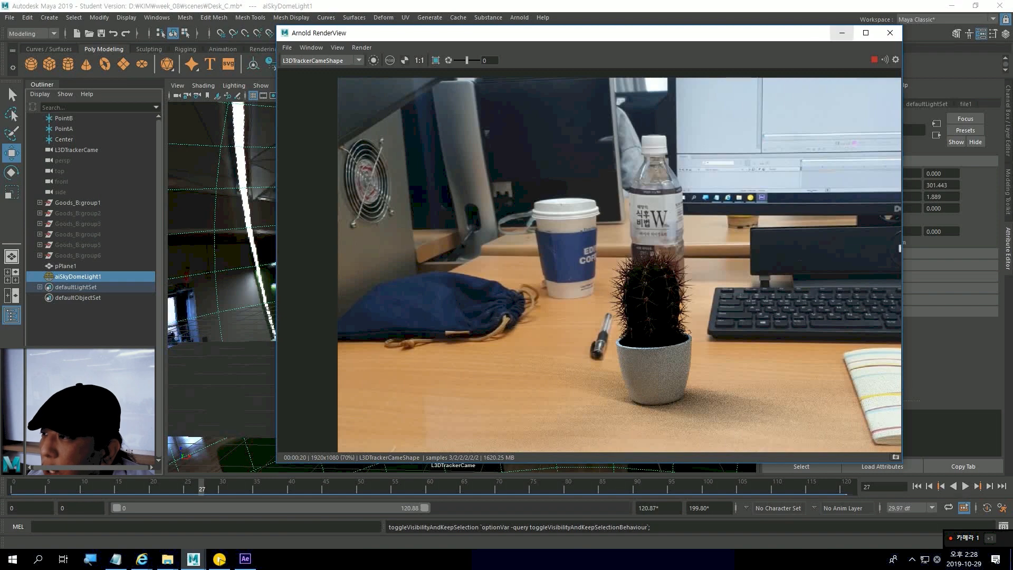
{"action": "left_click", "coordinate": [842, 32]}
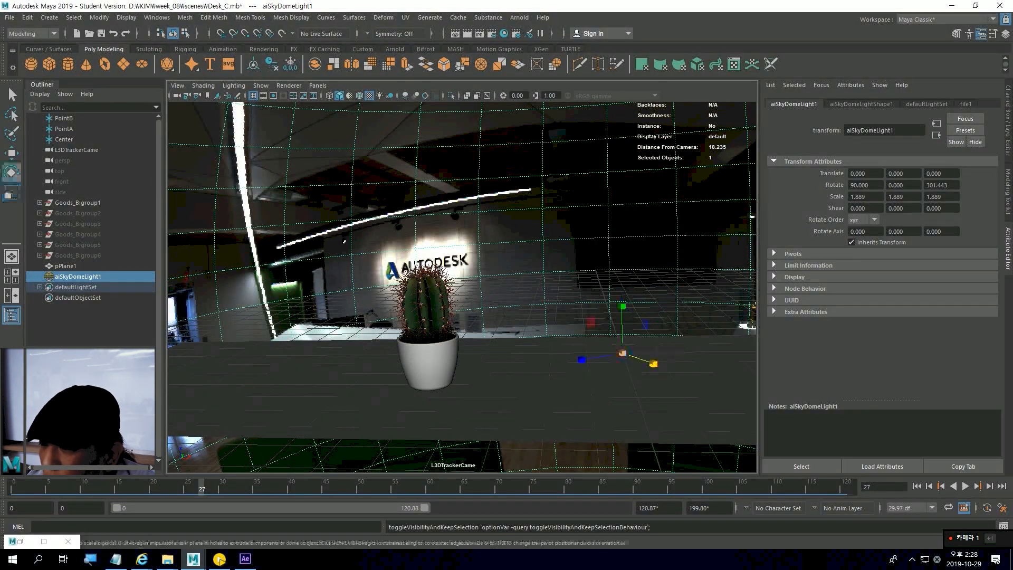
{"action": "key", "text": "e"}
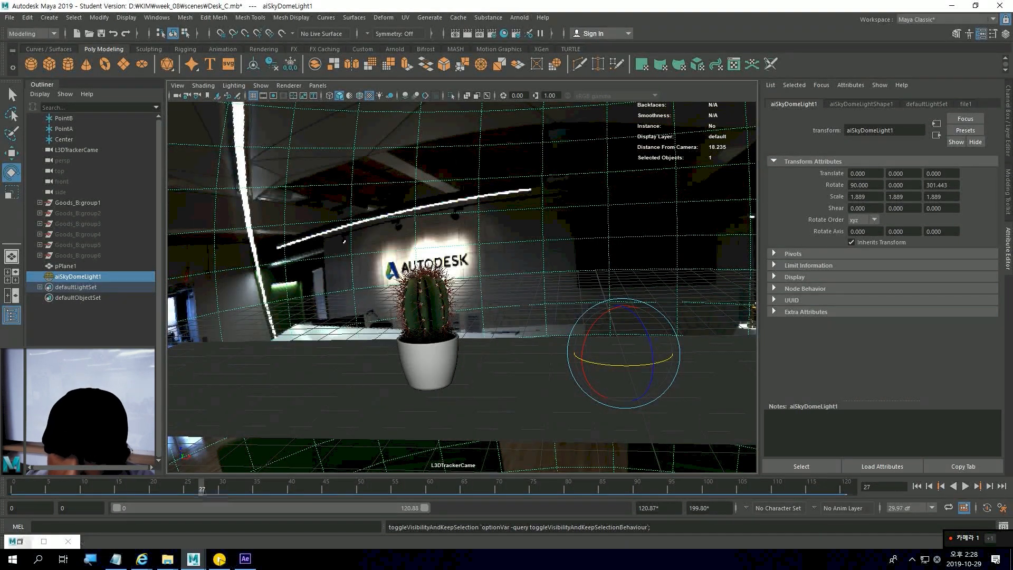
{"action": "left_click", "coordinate": [20, 541]}
{"action": "left_click_drag", "start_coordinate": [518, 37], "coordinate": [94, 50]}
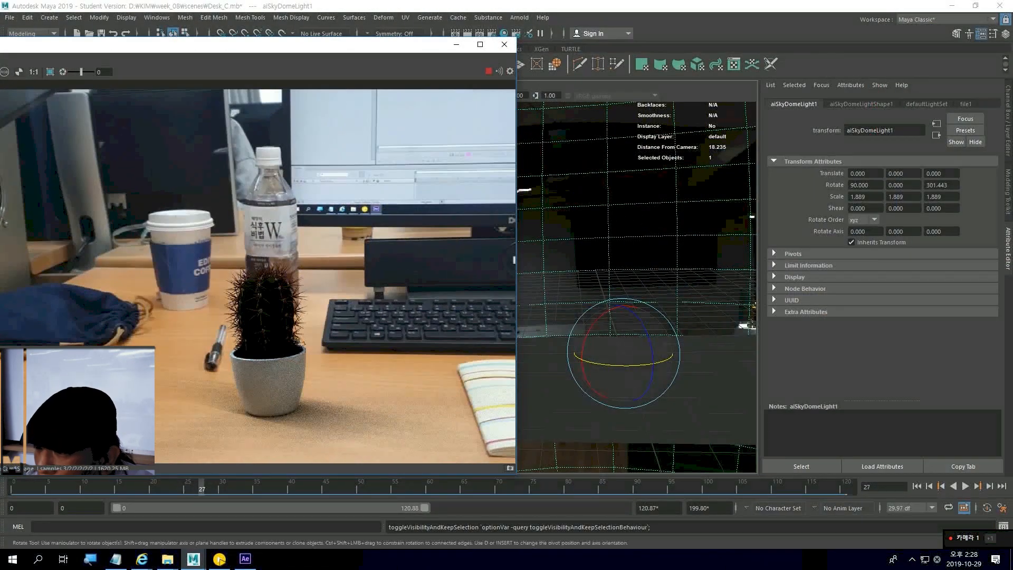
{"action": "left_click_drag", "start_coordinate": [634, 366], "coordinate": [659, 362]}
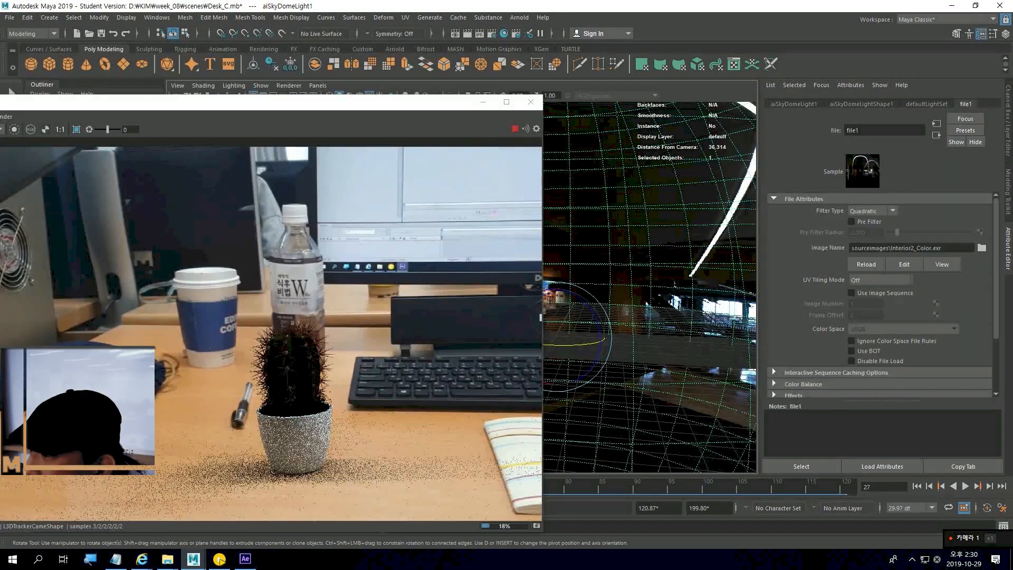
Set the sky dome light's intensity to 2
{"action": "left_click", "coordinate": [927, 104]}
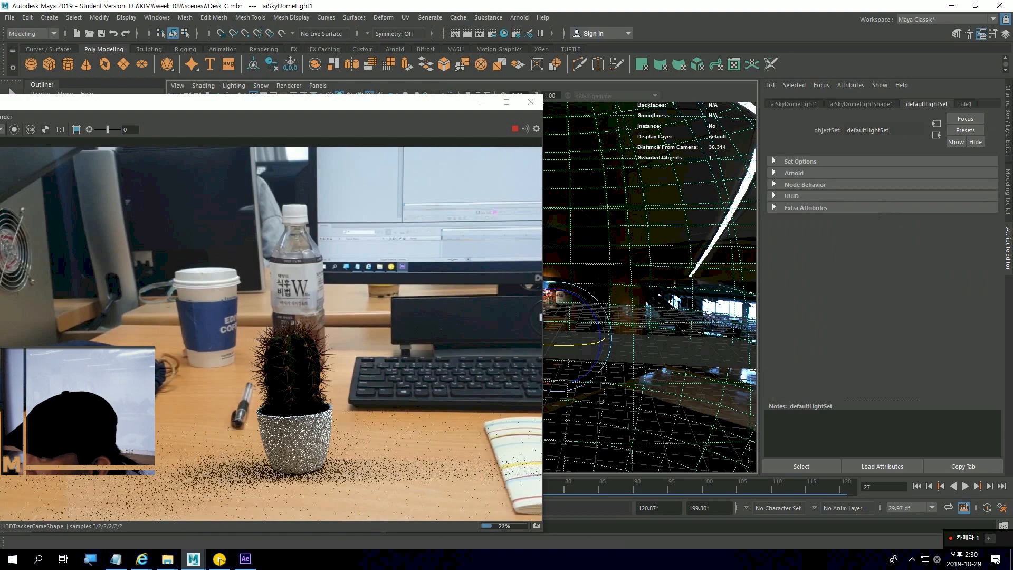
{"action": "left_click", "coordinate": [861, 104]}
{"action": "scroll", "coordinate": [878, 298], "scroll_direction": "up", "scroll_amount": 5}
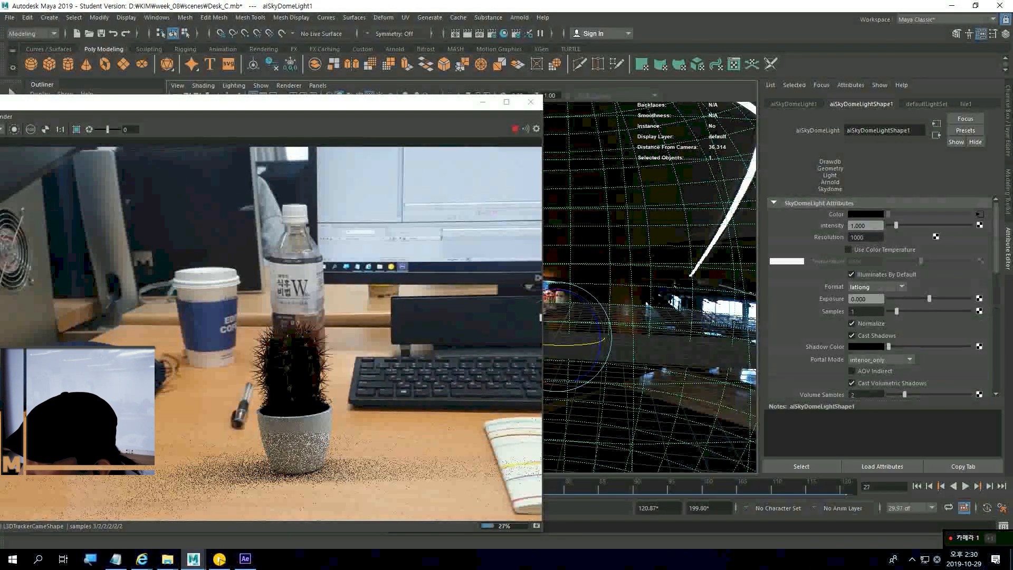
{"action": "left_click_drag", "start_coordinate": [868, 225], "coordinate": [850, 225]}
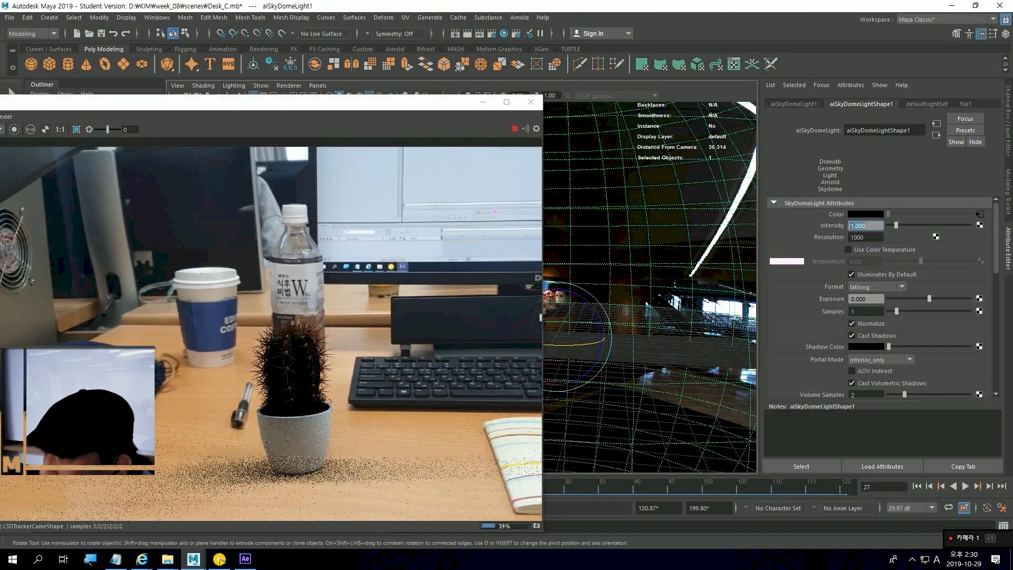
{"action": "type", "text": "2"}
{"action": "key", "text": "Return"}
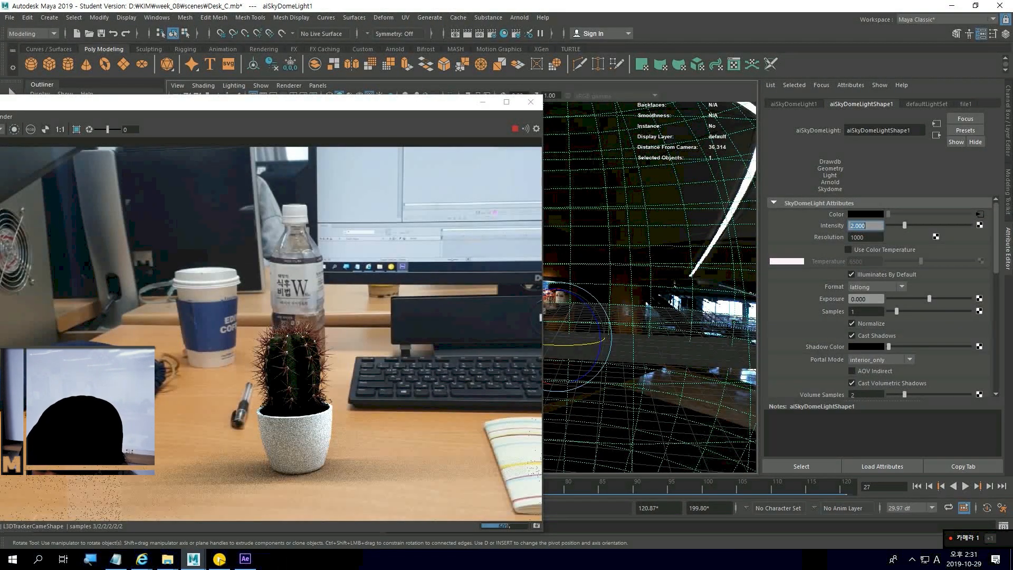
Rotate the sky dome light slightly further around its vertical axis to adjust the lighting direction on the cactus
{"action": "left_click_drag", "start_coordinate": [417, 108], "coordinate": [245, 86]}
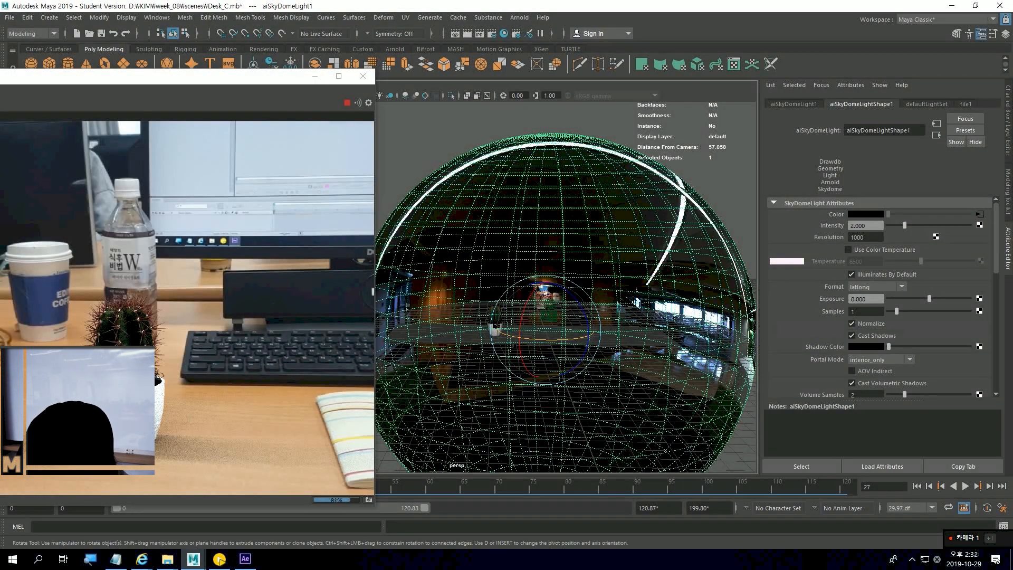
{"action": "left_click_drag", "start_coordinate": [540, 339], "coordinate": [547, 338]}
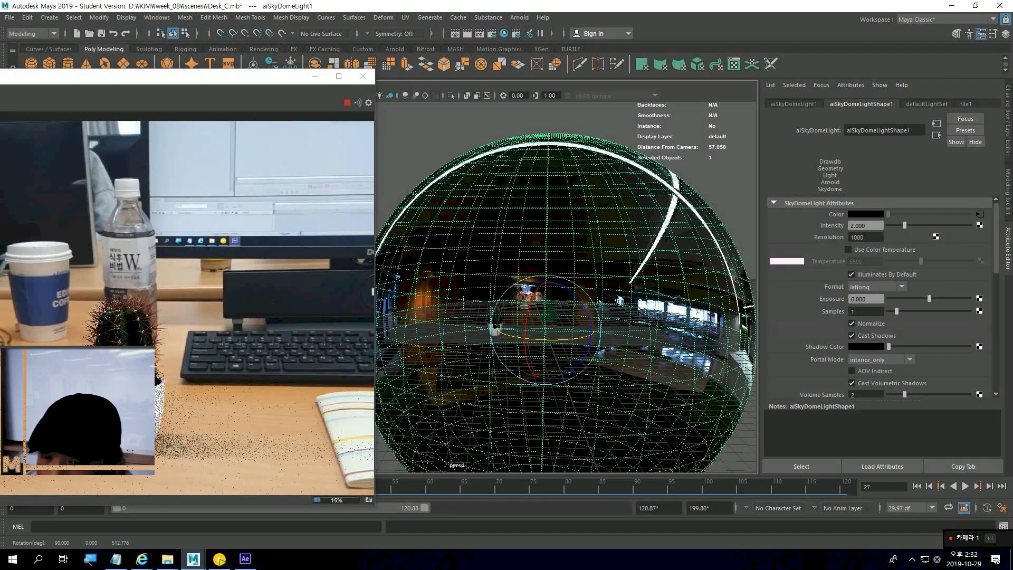
{"action": "left_click_drag", "start_coordinate": [288, 75], "coordinate": [522, 85]}
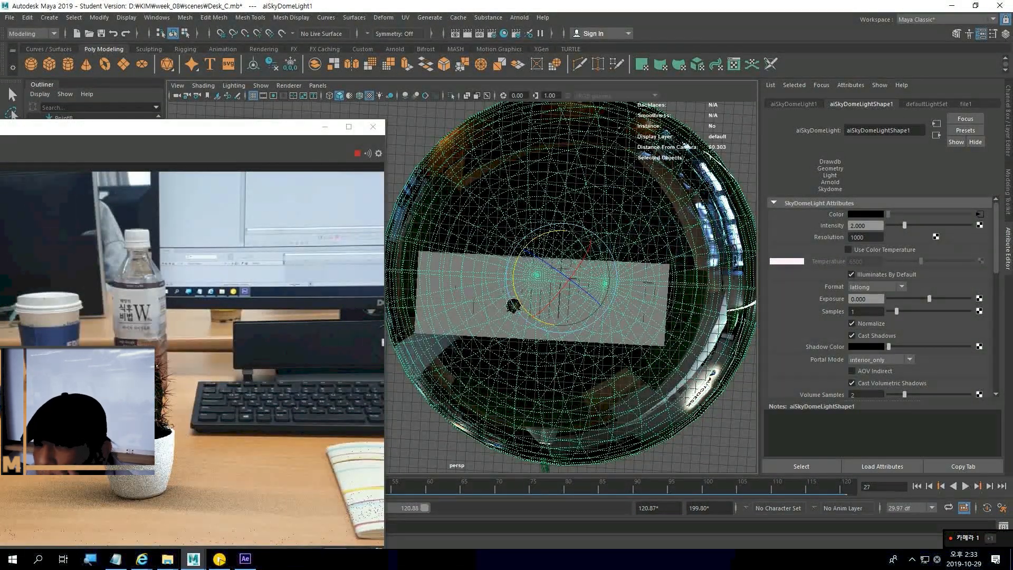
{"action": "left_click_drag", "start_coordinate": [263, 126], "coordinate": [238, 92]}
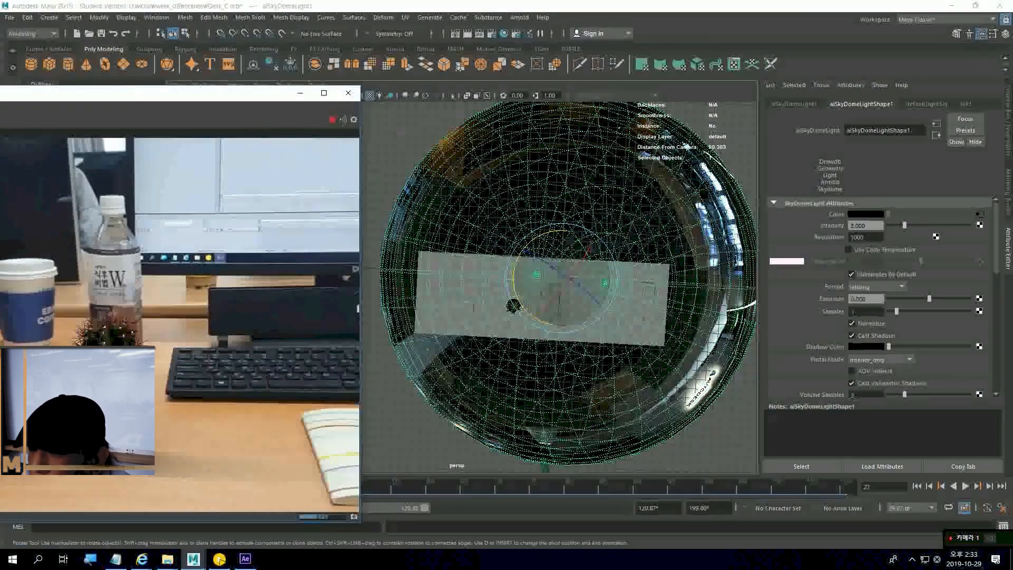
Select the cactus pot mesh and show the attributes of its aiStandardSurface3 material
{"action": "left_click_drag", "start_coordinate": [570, 241], "coordinate": [591, 143], "text": "alt"}
{"action": "right_click_drag", "start_coordinate": [591, 296], "coordinate": [676, 312], "text": "alt"}
{"action": "middle_click_drag", "start_coordinate": [600, 385], "coordinate": [503, 369], "text": "alt"}
{"action": "right_click_drag", "start_coordinate": [527, 338], "coordinate": [591, 338], "text": "alt"}
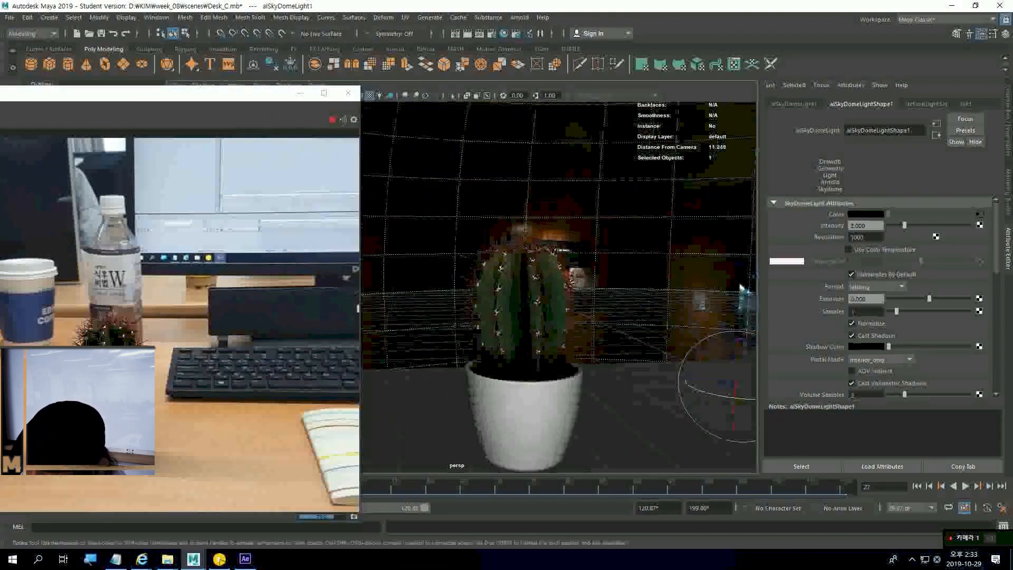
{"action": "left_click", "coordinate": [523, 417]}
{"action": "right_click_drag", "start_coordinate": [527, 369], "coordinate": [565, 369], "text": "alt"}
{"action": "middle_click_drag", "start_coordinate": [565, 369], "coordinate": [551, 290], "text": "alt"}
{"action": "right_click_drag", "start_coordinate": [551, 290], "coordinate": [581, 295], "text": "alt"}
{"action": "left_click_drag", "start_coordinate": [581, 296], "coordinate": [564, 275], "text": "alt"}
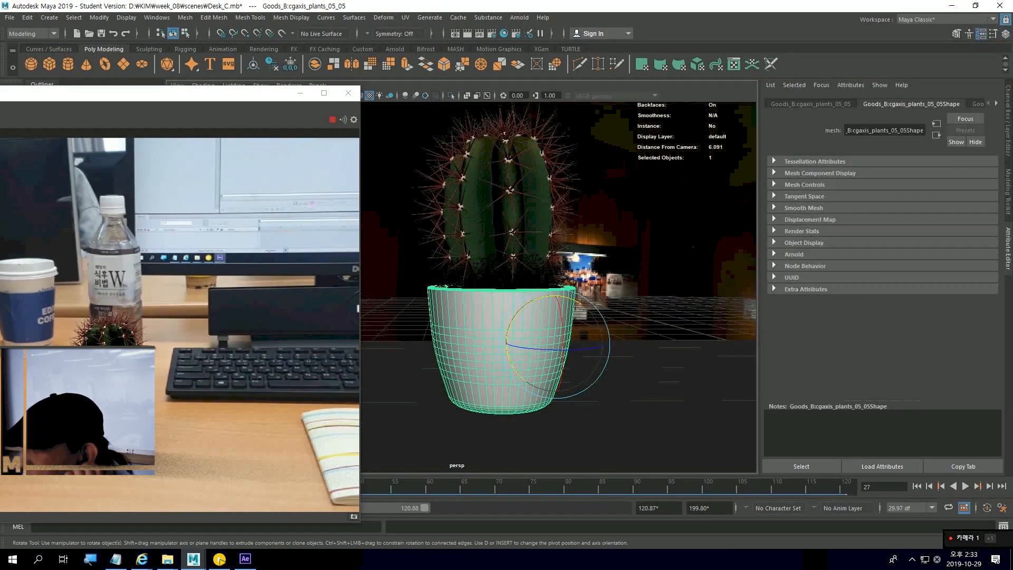
{"action": "key", "text": "ctrl+a"}
{"action": "key", "text": "ctrl+a"}
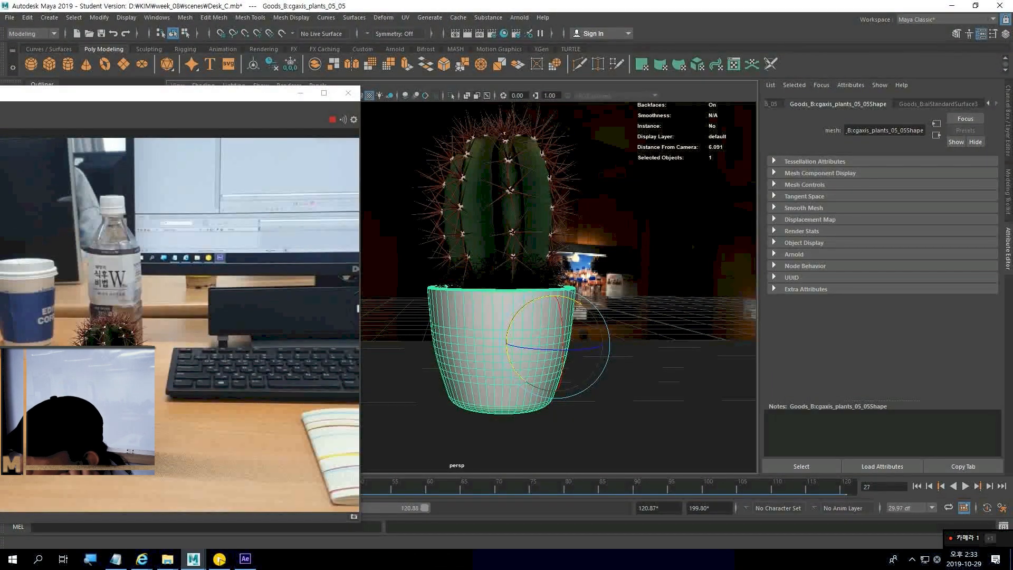
{"action": "left_click", "coordinate": [938, 104]}
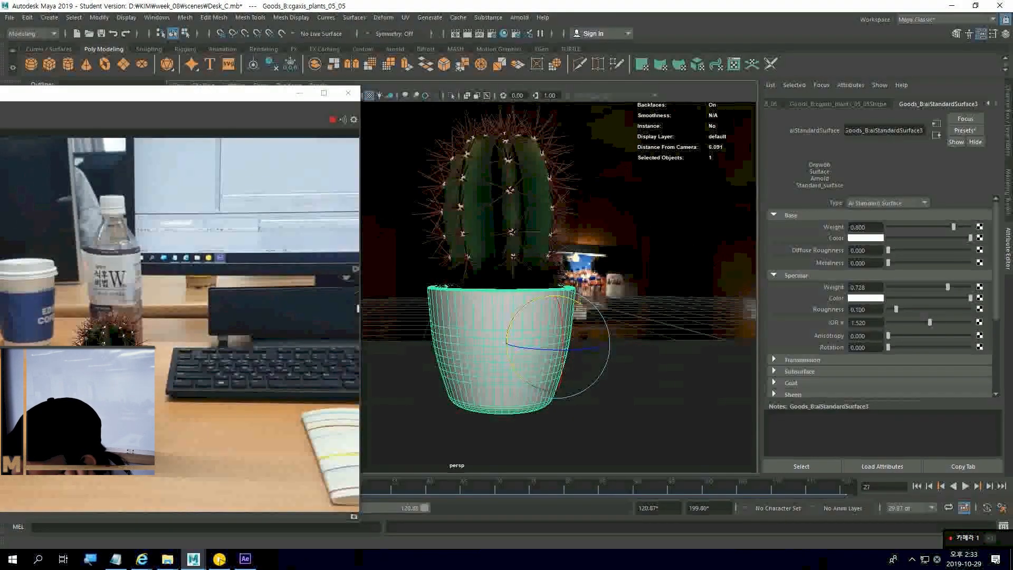
Tint the pot material's base color greyish blue with hue 203.07 and value 0.772, and set its specular weight to 0.773
{"action": "left_click", "coordinate": [864, 238]}
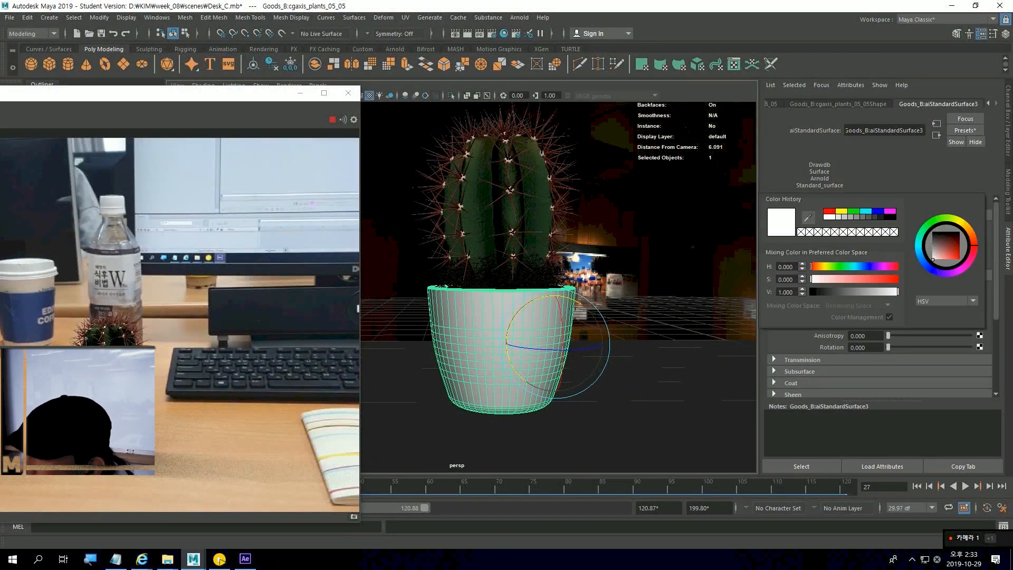
{"action": "left_click_drag", "start_coordinate": [811, 266], "coordinate": [832, 279]}
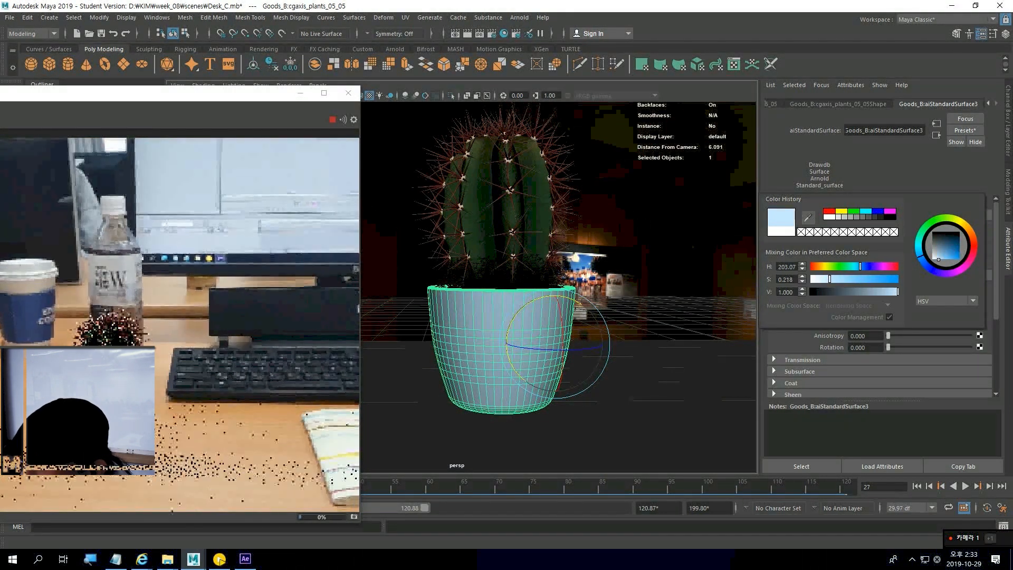
{"action": "left_click_drag", "start_coordinate": [897, 291], "coordinate": [877, 291]}
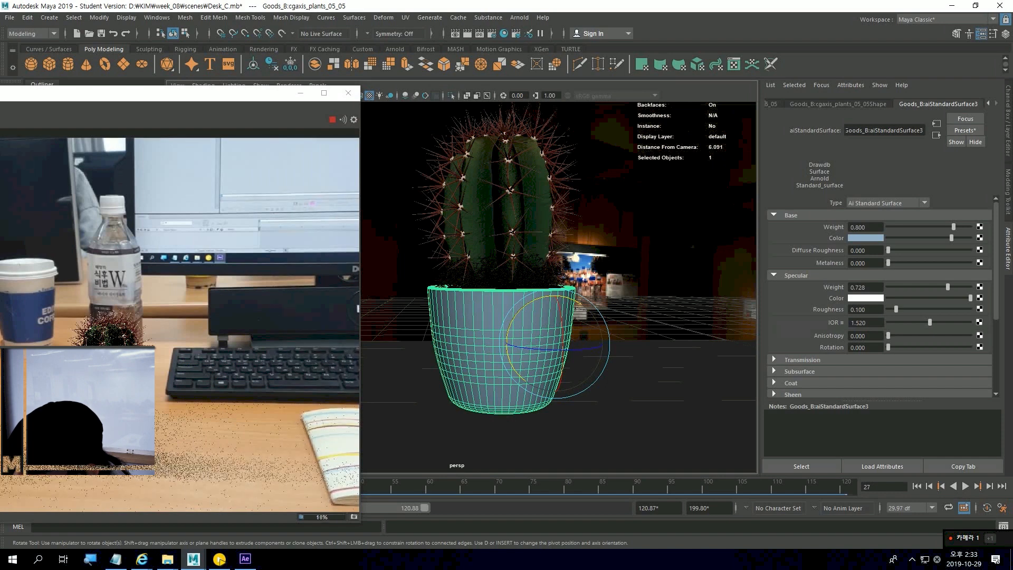
{"action": "left_click_drag", "start_coordinate": [951, 287], "coordinate": [952, 286]}
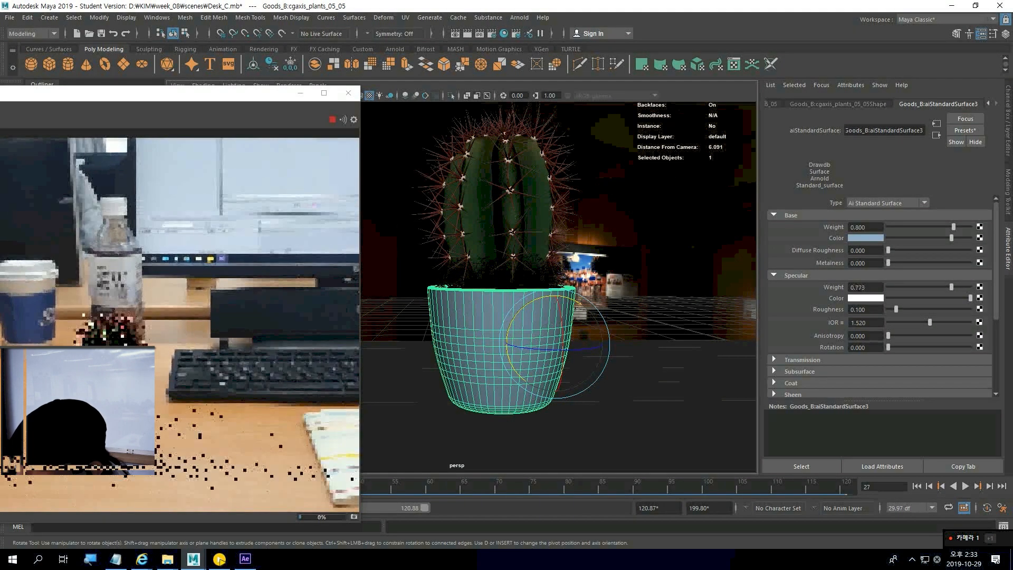
Set the pot material's metalness to 0.286 and lighten its base color to saturation 0.135 and value 0.867
{"action": "left_click_drag", "start_coordinate": [888, 263], "coordinate": [912, 262]}
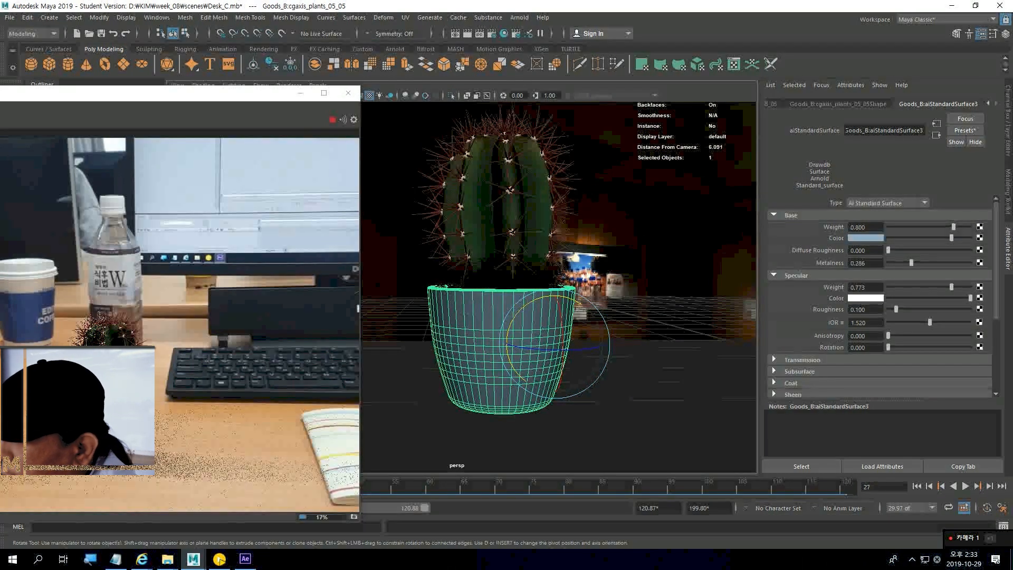
{"action": "left_click", "coordinate": [866, 238]}
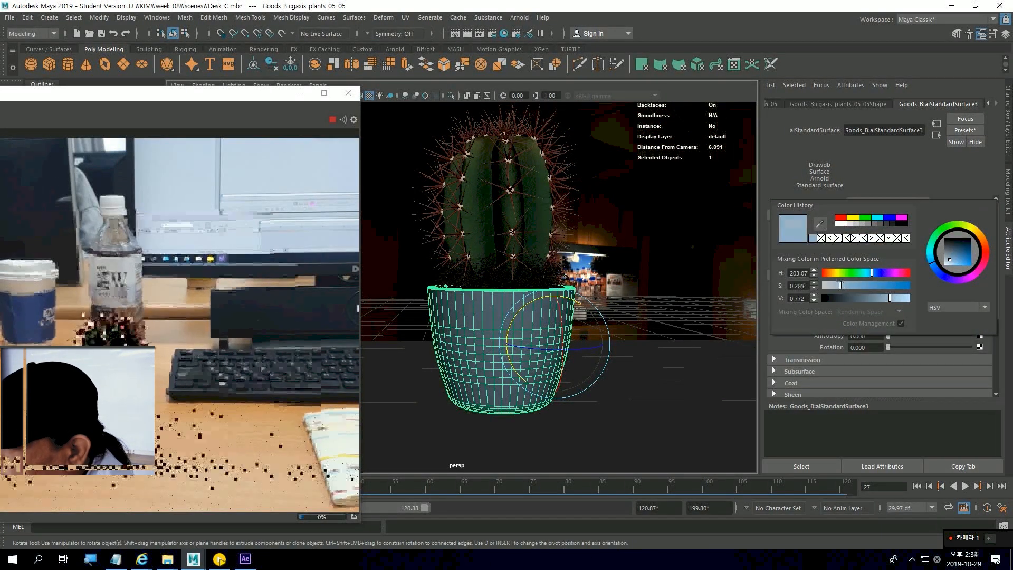
{"action": "left_click", "coordinate": [949, 262]}
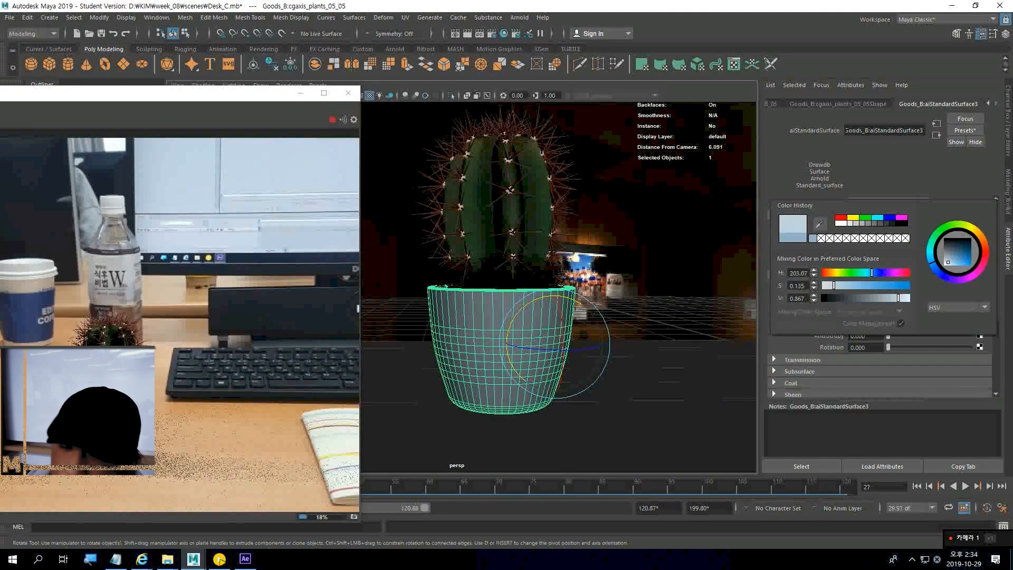
Set the samples of aiSkyDomeLight1 to 3
{"action": "left_click", "coordinate": [492, 34]}
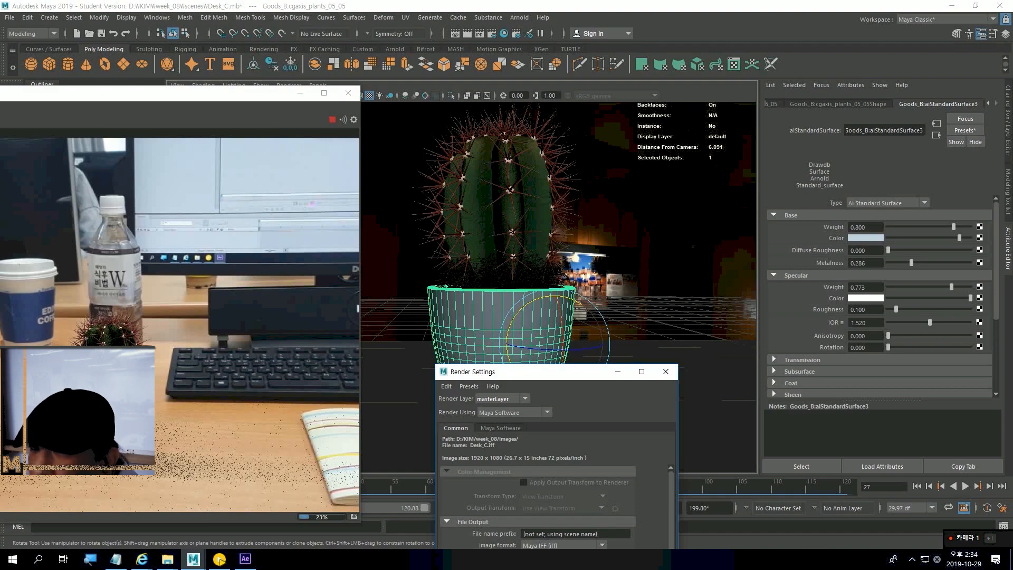
{"action": "left_click_drag", "start_coordinate": [148, 94], "coordinate": [589, 83]}
{"action": "left_click", "coordinate": [79, 276]}
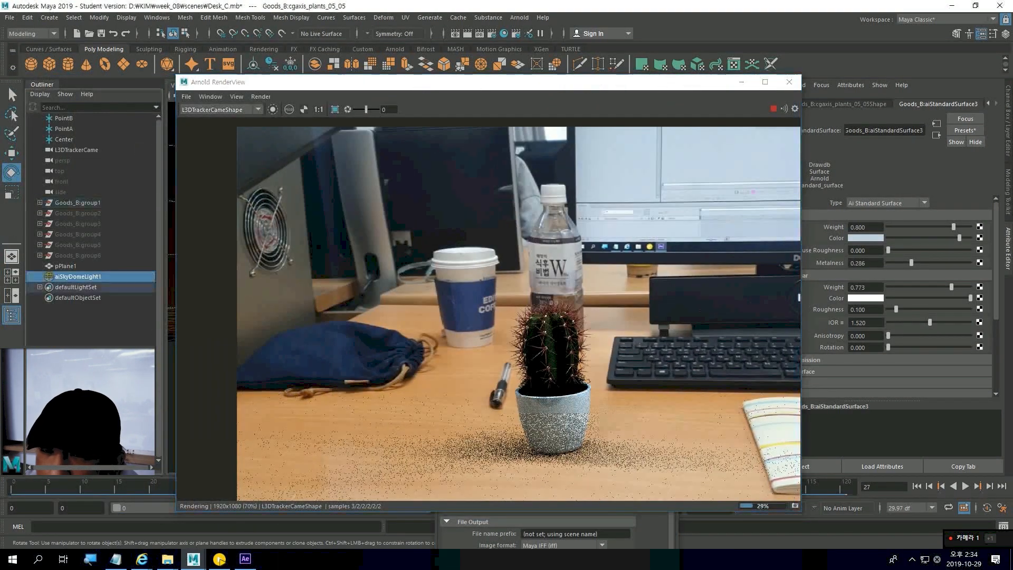
{"action": "left_click_drag", "start_coordinate": [592, 83], "coordinate": [497, 71]}
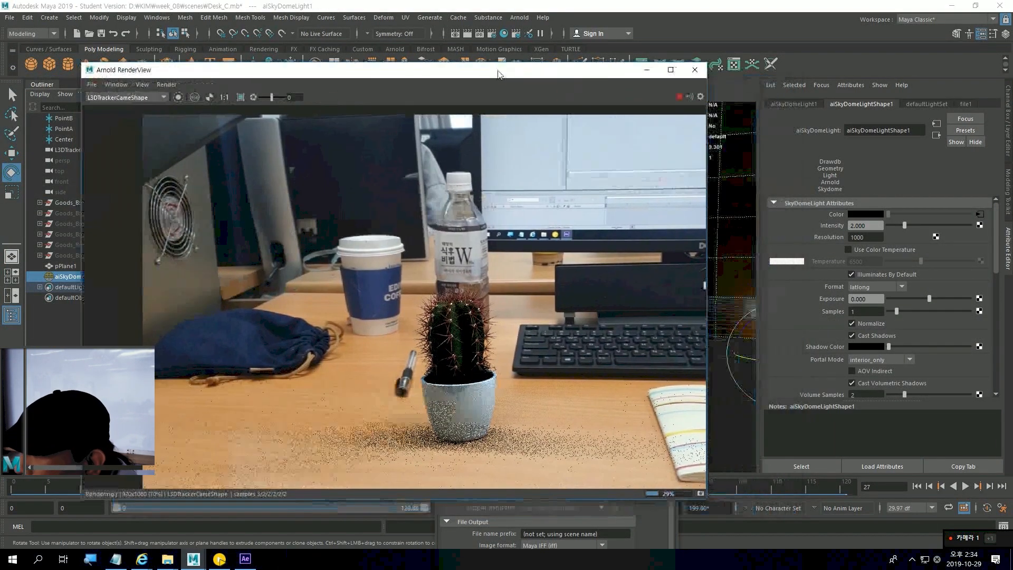
{"action": "double_click", "coordinate": [854, 311]}
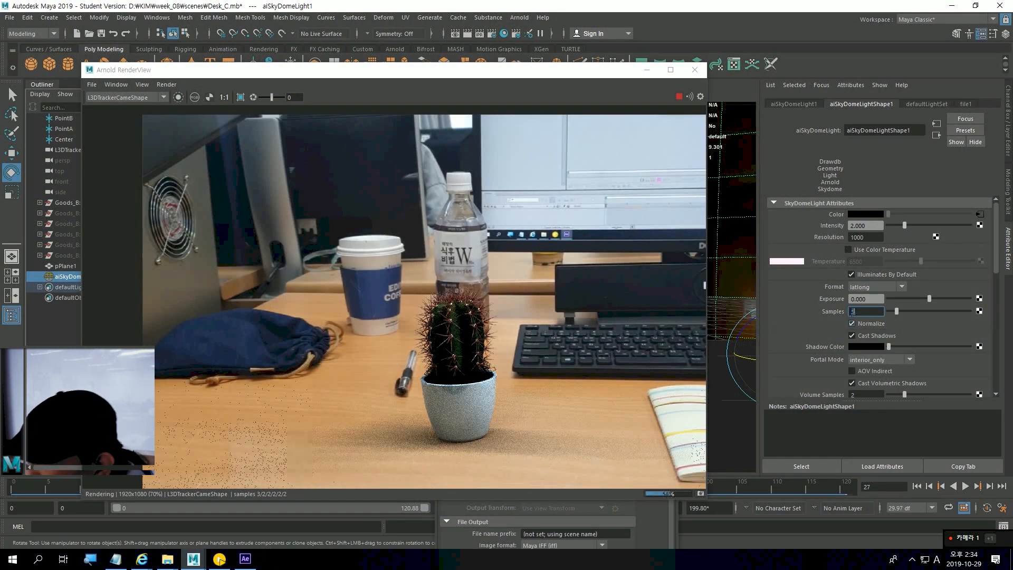
{"action": "type", "text": "3"}
{"action": "key", "text": "Return"}
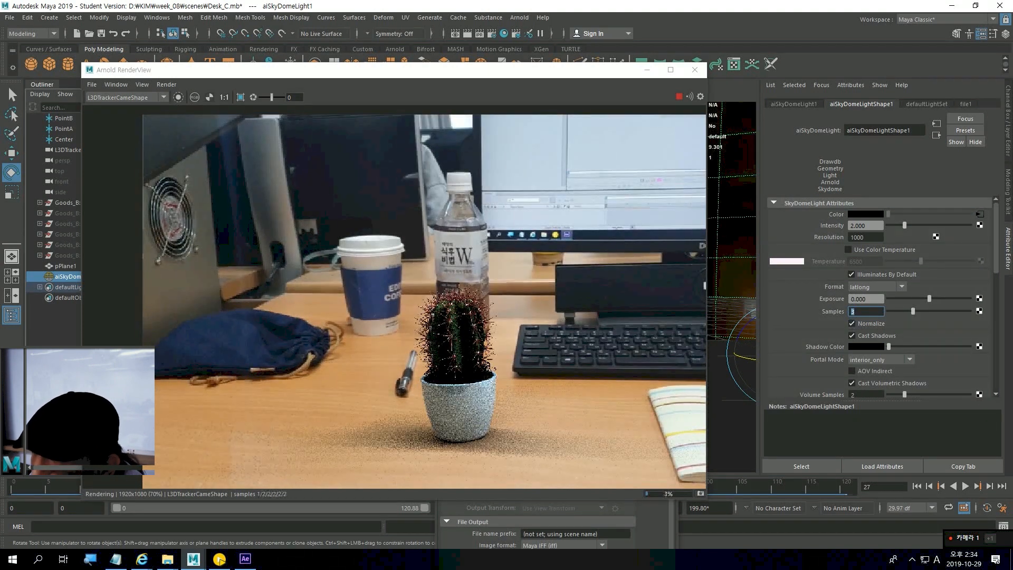
Open the render settings and switch the renderer to Arnold Renderer
{"action": "left_click_drag", "start_coordinate": [370, 70], "coordinate": [308, 98]}
{"action": "left_click", "coordinate": [491, 33]}
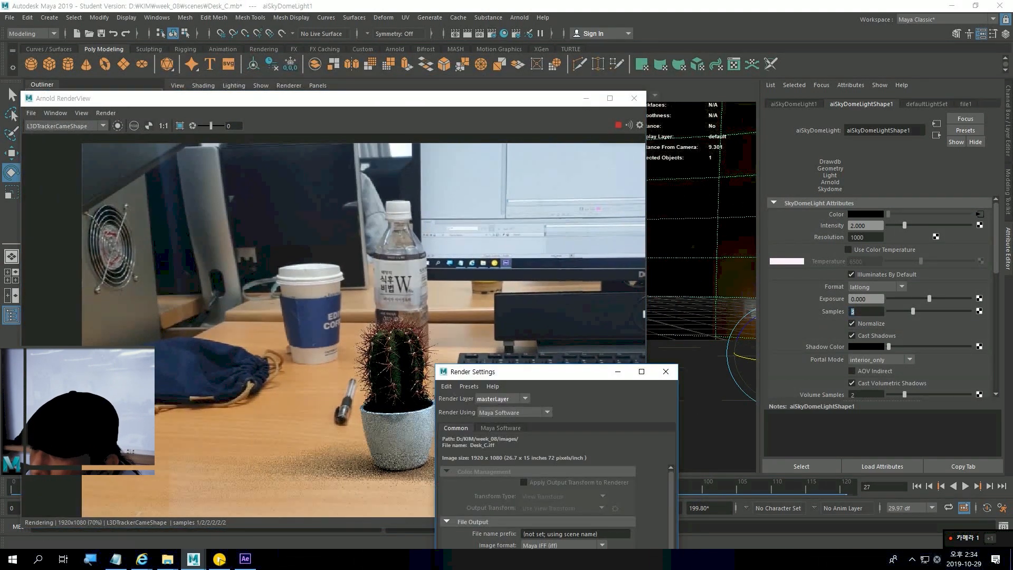
{"action": "left_click_drag", "start_coordinate": [568, 371], "coordinate": [735, 108]}
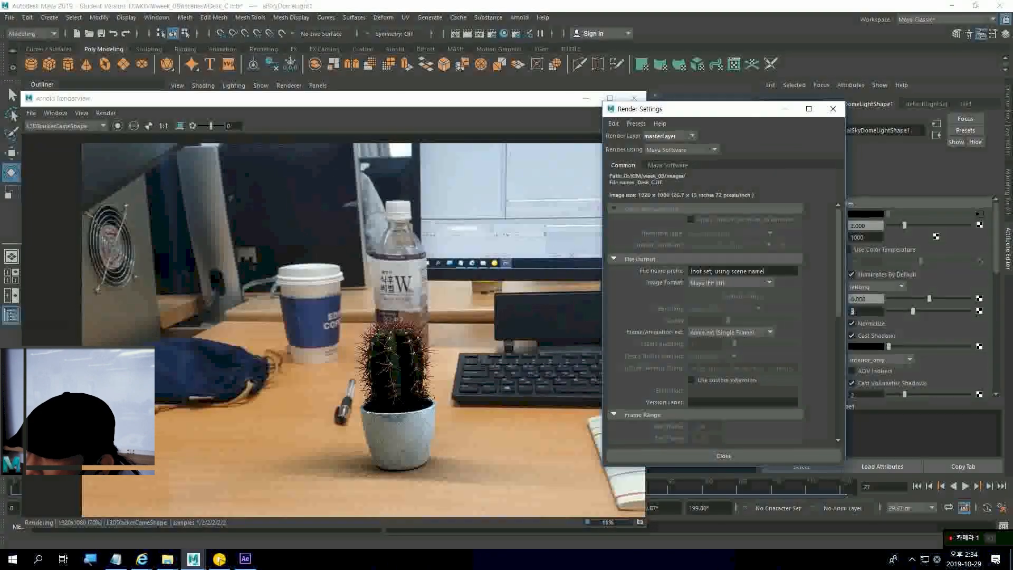
{"action": "left_click", "coordinate": [681, 150]}
{"action": "left_click", "coordinate": [681, 193]}
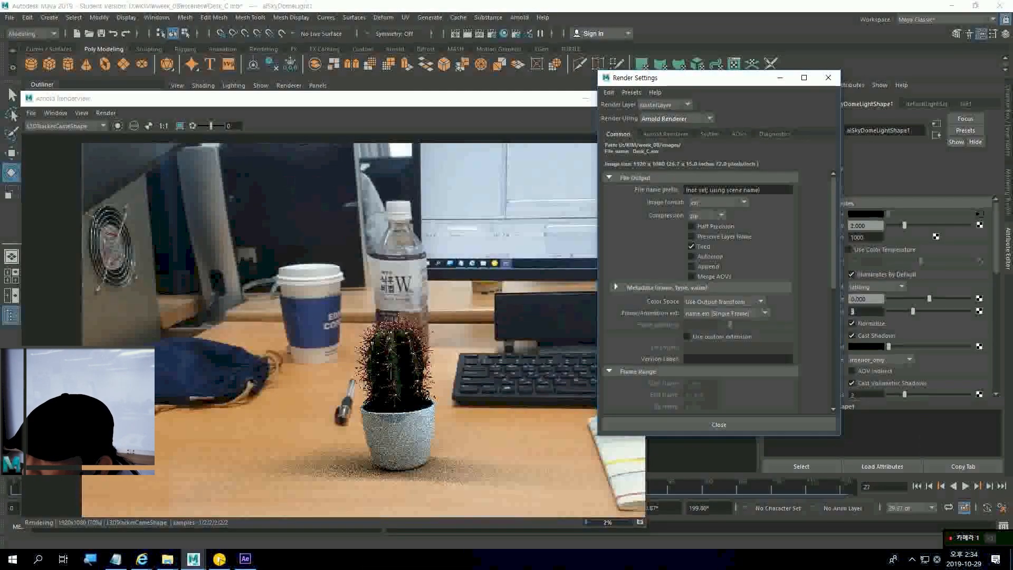
Set the Arnold diffuse and specular sampling values to 3 each in the render settings
{"action": "left_click", "coordinate": [665, 133]}
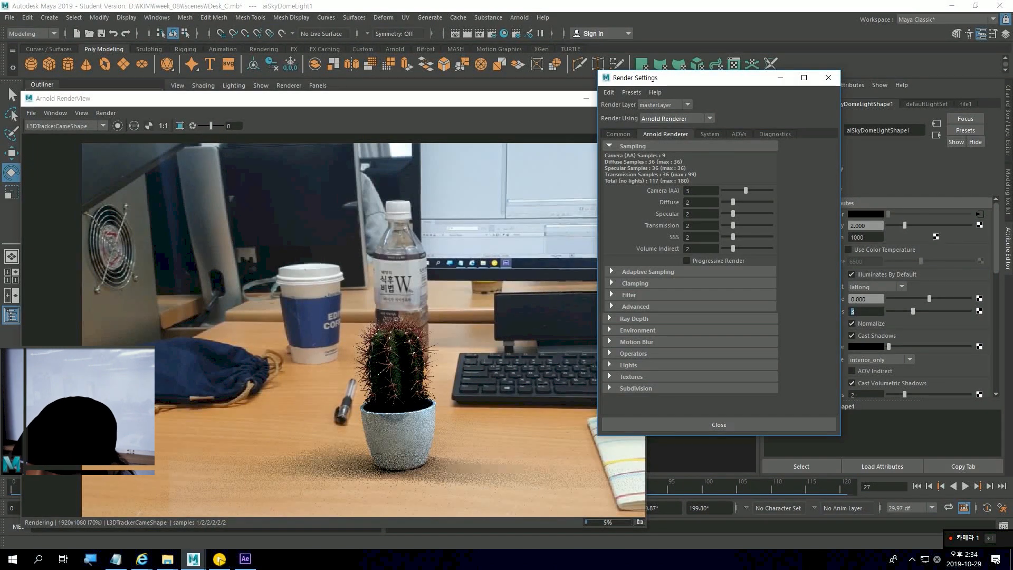
{"action": "double_click", "coordinate": [687, 202]}
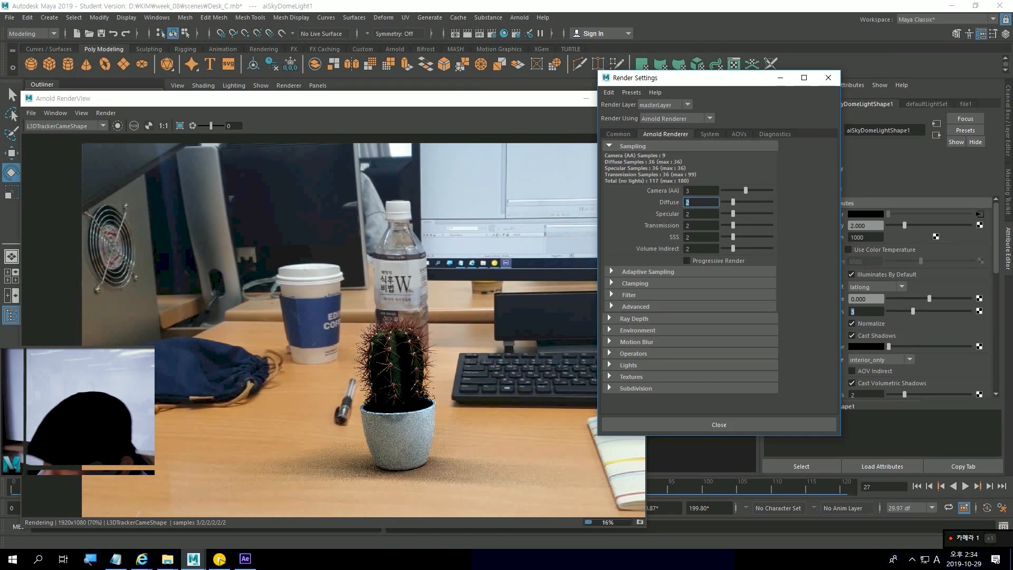
{"action": "type", "text": "3"}
{"action": "key", "text": "Return"}
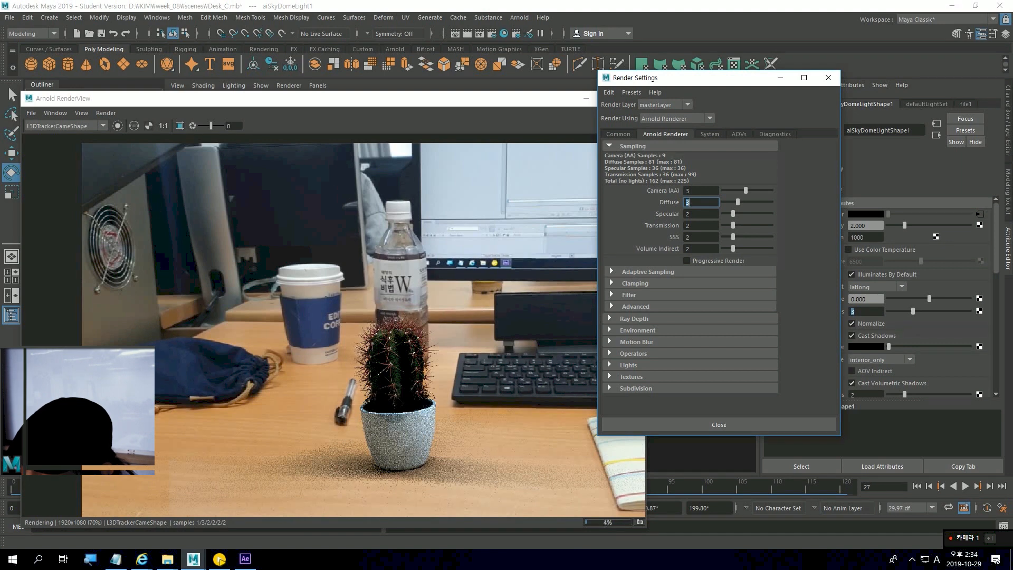
{"action": "key", "text": "Tab"}
{"action": "type", "text": "3"}
{"action": "key", "text": "Return"}
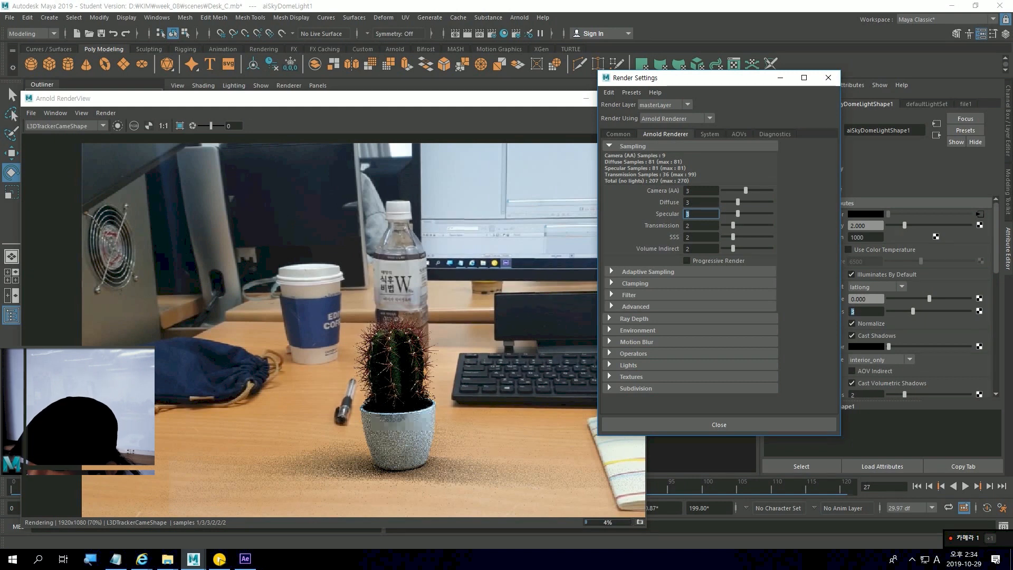
Lower the Arnold transmission and SSS sampling values to 1 each
{"action": "key", "text": "Tab"}
{"action": "type", "text": "1"}
{"action": "key", "text": "Return"}
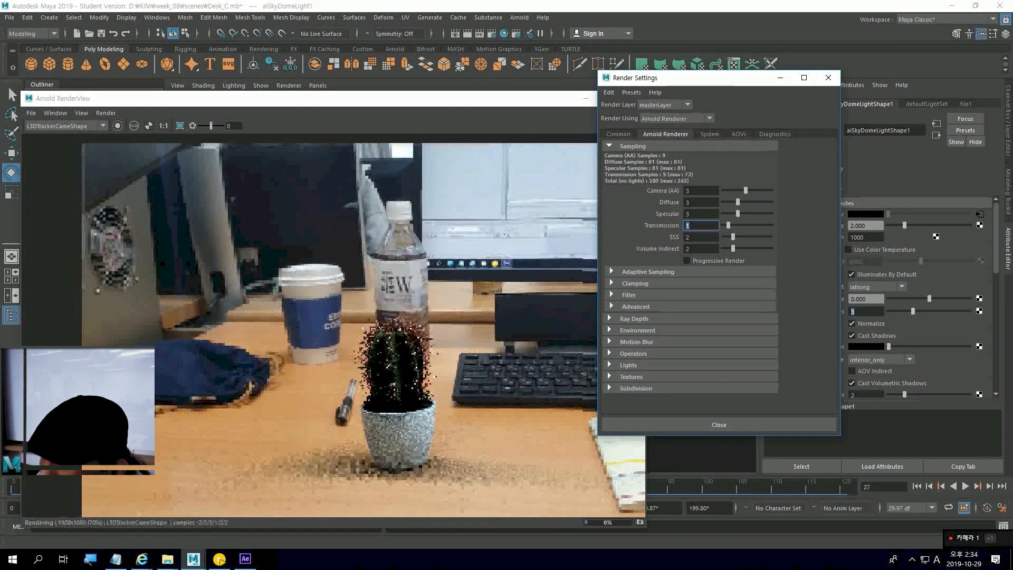
{"action": "double_click", "coordinate": [688, 237]}
{"action": "type", "text": "1"}
{"action": "key", "text": "Return"}
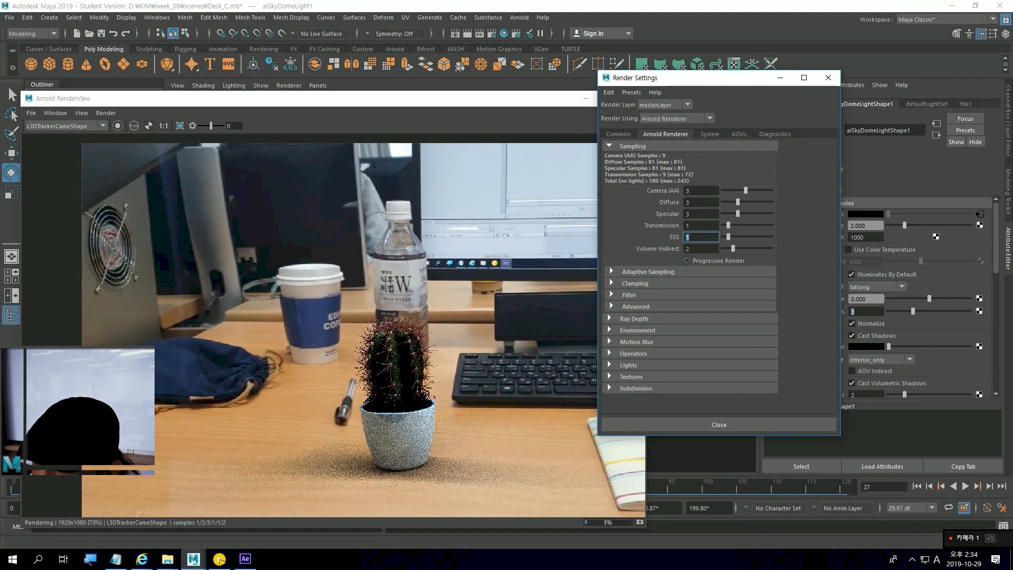
Set the specular and diffuse ray depth to 3 each
{"action": "left_click", "coordinate": [633, 318]}
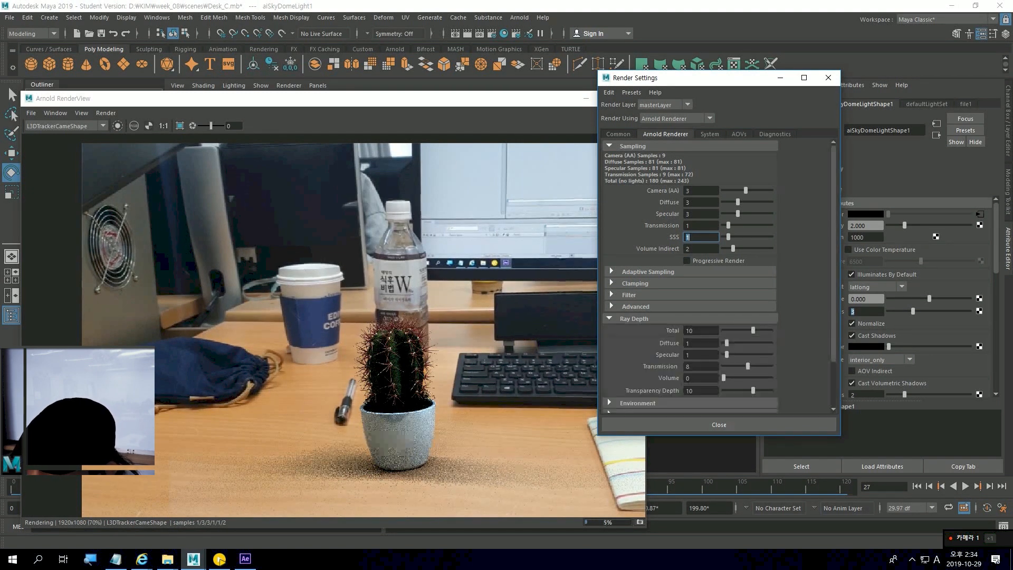
{"action": "double_click", "coordinate": [688, 355]}
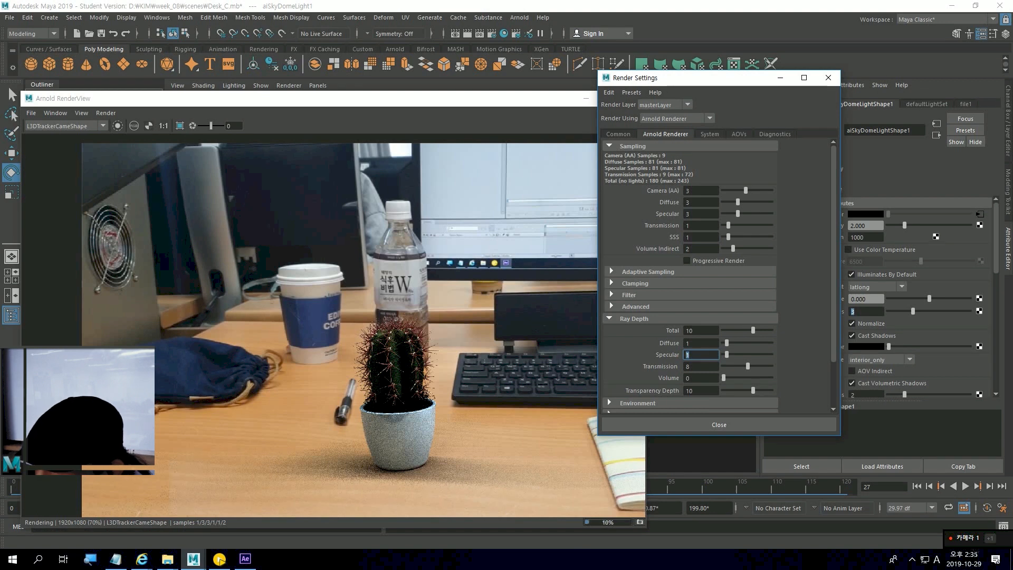
{"action": "type", "text": "3"}
{"action": "key", "text": "Return"}
{"action": "double_click", "coordinate": [687, 343]}
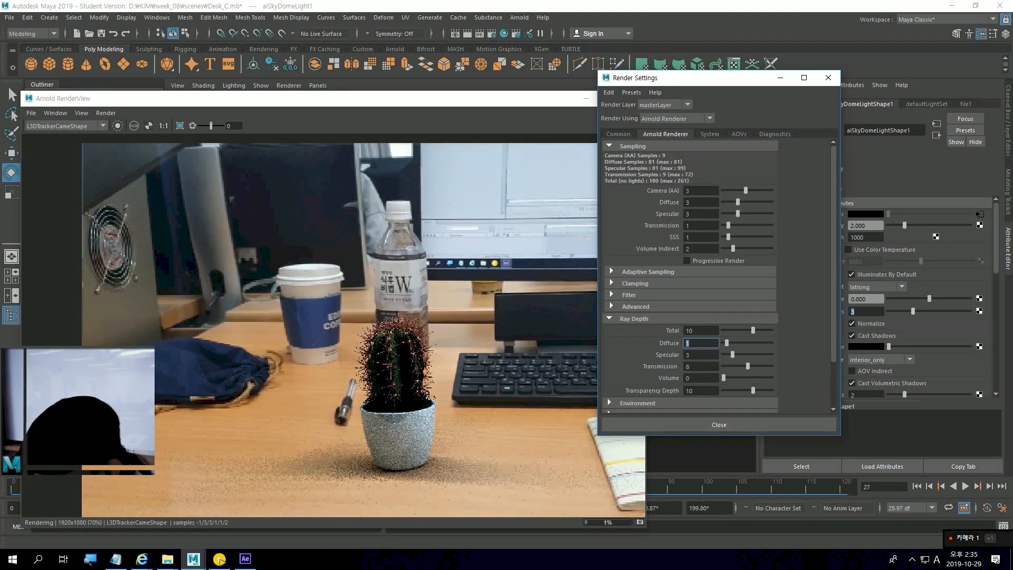
{"action": "type", "text": "3"}
{"action": "key", "text": "Return"}
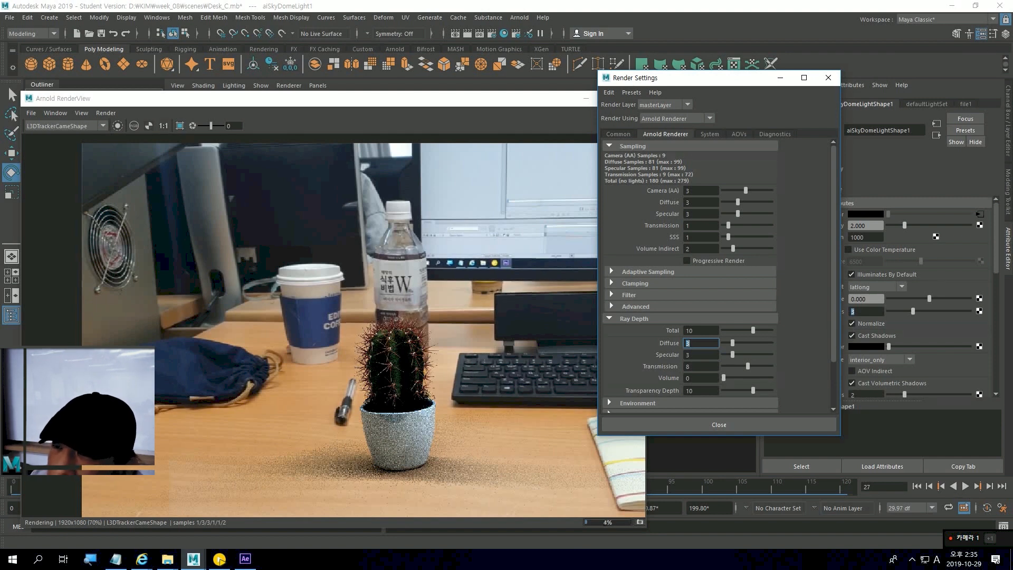
Enable Denoise Beauty AOV for the OptiX denoiser in the AOV render settings
{"action": "left_click_drag", "start_coordinate": [397, 98], "coordinate": [389, 57]}
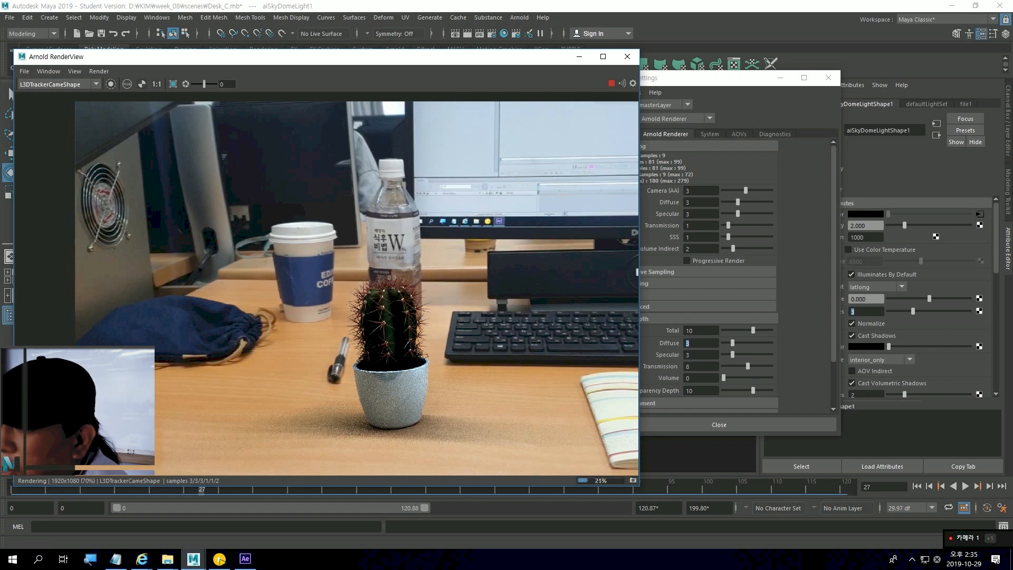
{"action": "mouse_move", "coordinate": [707, 83]}
{"action": "left_mouse_down"}
{"action": "mouse_move", "coordinate": [726, 70]}
{"action": "mouse_move", "coordinate": [711, 68]}
{"action": "left_mouse_up"}
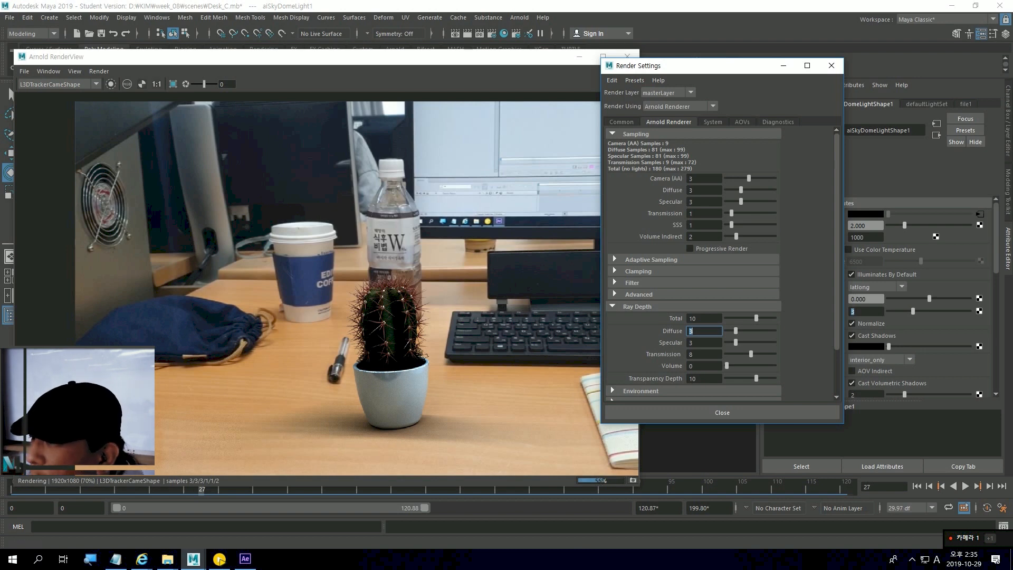
{"action": "left_click", "coordinate": [712, 121]}
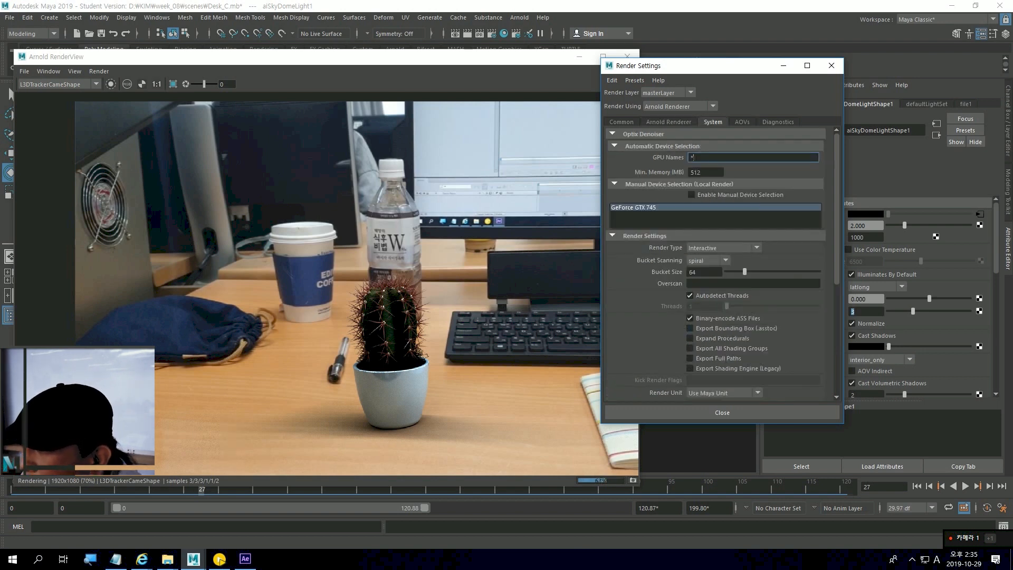
{"action": "scroll", "coordinate": [723, 263], "scroll_direction": "down", "scroll_amount": 3}
{"action": "scroll", "coordinate": [723, 263], "scroll_direction": "up", "scroll_amount": 3}
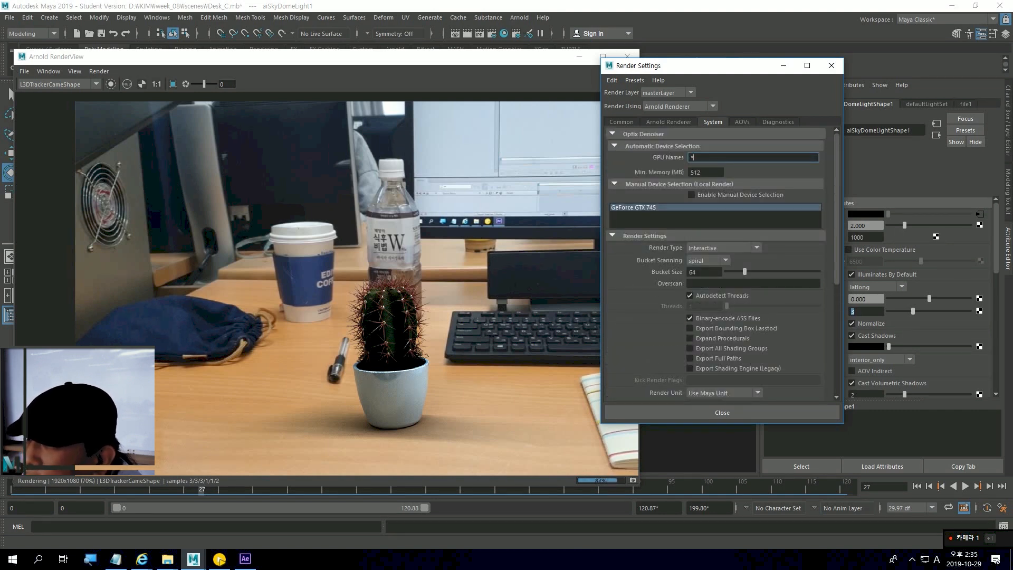
{"action": "left_click", "coordinate": [741, 121]}
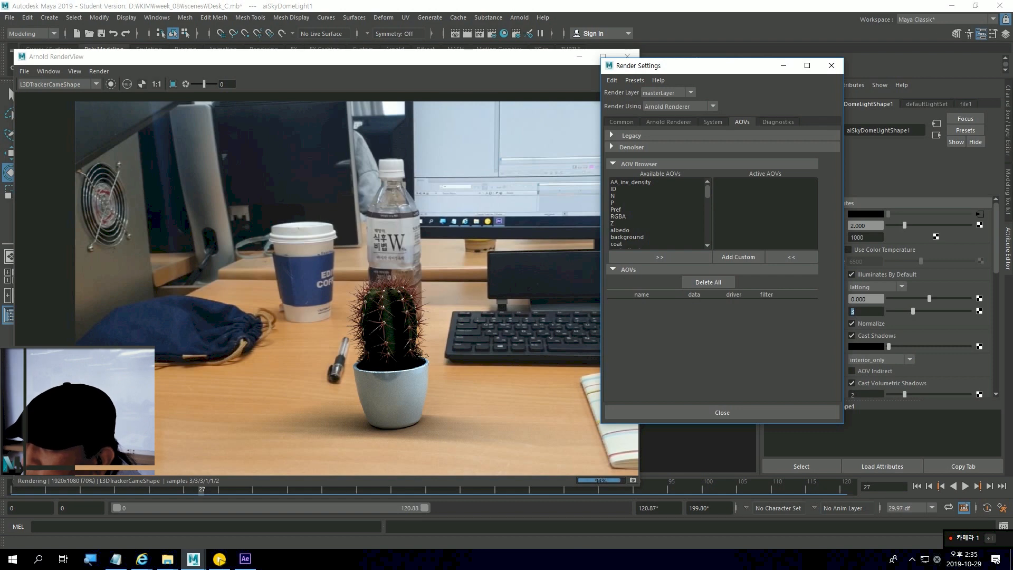
{"action": "left_click", "coordinate": [632, 146]}
{"action": "left_click", "coordinate": [683, 169]}
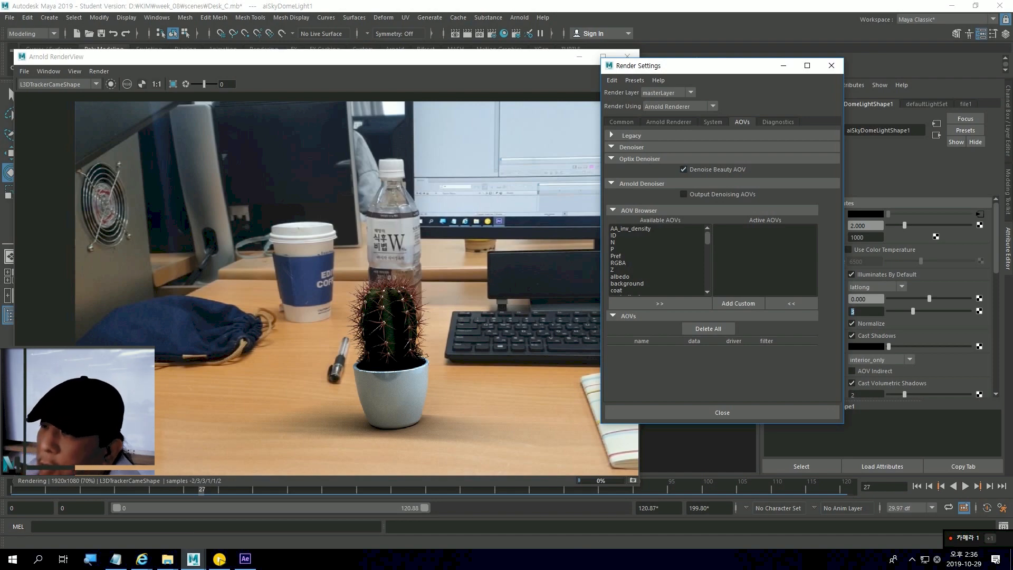
Expand Goods_B:group1 and select its meshes in turn to identify which part of the potted cactus each one is
{"action": "left_click_drag", "start_coordinate": [316, 56], "coordinate": [213, 102]}
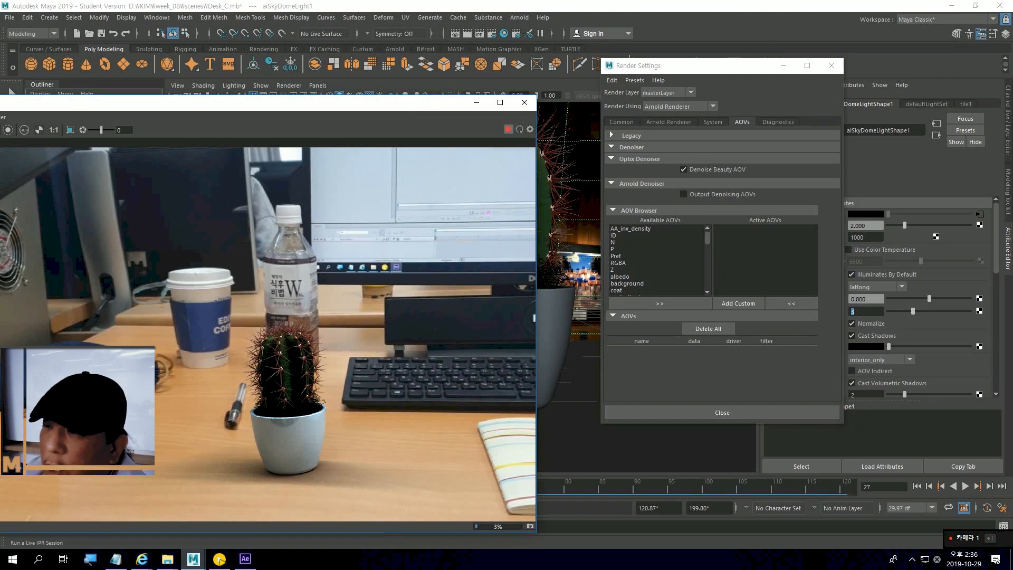
{"action": "left_click_drag", "start_coordinate": [444, 110], "coordinate": [304, 70]}
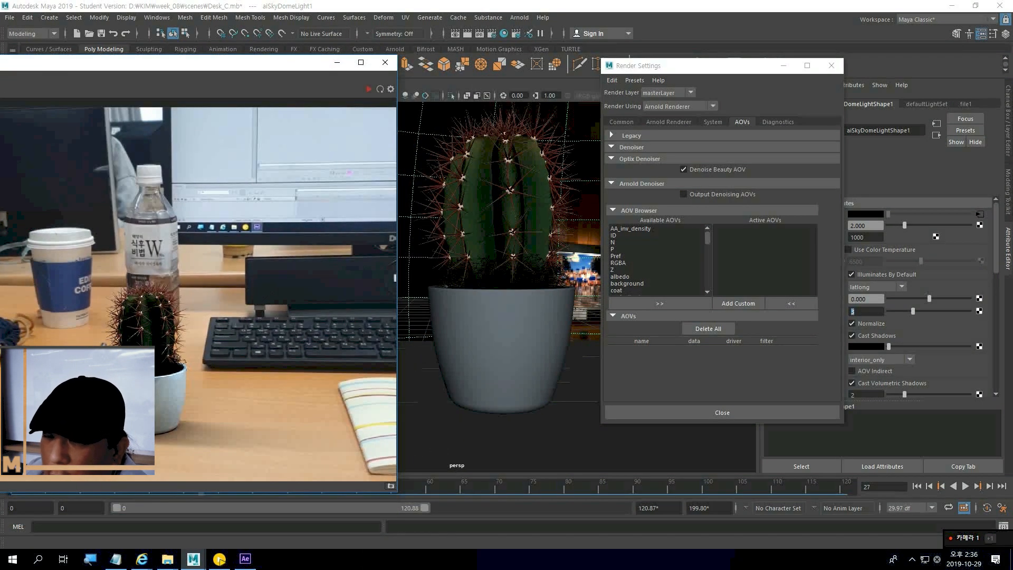
{"action": "left_click", "coordinate": [520, 359]}
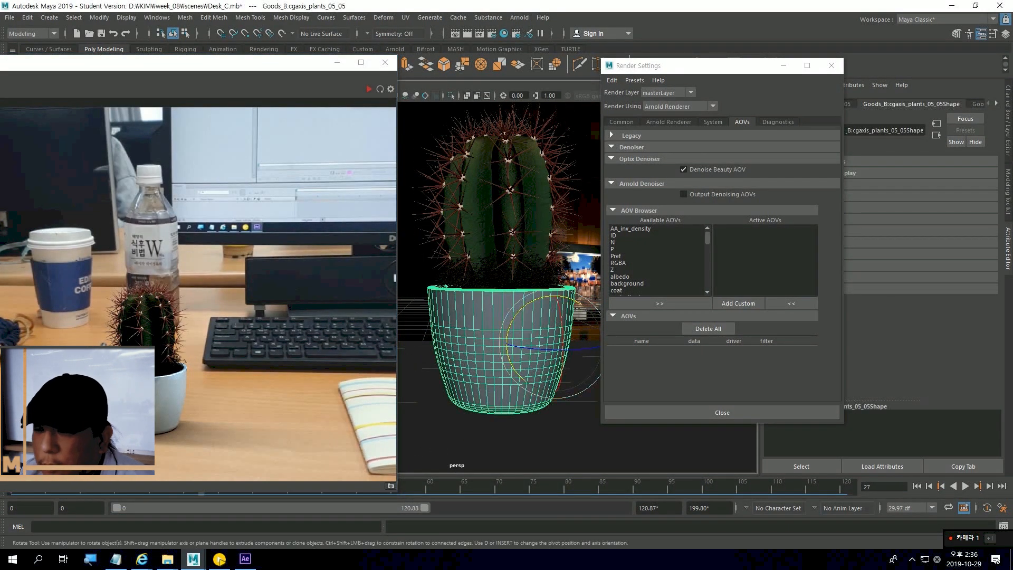
{"action": "left_click_drag", "start_coordinate": [271, 66], "coordinate": [810, 213]}
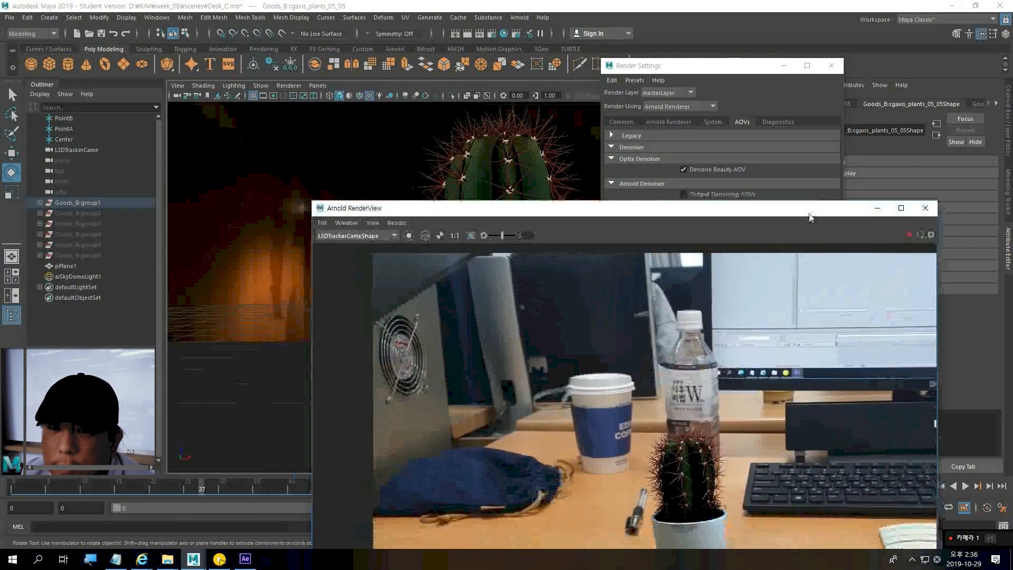
{"action": "left_click", "coordinate": [39, 202]}
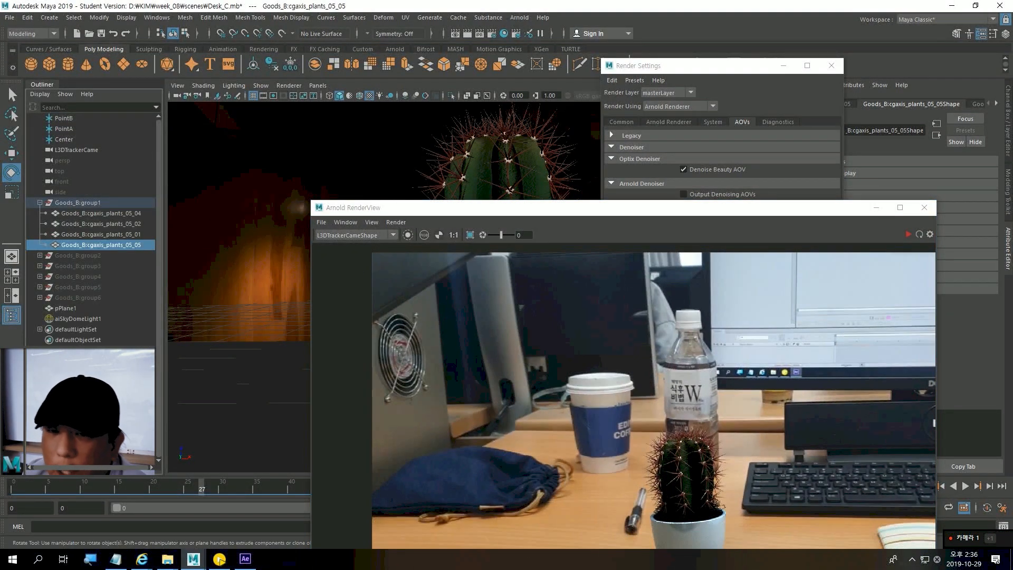
{"action": "left_click_drag", "start_coordinate": [580, 207], "coordinate": [557, 252]}
{"action": "left_click", "coordinate": [101, 214]}
{"action": "left_click", "coordinate": [100, 223]}
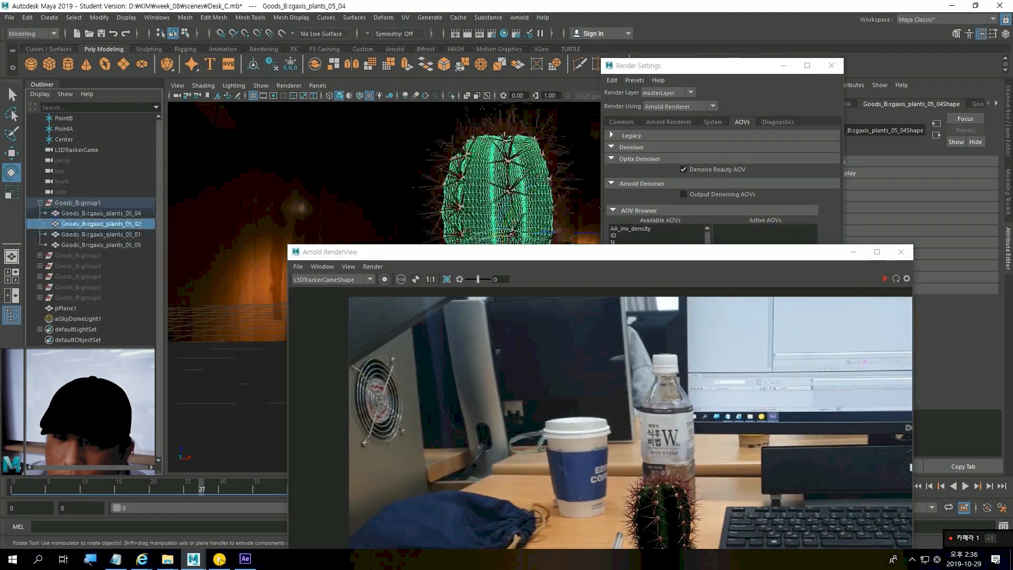
{"action": "left_click", "coordinate": [100, 234]}
{"action": "left_click", "coordinate": [100, 245]}
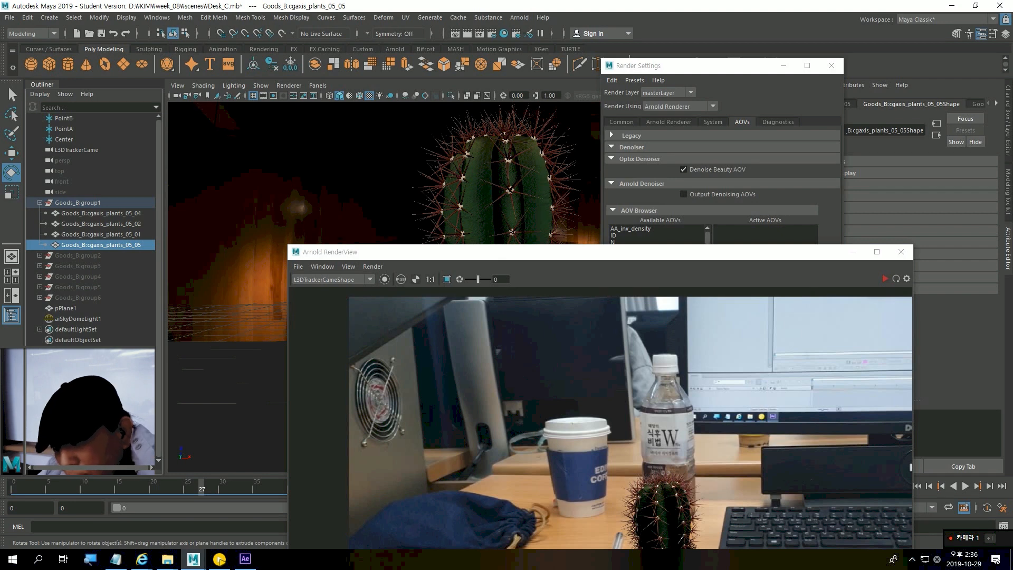
Select the spines mesh Goods_B:cgaxis_plants_05_04 and close the Arnold RenderView and Render Settings windows
{"action": "left_click", "coordinate": [100, 213]}
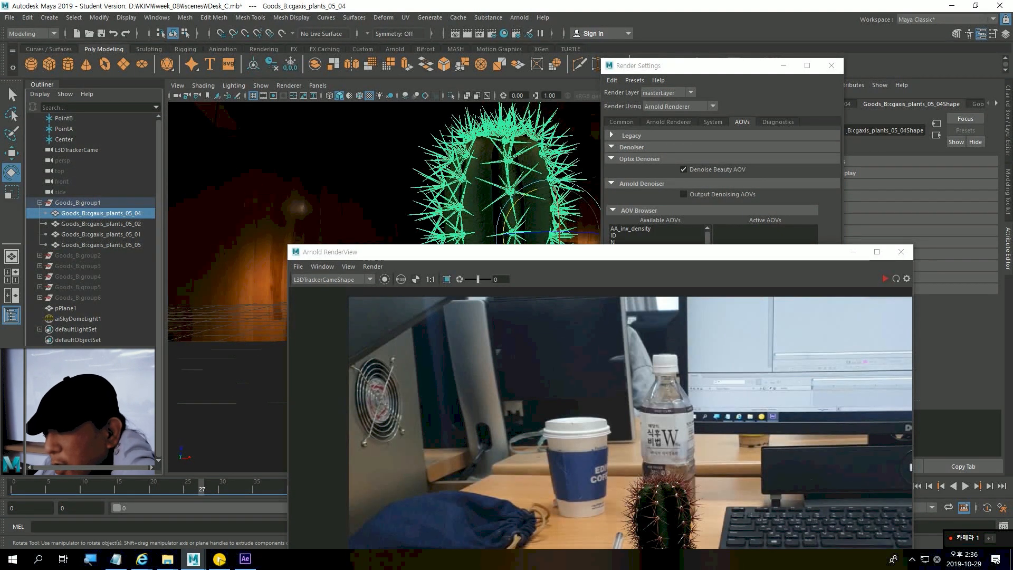
{"action": "left_click", "coordinate": [901, 252]}
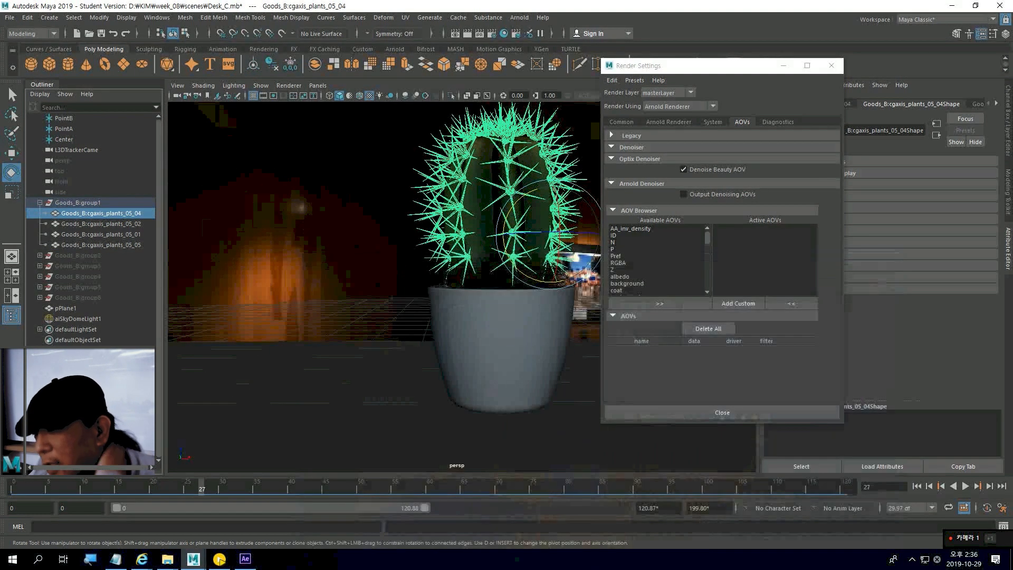
{"action": "left_click", "coordinate": [832, 66]}
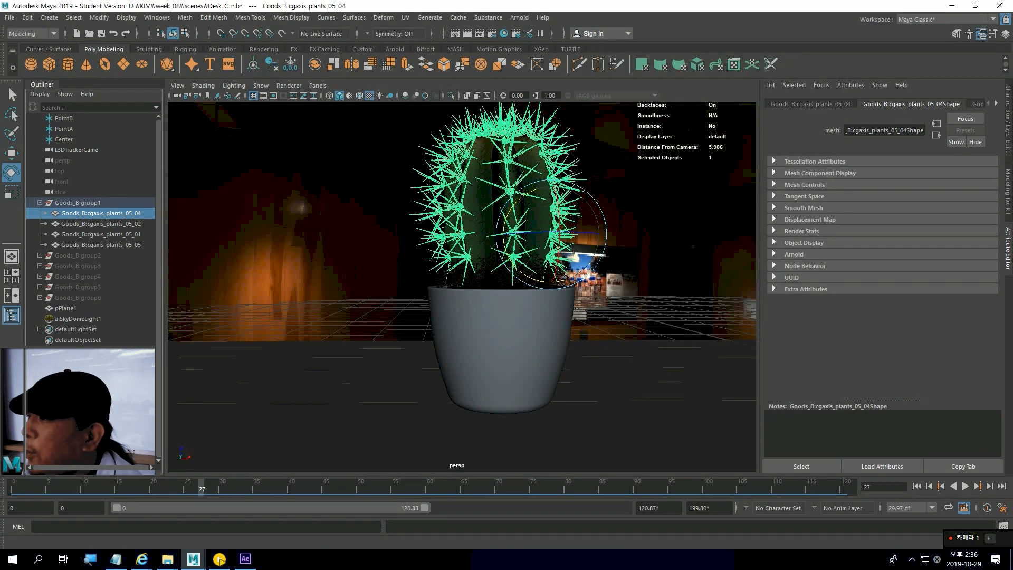
{"action": "key", "text": "ctrl"}
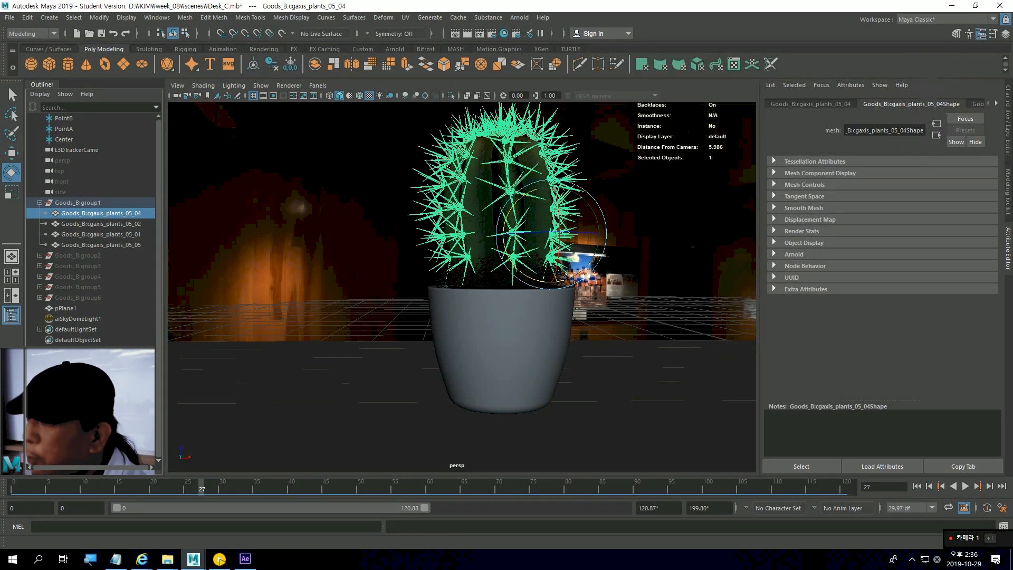
Enter "id 1" as the Arnold export User Options of the cactus spines mesh
{"action": "left_click", "coordinate": [794, 254]}
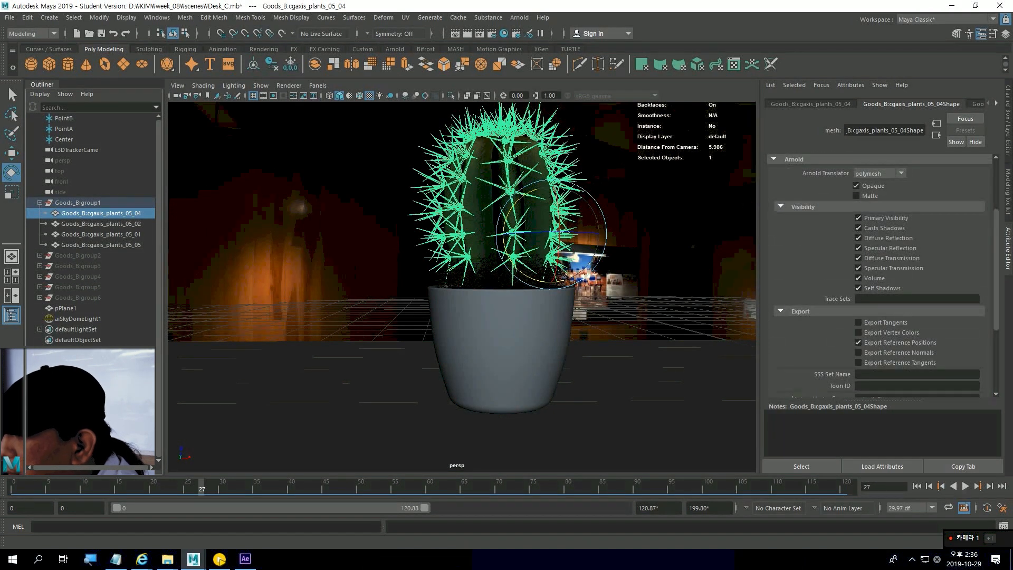
{"action": "scroll", "coordinate": [881, 275], "scroll_direction": "down", "scroll_amount": 4}
{"action": "scroll", "coordinate": [881, 275], "scroll_direction": "down", "scroll_amount": 2}
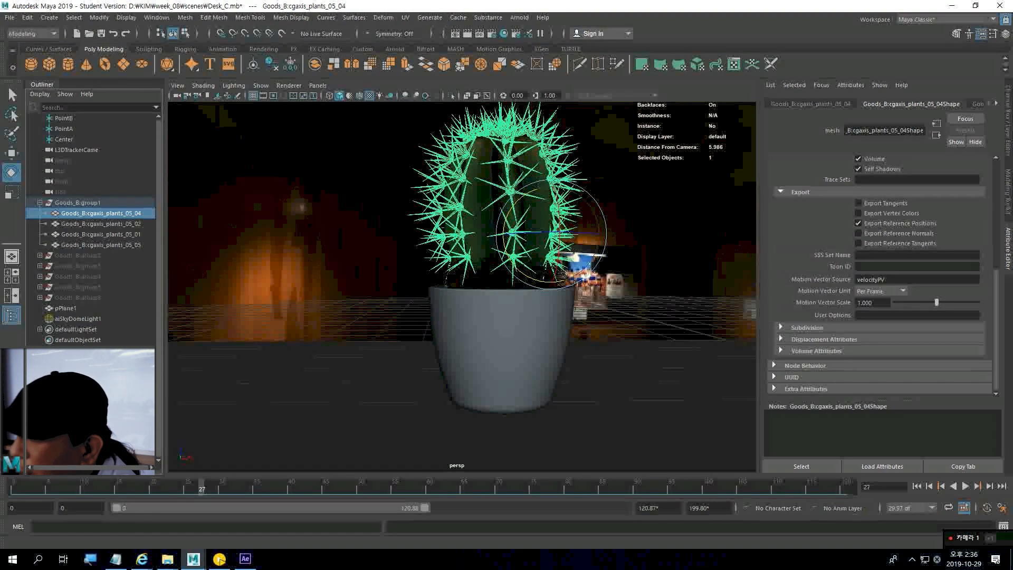
{"action": "left_click", "coordinate": [859, 315]}
{"action": "type", "text": "i"}
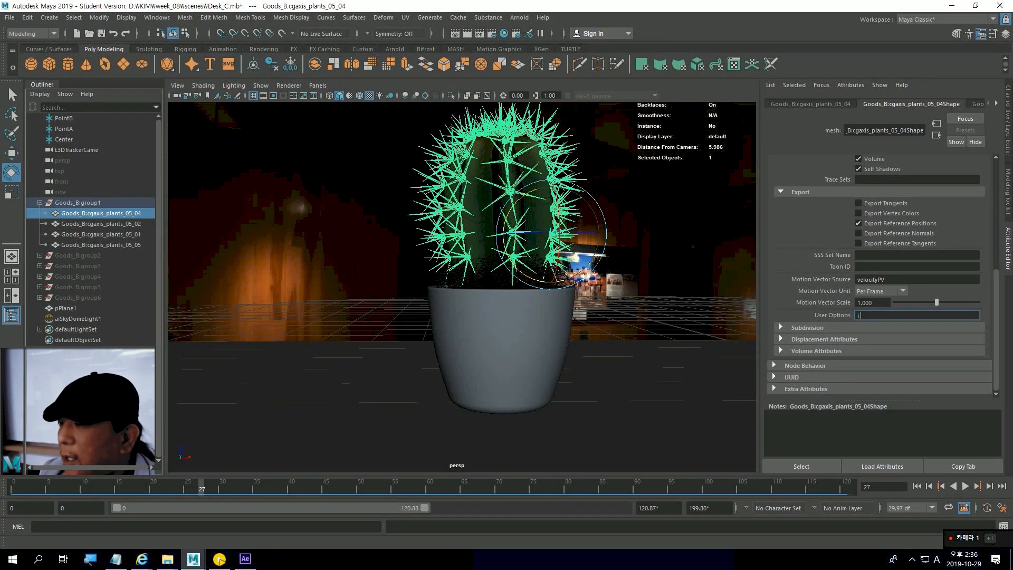
{"action": "type", "text": " a"}
{"action": "key", "text": "BackSpace"}
{"action": "key", "text": "BackSpace"}
{"action": "key", "text": "BackSpace"}
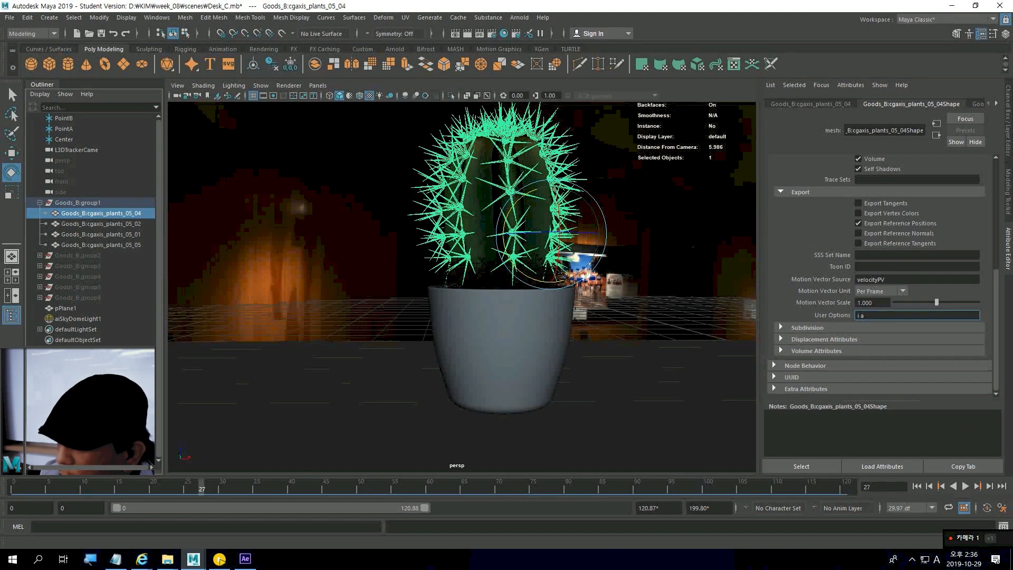
{"action": "key", "text": "Hangul"}
{"action": "key", "text": "Hangul"}
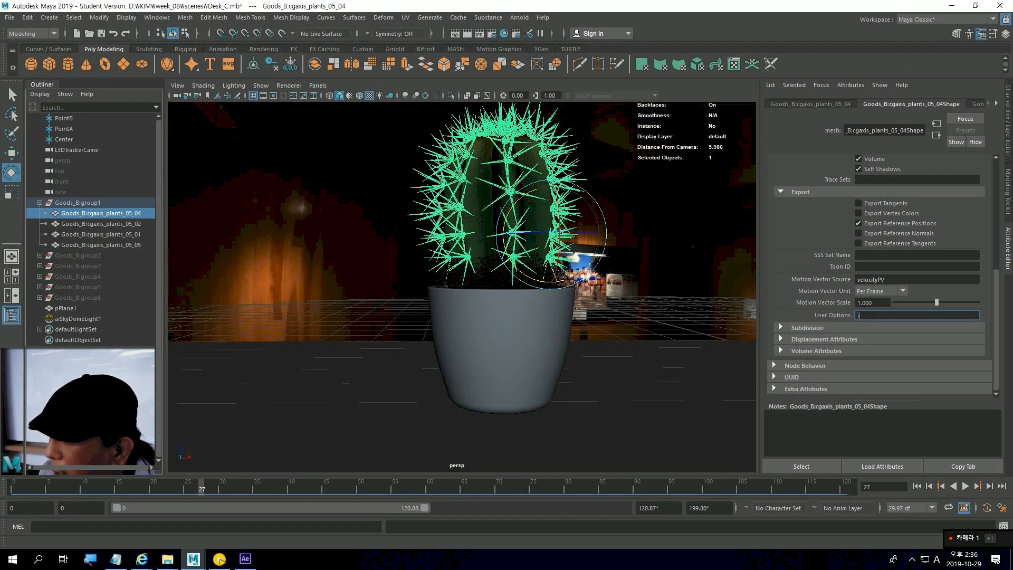
{"action": "type", "text": "id 1"}
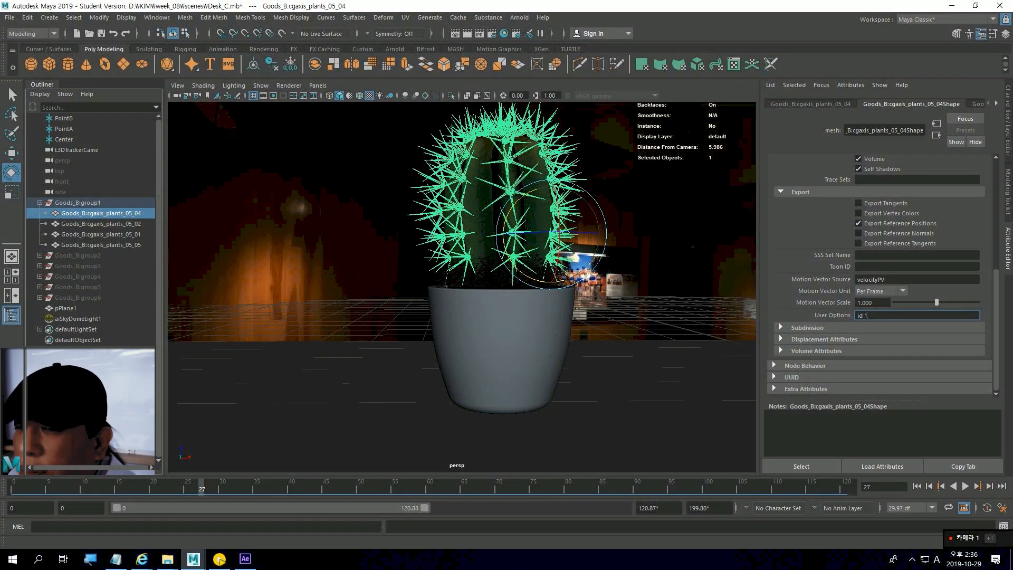
Enter "id 1" as the Arnold export User Options of the cactus body mesh Goods_B:cgaxis_plants_05_02
{"action": "left_click", "coordinate": [101, 224]}
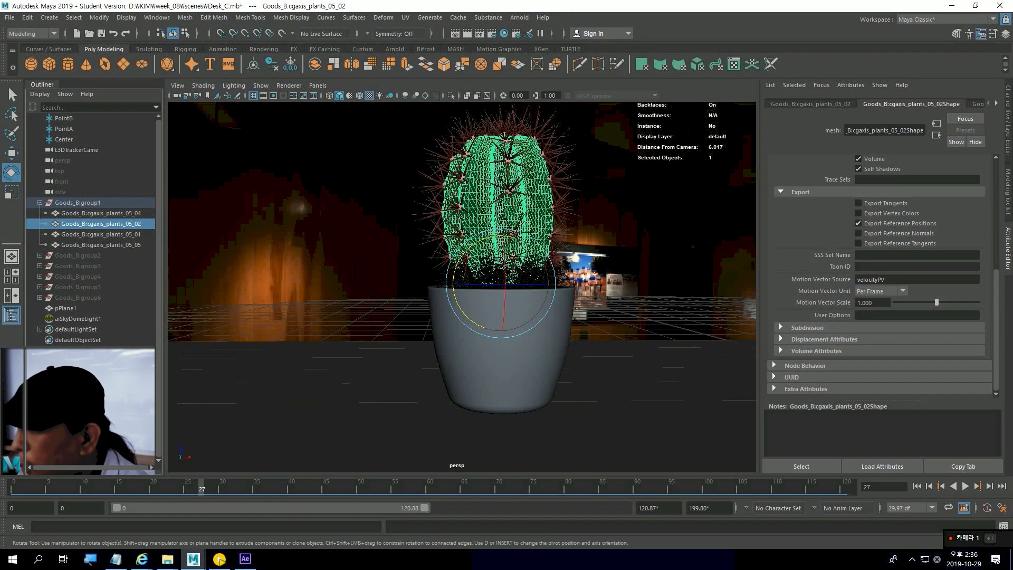
{"action": "left_click", "coordinate": [917, 315]}
{"action": "type", "text": "id 1"}
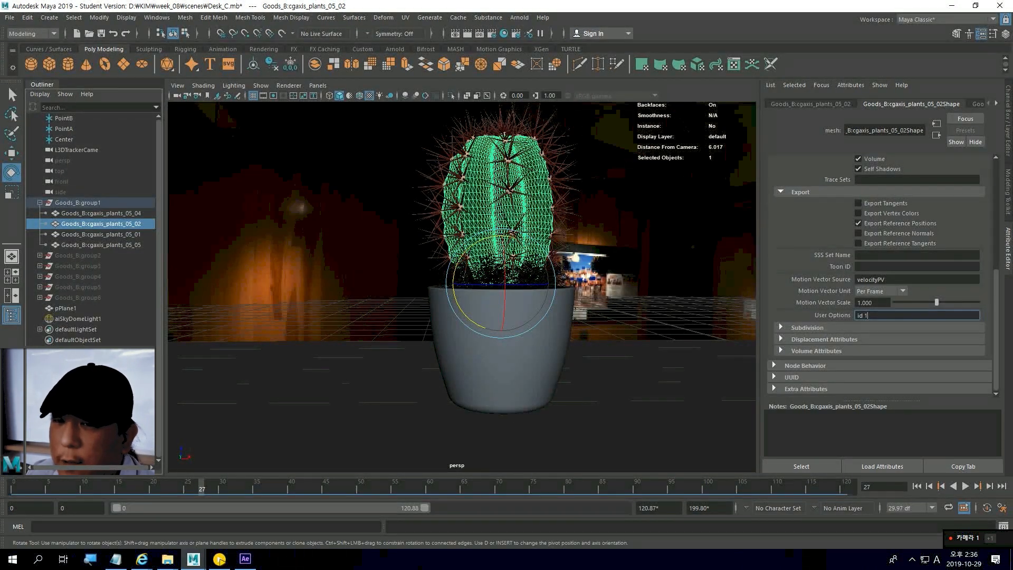
Enter "id 1" as the Arnold export User Options of the soil mesh Goods_B:cgaxis_plants_05_01
{"action": "left_click", "coordinate": [101, 234]}
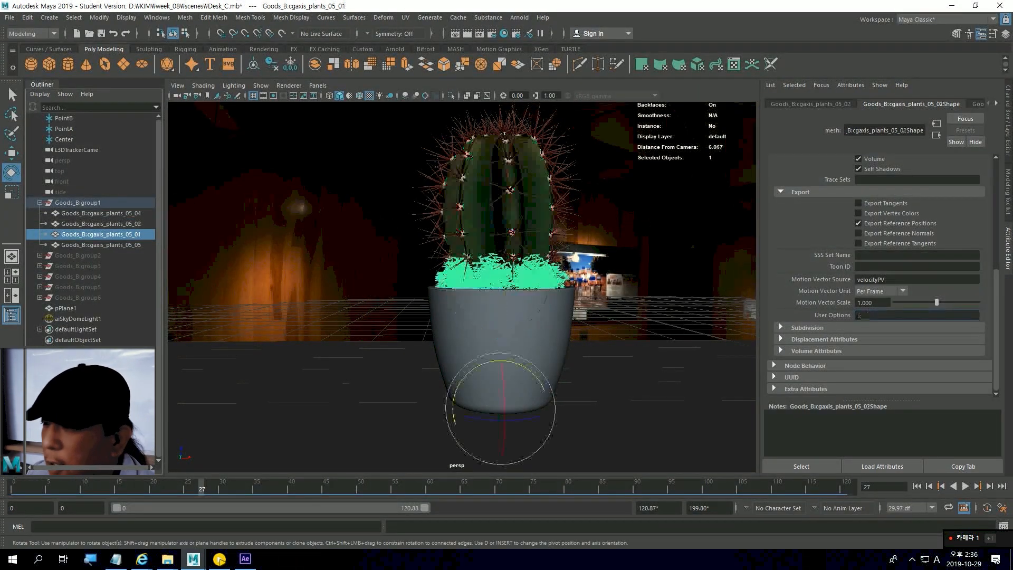
{"action": "left_click", "coordinate": [917, 315]}
{"action": "type", "text": "id1"}
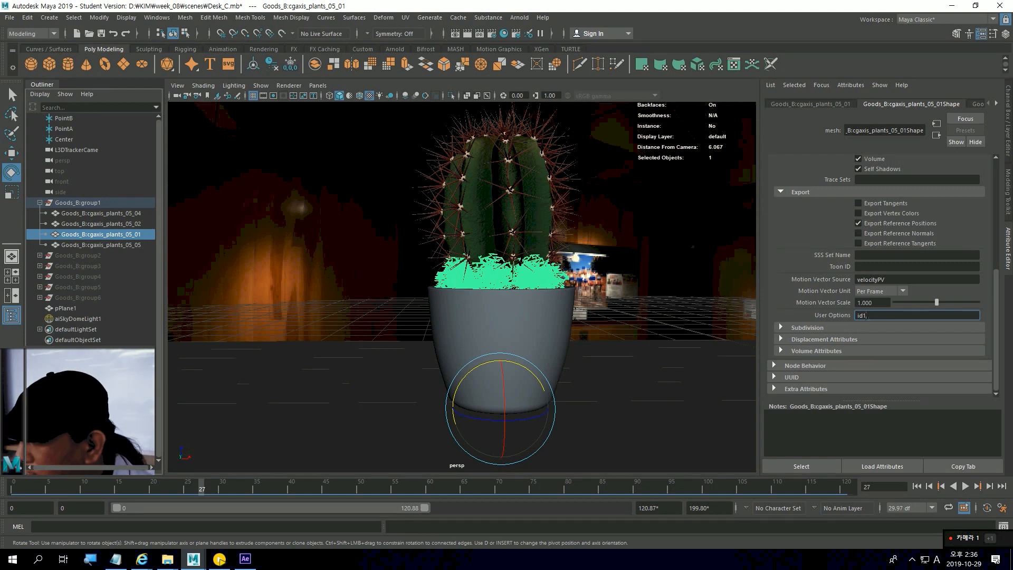
{"action": "type", "text": "1"}
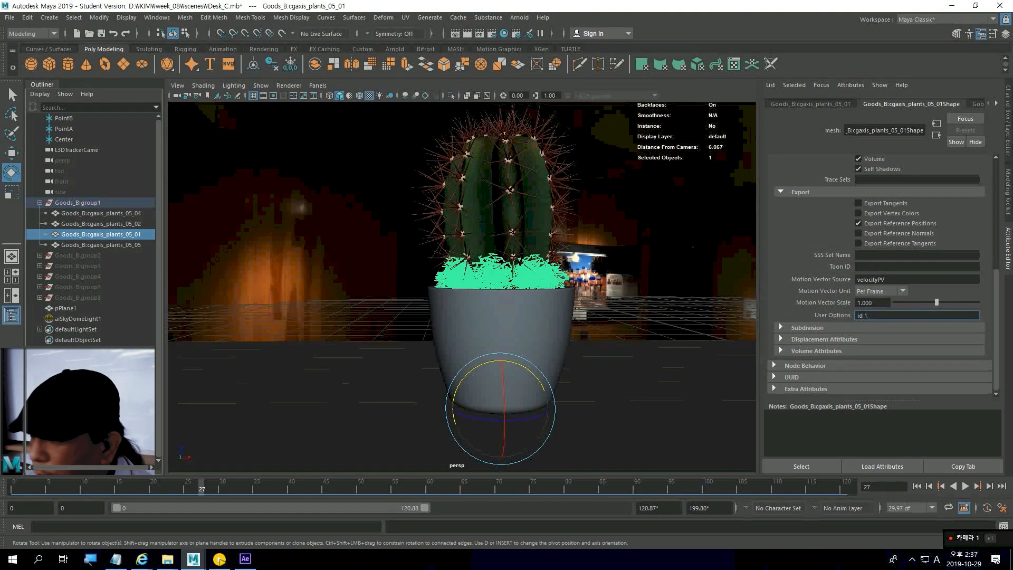
Enter "id 1" as the Arnold export User Options of the pot mesh Goods_B:cgaxis_plants_05_05
{"action": "left_click", "coordinate": [101, 223]}
{"action": "left_click", "coordinate": [101, 233]}
{"action": "left_click", "coordinate": [101, 244]}
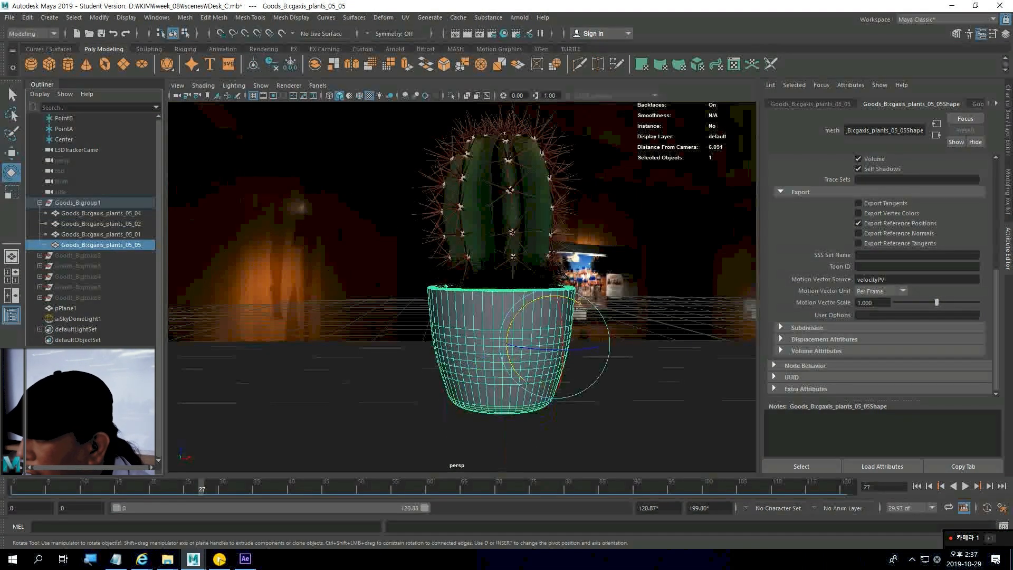
{"action": "left_click", "coordinate": [917, 315]}
{"action": "type", "text": "id "}
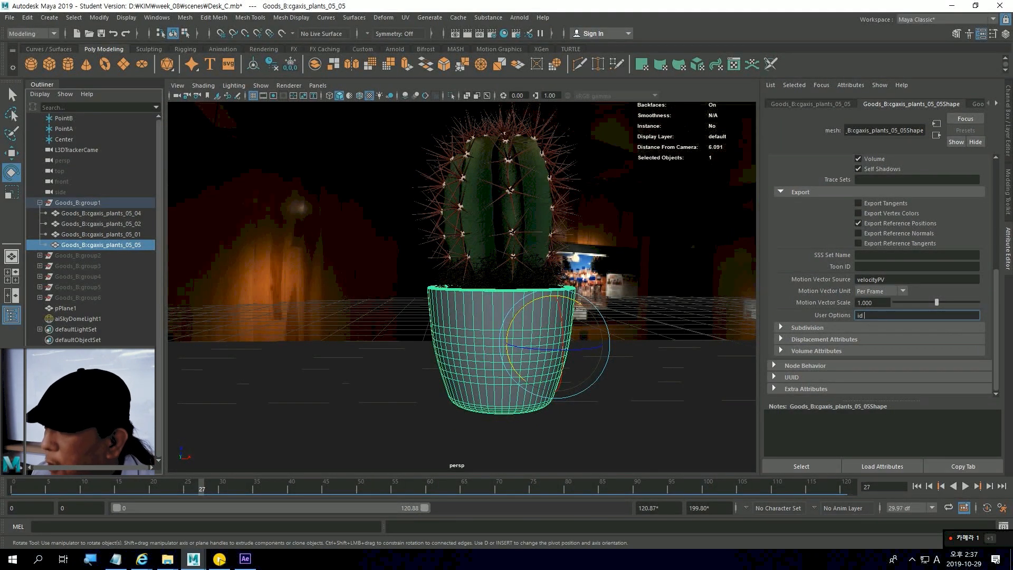
{"action": "type", "text": "1"}
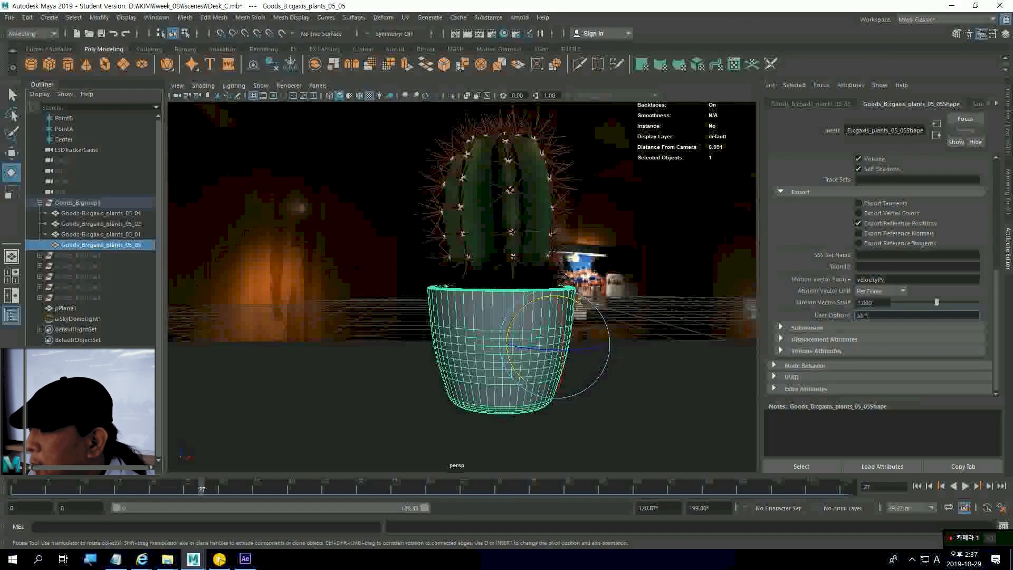
Enter "id 2" as the Arnold export User Options of the ground plane pPlane1
{"action": "left_click", "coordinate": [66, 308]}
{"action": "left_click", "coordinate": [859, 315]}
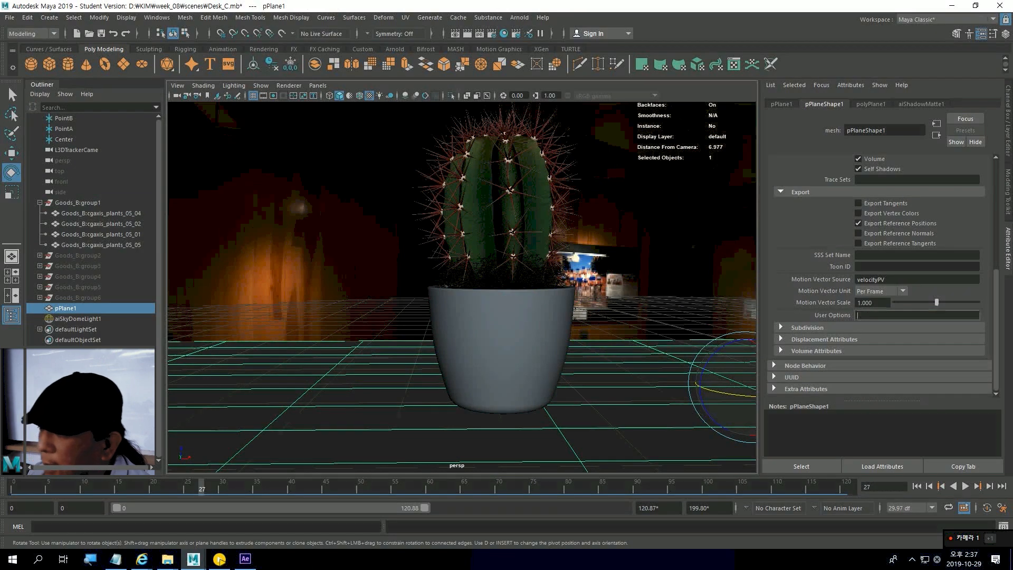
{"action": "type", "text": "id 2"}
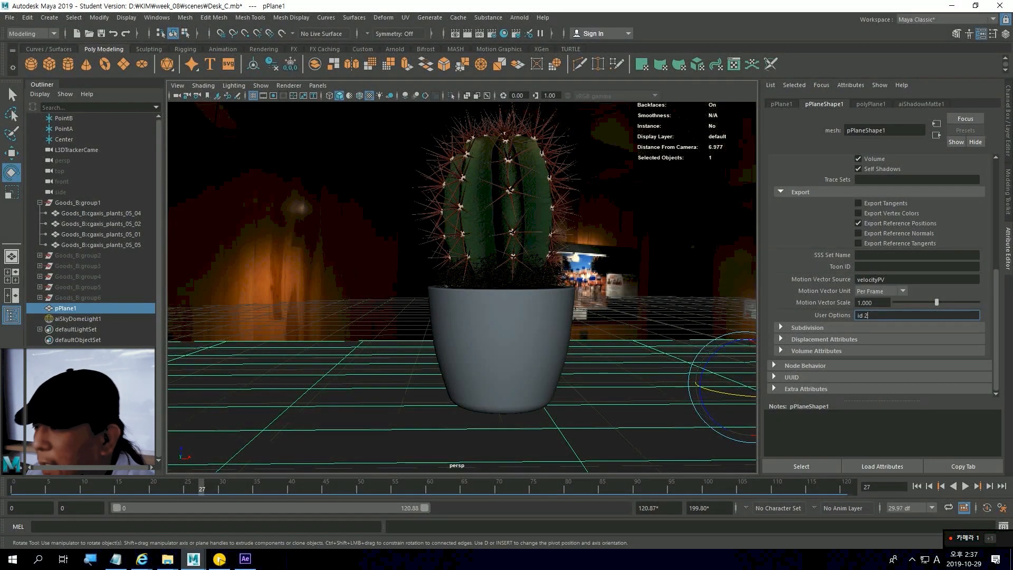
{"action": "key", "text": "Return"}
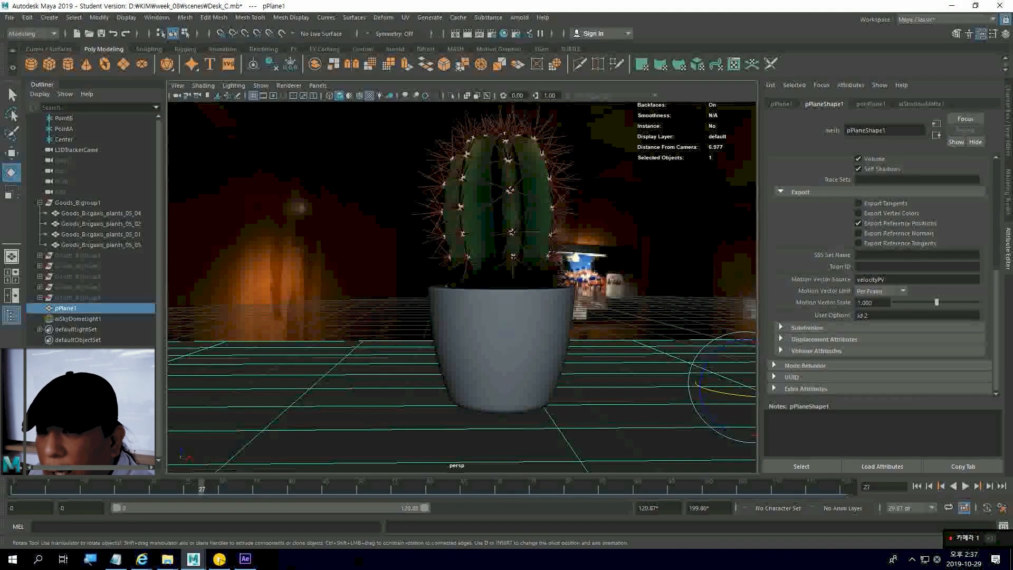
Select the pot mesh and the ground plane in turn to check the User Options IDs assigned to them
{"action": "left_click", "coordinate": [563, 276]}
{"action": "key", "text": "Down"}
{"action": "key", "text": "Down"}
{"action": "key", "text": "Down"}
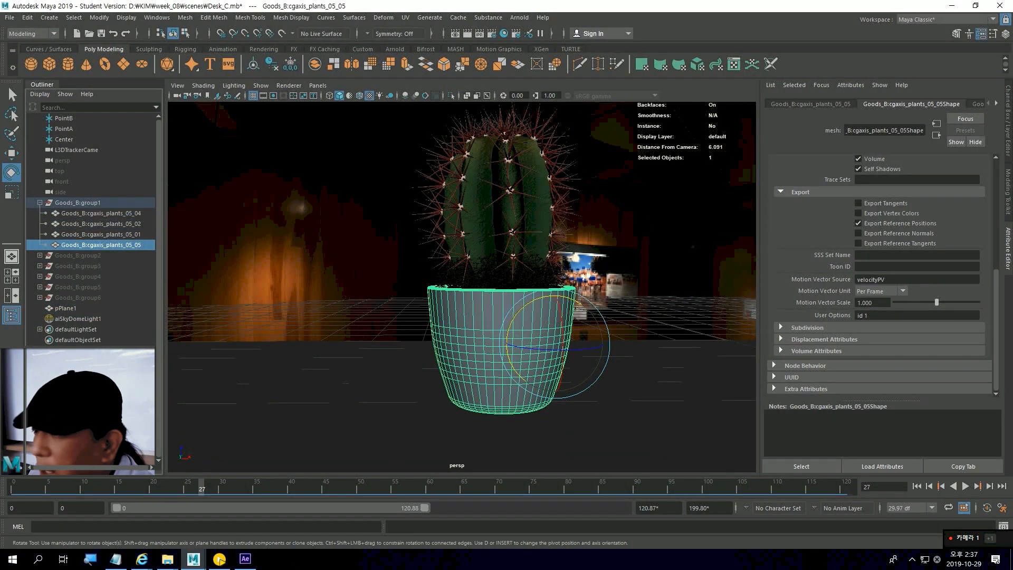
{"action": "left_click", "coordinate": [370, 401]}
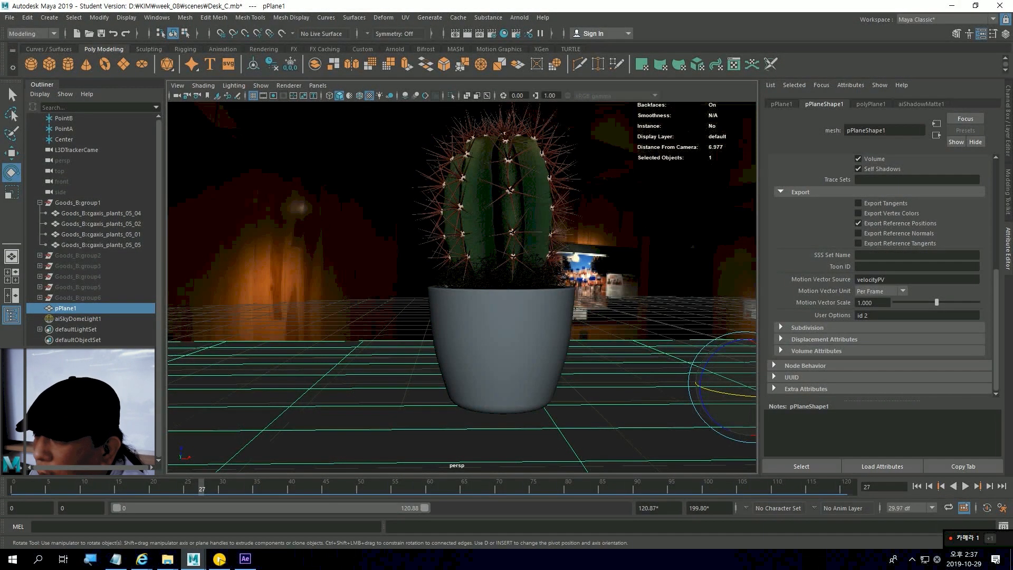
{"action": "scroll", "coordinate": [563, 275], "scroll_direction": "down", "scroll_amount": 4}
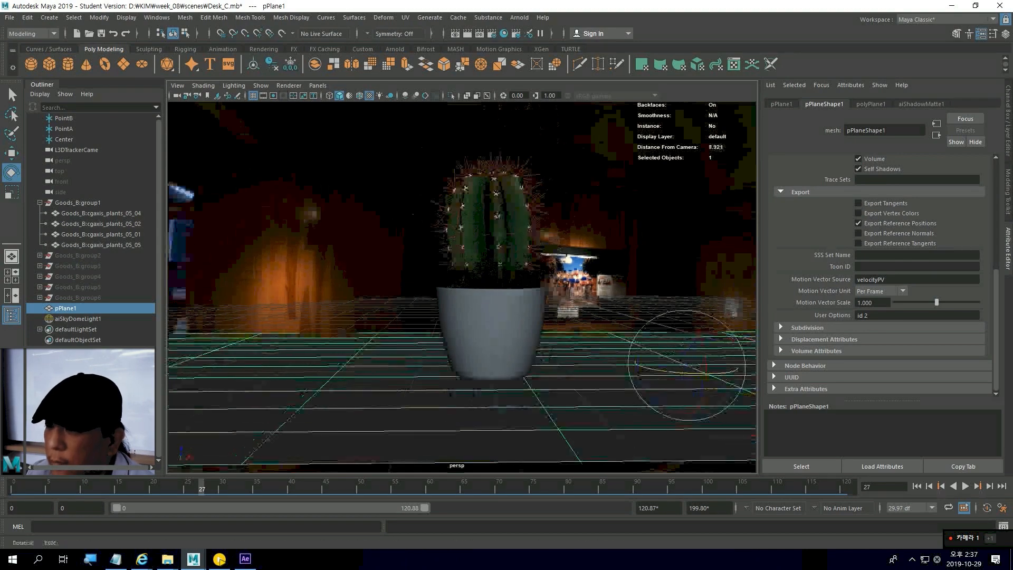
{"action": "left_click_drag", "start_coordinate": [564, 276], "coordinate": [544, 295], "text": "alt"}
{"action": "scroll", "coordinate": [539, 296], "scroll_direction": "down", "scroll_amount": 2}
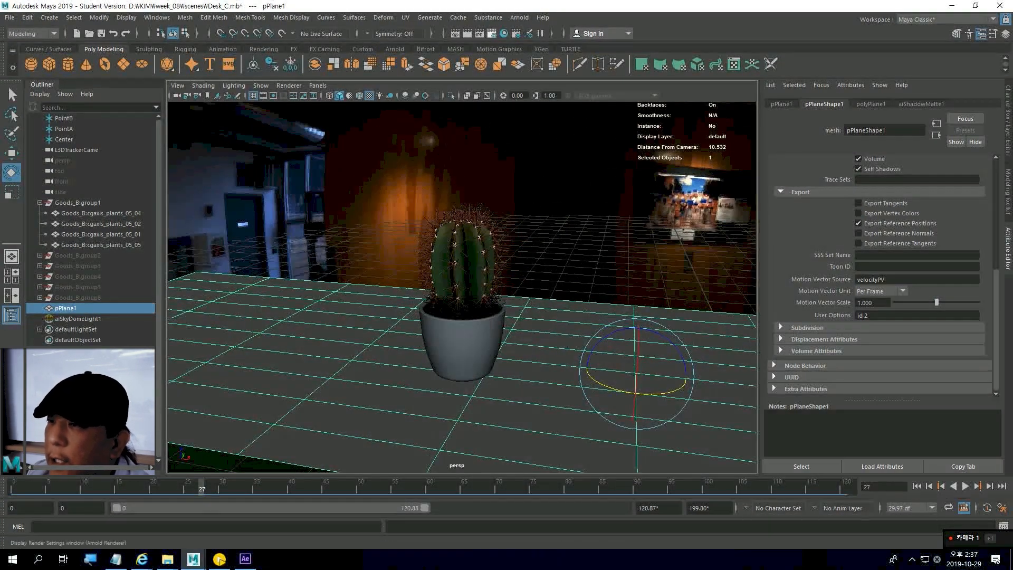
Open the Arnold Render Settings and add the ID AOV to the active AOVs
{"action": "left_click", "coordinate": [492, 34]}
{"action": "left_click_drag", "start_coordinate": [540, 373], "coordinate": [683, 37]}
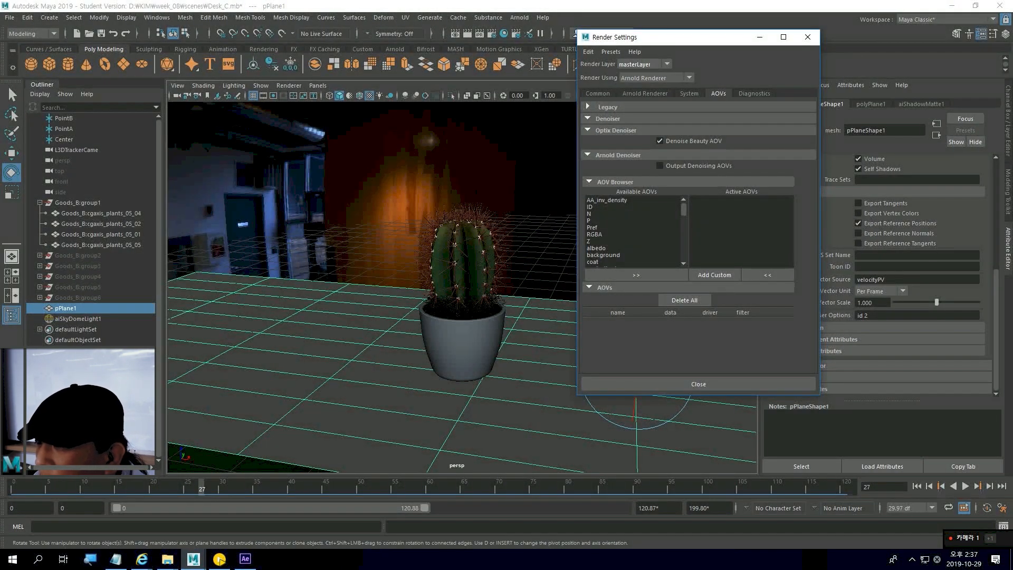
{"action": "left_click", "coordinate": [684, 209]}
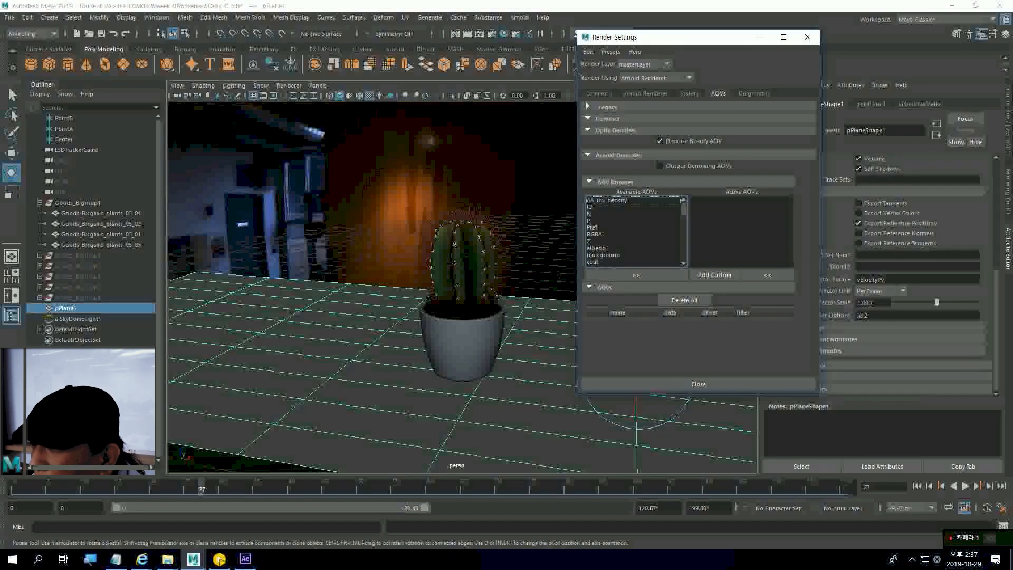
{"action": "left_click", "coordinate": [606, 207]}
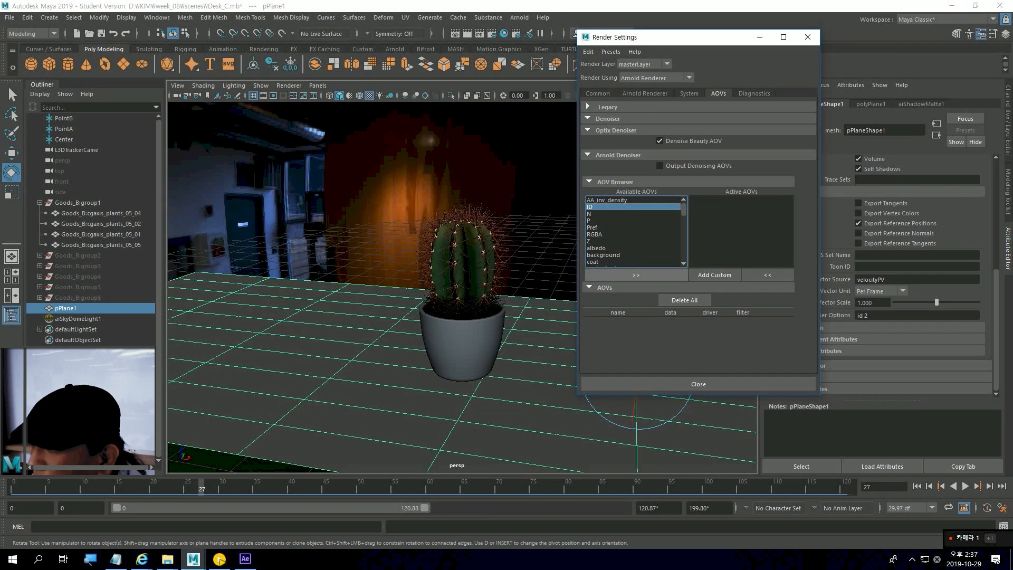
{"action": "left_click", "coordinate": [636, 274]}
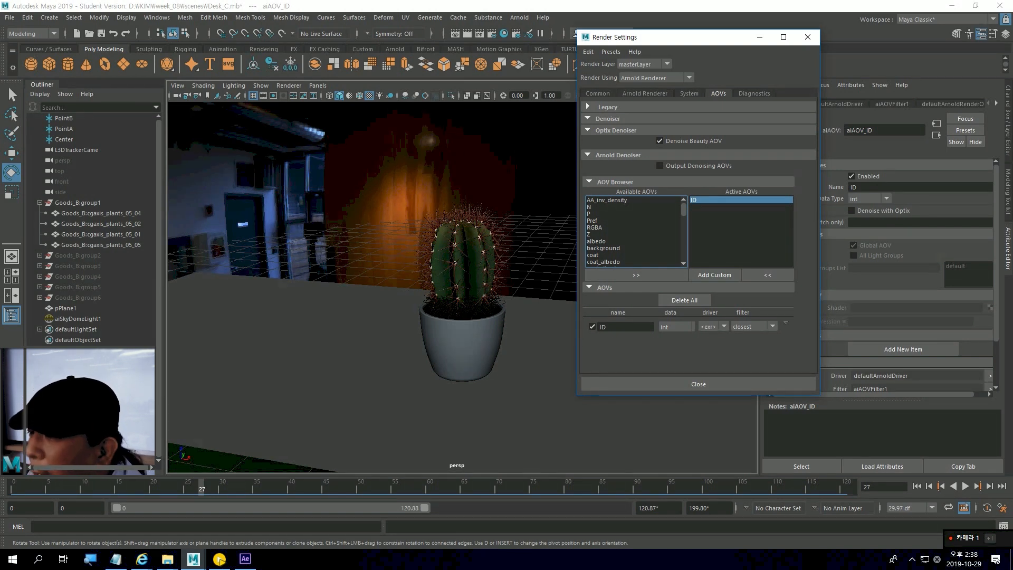
Add the diffuse and specular AOVs to the active AOVs
{"action": "scroll", "coordinate": [634, 231], "scroll_direction": "down", "scroll_amount": 3}
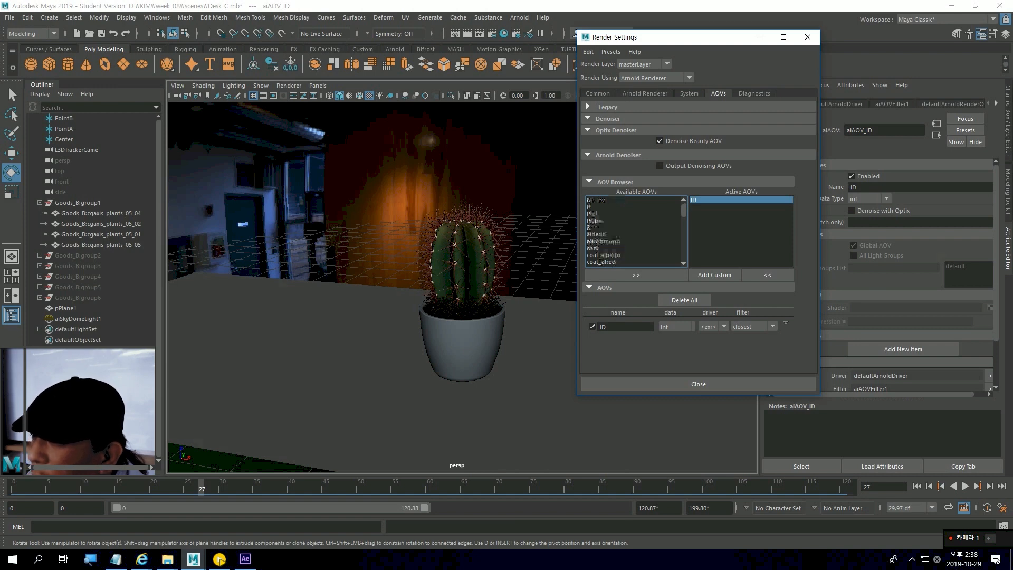
{"action": "left_click", "coordinate": [597, 241]}
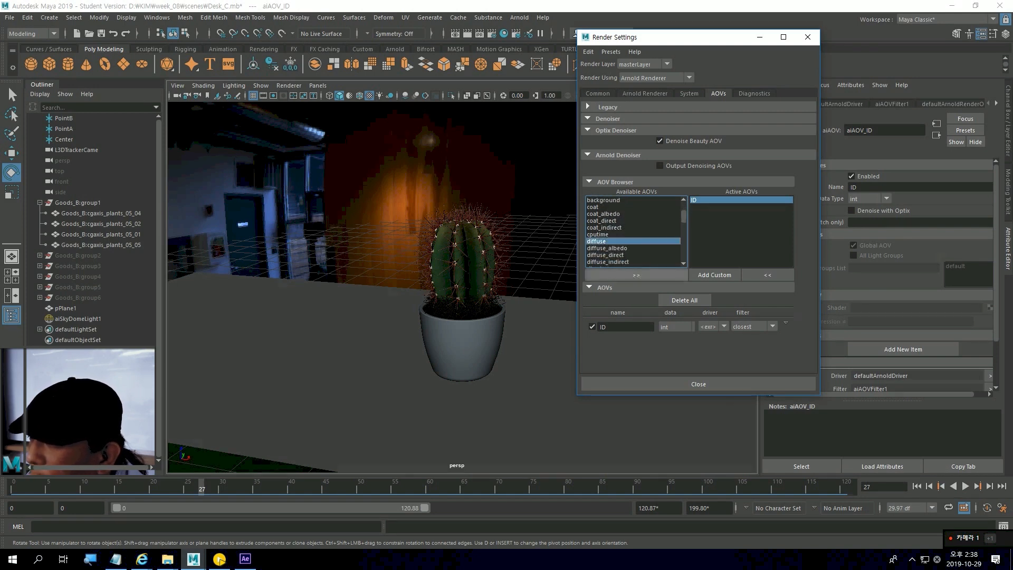
{"action": "left_click", "coordinate": [636, 274]}
{"action": "scroll", "coordinate": [633, 232], "scroll_direction": "down", "scroll_amount": 7}
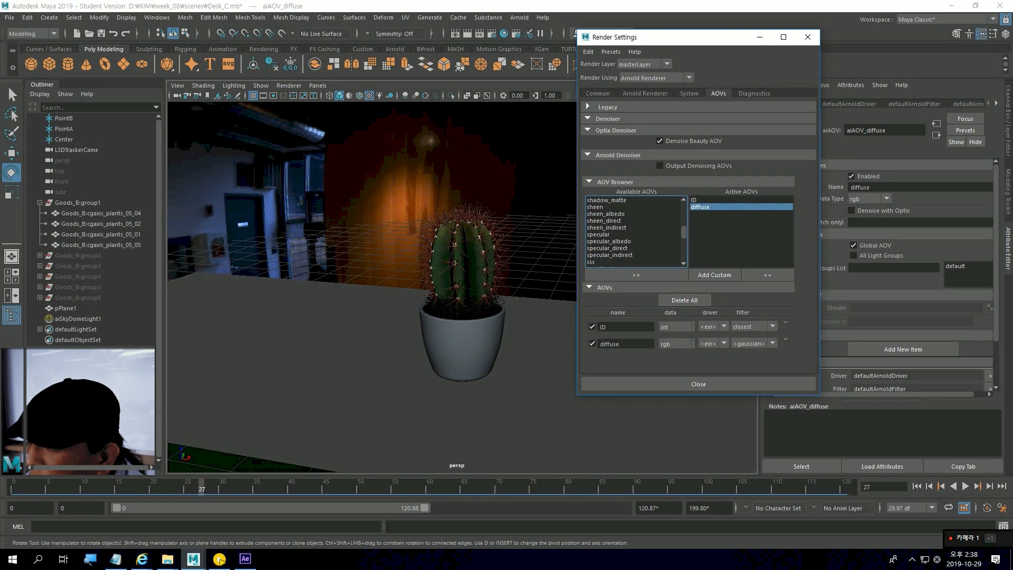
{"action": "left_click", "coordinate": [599, 234]}
{"action": "left_click", "coordinate": [636, 275]}
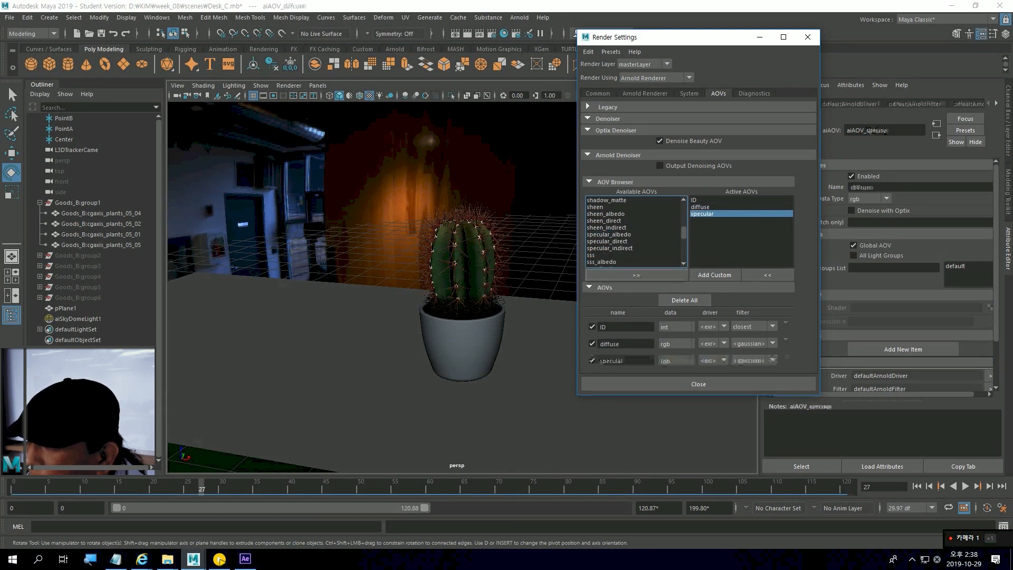
Add the shadow_matte AOV to the active AOVs
{"action": "scroll", "coordinate": [633, 231], "scroll_direction": "up", "scroll_amount": 5}
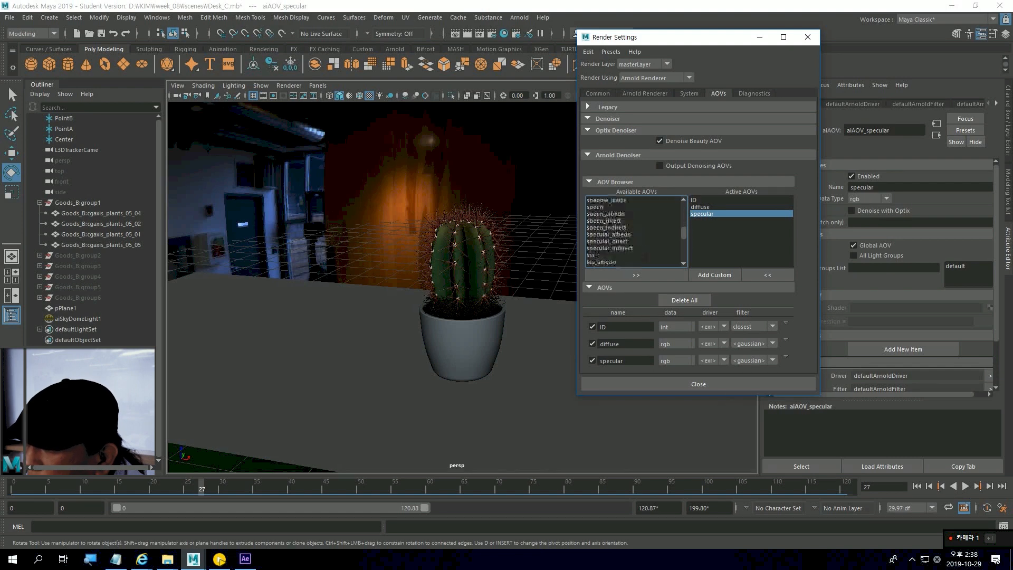
{"action": "scroll", "coordinate": [633, 231], "scroll_direction": "up", "scroll_amount": 1}
{"action": "left_click", "coordinate": [607, 262]}
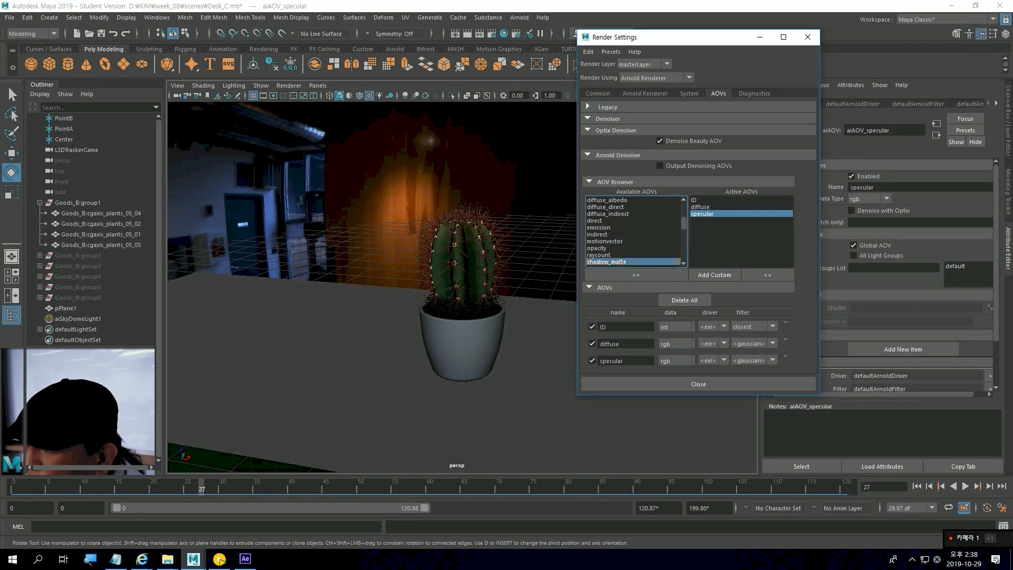
{"action": "left_click", "coordinate": [636, 275]}
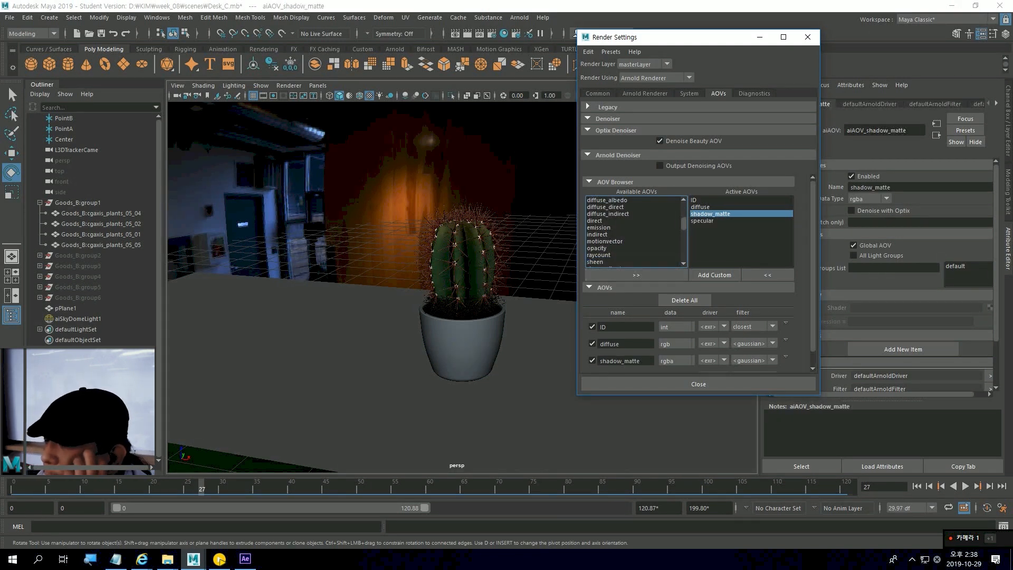
Go through the active AOVs one by one and enlarge the Render Settings window to show all their rows
{"action": "left_click", "coordinate": [702, 200]}
{"action": "left_click", "coordinate": [702, 206]}
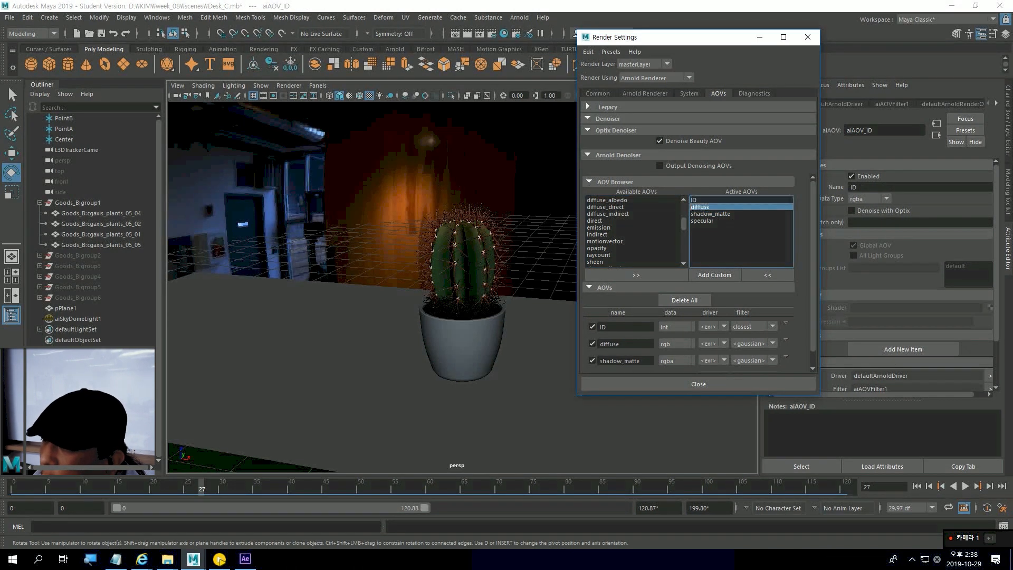
{"action": "left_click", "coordinate": [707, 213]}
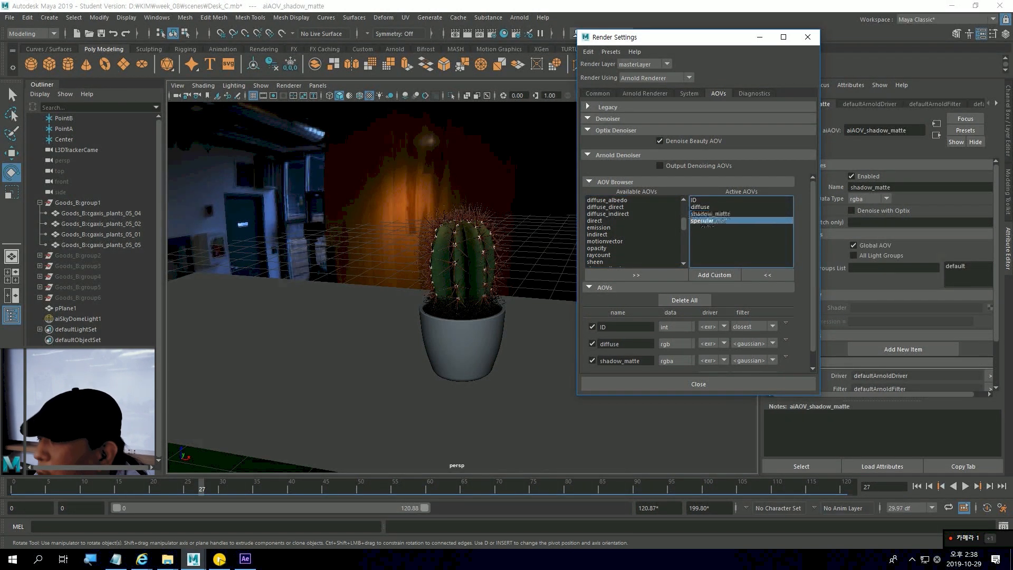
{"action": "left_click", "coordinate": [704, 221]}
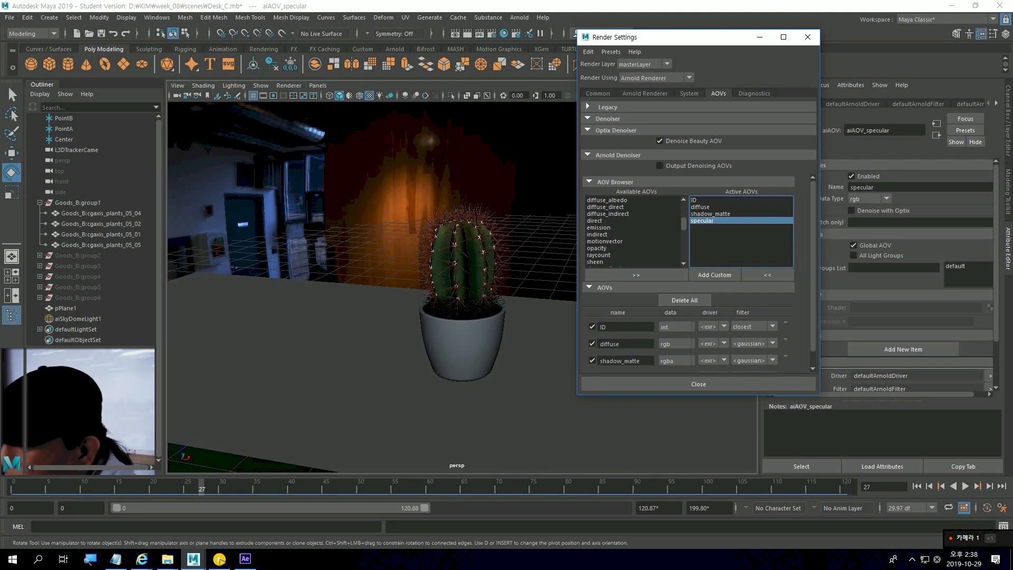
{"action": "left_click_drag", "start_coordinate": [804, 394], "coordinate": [805, 419]}
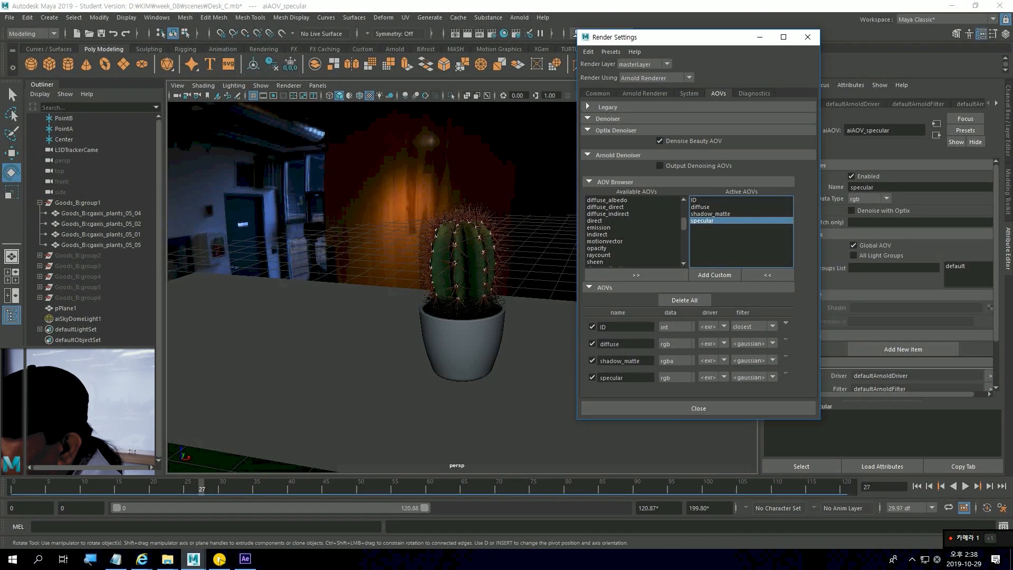
Select the output driver of the ID AOV and enable Merge AOVs for its EXR output
{"action": "left_click", "coordinate": [788, 323]}
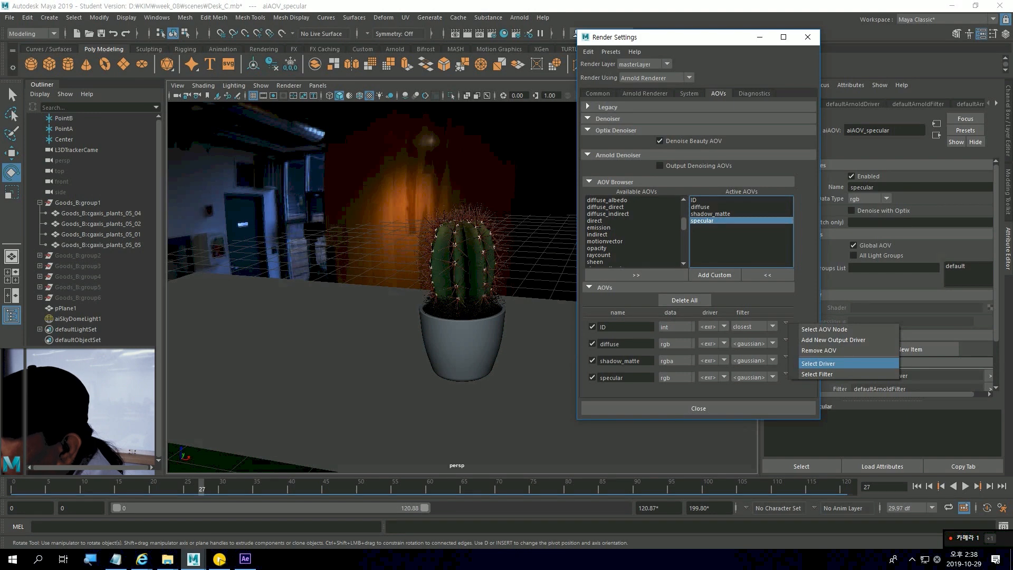
{"action": "left_click", "coordinate": [823, 363]}
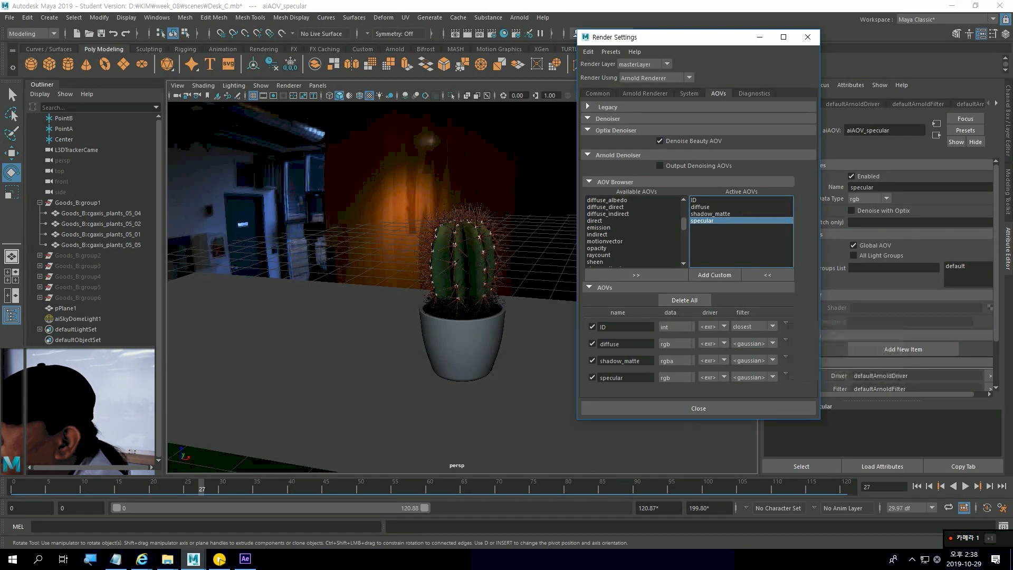
{"action": "left_click_drag", "start_coordinate": [739, 41], "coordinate": [631, 38]}
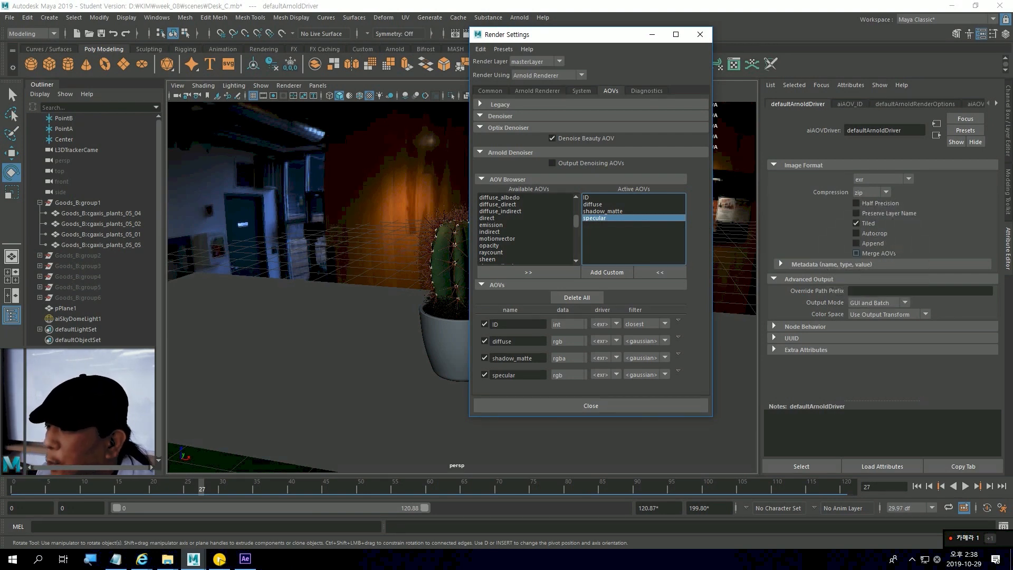
{"action": "left_click", "coordinate": [856, 253]}
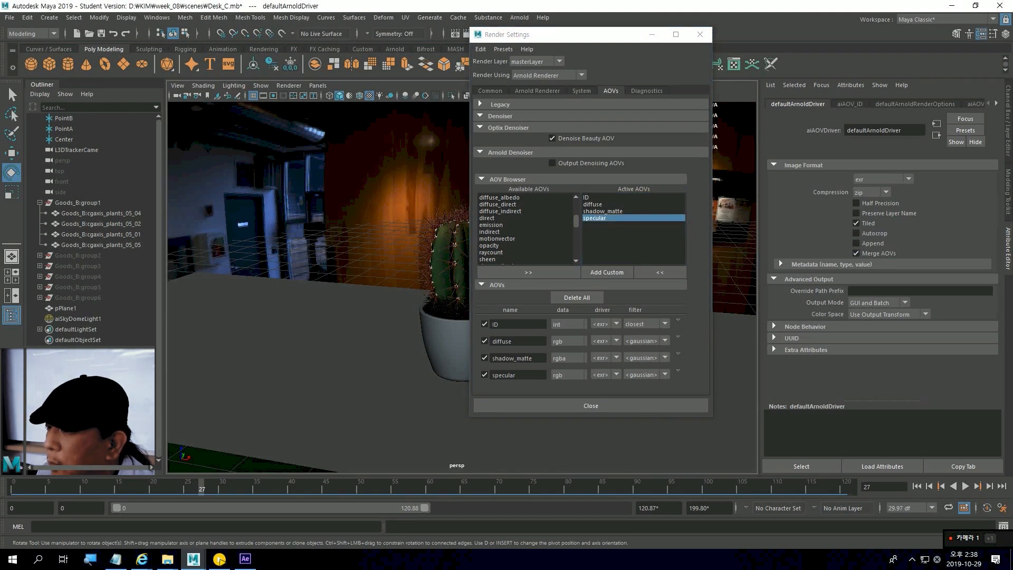
Select the output drivers of the diffuse, shadow_matte and specular AOVs in turn to check their EXR merge settings
{"action": "left_click", "coordinate": [678, 337]}
{"action": "left_click", "coordinate": [709, 378]}
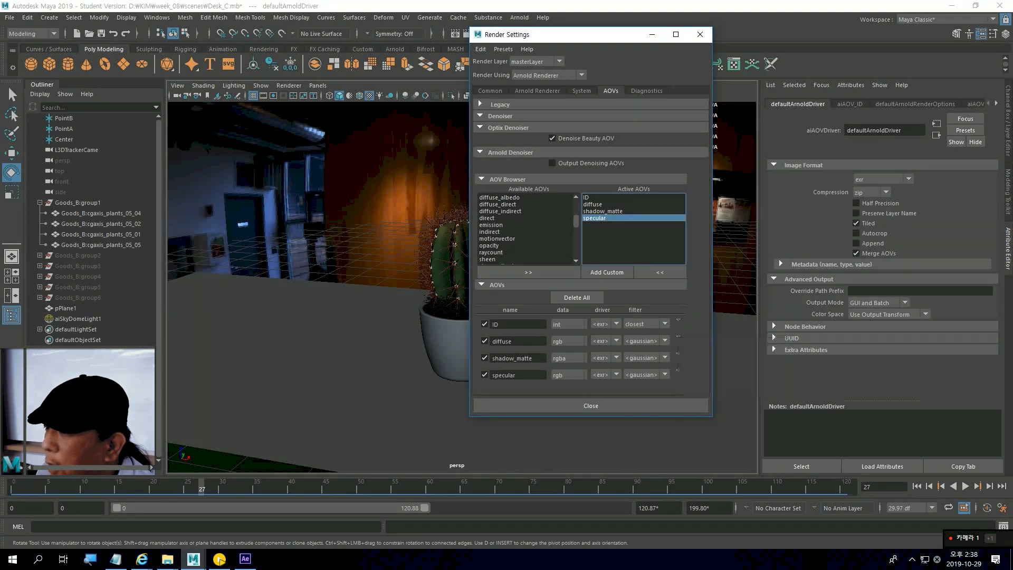
{"action": "left_click", "coordinate": [678, 354]}
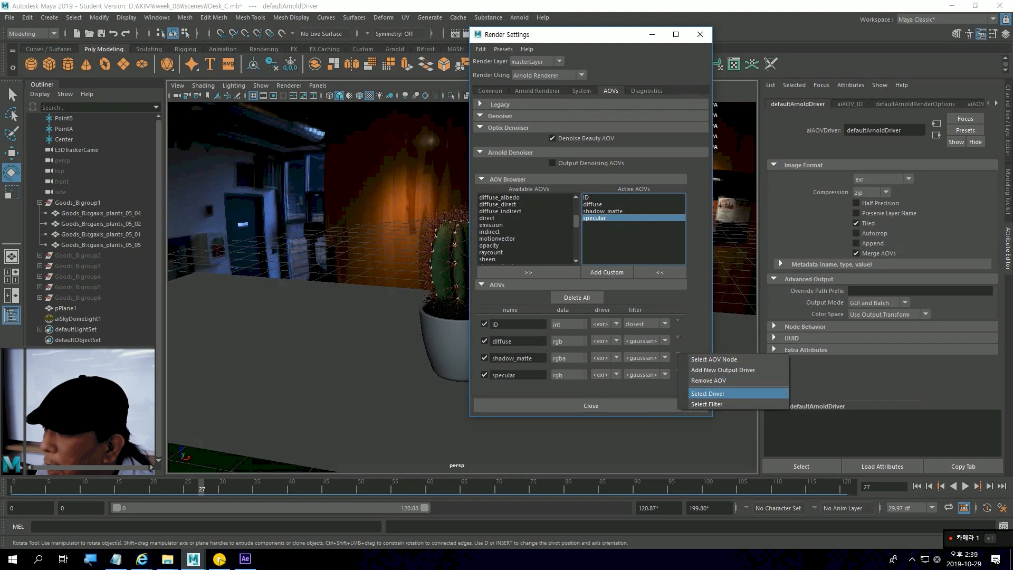
{"action": "left_click", "coordinate": [709, 395]}
{"action": "left_click", "coordinate": [678, 371]}
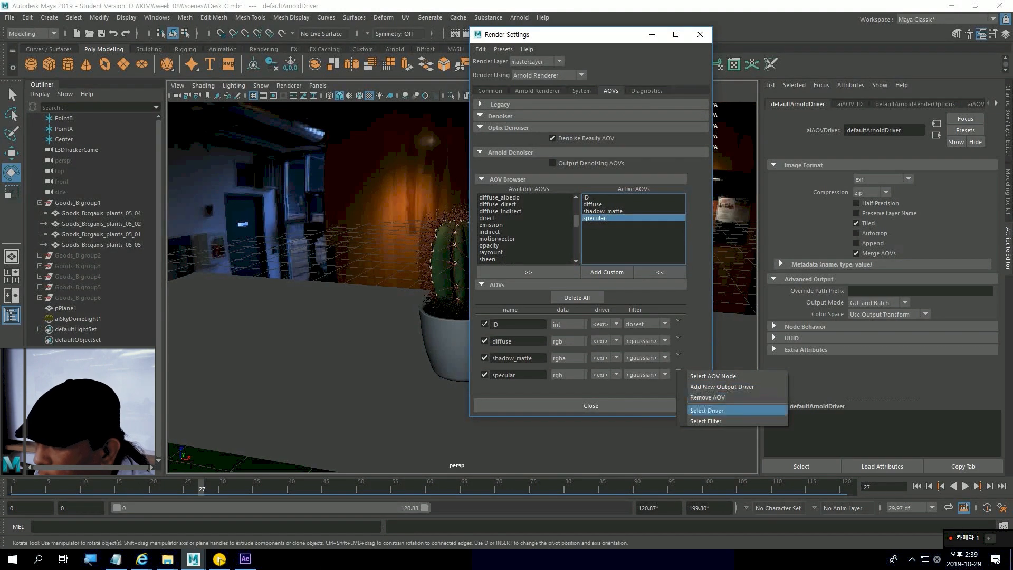
{"action": "left_click", "coordinate": [707, 410]}
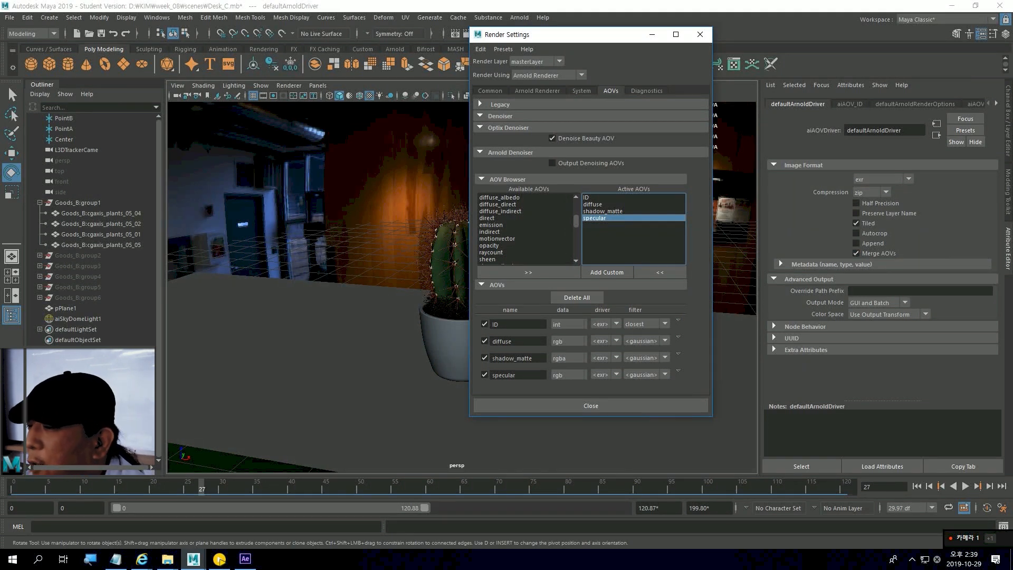
Look through the whole list of available AOVs in the AOV Browser
{"action": "scroll", "coordinate": [527, 230], "scroll_direction": "up", "scroll_amount": 5}
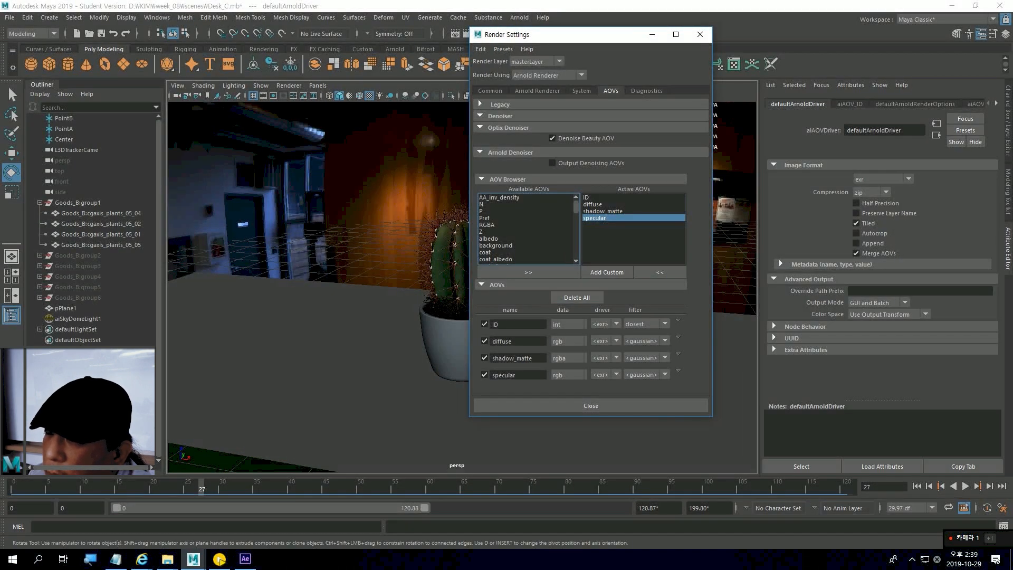
{"action": "scroll", "coordinate": [526, 230], "scroll_direction": "down", "scroll_amount": 1}
{"action": "scroll", "coordinate": [527, 230], "scroll_direction": "down", "scroll_amount": 10}
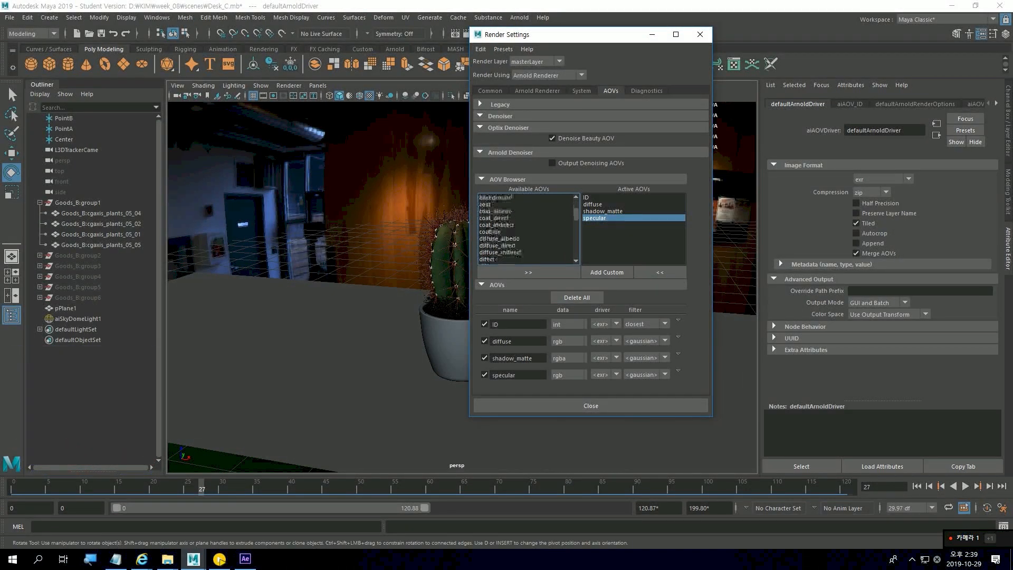
{"action": "scroll", "coordinate": [527, 229], "scroll_direction": "down", "scroll_amount": 3}
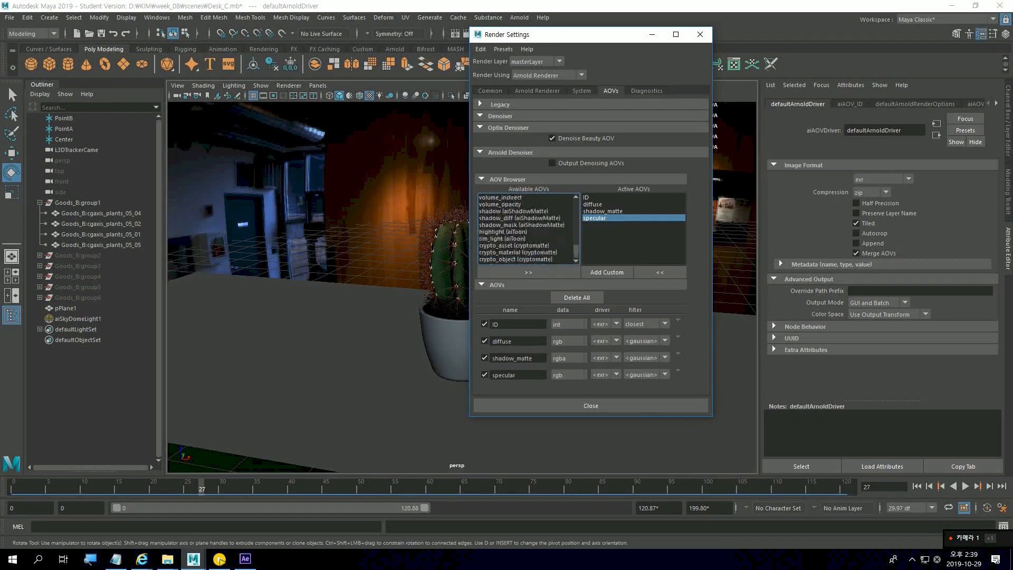
{"action": "scroll", "coordinate": [527, 229], "scroll_direction": "up", "scroll_amount": 12}
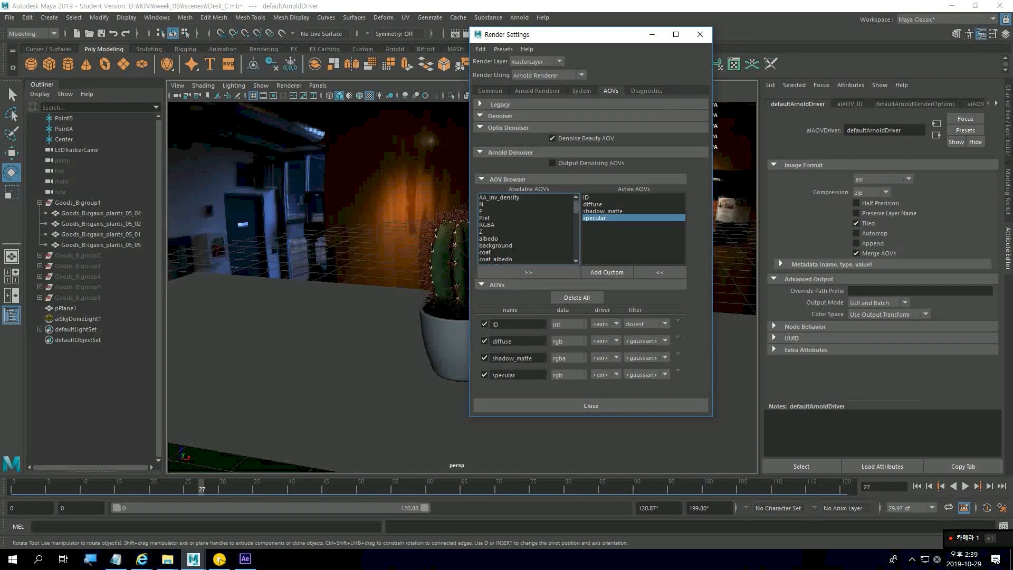
Start an IPR render through the L3DTrackerCameShape camera in Arnold RenderView, then close the render view and Render Settings
{"action": "left_click_drag", "start_coordinate": [600, 40], "coordinate": [564, 62]}
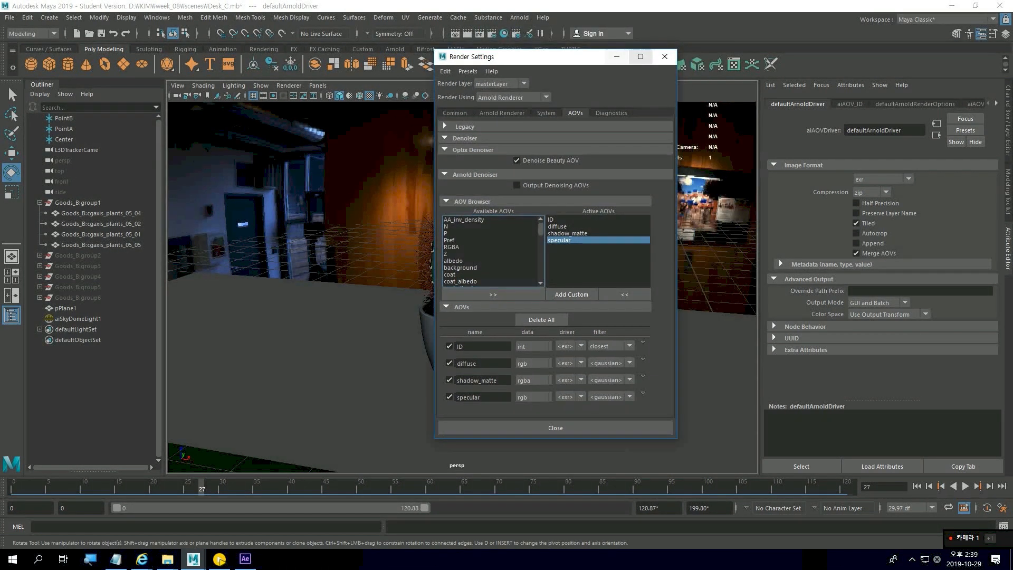
{"action": "left_click", "coordinate": [519, 17]}
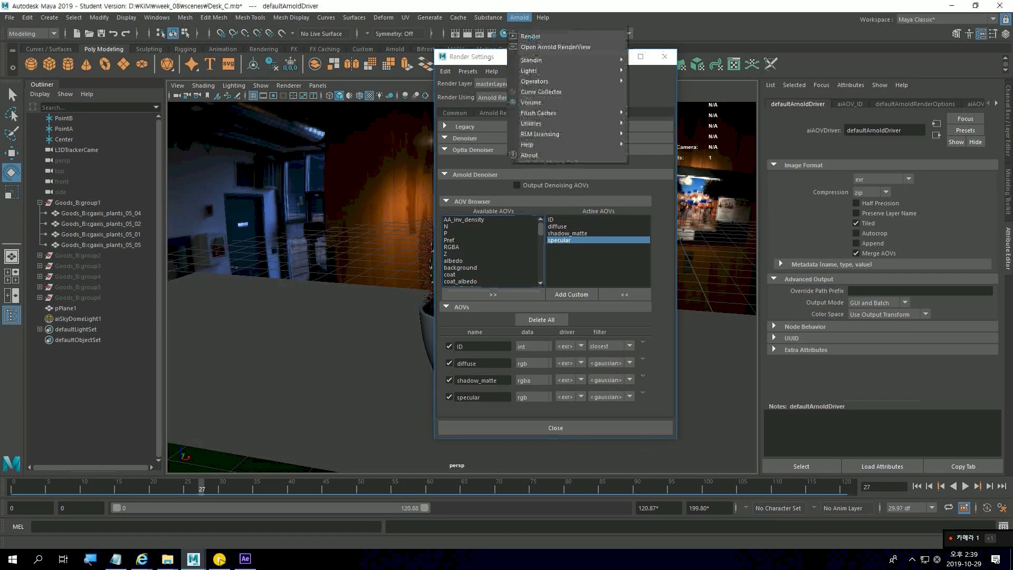
{"action": "left_click", "coordinate": [554, 47]}
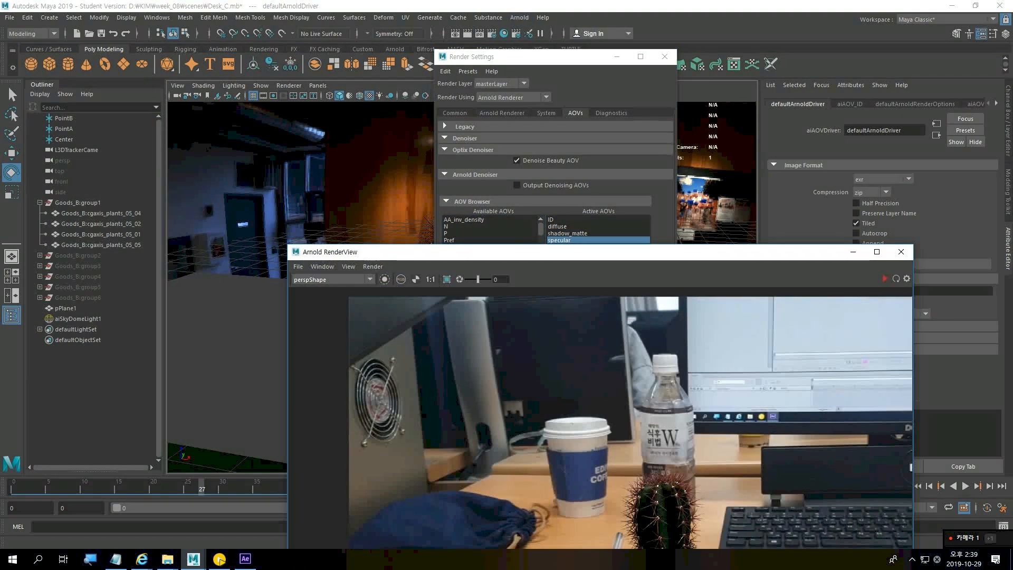
{"action": "left_click_drag", "start_coordinate": [450, 259], "coordinate": [319, 66]}
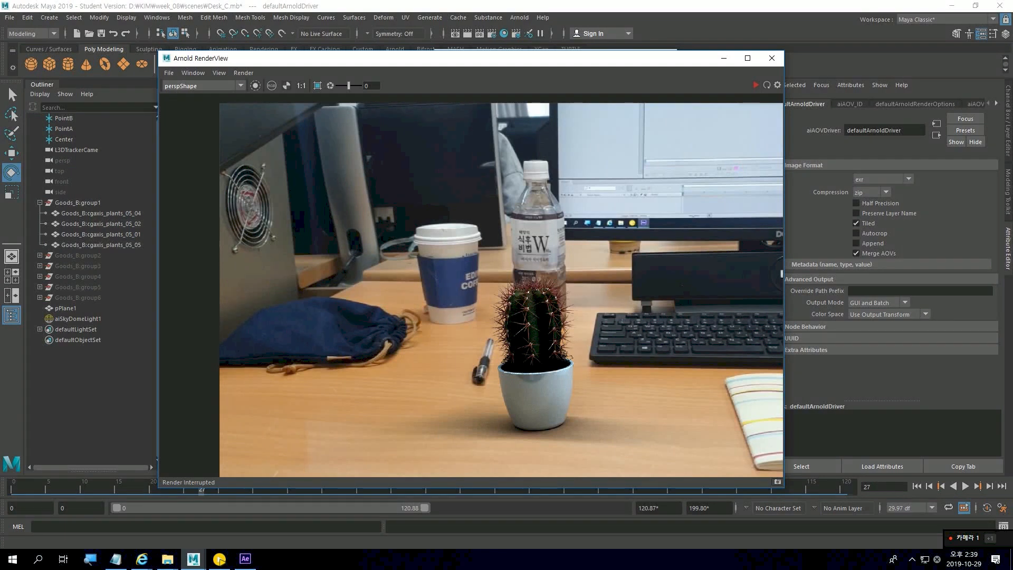
{"action": "left_click", "coordinate": [240, 85]}
{"action": "left_click", "coordinate": [194, 102]}
{"action": "left_click", "coordinate": [756, 84]}
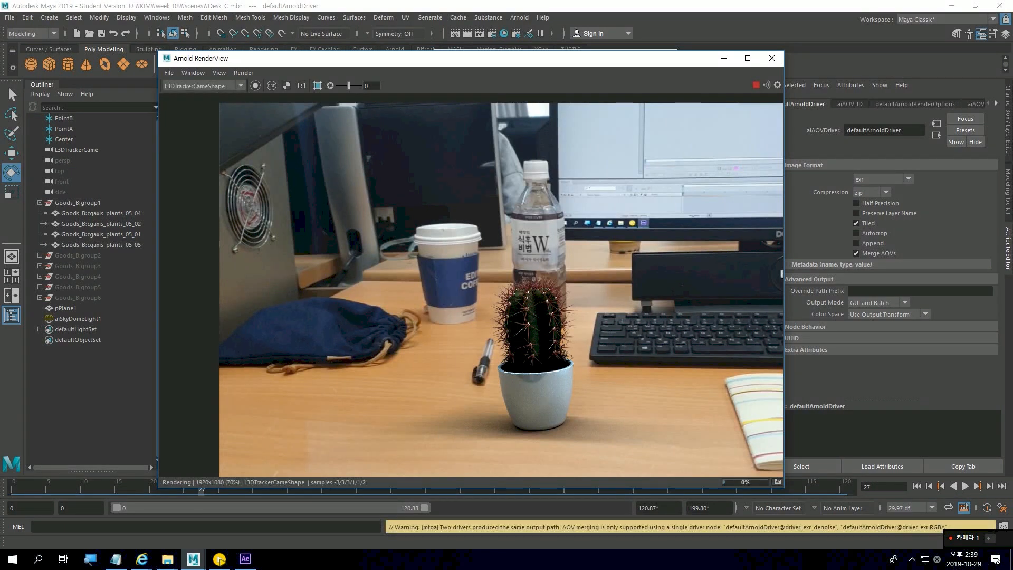
{"action": "left_click_drag", "start_coordinate": [686, 58], "coordinate": [666, 69]}
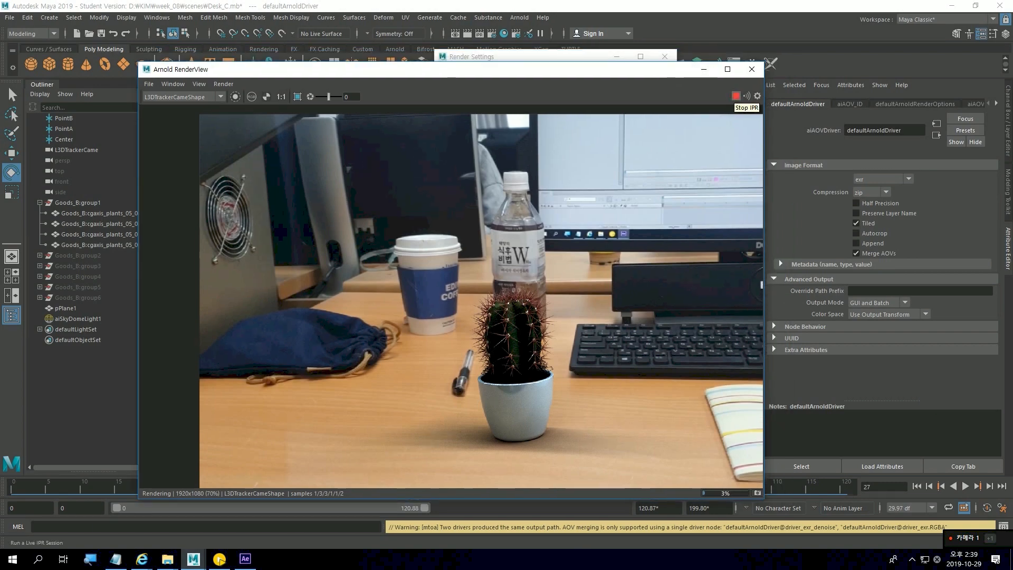
{"action": "left_click", "coordinate": [752, 70]}
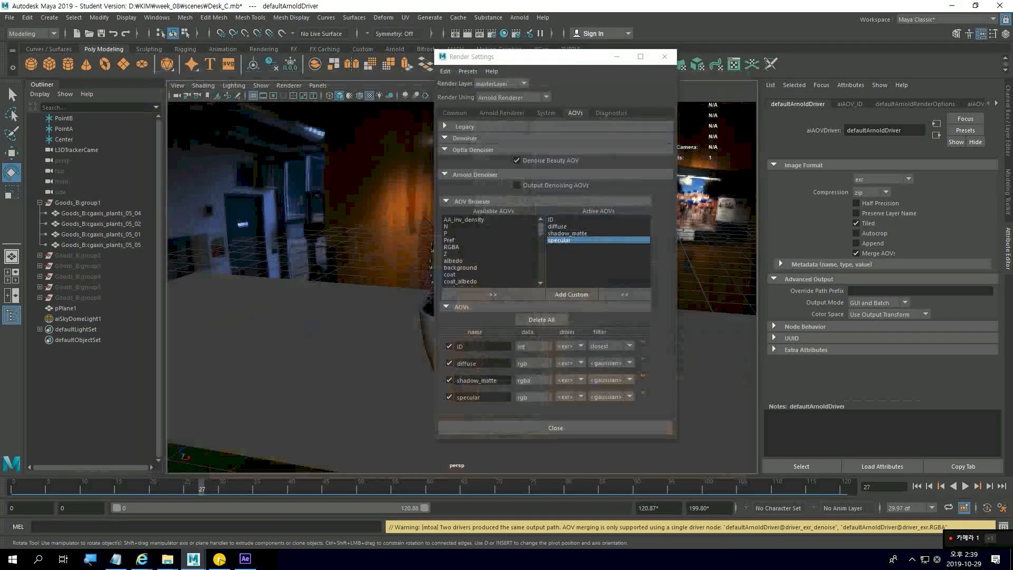
{"action": "left_click", "coordinate": [664, 56]}
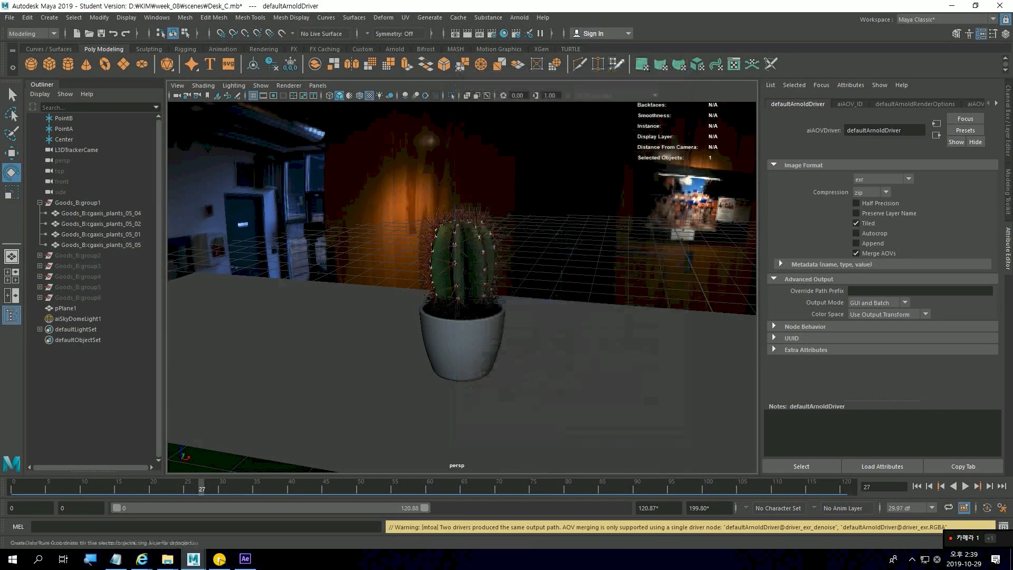
Reopen the Render Settings and show the common file output settings
{"action": "left_click", "coordinate": [520, 17]}
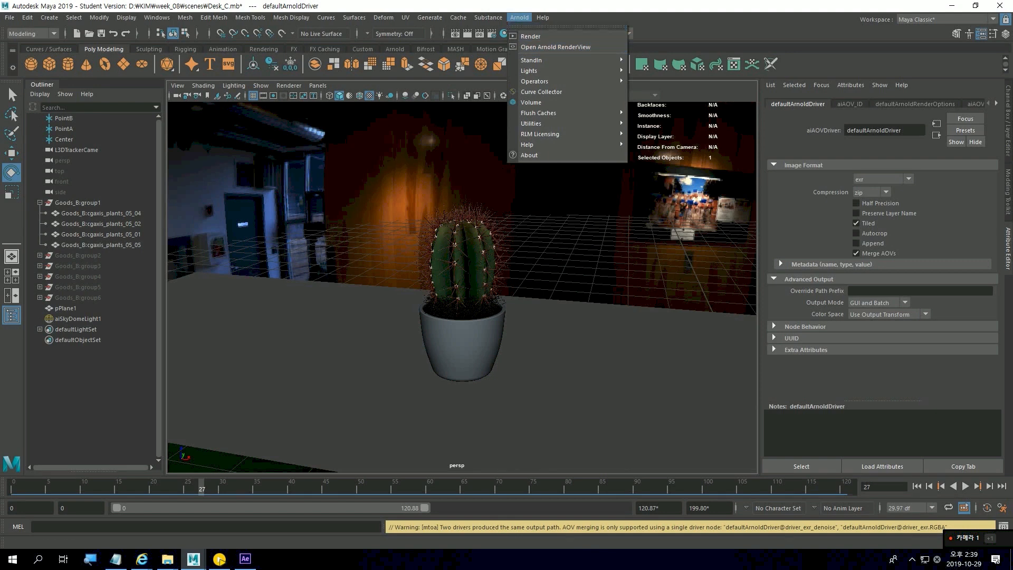
{"action": "left_click", "coordinate": [519, 18]}
{"action": "left_click", "coordinate": [492, 33]}
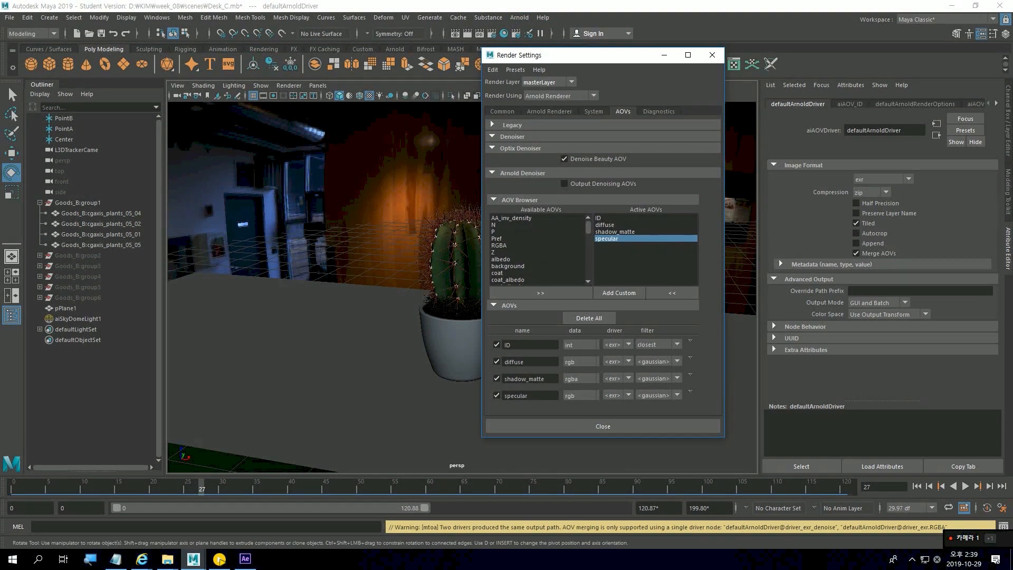
{"action": "left_click", "coordinate": [502, 111]}
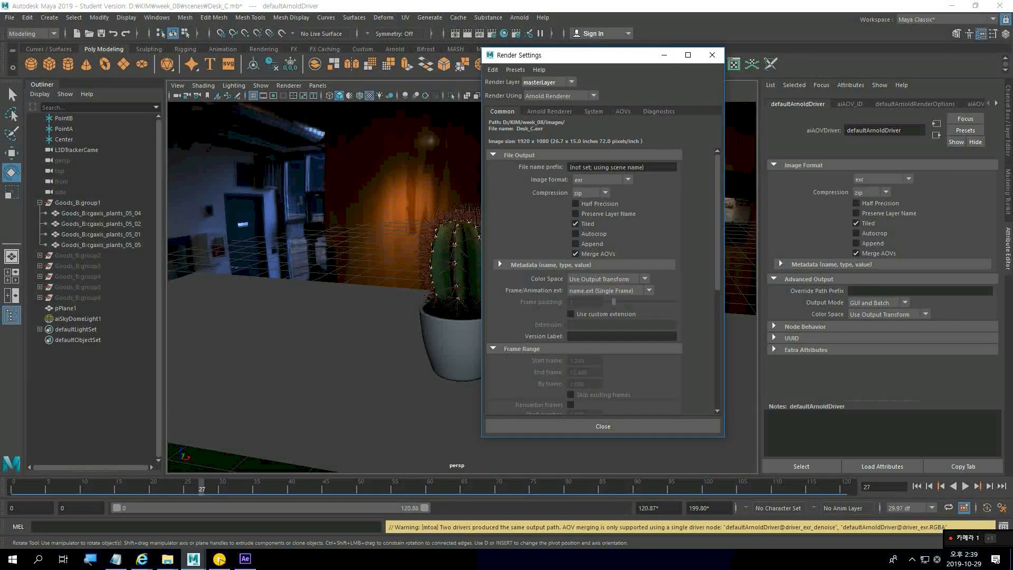
Switch to After Effects to inspect the desk image sequence layer, and return to Maya's Render Settings
{"action": "left_click", "coordinate": [245, 559]}
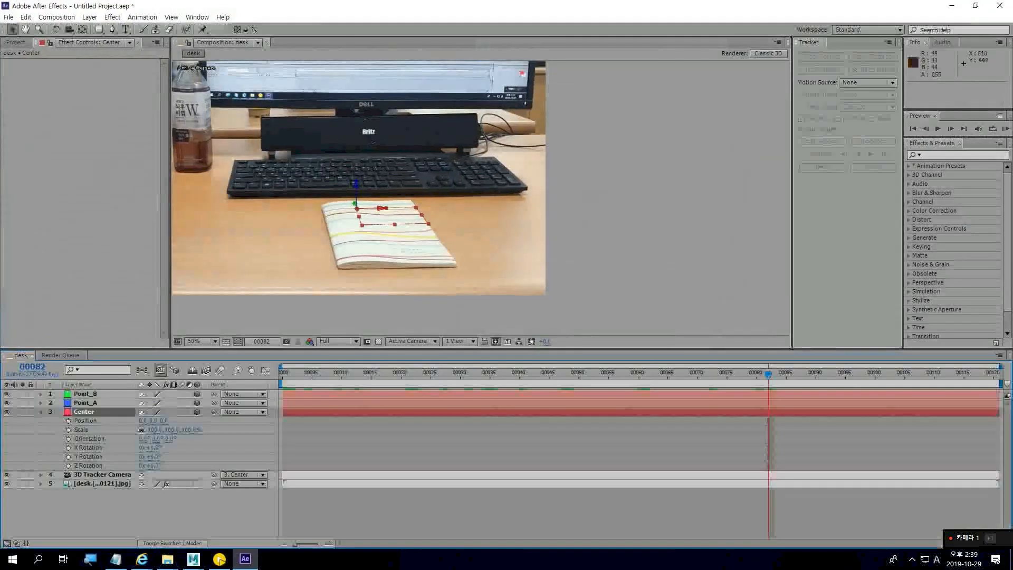
{"action": "left_click", "coordinate": [102, 483]}
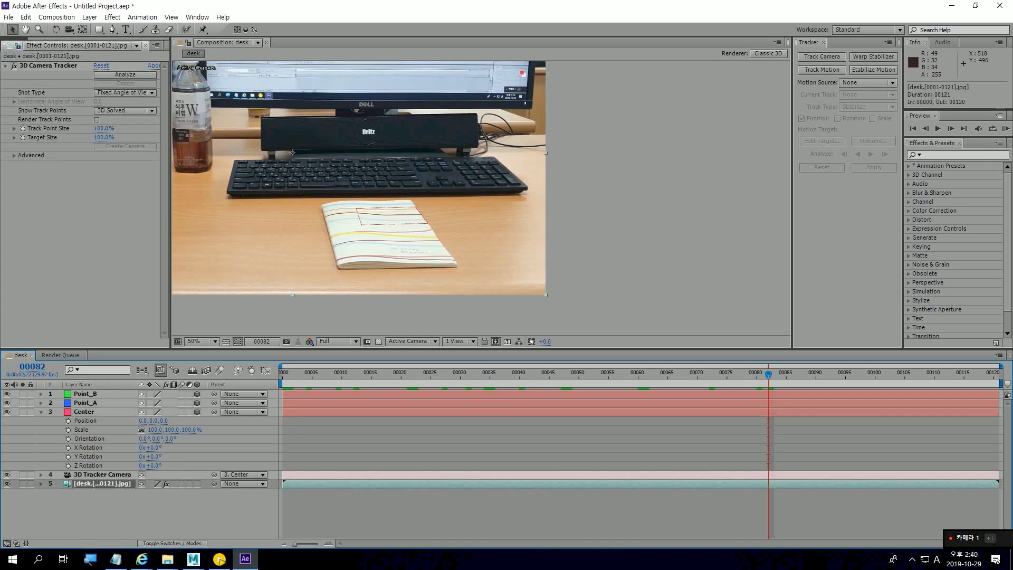
{"action": "key", "text": "ctrl+0"}
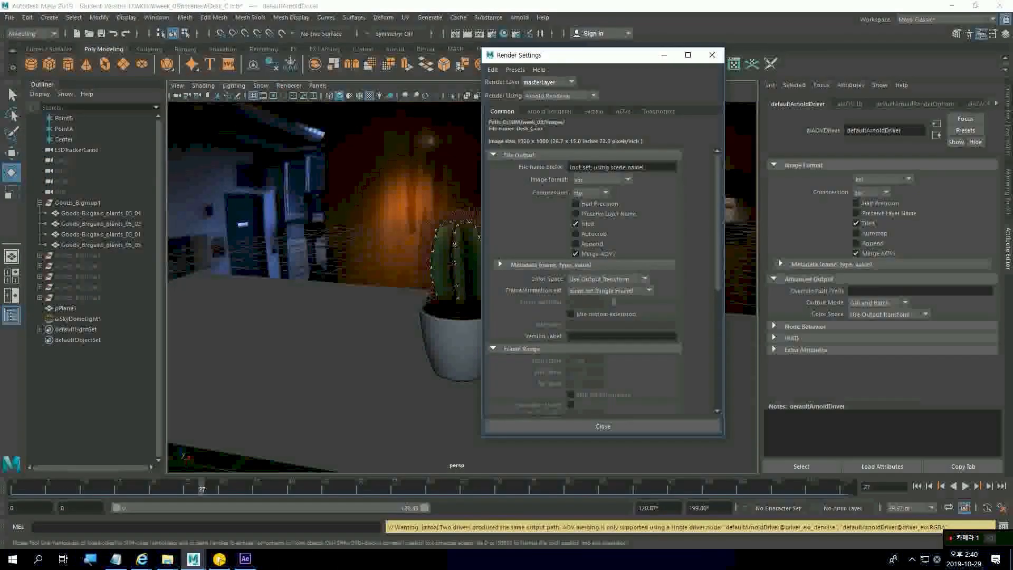
Check the render image's width and height, and choose L3DTrackerCame as the renderable camera
{"action": "scroll", "coordinate": [601, 280], "scroll_direction": "down", "scroll_amount": 8}
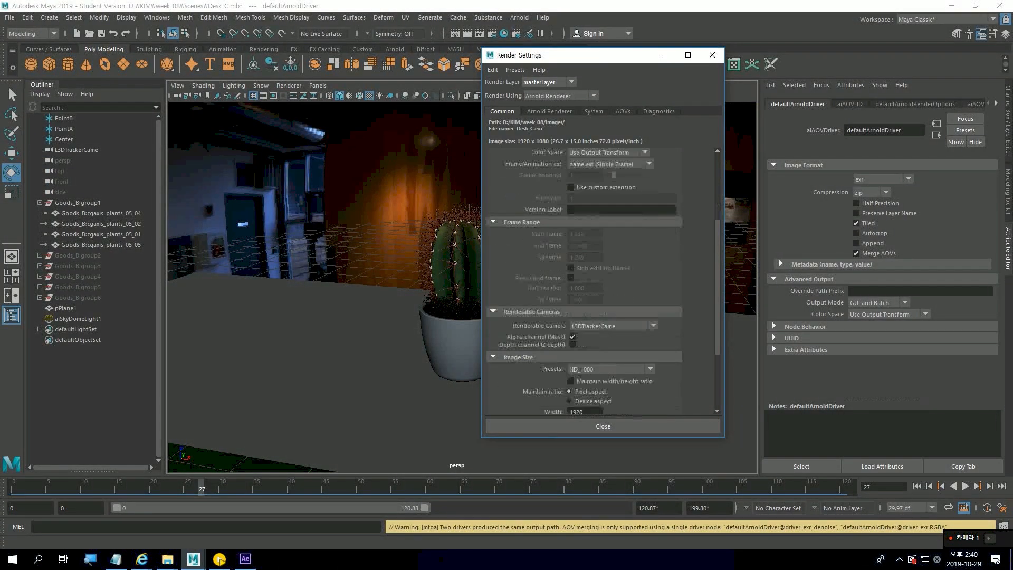
{"action": "double_click", "coordinate": [576, 348]}
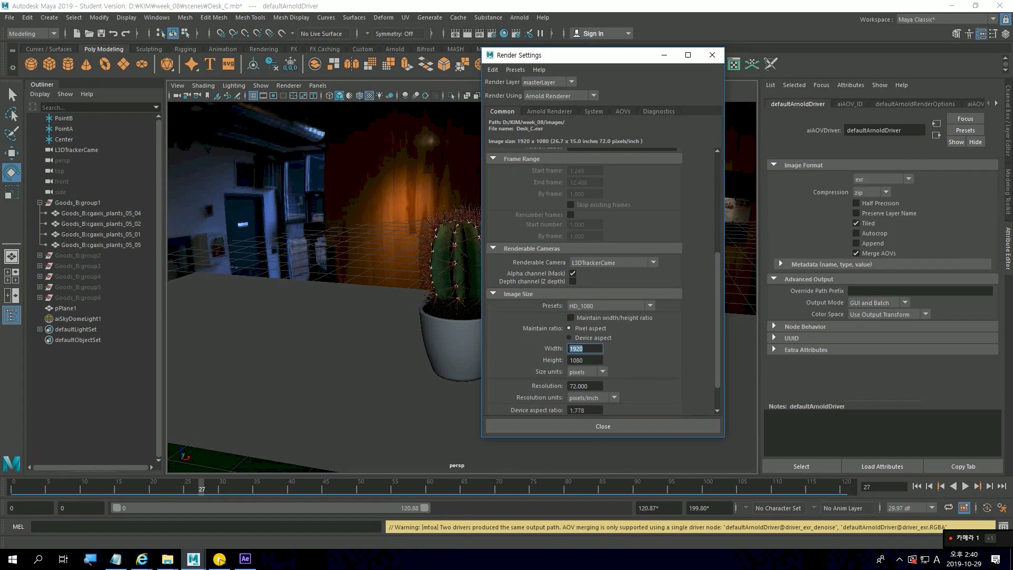
{"action": "key", "text": "Tab"}
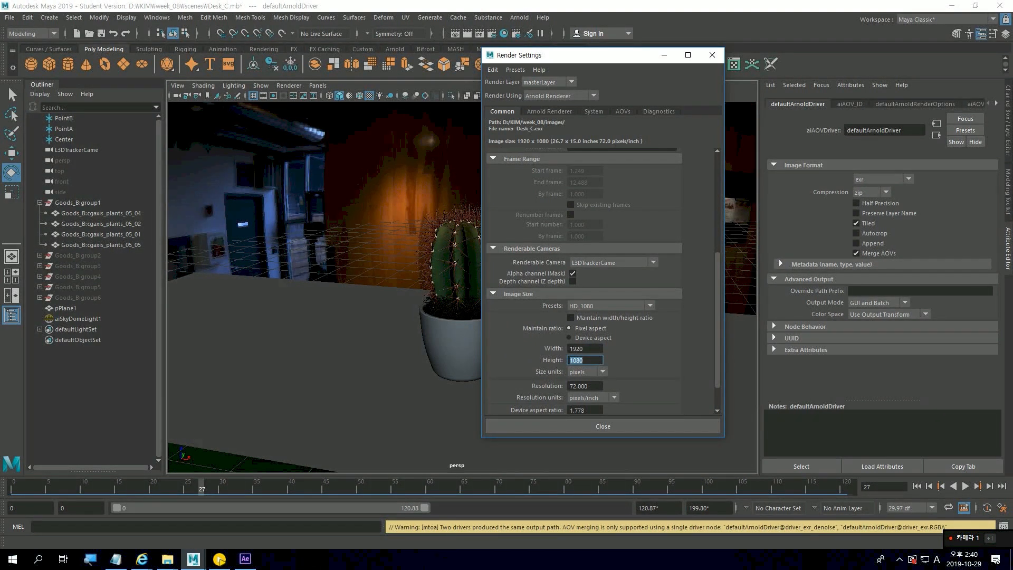
{"action": "left_click", "coordinate": [613, 263]}
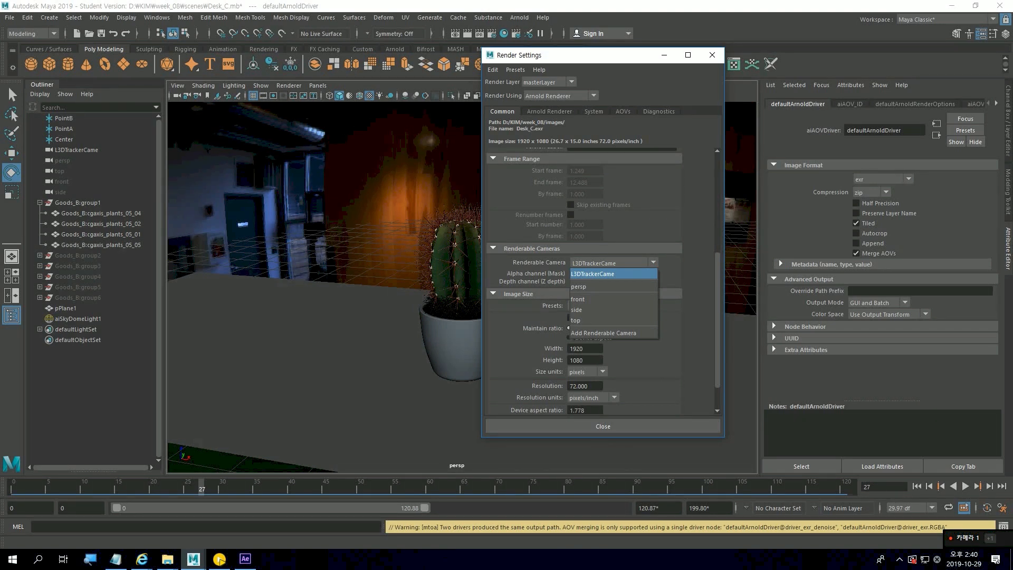
{"action": "left_click", "coordinate": [613, 274]}
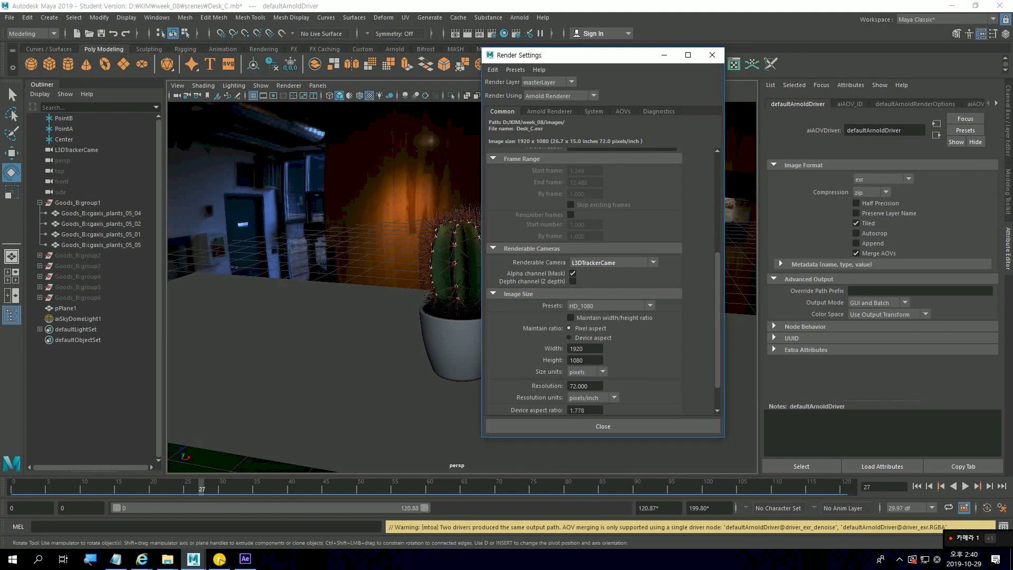
Choose zip compression for the EXR output and review the color space options without changing them
{"action": "scroll", "coordinate": [601, 280], "scroll_direction": "up", "scroll_amount": 6}
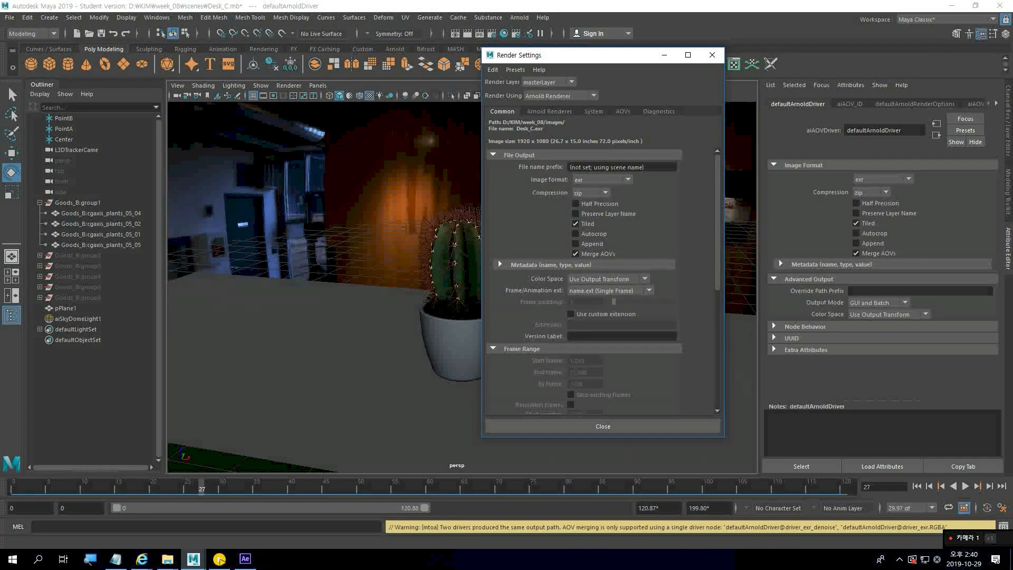
{"action": "left_click", "coordinate": [591, 193]}
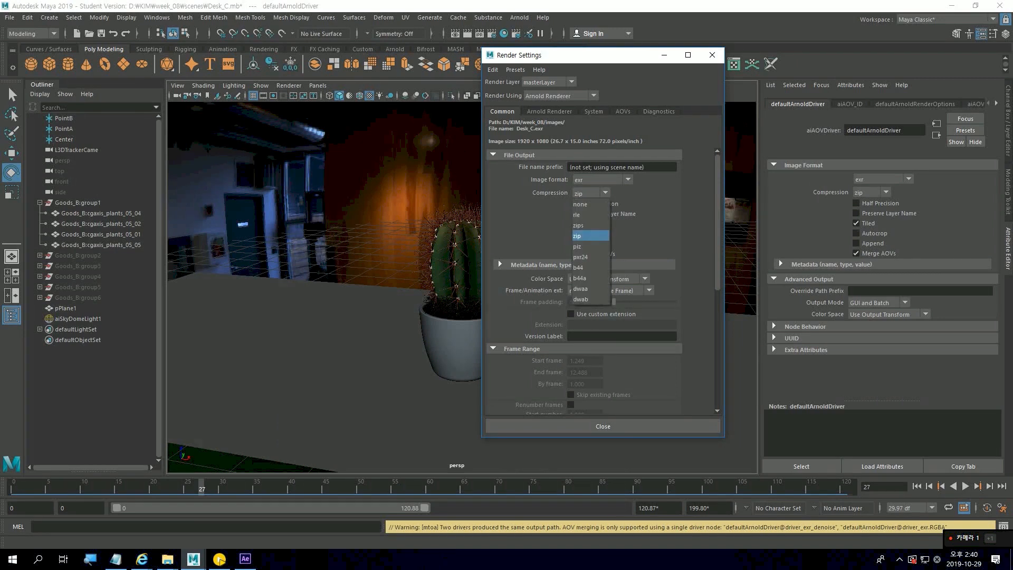
{"action": "left_click", "coordinate": [591, 234]}
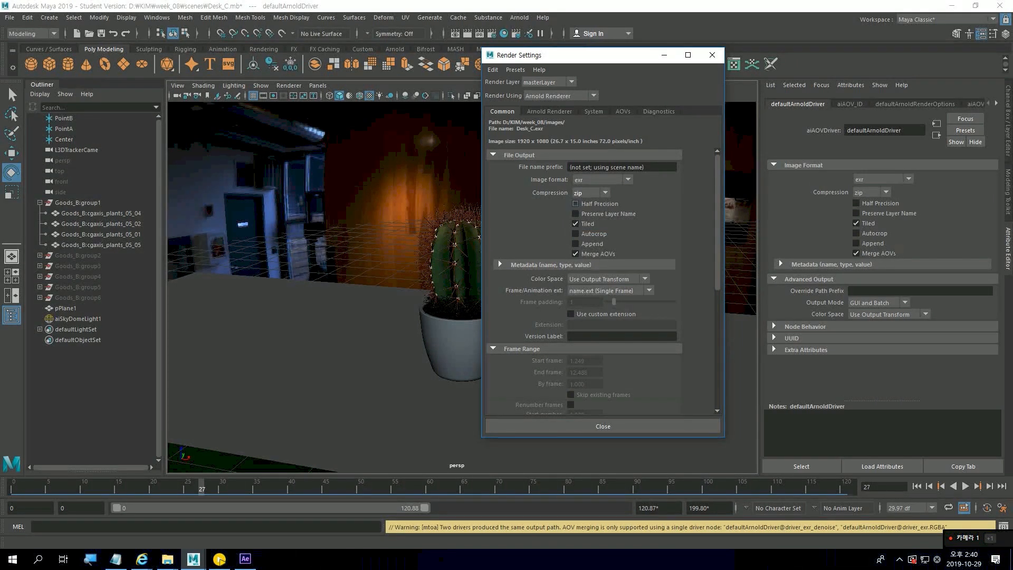
{"action": "scroll", "coordinate": [601, 279], "scroll_direction": "down", "scroll_amount": 3}
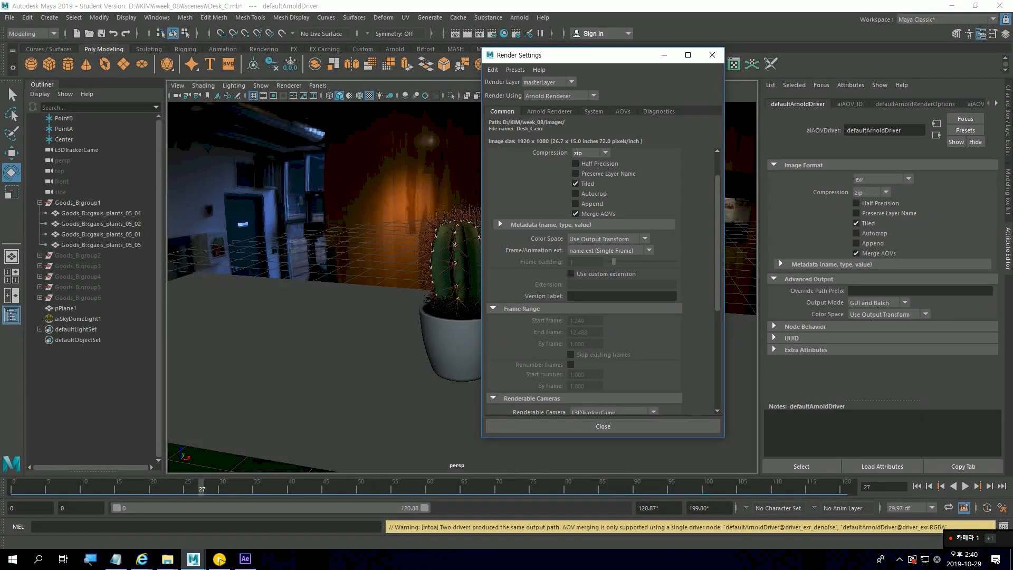
{"action": "left_click", "coordinate": [607, 238]}
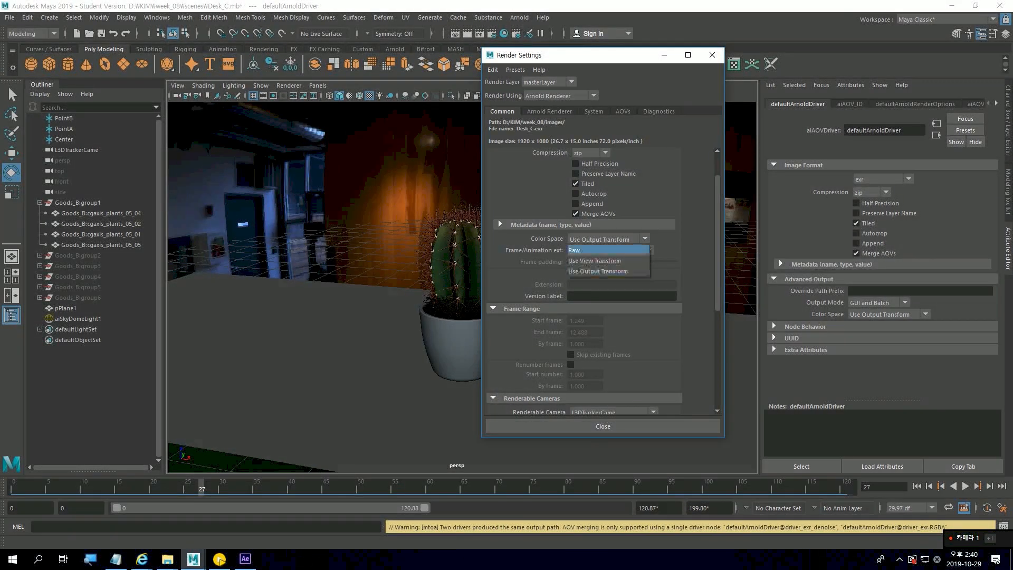
{"action": "left_click", "coordinate": [606, 239]}
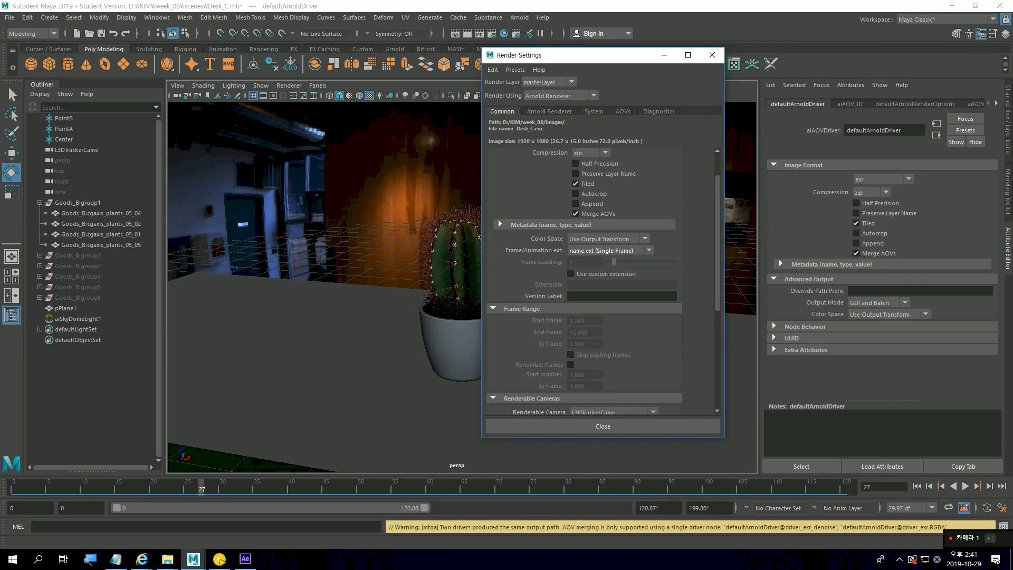
Review the frame naming options, check the name.[####].jpg pattern in Notepad, and return to Maya's Render Settings
{"action": "left_click", "coordinate": [611, 250]}
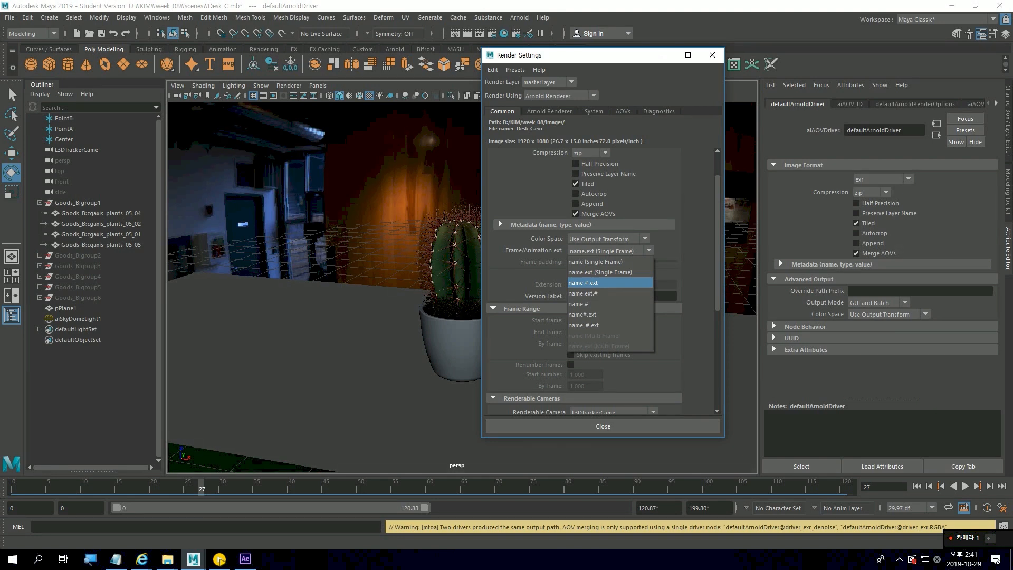
{"action": "left_click", "coordinate": [115, 559]}
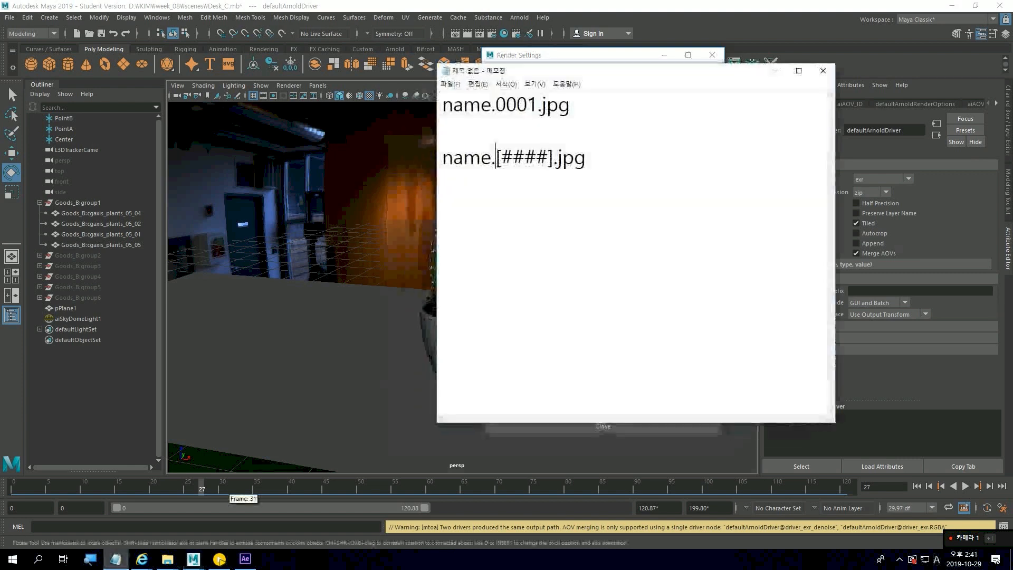
{"action": "left_click_drag", "start_coordinate": [586, 158], "coordinate": [442, 158]}
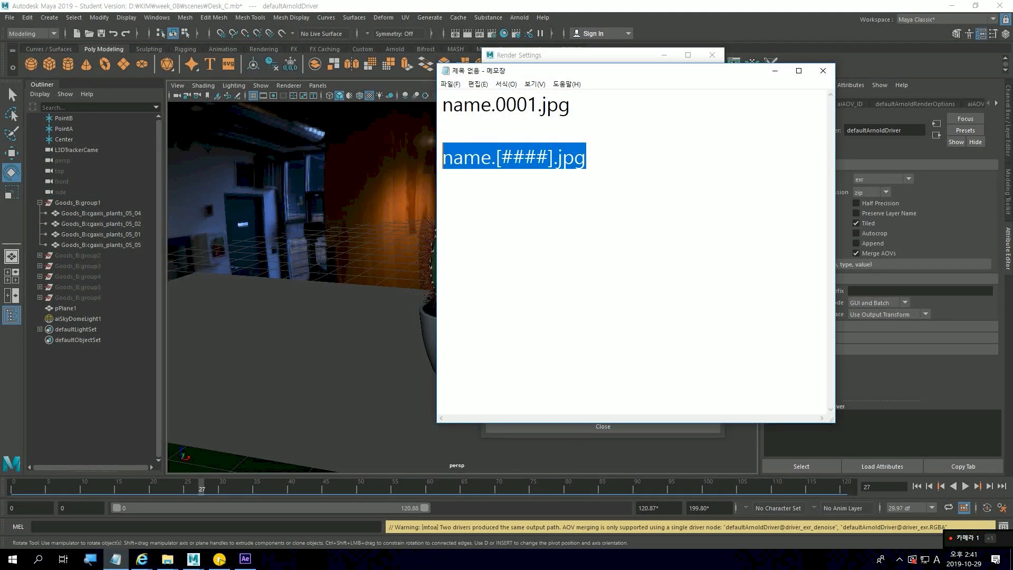
{"action": "left_click_drag", "start_coordinate": [504, 71], "coordinate": [509, 107]}
{"action": "left_click_drag", "start_coordinate": [501, 194], "coordinate": [559, 194]}
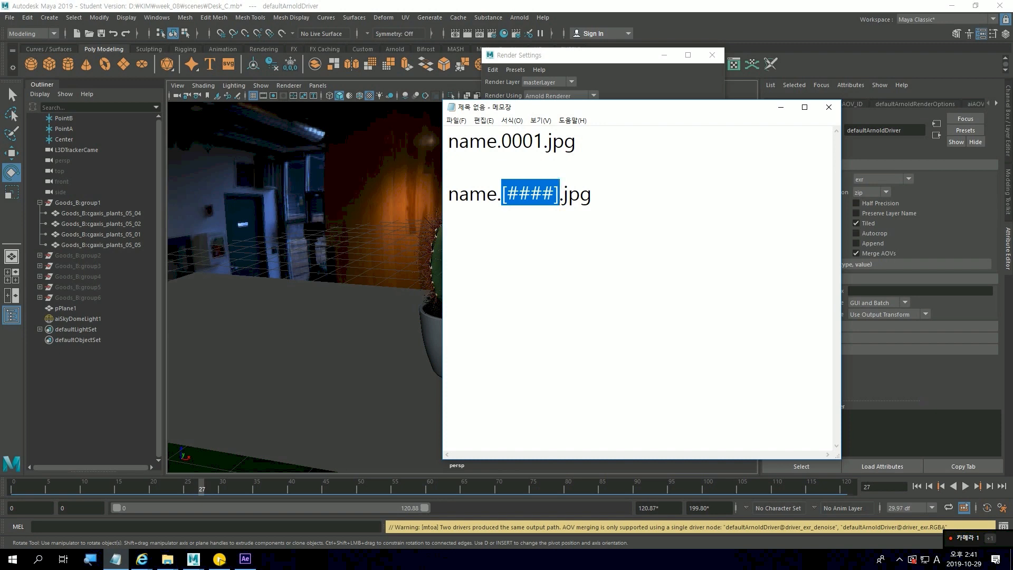
{"action": "key", "text": "alt+Tab"}
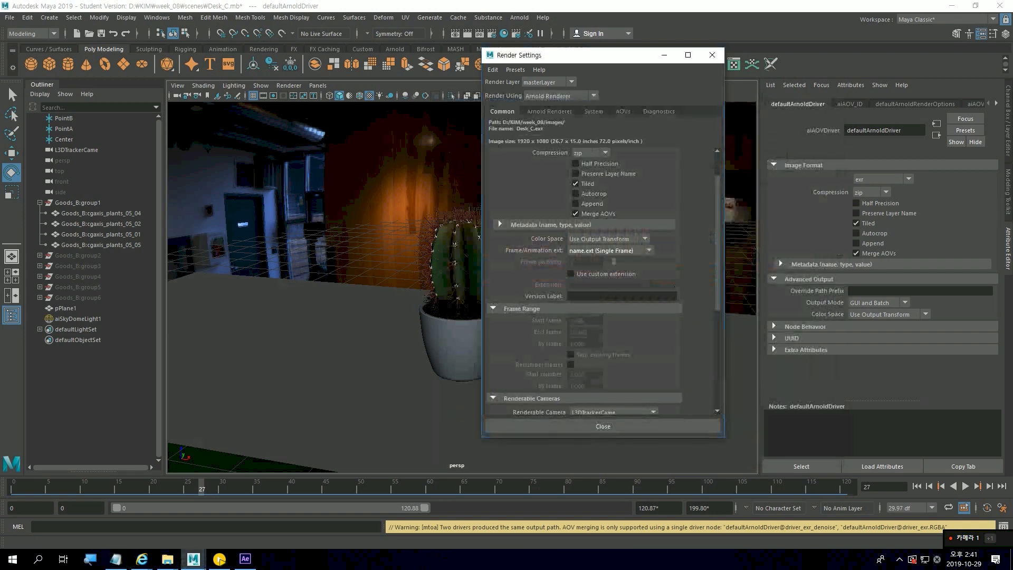
Set the output's frame/animation naming to name.#.ext with a frame padding of 4, matching the pattern in the Notepad note
{"action": "left_click", "coordinate": [610, 250]}
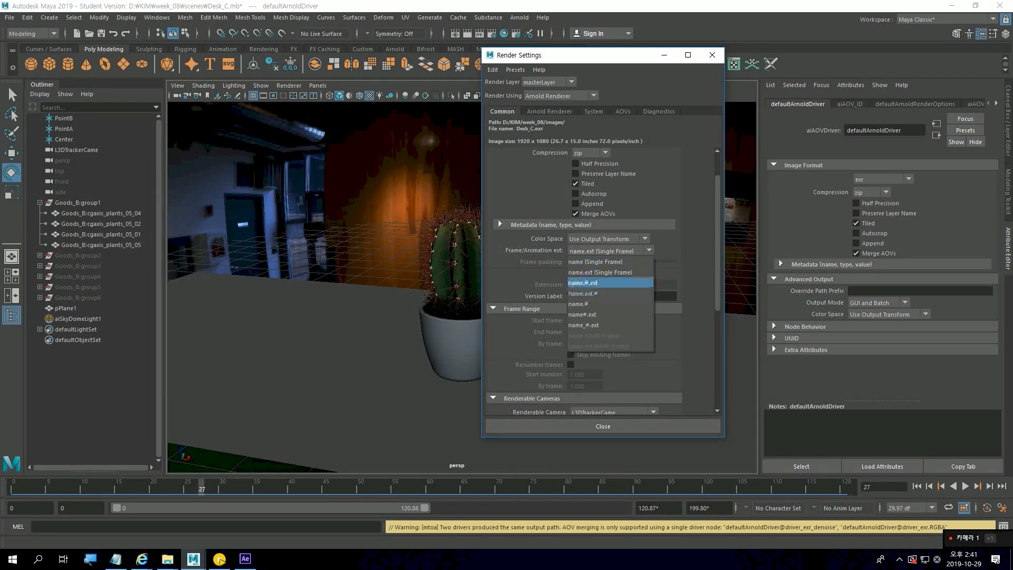
{"action": "left_click", "coordinate": [586, 283]}
{"action": "double_click", "coordinate": [572, 261]}
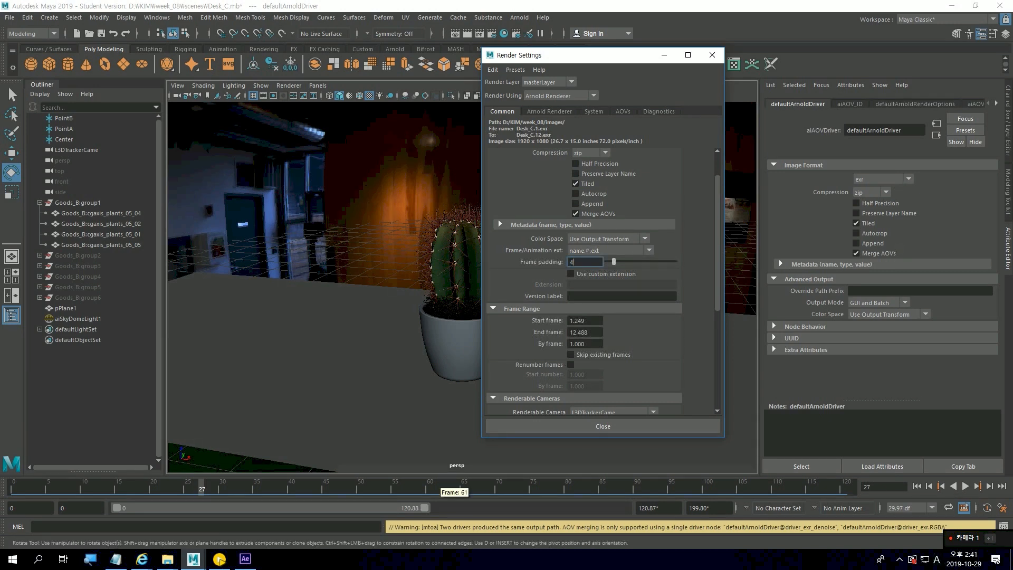
{"action": "key", "text": "alt+Tab"}
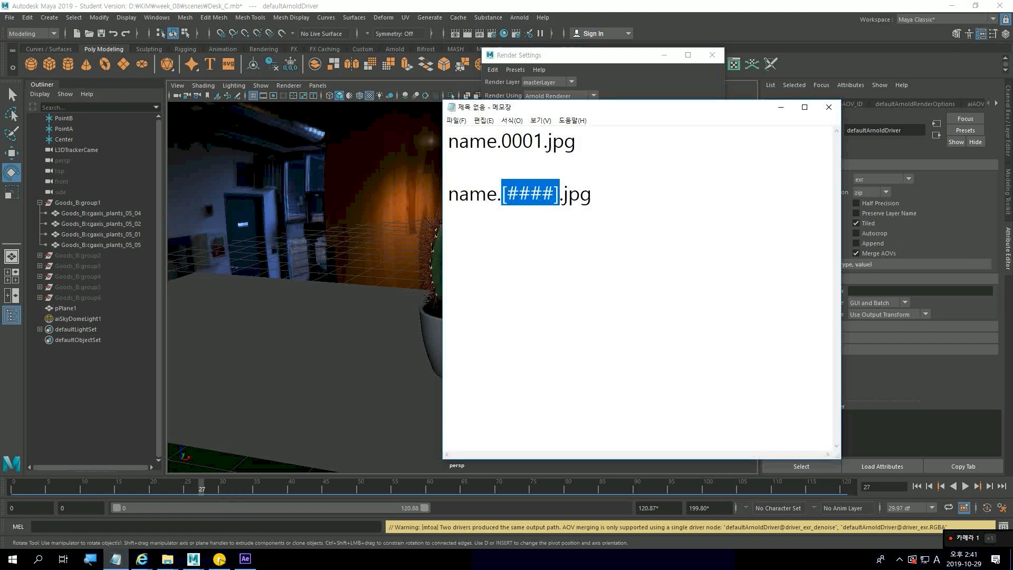
{"action": "left_click_drag", "start_coordinate": [626, 110], "coordinate": [173, 84]}
{"action": "left_click", "coordinate": [610, 251]}
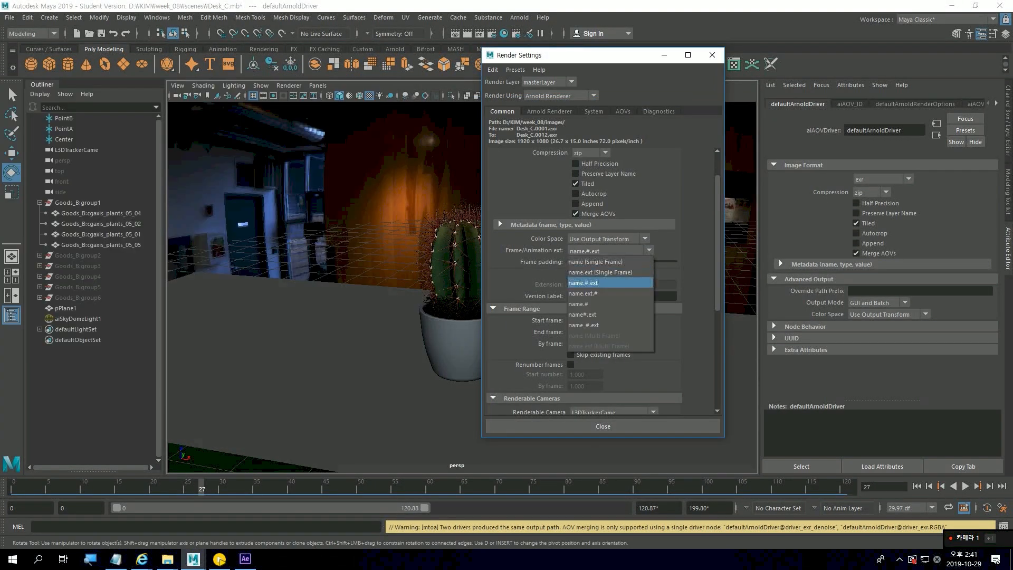
{"action": "key", "text": "Escape"}
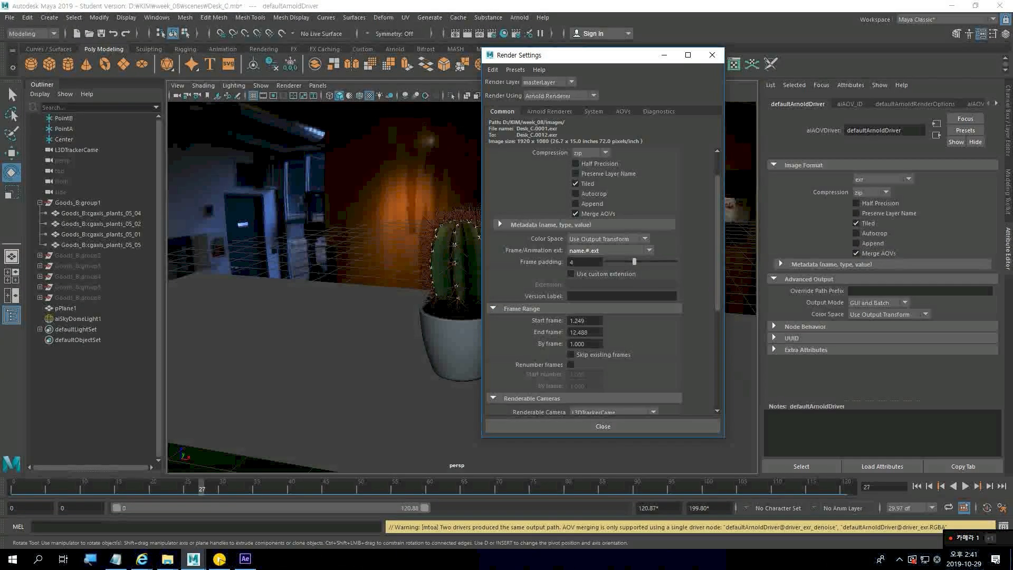
{"action": "key", "text": "Tab"}
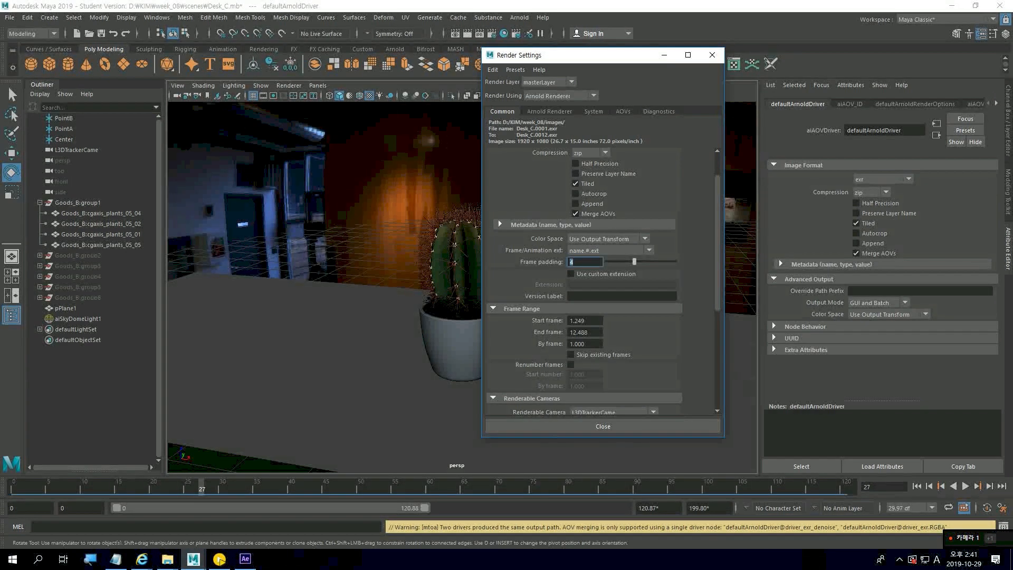
Set the render frame range to start at frame 1 and end at frame 120
{"action": "left_click", "coordinate": [584, 320]}
{"action": "type", "text": "1"}
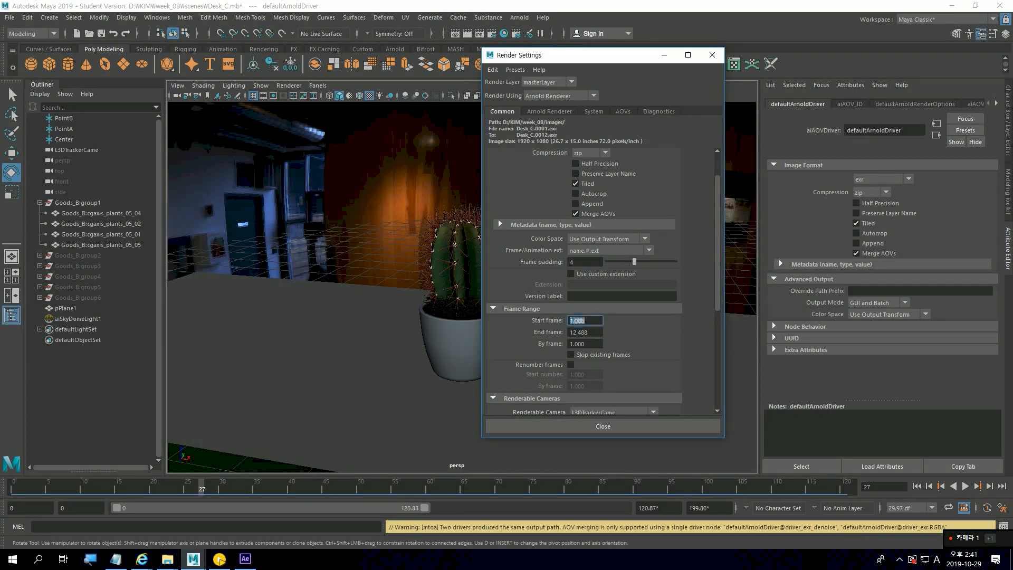
{"action": "key", "text": "Tab"}
{"action": "type", "text": "120"}
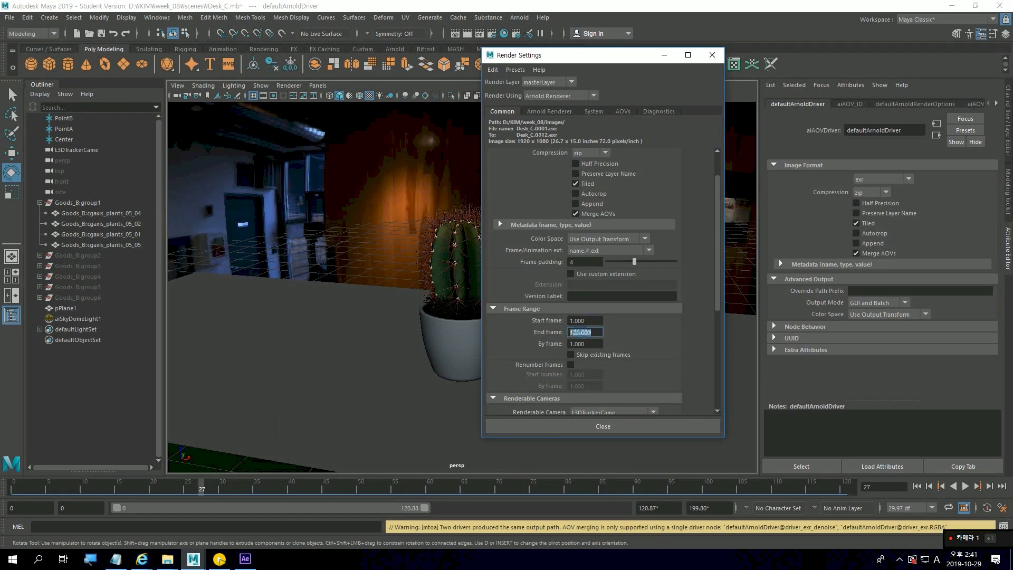
{"action": "key", "text": "Return"}
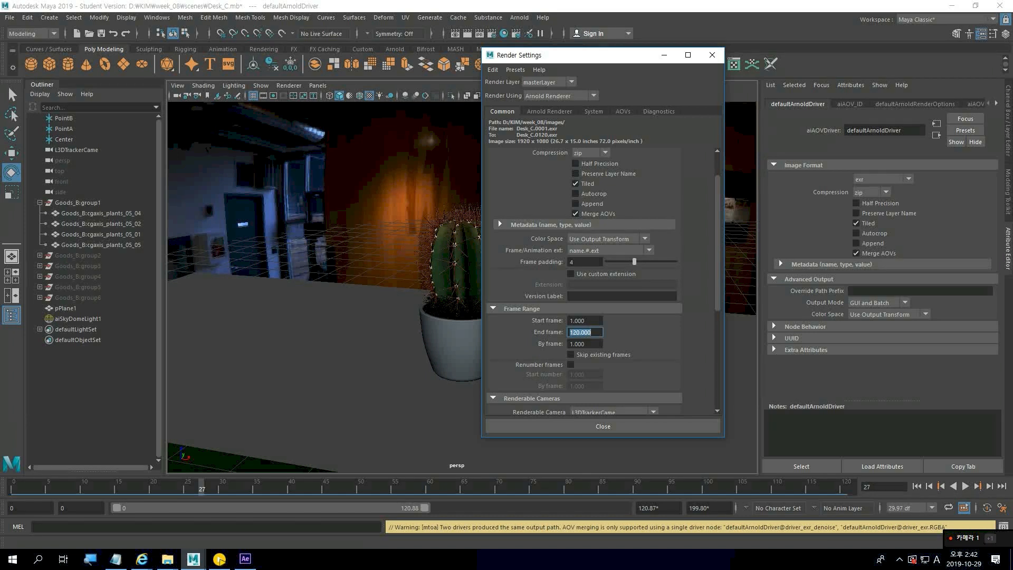
Review the common render settings, move their window off the cactus, and set the end frame to 1
{"action": "scroll", "coordinate": [601, 279], "scroll_direction": "down", "scroll_amount": 3}
{"action": "scroll", "coordinate": [601, 279], "scroll_direction": "up", "scroll_amount": 5}
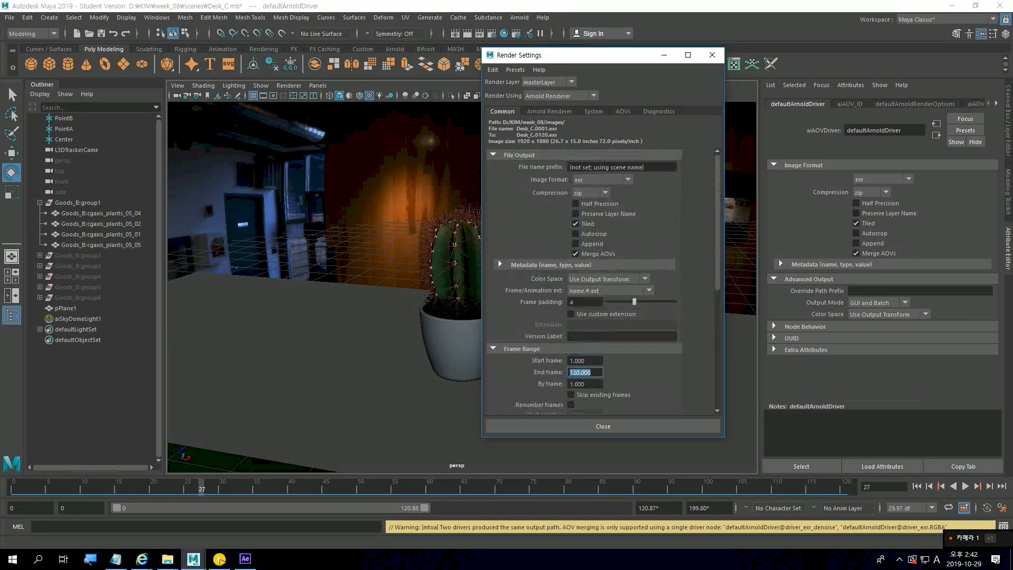
{"action": "scroll", "coordinate": [584, 279], "scroll_direction": "down", "scroll_amount": 5}
{"action": "scroll", "coordinate": [585, 280], "scroll_direction": "up", "scroll_amount": 5}
{"action": "left_click_drag", "start_coordinate": [541, 59], "coordinate": [636, 70]}
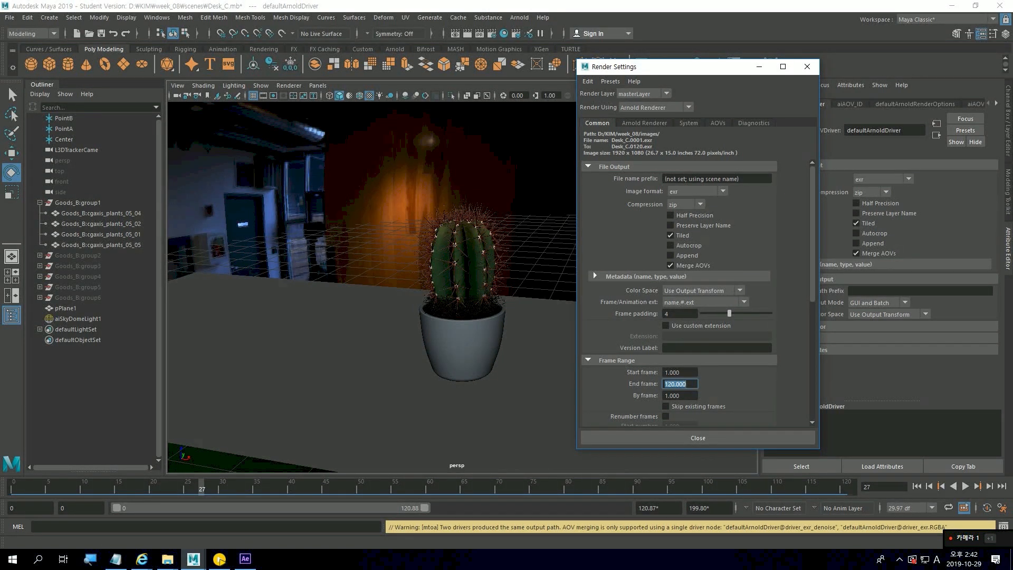
{"action": "type", "text": "1"}
{"action": "key", "text": "Return"}
Open the Render Sequence options and choose L3DTrackerCame as the current camera
{"action": "left_click", "coordinate": [32, 34]}
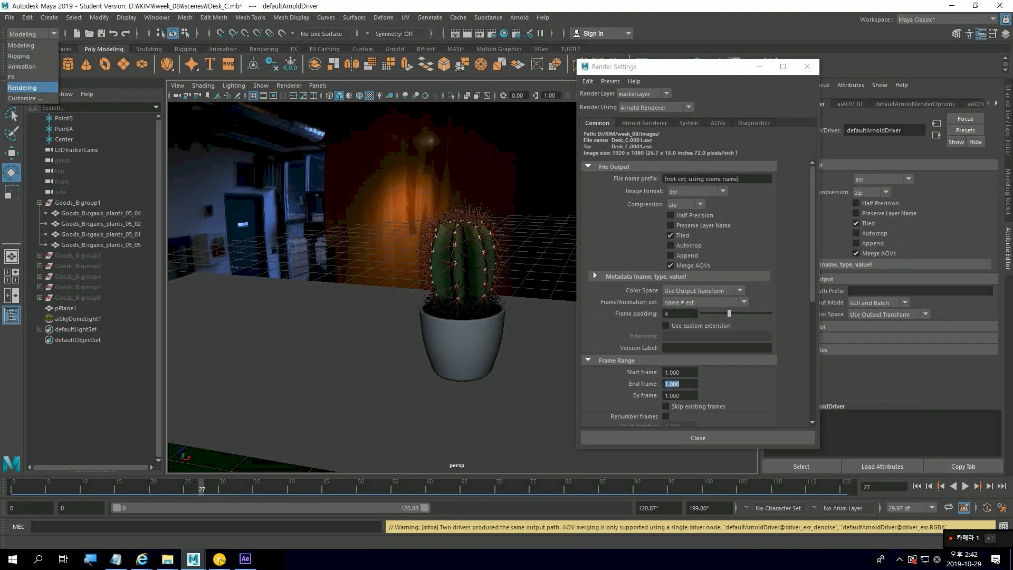
{"action": "left_click", "coordinate": [23, 88]}
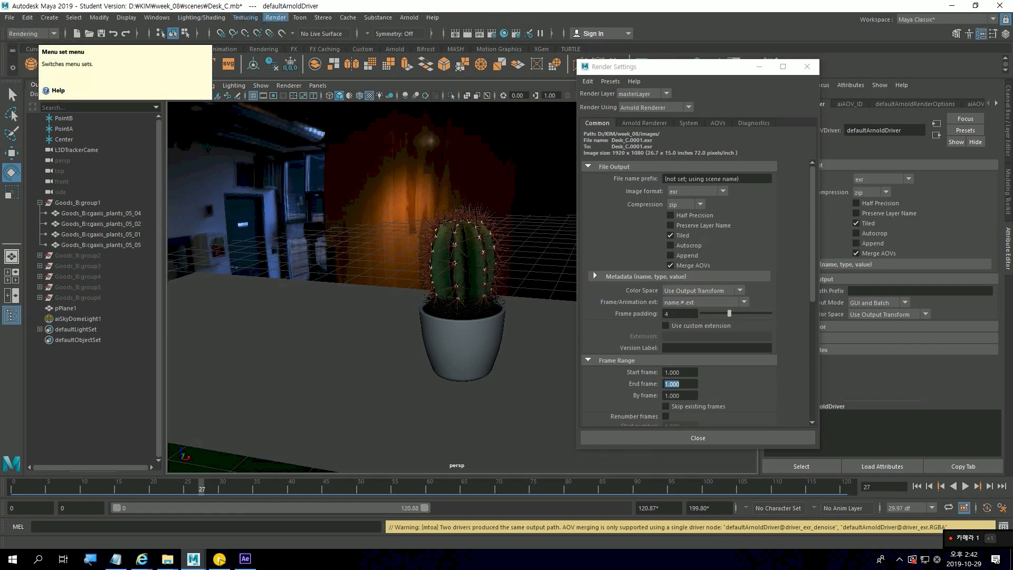
{"action": "left_click", "coordinate": [276, 18]}
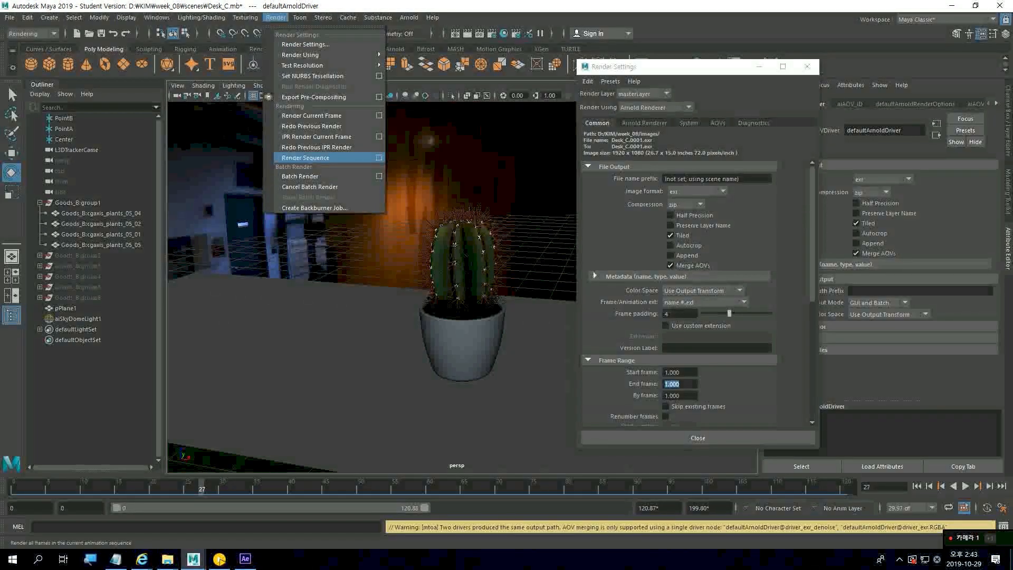
{"action": "left_click", "coordinate": [379, 157]}
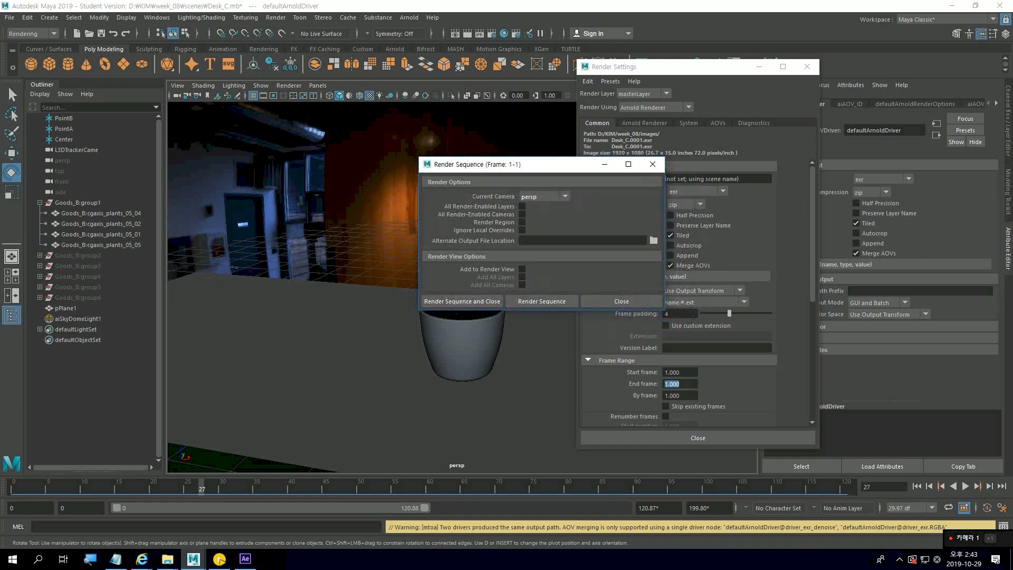
{"action": "left_click", "coordinate": [543, 197]}
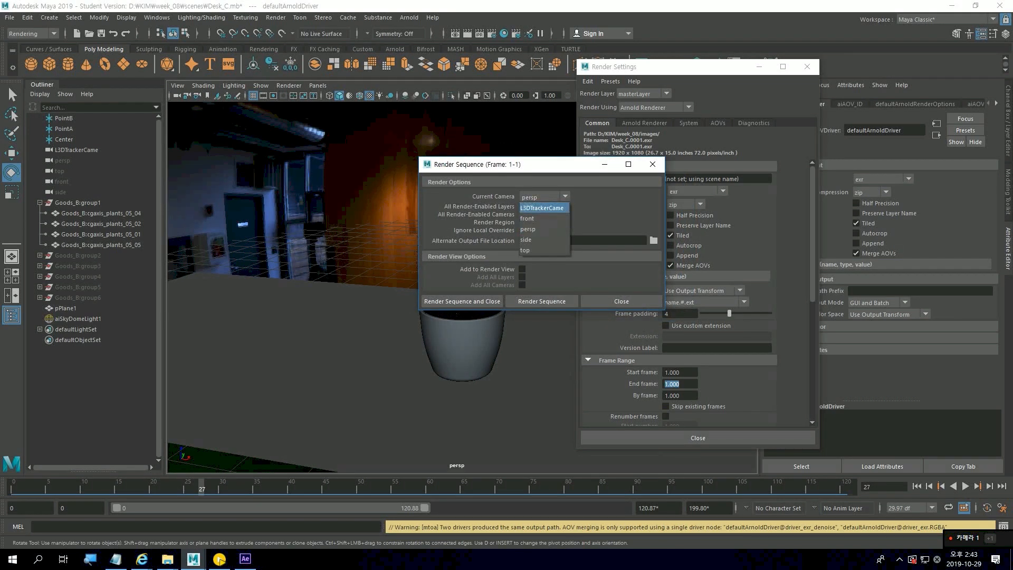
{"action": "left_click", "coordinate": [542, 208]}
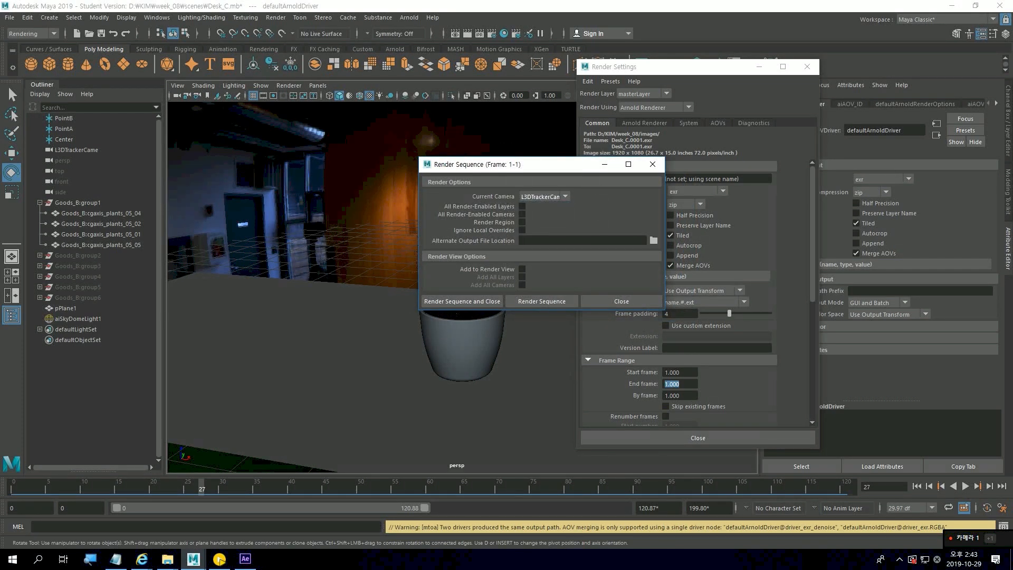
{"action": "left_click_drag", "start_coordinate": [544, 164], "coordinate": [418, 113]}
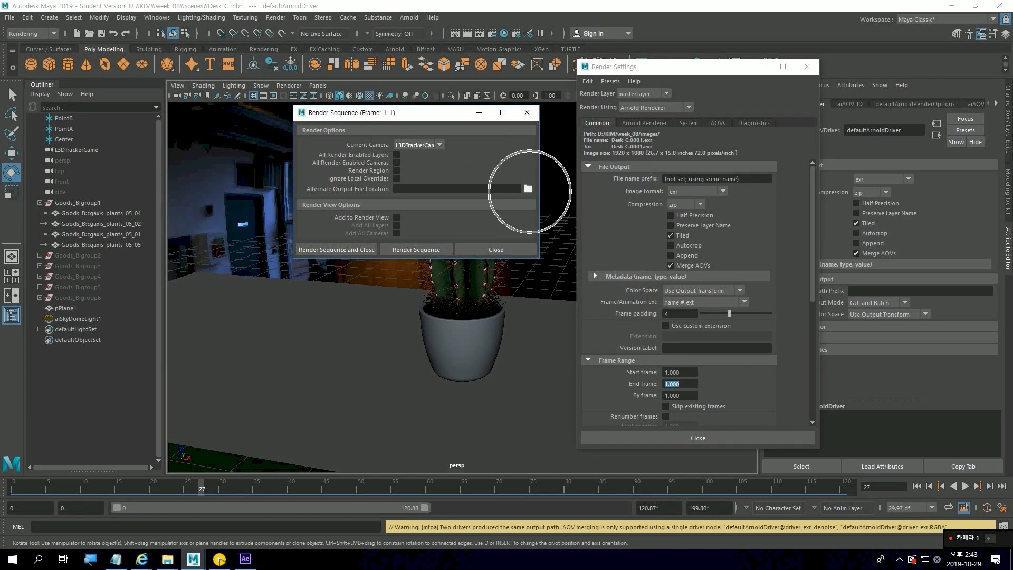
Check the render's file name prefix and save the Desk_C.mb scene
{"action": "left_click", "coordinate": [739, 179]}
{"action": "left_click_drag", "start_coordinate": [739, 179], "coordinate": [664, 179]}
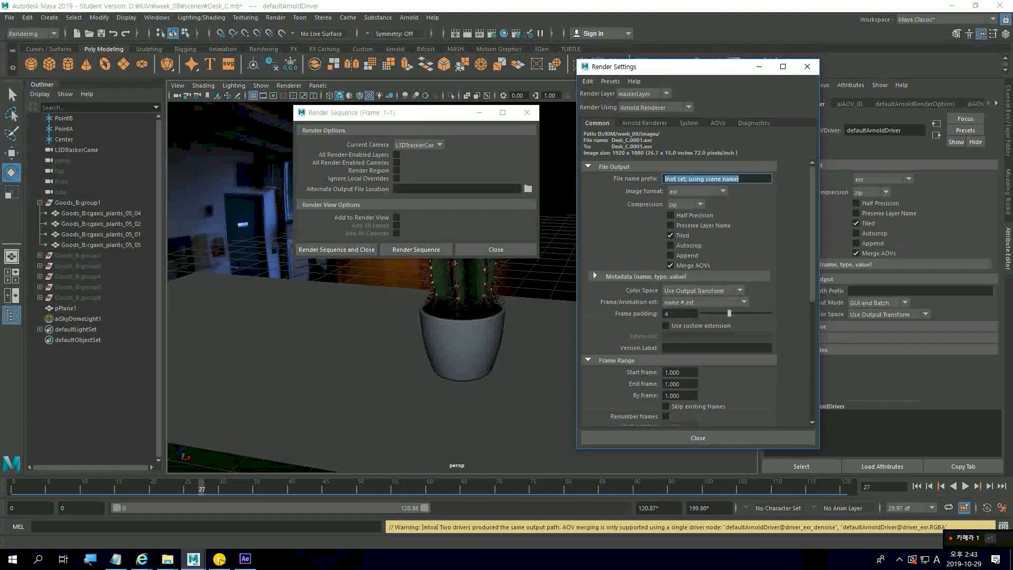
{"action": "left_click", "coordinate": [10, 17]}
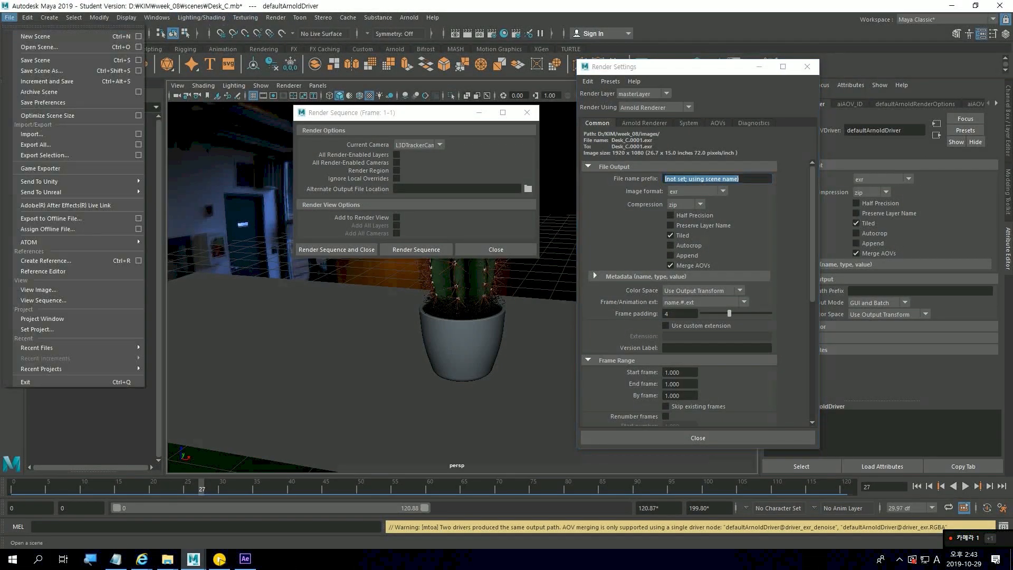
{"action": "left_click", "coordinate": [42, 59]}
{"action": "left_click", "coordinate": [484, 288]}
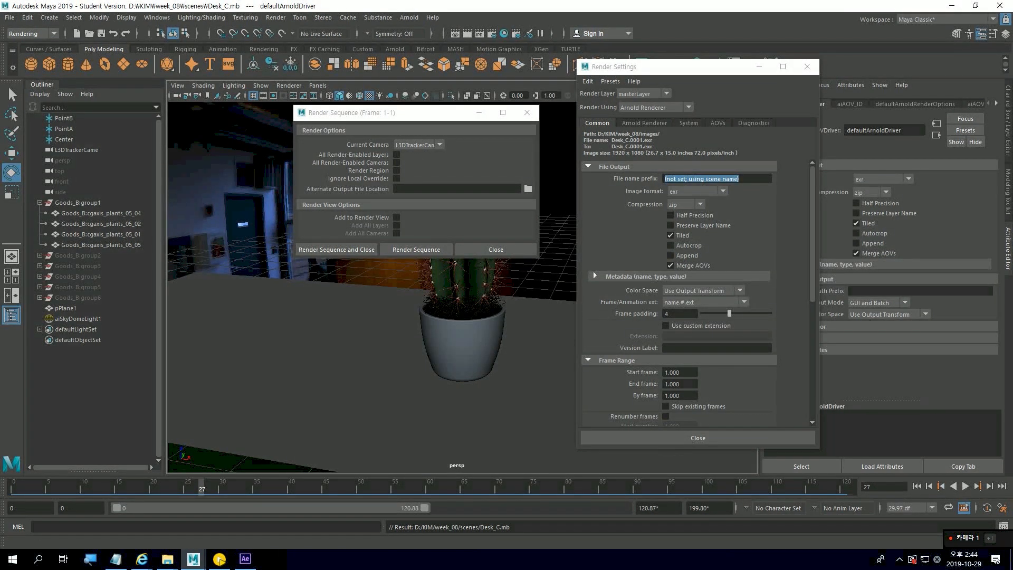
Set the render's file name prefix to <Scene>/desk, using the inserted scene name keyword as the folder
{"action": "left_click", "coordinate": [738, 178]}
{"action": "key", "text": "BackSpace"}
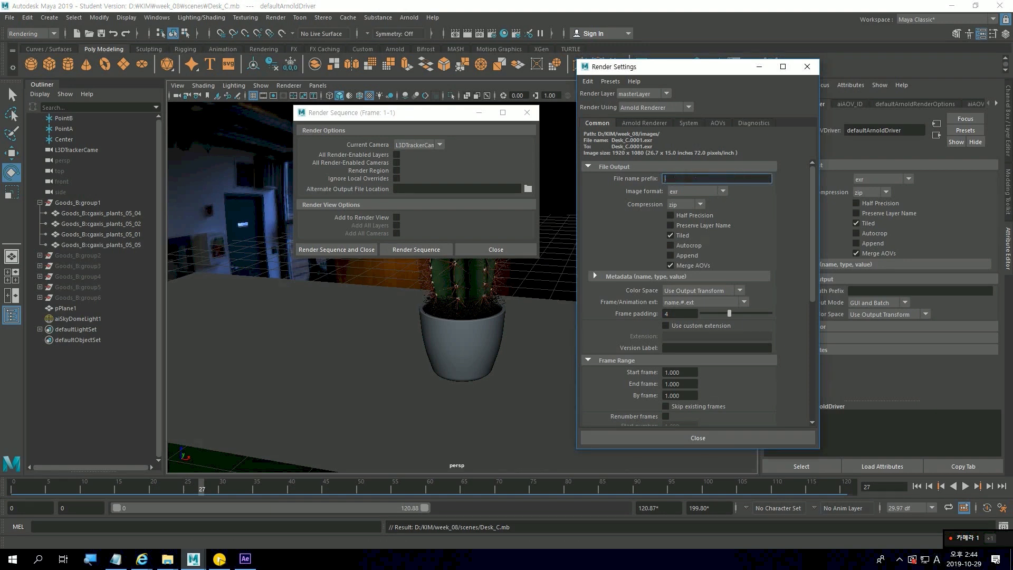
{"action": "right_click", "coordinate": [702, 180]}
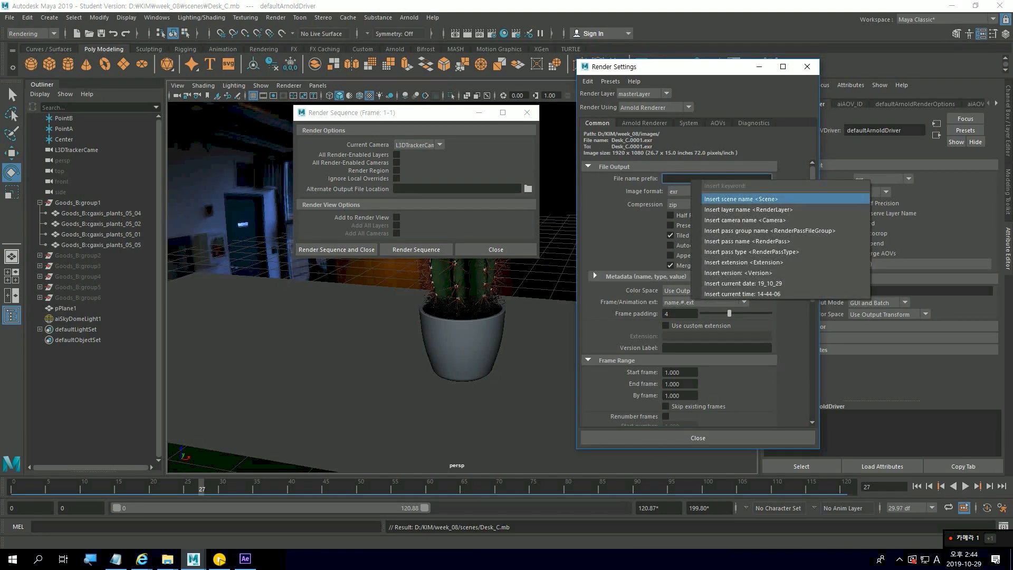
{"action": "left_click", "coordinate": [741, 199]}
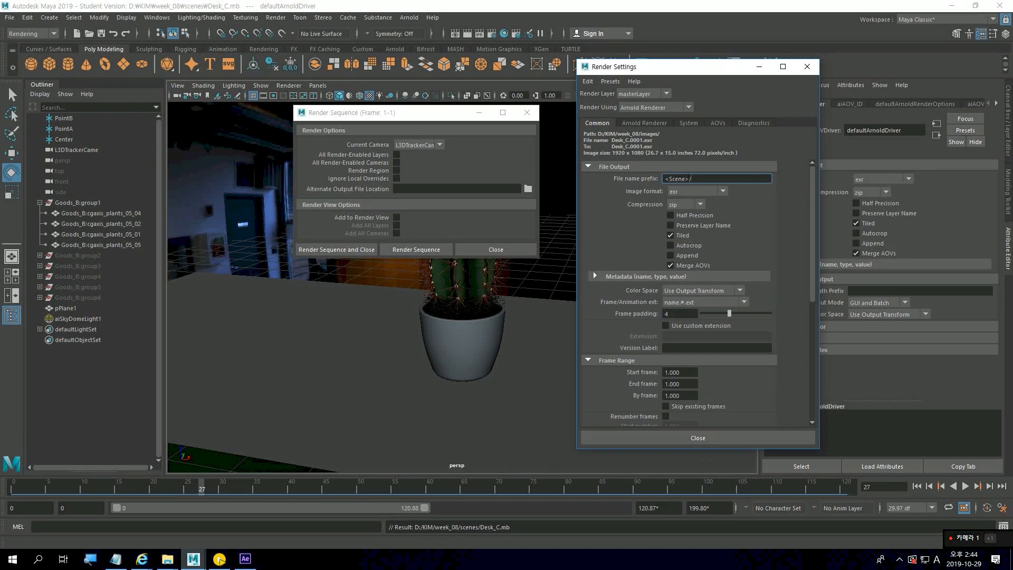
{"action": "type", "text": "desk"}
{"action": "key", "text": "Return"}
Render the sequence for frame 1 through the tracked camera and reposition the Render View
{"action": "left_click_drag", "start_coordinate": [439, 116], "coordinate": [783, 144]}
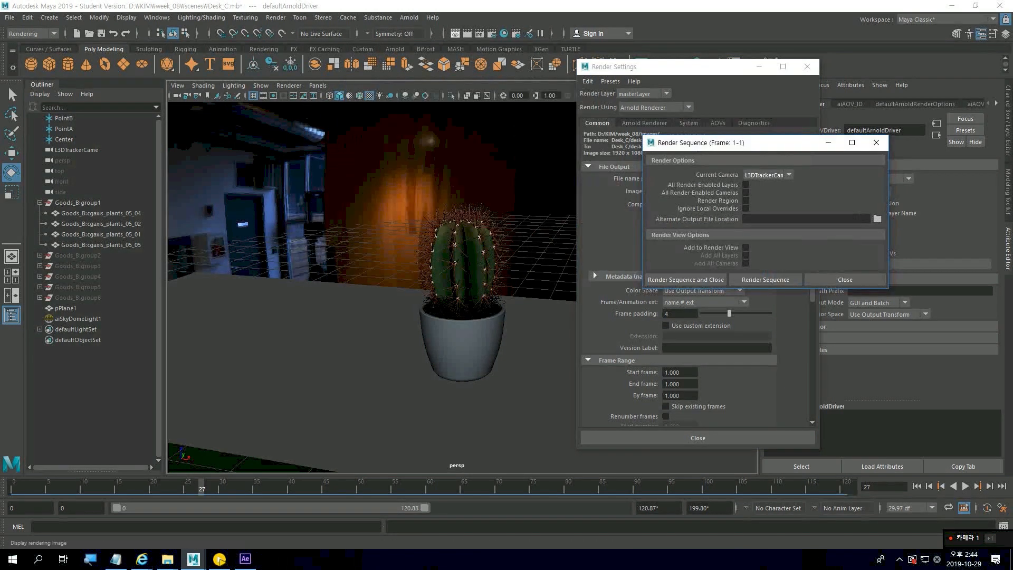
{"action": "left_click", "coordinate": [765, 279]}
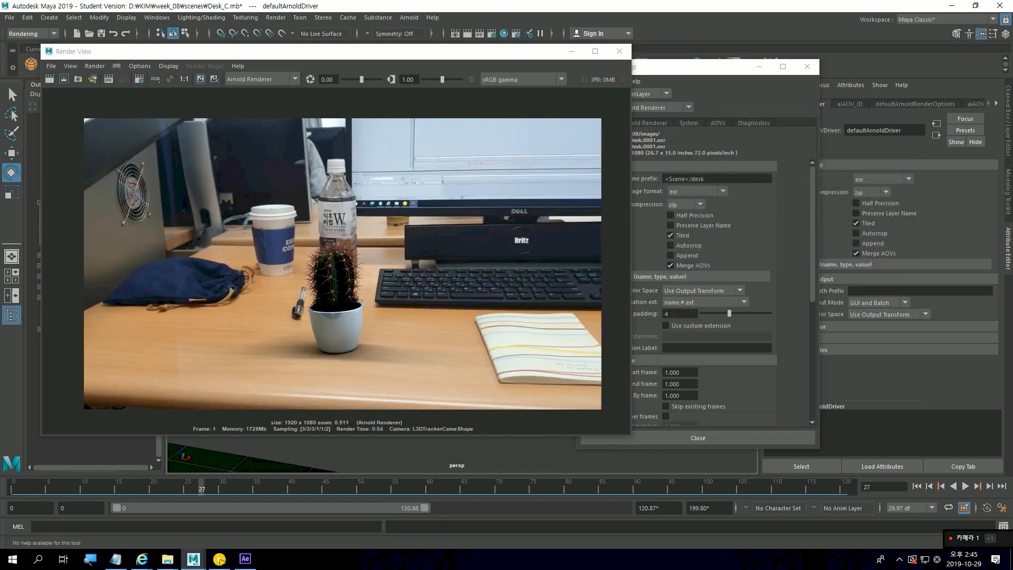
{"action": "left_click_drag", "start_coordinate": [325, 52], "coordinate": [348, 43]}
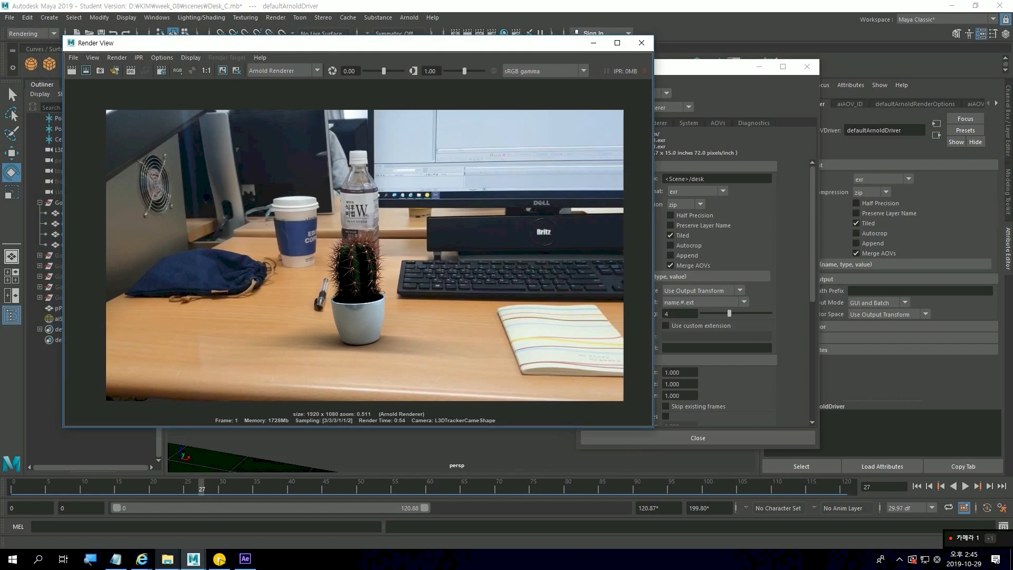
Switch to File Explorer and open the images folder inside week_08 to locate the rendered output
{"action": "mouse_move", "coordinate": [168, 559]}
{"action": "left_click", "coordinate": [158, 478]}
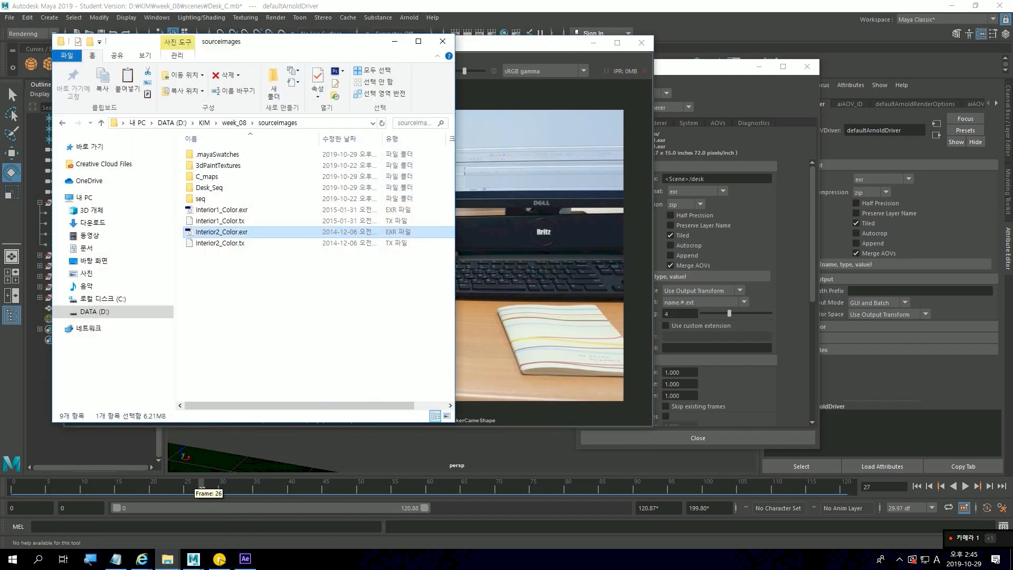
{"action": "left_click_drag", "start_coordinate": [226, 46], "coordinate": [702, 79]}
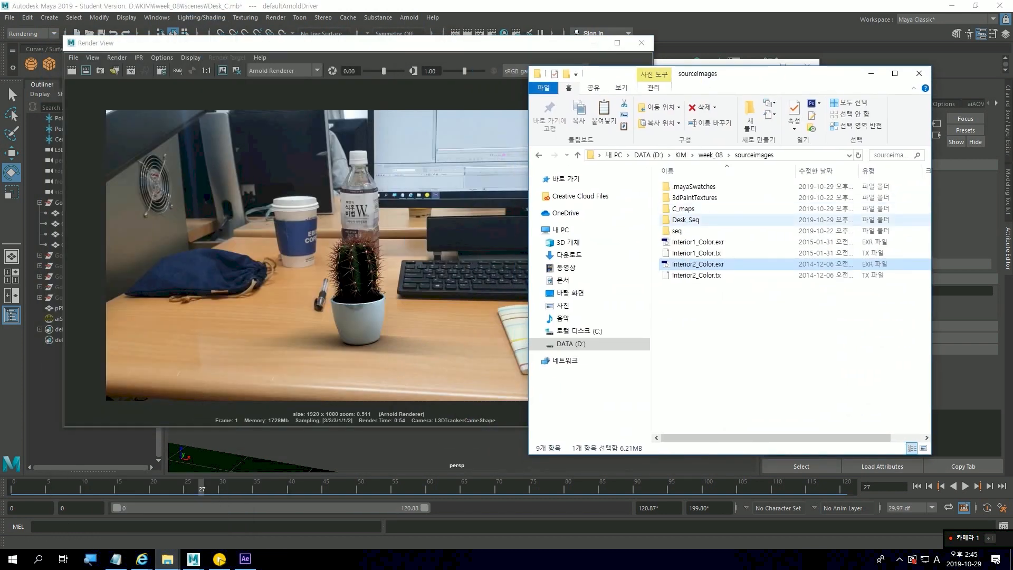
{"action": "left_click", "coordinate": [711, 154]}
{"action": "double_click", "coordinate": [686, 242]}
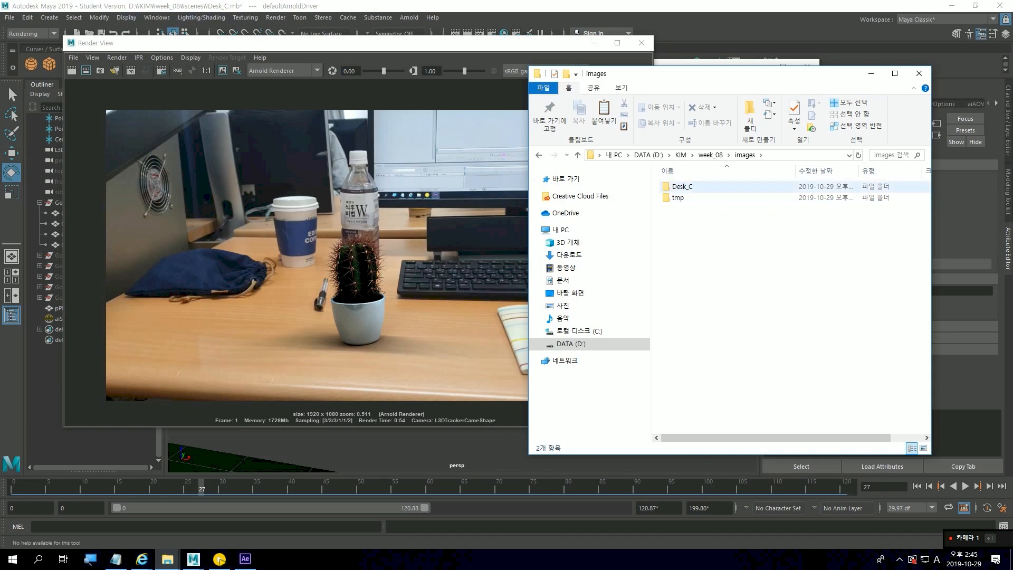
Open the Desk_C render folder, and switch to After Effects to delete all existing items from the project
{"action": "double_click", "coordinate": [680, 187]}
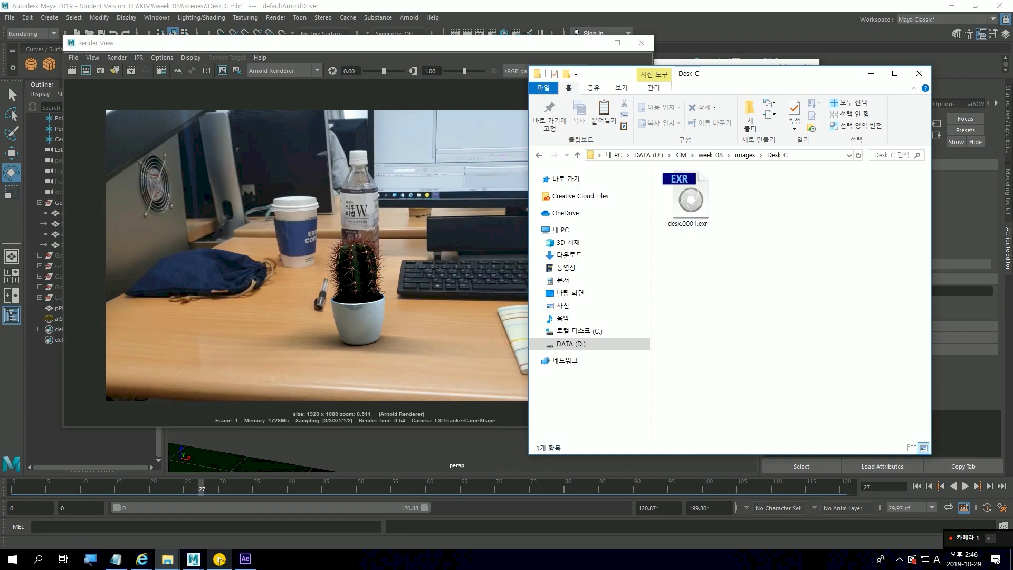
{"action": "left_click", "coordinate": [245, 559]}
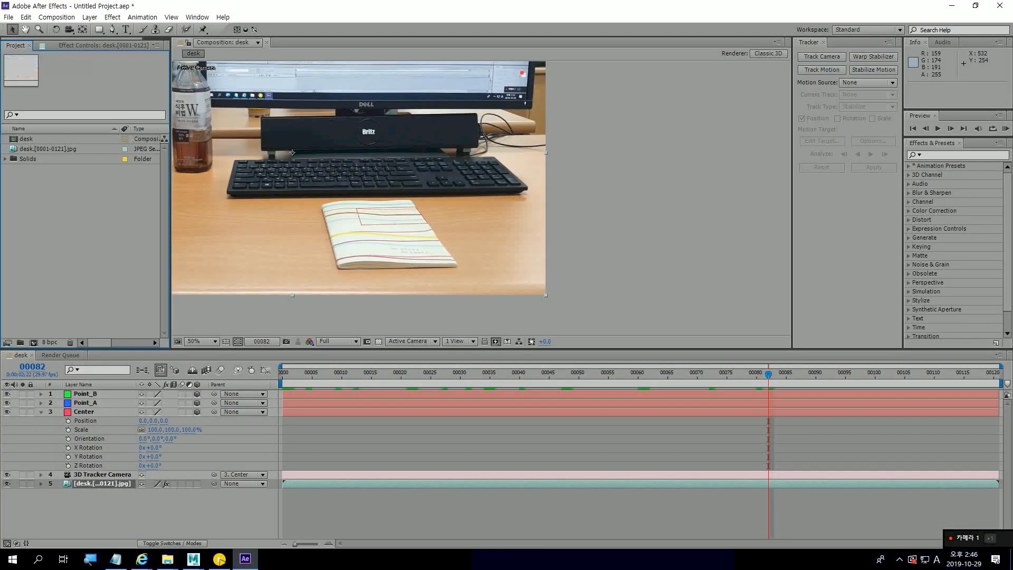
{"action": "key", "text": "ctrl+a"}
{"action": "key", "text": "Delete"}
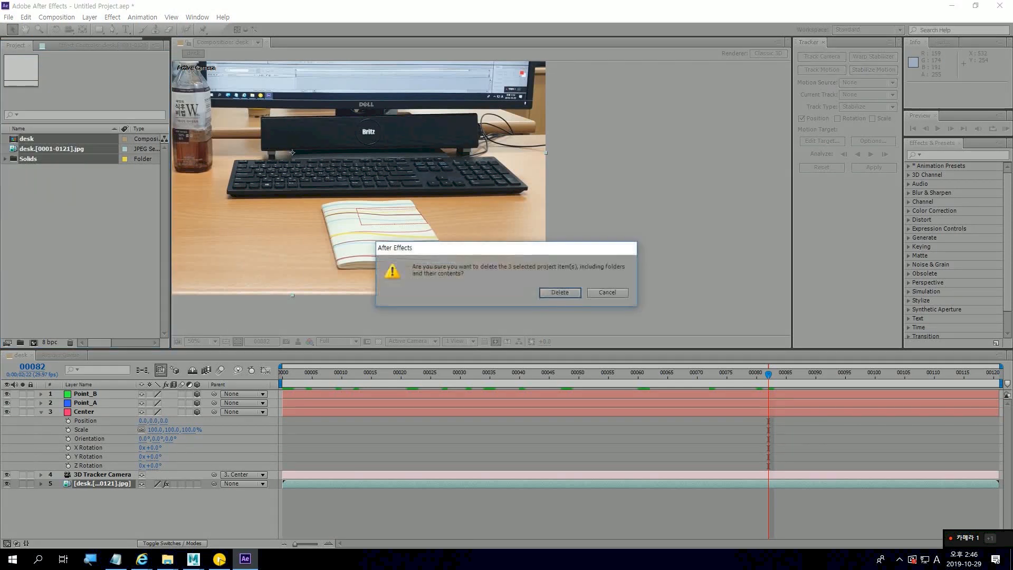
{"action": "key", "text": "Return"}
Import the rendered desk.0001.exr from the Desk_C folder inside images as footage
{"action": "key", "text": "ctrl+i"}
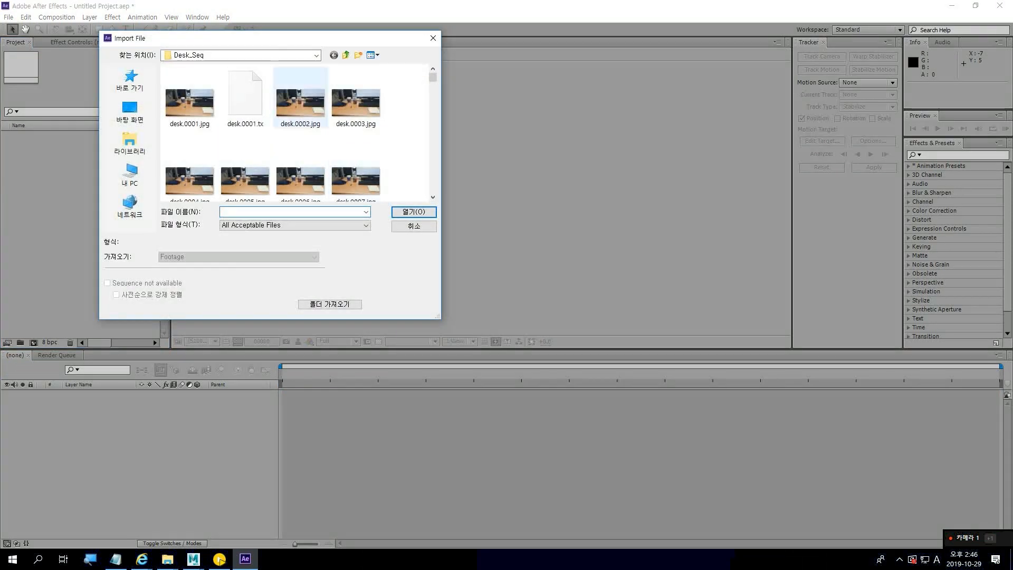
{"action": "left_click", "coordinate": [346, 54]}
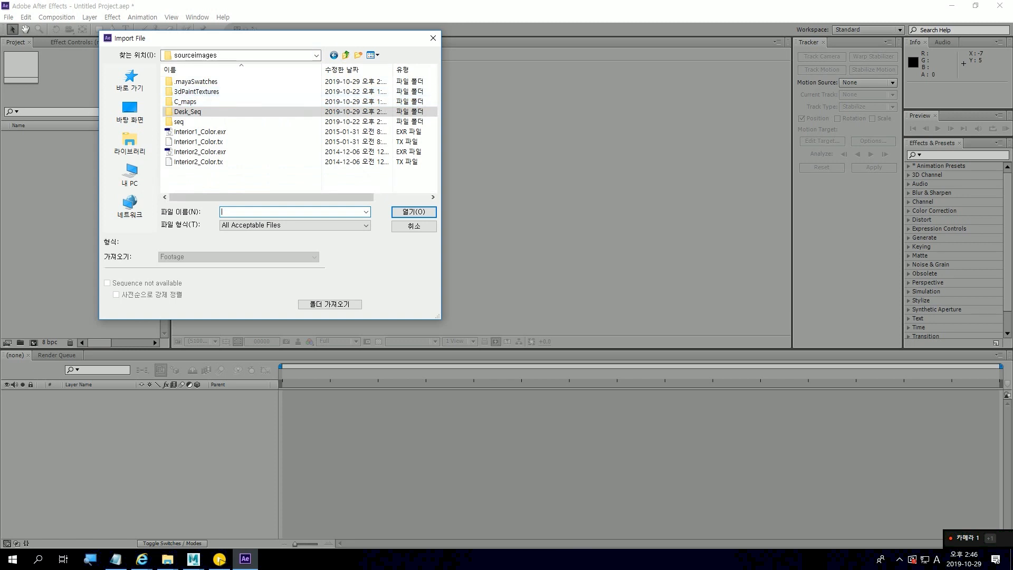
{"action": "left_click", "coordinate": [345, 55]}
{"action": "double_click", "coordinate": [184, 111]}
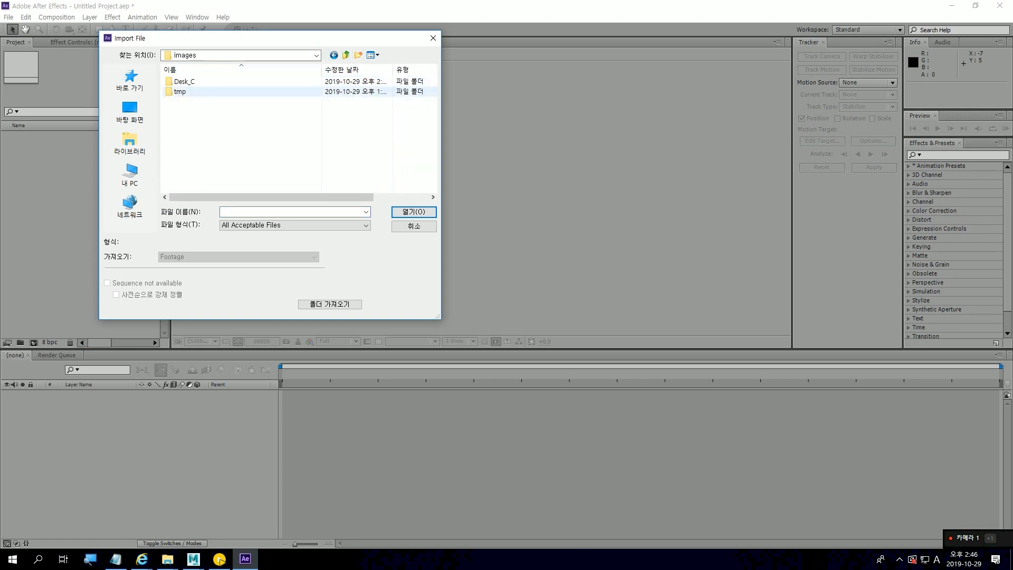
{"action": "double_click", "coordinate": [184, 81]}
{"action": "double_click", "coordinate": [189, 99]}
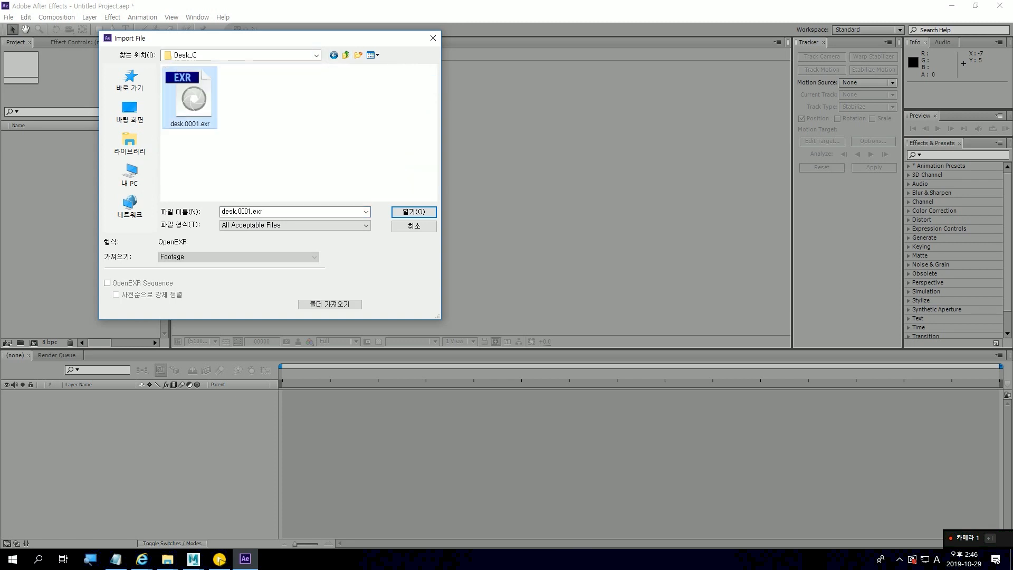
Import the desk footage as a JPEG sequence starting at desk.0001.jpg from the Desk_Seq folder inside sourceimages
{"action": "double_click", "coordinate": [79, 211]}
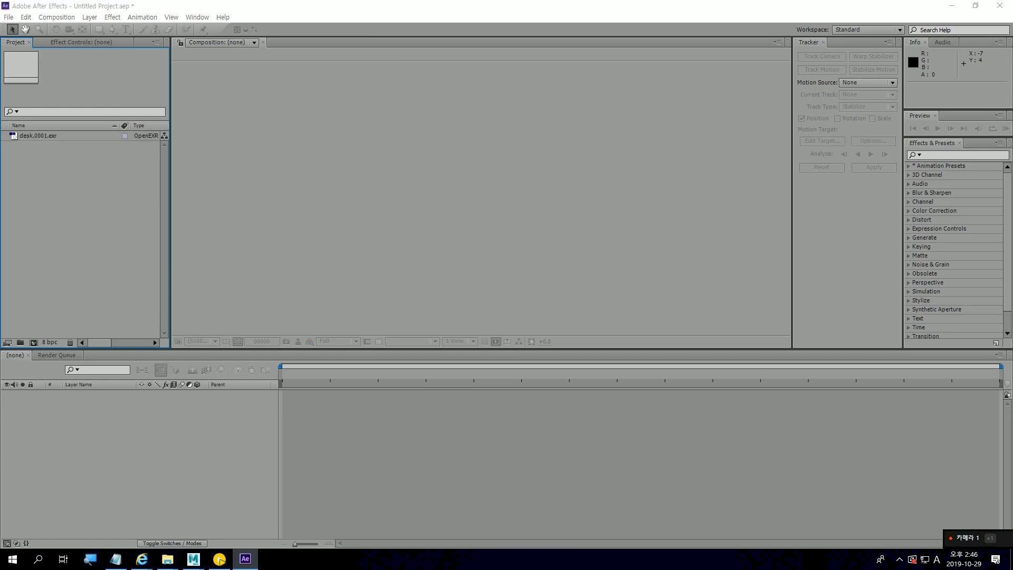
{"action": "left_click", "coordinate": [345, 54]}
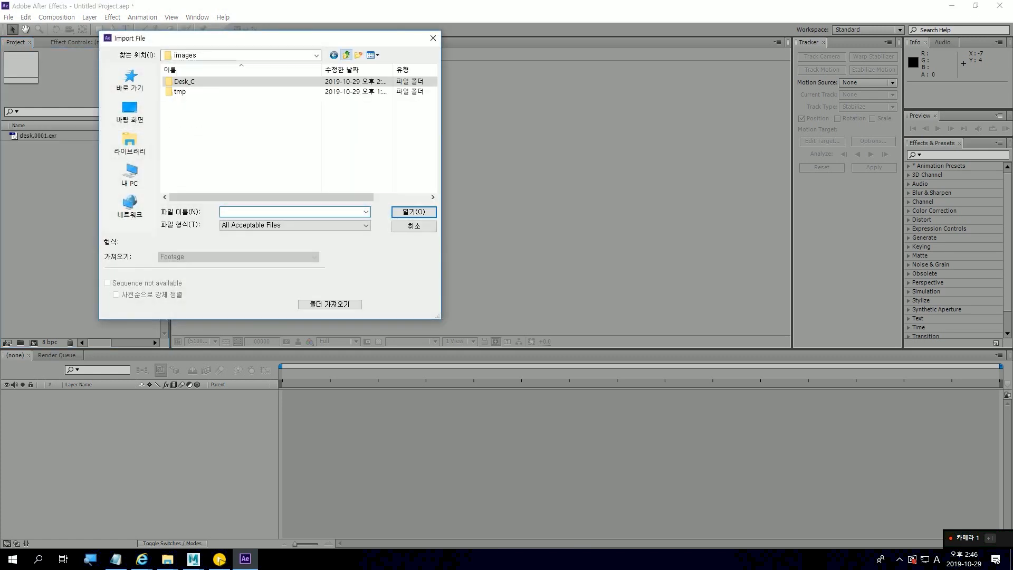
{"action": "left_click", "coordinate": [346, 54]}
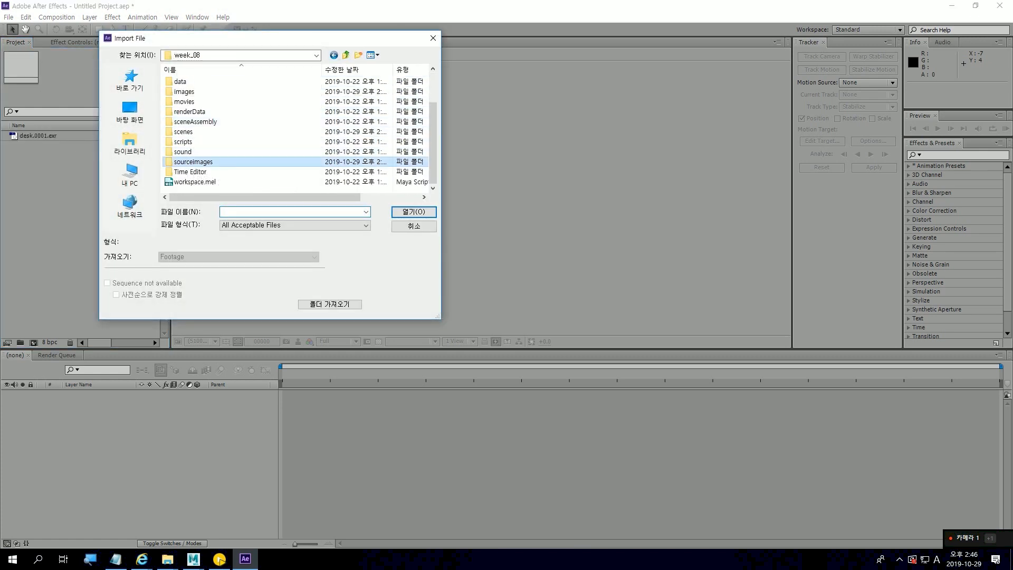
{"action": "double_click", "coordinate": [193, 162]}
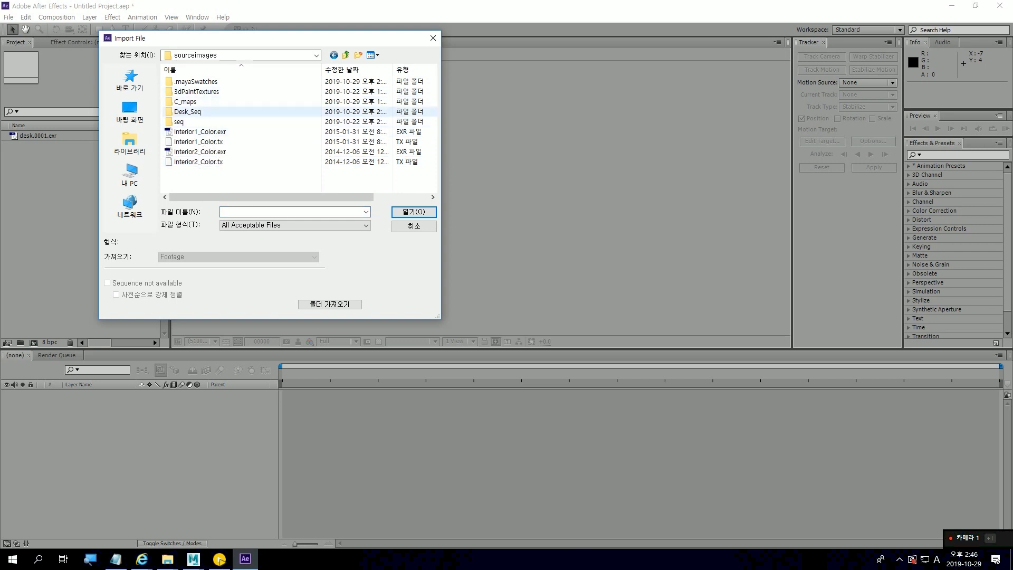
{"action": "double_click", "coordinate": [188, 111]}
{"action": "left_click", "coordinate": [190, 100]}
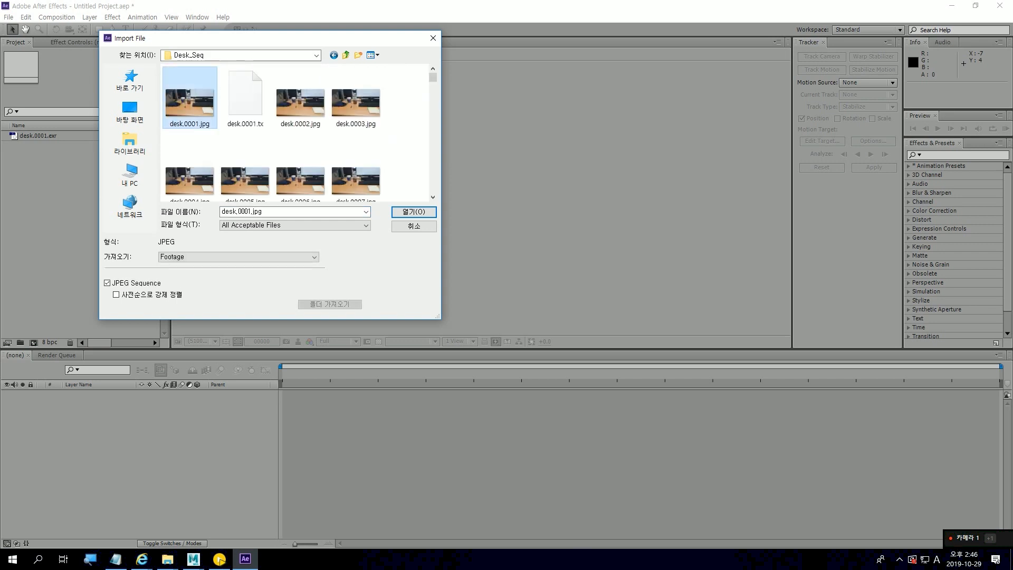
{"action": "key", "text": "Return"}
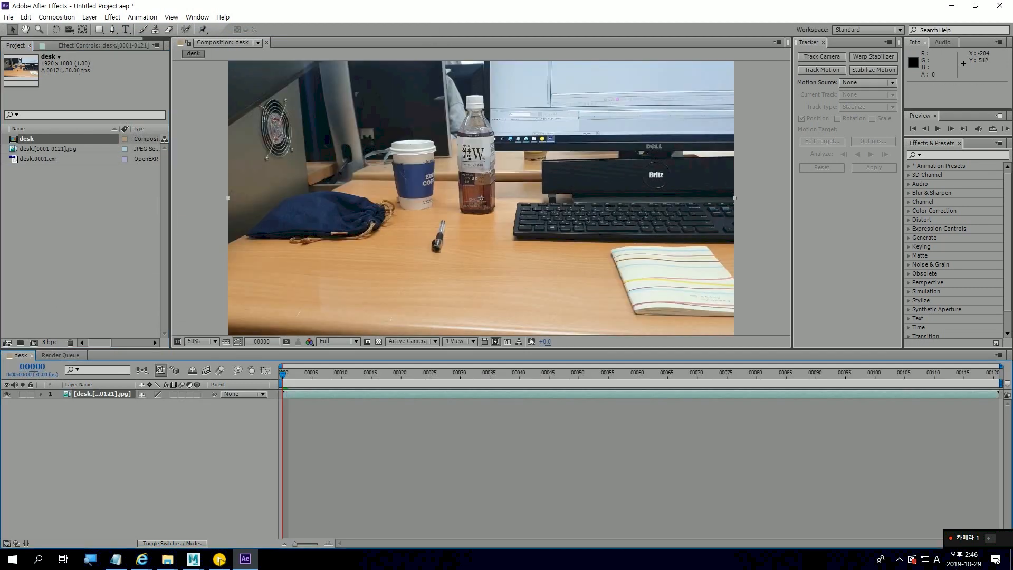
Build a composition from the desk.[0001-0121].jpg sequence and add desk.0001.exr as the layer above it
{"action": "left_click_drag", "start_coordinate": [29, 149], "coordinate": [79, 390]}
{"action": "left_click", "coordinate": [32, 159]}
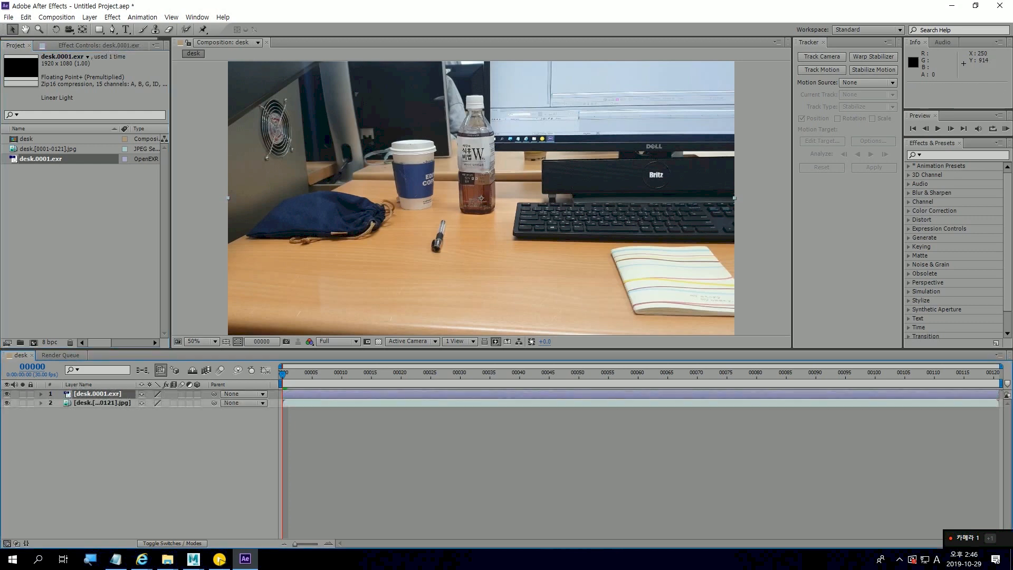
{"action": "scroll", "coordinate": [475, 205], "scroll_direction": "down", "scroll_amount": 1}
{"action": "scroll", "coordinate": [476, 213], "scroll_direction": "up", "scroll_amount": 1}
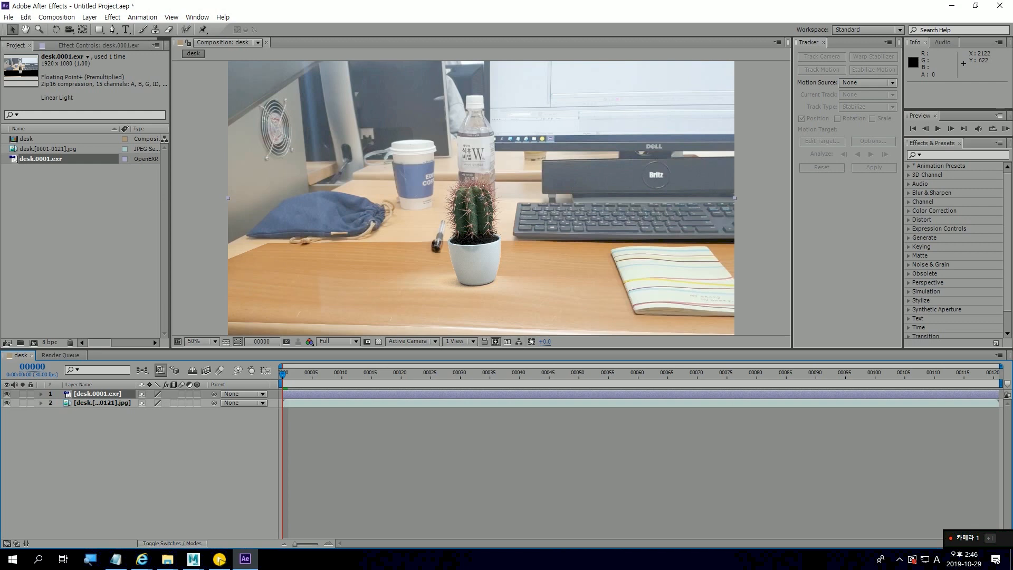
Apply the EXtractoR effect to the desk.0001.exr layer and hide the JPEG sequence layer
{"action": "left_click", "coordinate": [908, 174]}
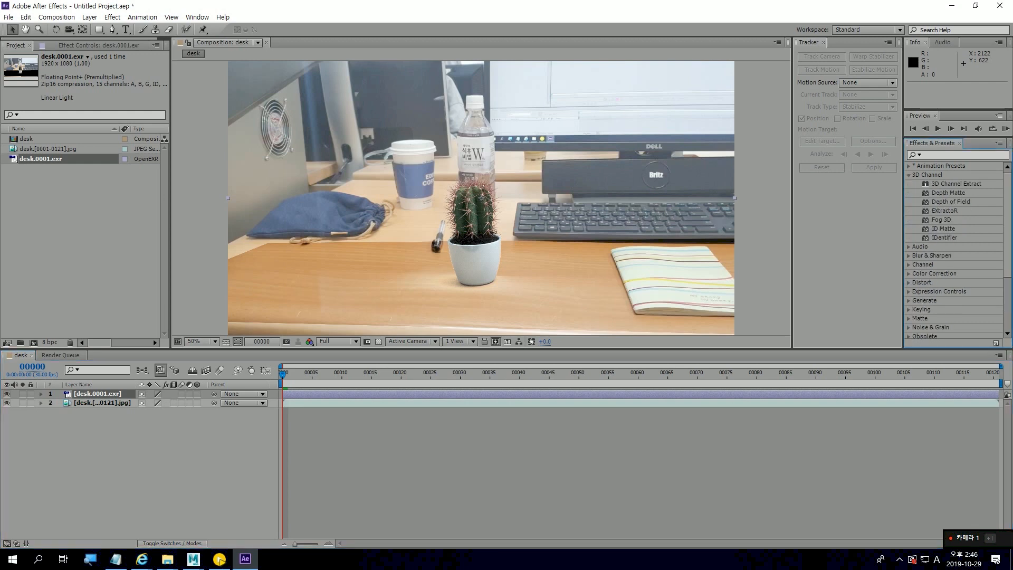
{"action": "left_click", "coordinate": [945, 211]}
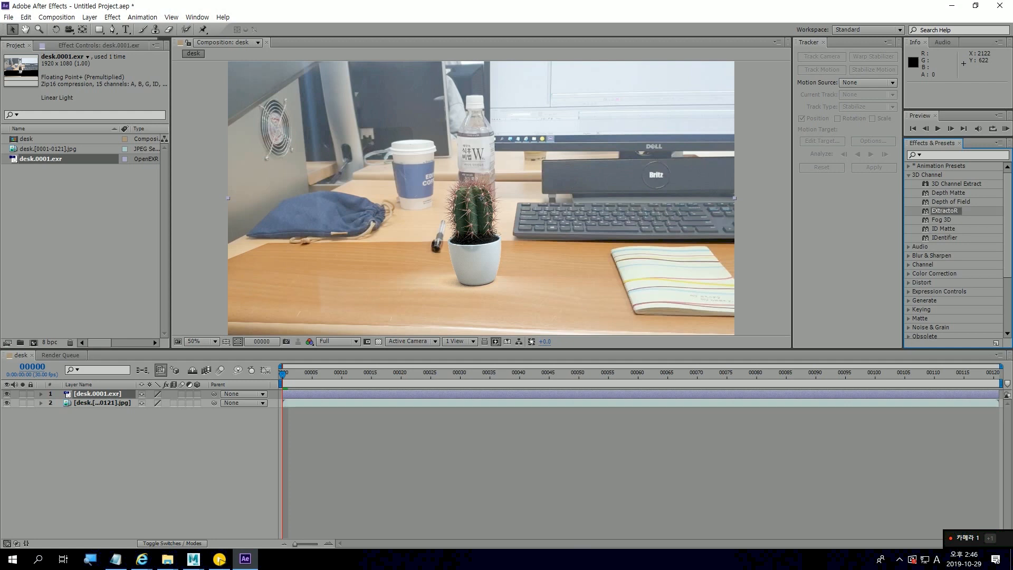
{"action": "left_click_drag", "start_coordinate": [944, 210], "coordinate": [106, 393]}
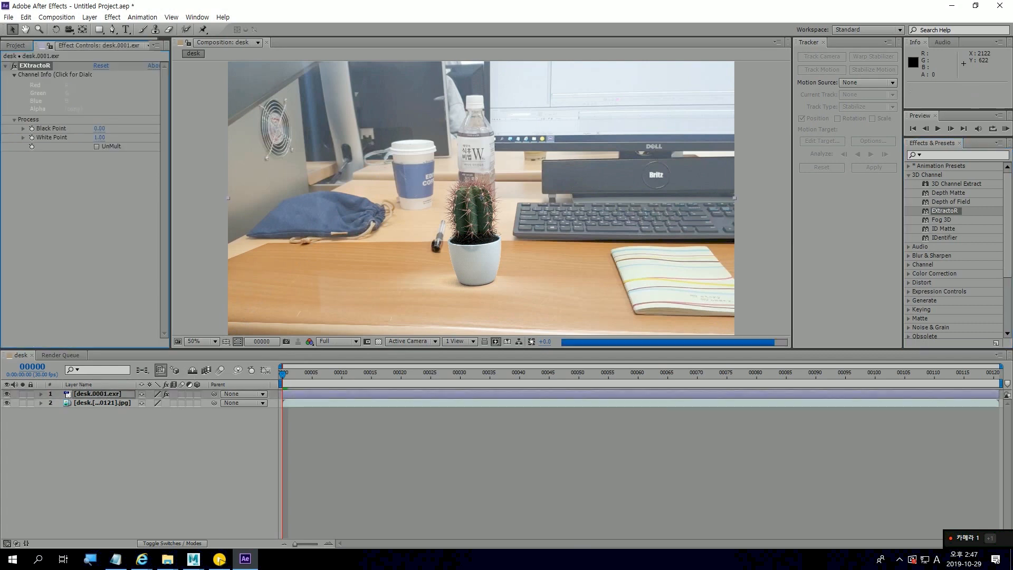
{"action": "left_click", "coordinate": [7, 403]}
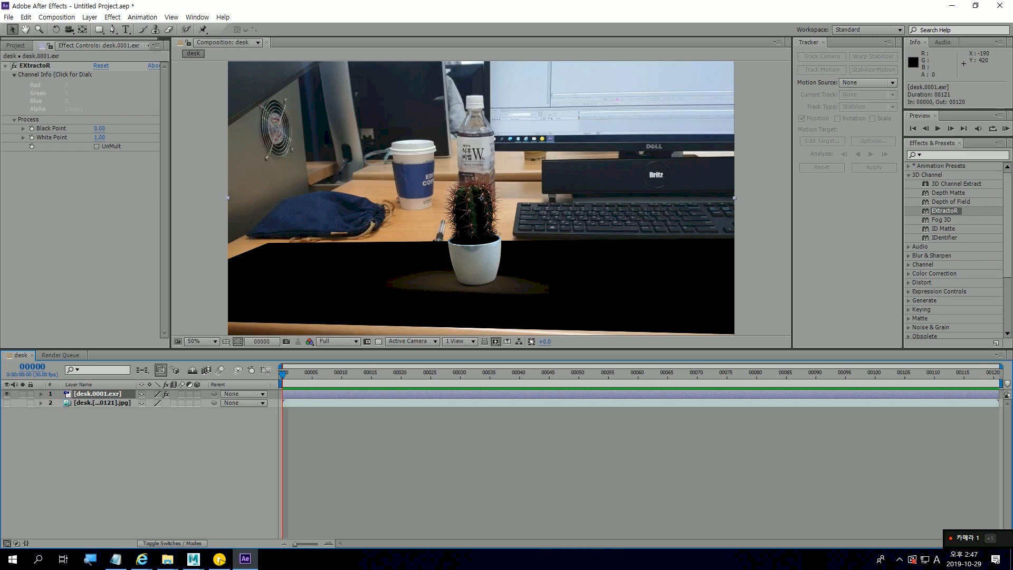
Set the EXtractoR channels of the EXR layer to diffuse.R for red, diffuse.G for green and diffuse.B for blue
{"action": "left_click", "coordinate": [47, 96]}
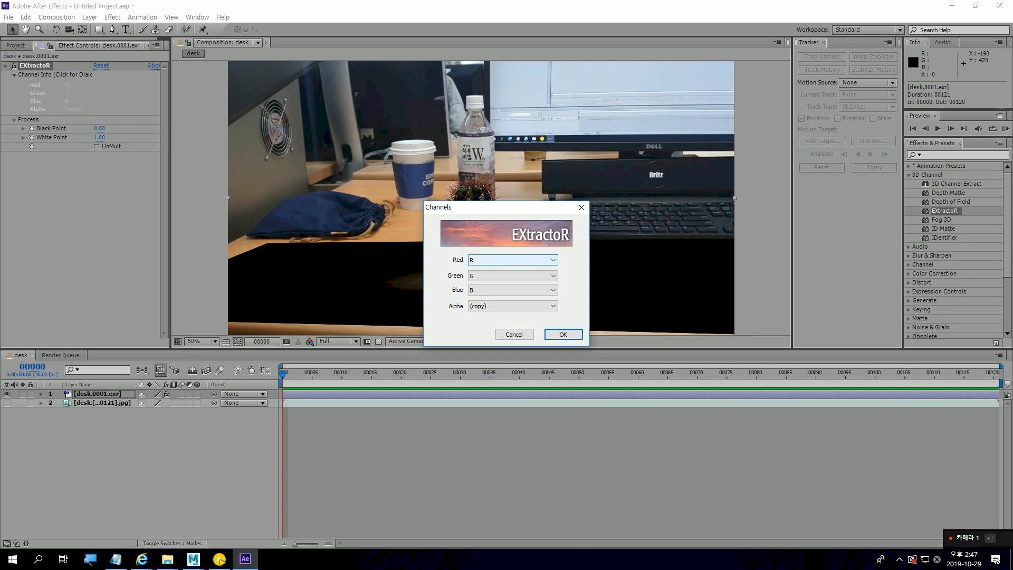
{"action": "left_click", "coordinate": [511, 259]}
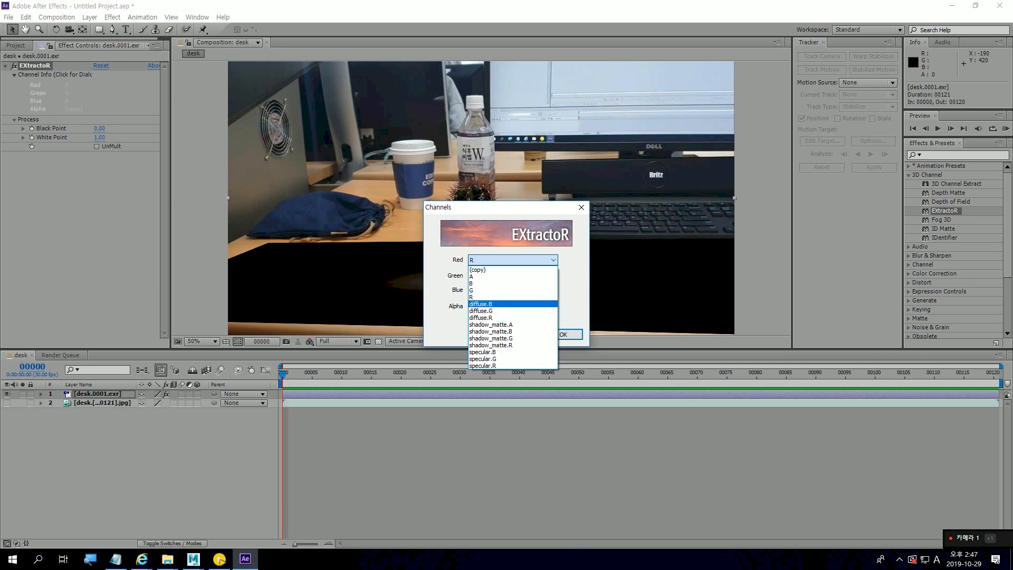
{"action": "left_click", "coordinate": [481, 304]}
{"action": "left_click", "coordinate": [512, 275]}
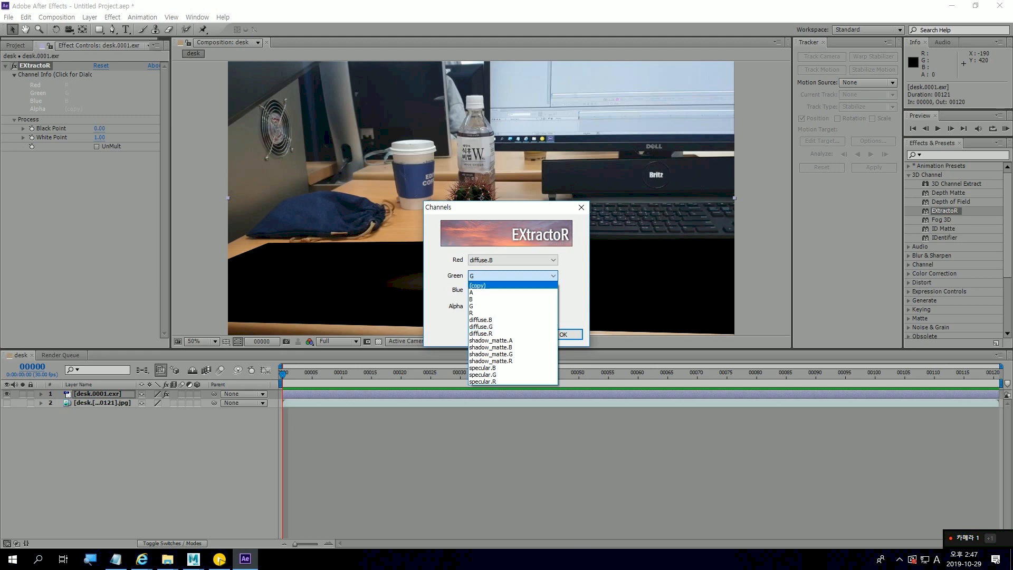
{"action": "left_click", "coordinate": [481, 285]}
{"action": "left_click", "coordinate": [513, 260]}
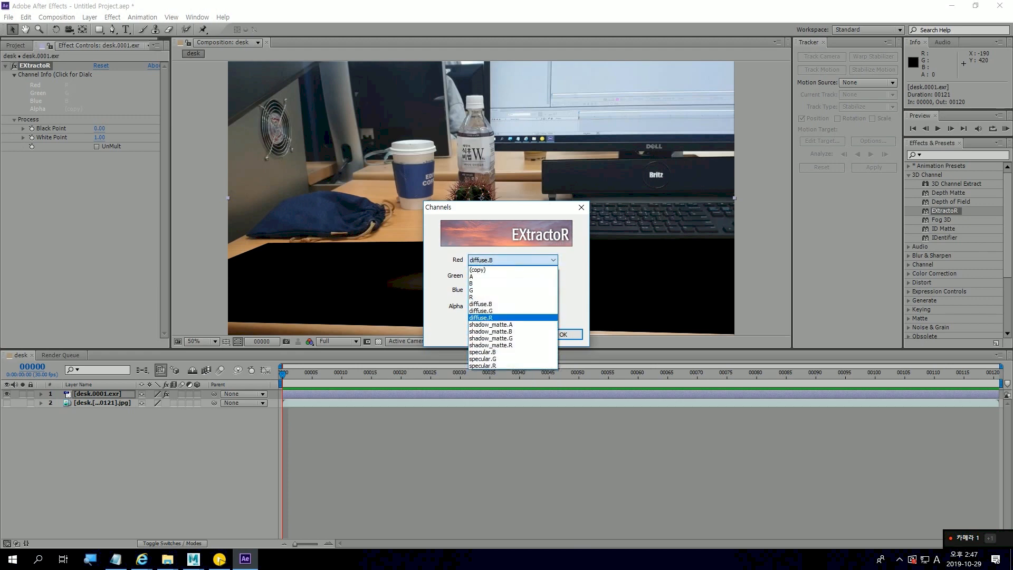
{"action": "left_click", "coordinate": [481, 317]}
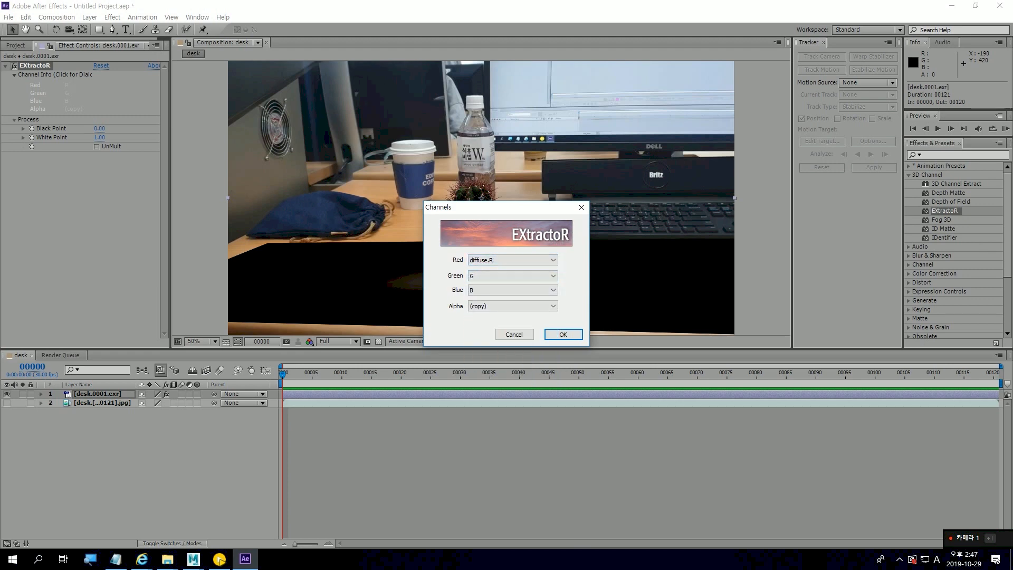
{"action": "left_click", "coordinate": [512, 276]}
{"action": "left_click", "coordinate": [481, 325]}
{"action": "left_click", "coordinate": [512, 289]}
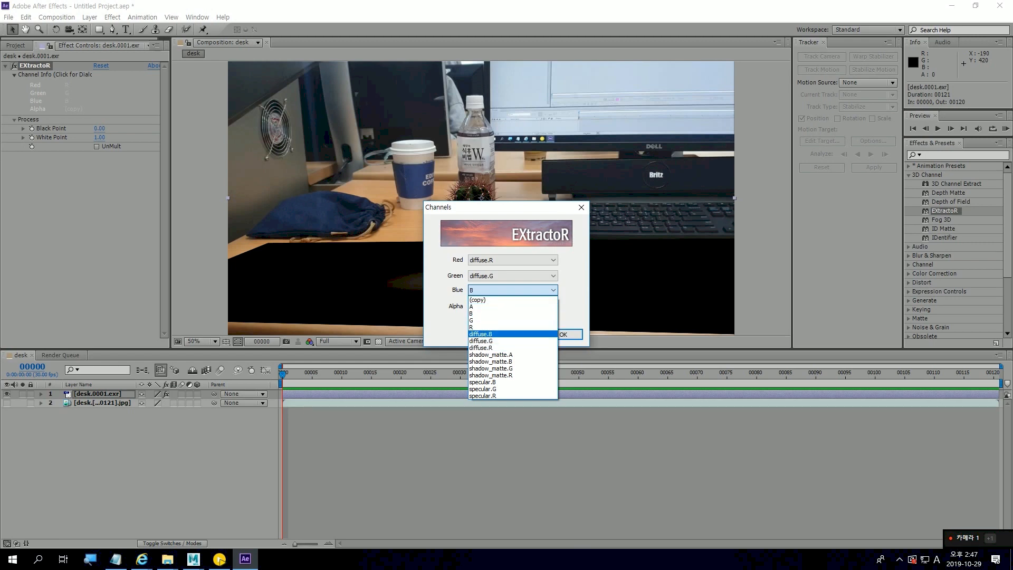
{"action": "left_click", "coordinate": [480, 334]}
{"action": "left_click", "coordinate": [563, 335]}
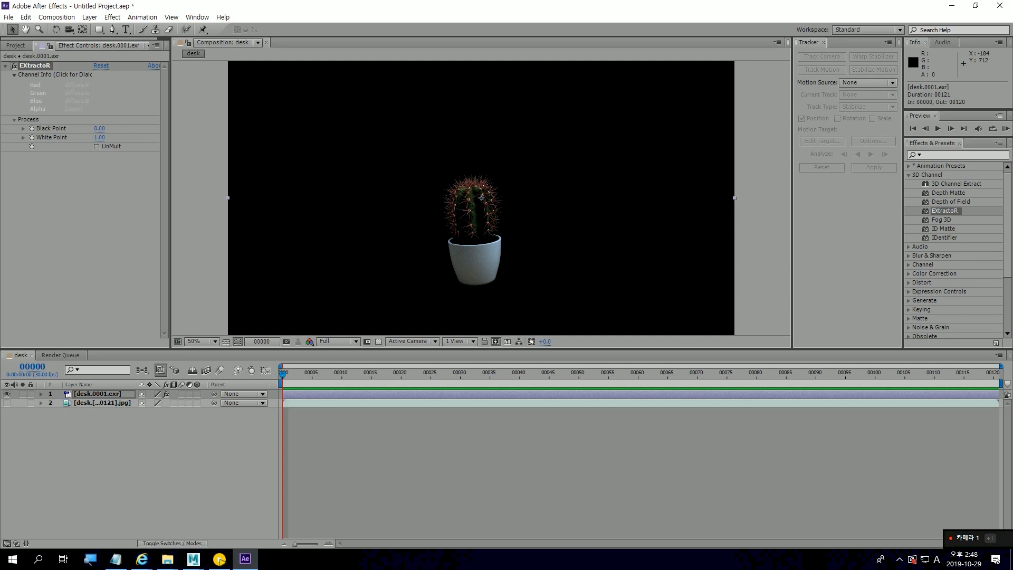
Rename the desk.0001.exr layer in the timeline as Diffuse
{"action": "left_click", "coordinate": [98, 394]}
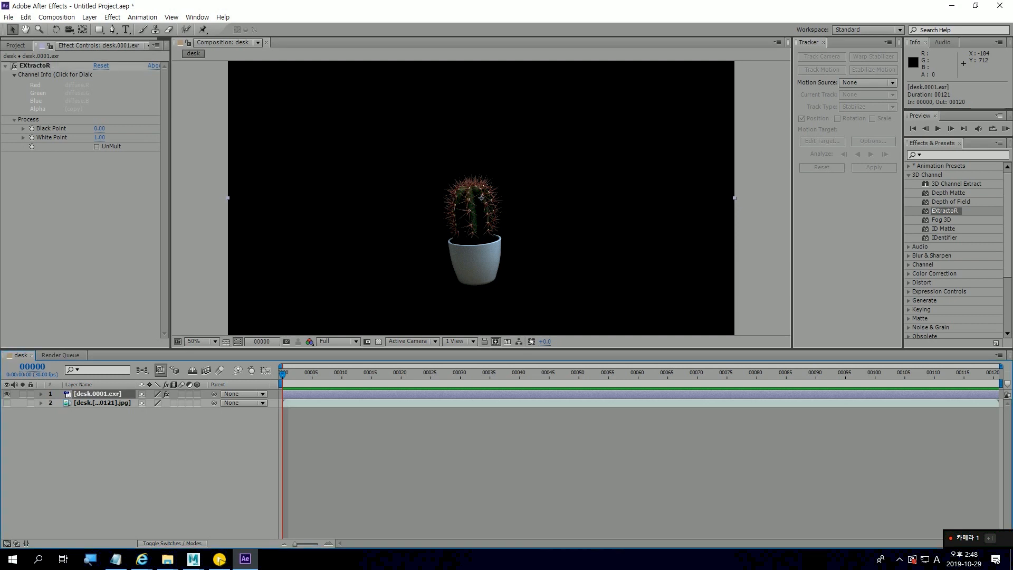
{"action": "key", "text": "Return"}
{"action": "type", "text": "Diffuse"}
{"action": "key", "text": "Return"}
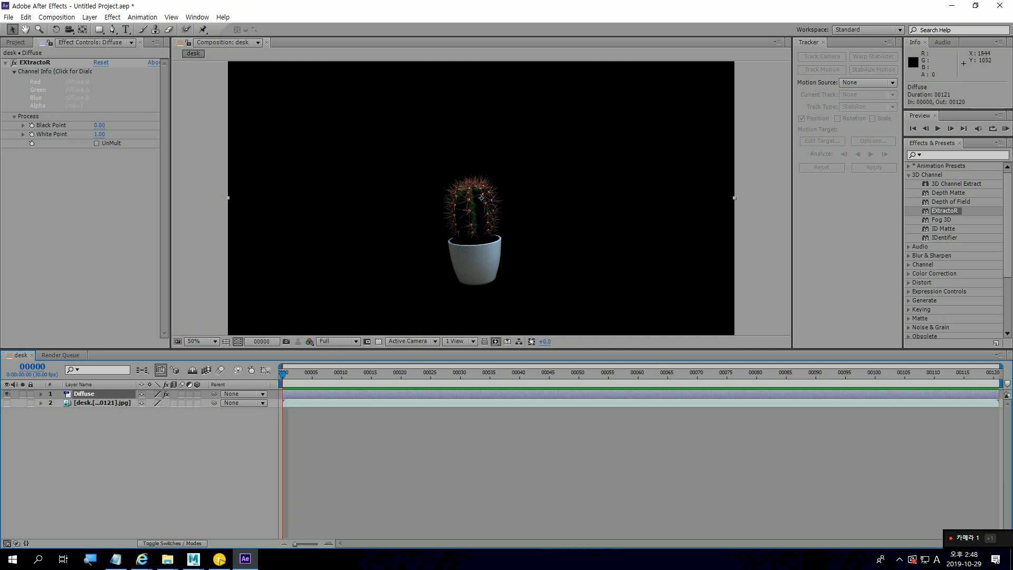
Add desk.0001.exr to the composition again above the Diffuse layer and apply EXtractoR to the new layer
{"action": "left_click", "coordinate": [15, 42]}
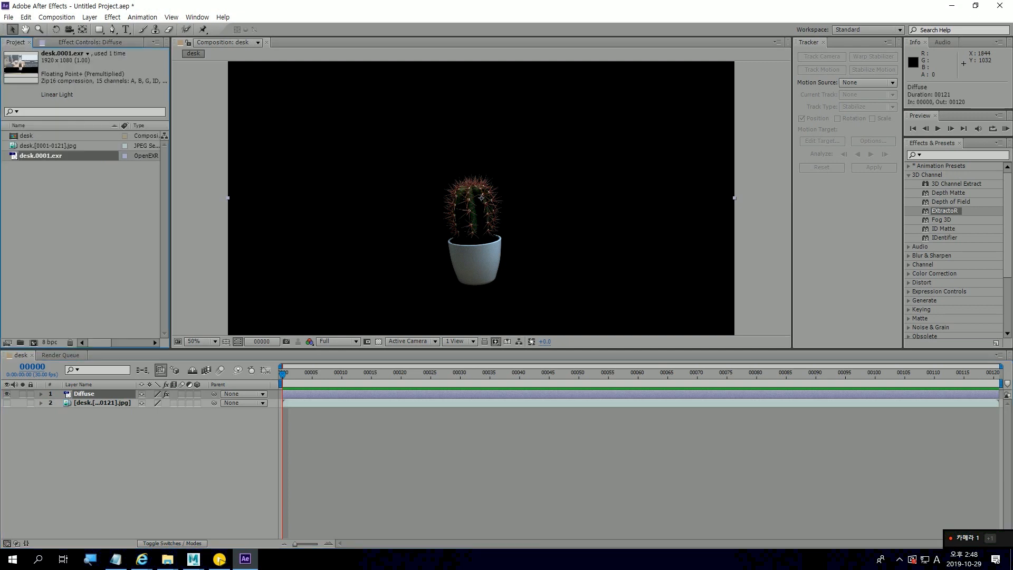
{"action": "left_click_drag", "start_coordinate": [40, 156], "coordinate": [77, 394]}
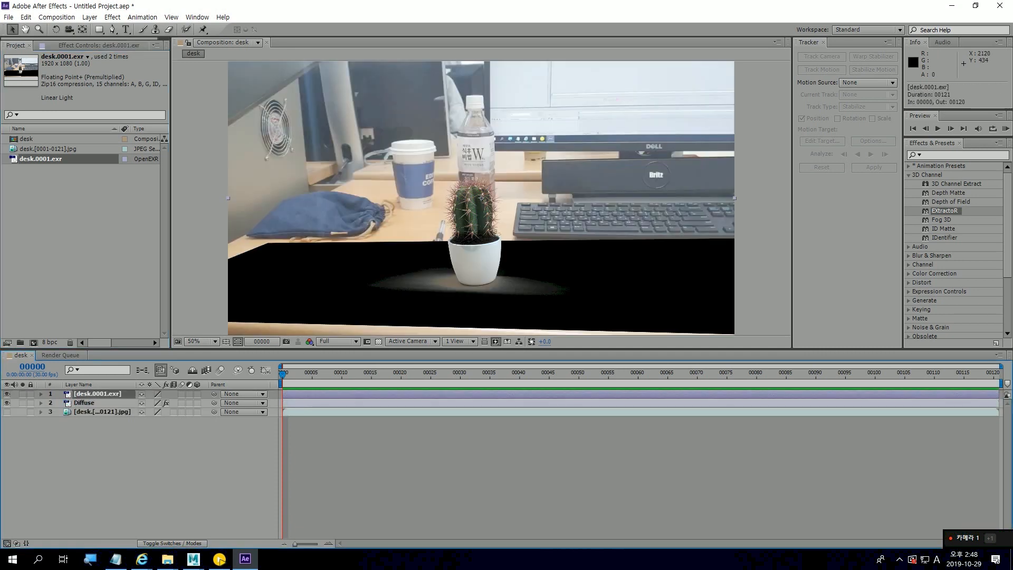
{"action": "left_click_drag", "start_coordinate": [944, 210], "coordinate": [127, 394]}
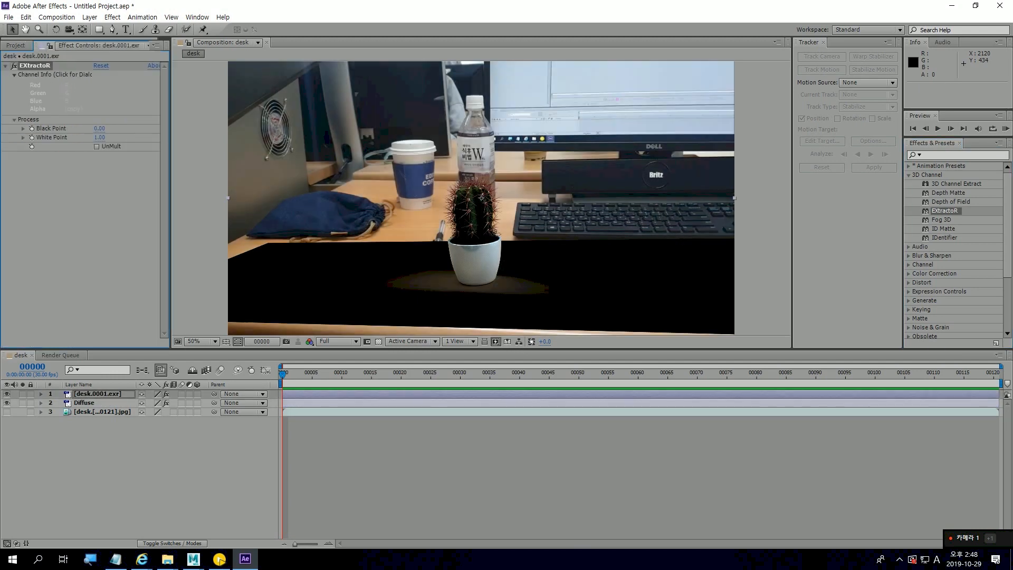
Set the EXtractoR channels of the new EXR layer to specular.R for red, specular.G for green and specular.B for blue
{"action": "left_click", "coordinate": [54, 74]}
{"action": "left_click", "coordinate": [512, 260]}
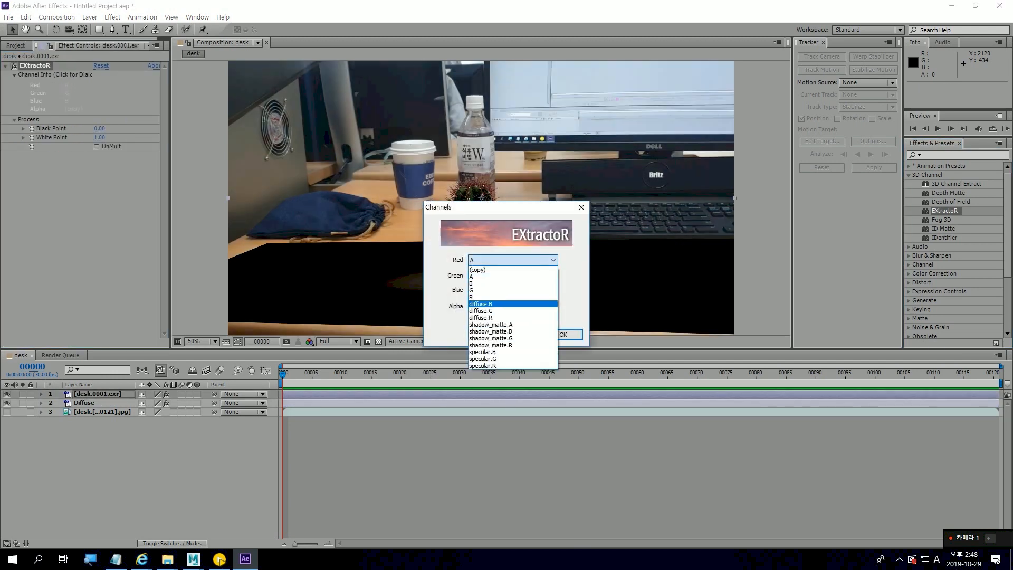
{"action": "left_click", "coordinate": [482, 365]}
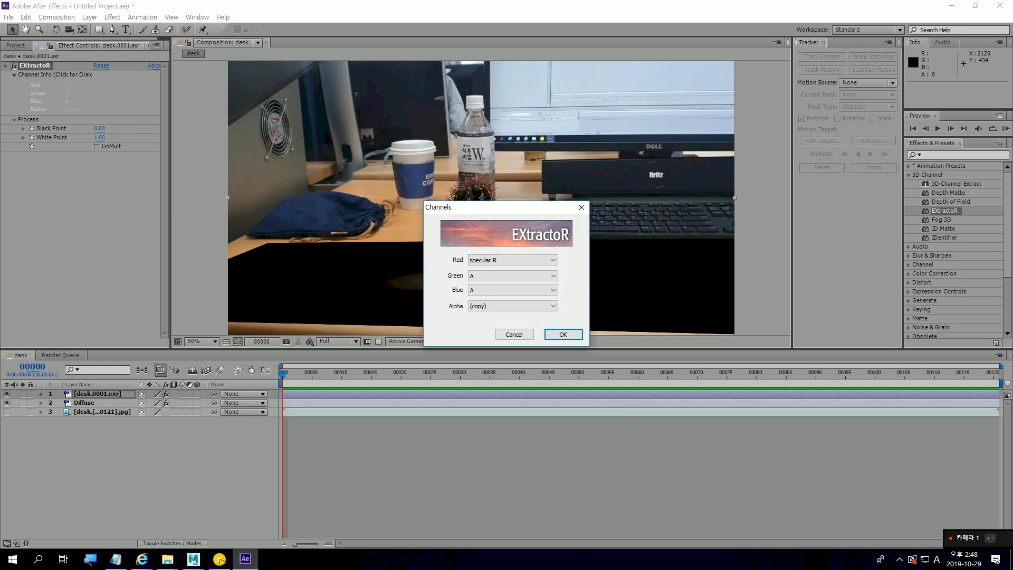
{"action": "left_click", "coordinate": [512, 275]}
{"action": "left_click", "coordinate": [482, 374]}
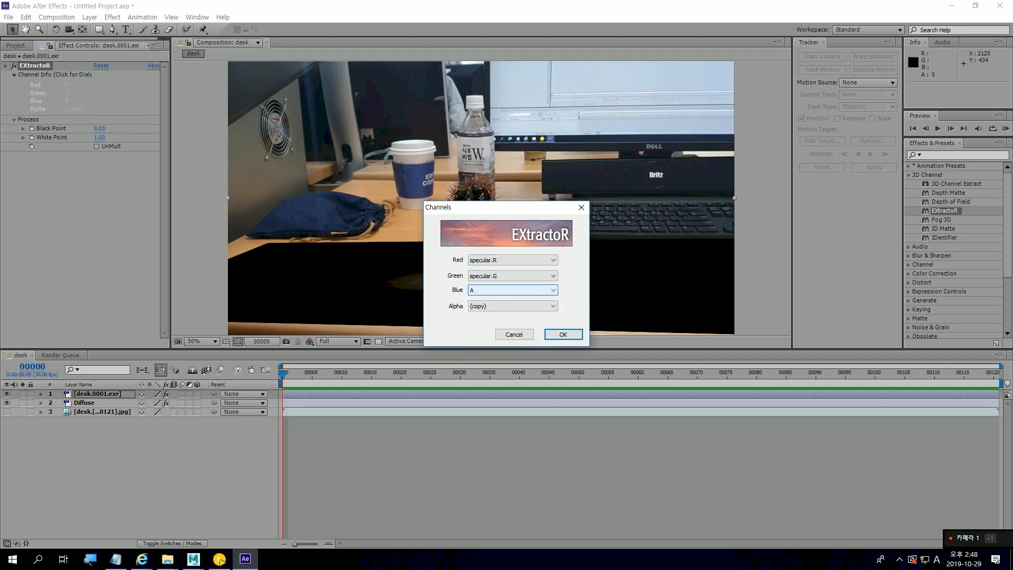
{"action": "left_click", "coordinate": [512, 289]}
{"action": "left_click", "coordinate": [482, 382]}
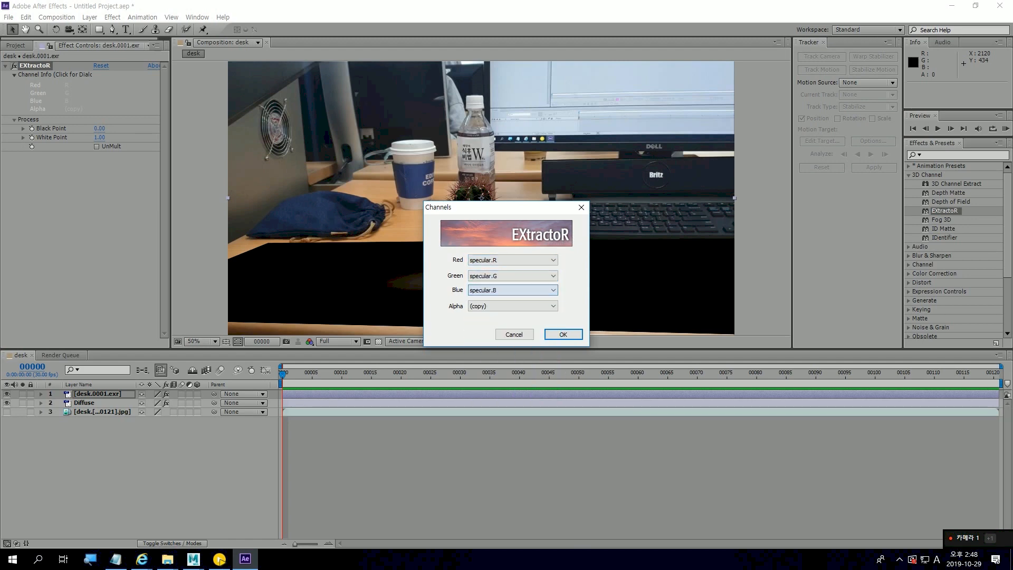
{"action": "left_click", "coordinate": [563, 334]}
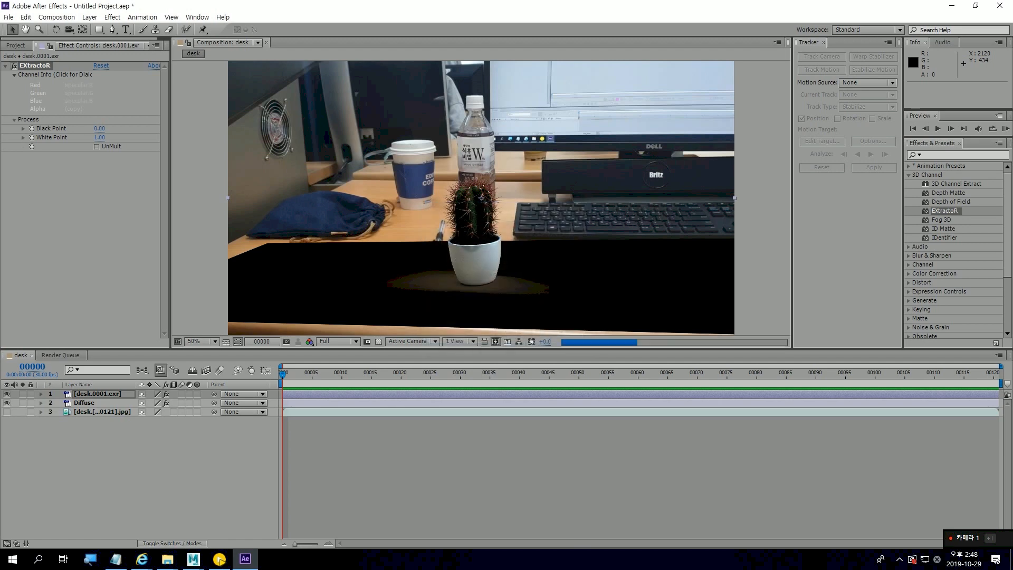
Hide the Diffuse and specular layers, add desk.0001.exr again as the uppermost layer and apply EXtractoR to it
{"action": "left_click", "coordinate": [7, 402]}
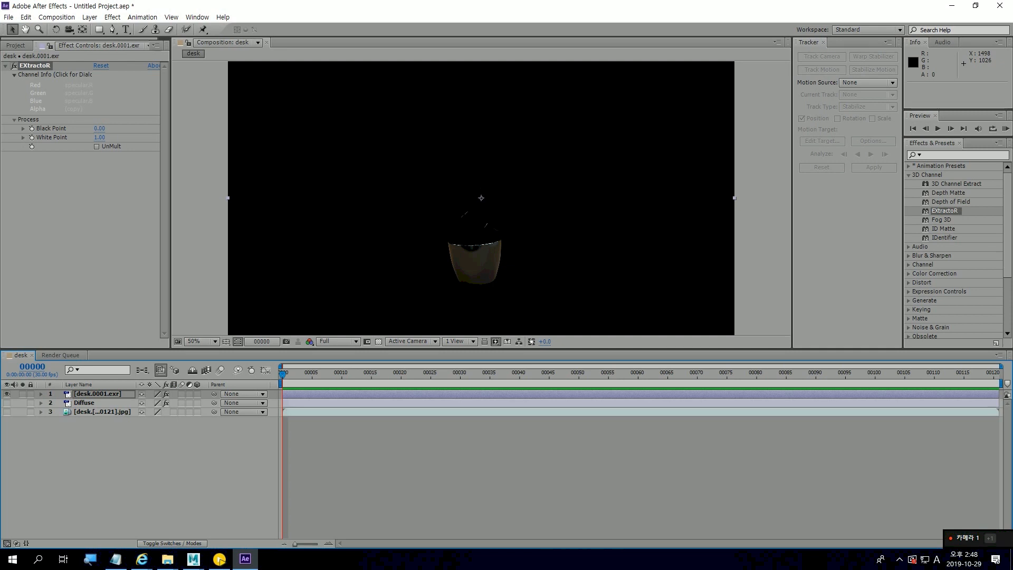
{"action": "left_click", "coordinate": [7, 394]}
{"action": "left_click", "coordinate": [15, 45]}
{"action": "left_click_drag", "start_coordinate": [41, 159], "coordinate": [85, 391]}
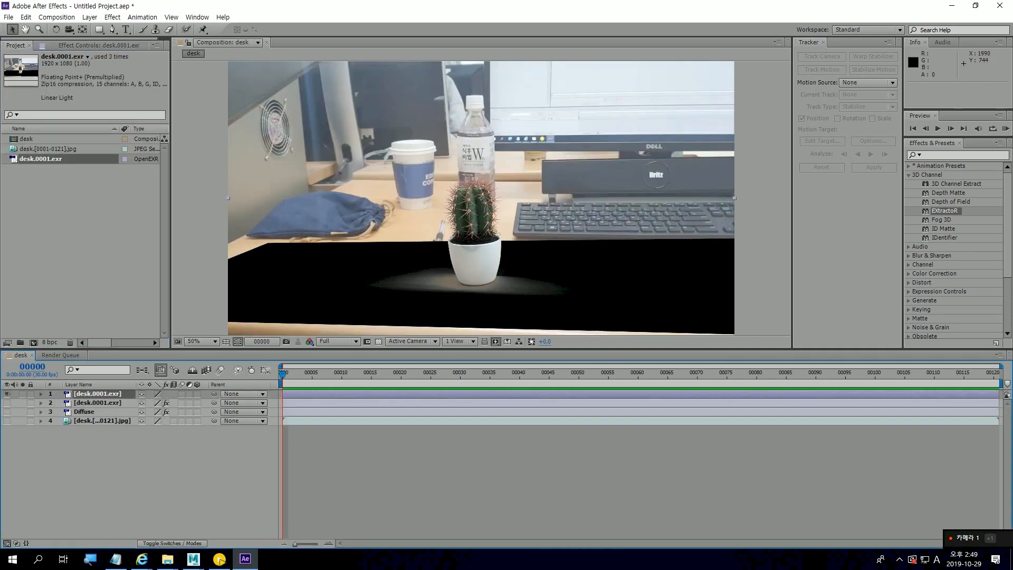
{"action": "left_click_drag", "start_coordinate": [945, 210], "coordinate": [79, 394]}
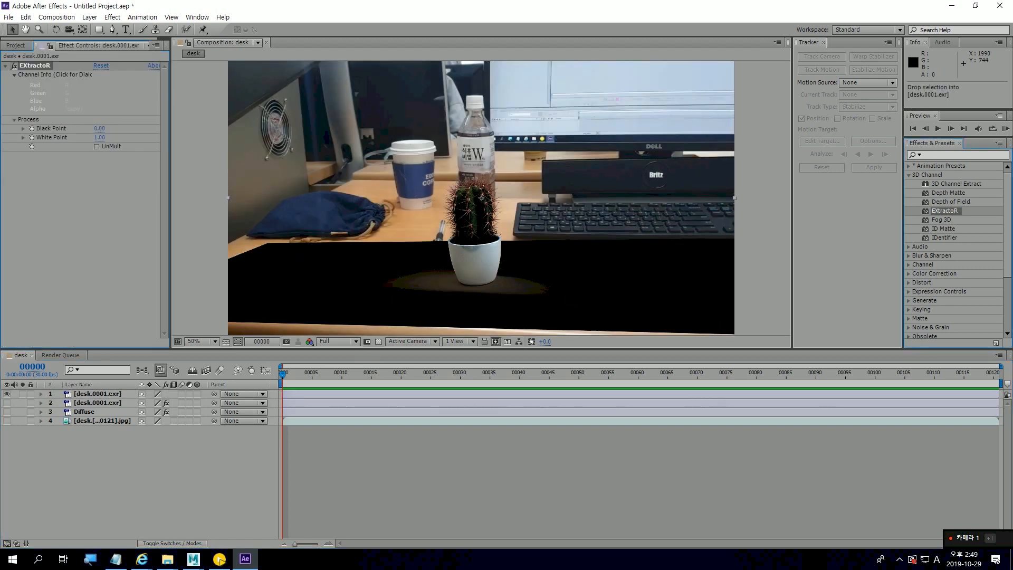
Set the new layer's EXtractoR channels to shadow_matte.R for red, shadow_matte.G for green, shadow_matte.B for blue and shadow_matte.A for alpha
{"action": "left_click", "coordinate": [66, 97]}
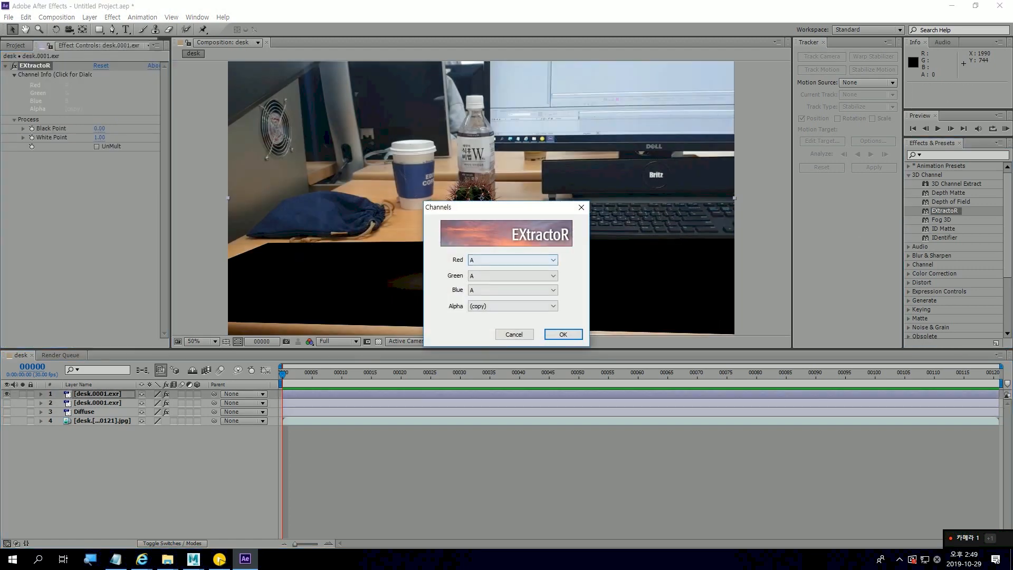
{"action": "left_click", "coordinate": [513, 260]}
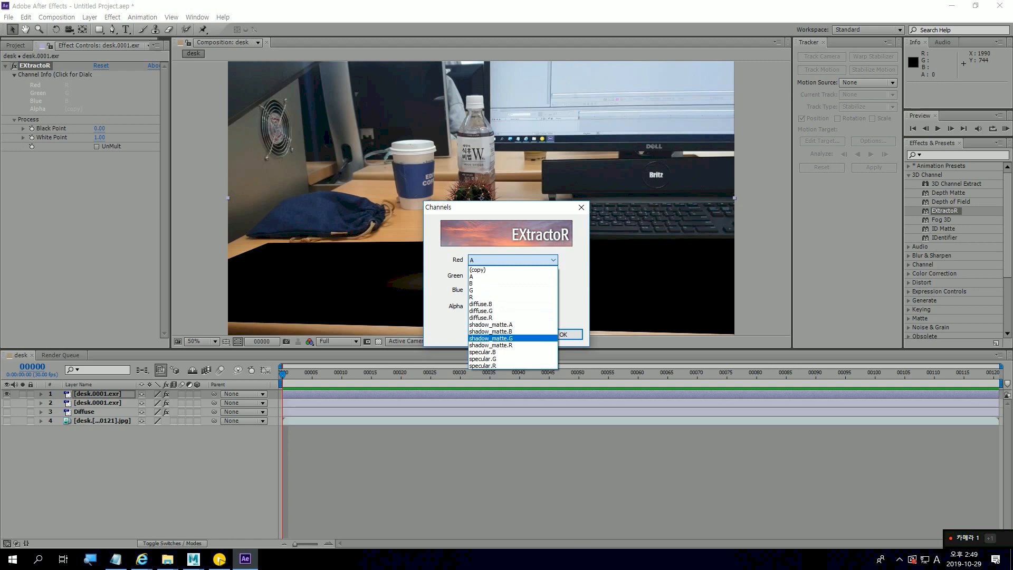
{"action": "left_click", "coordinate": [491, 345]}
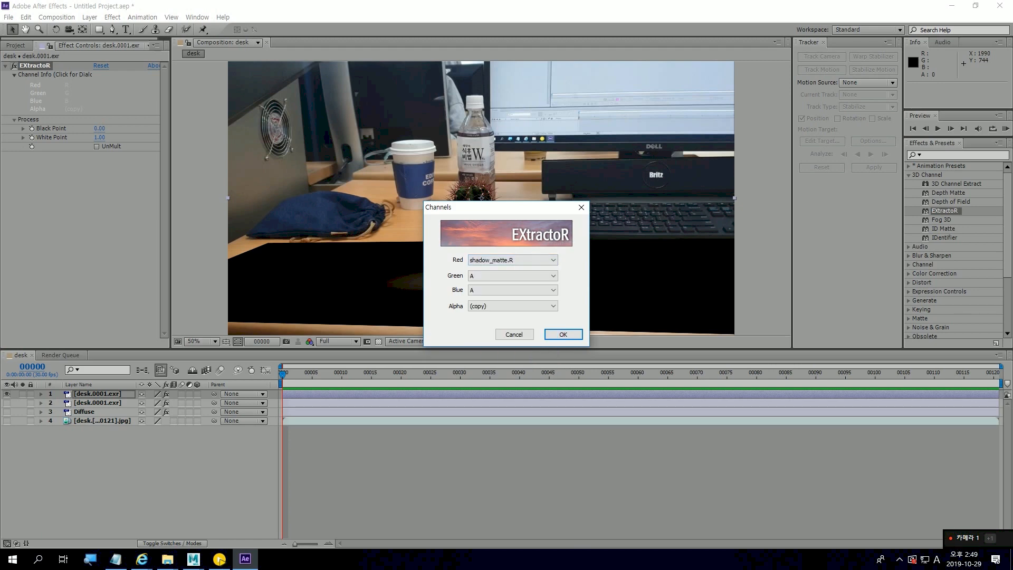
{"action": "left_click", "coordinate": [512, 276]}
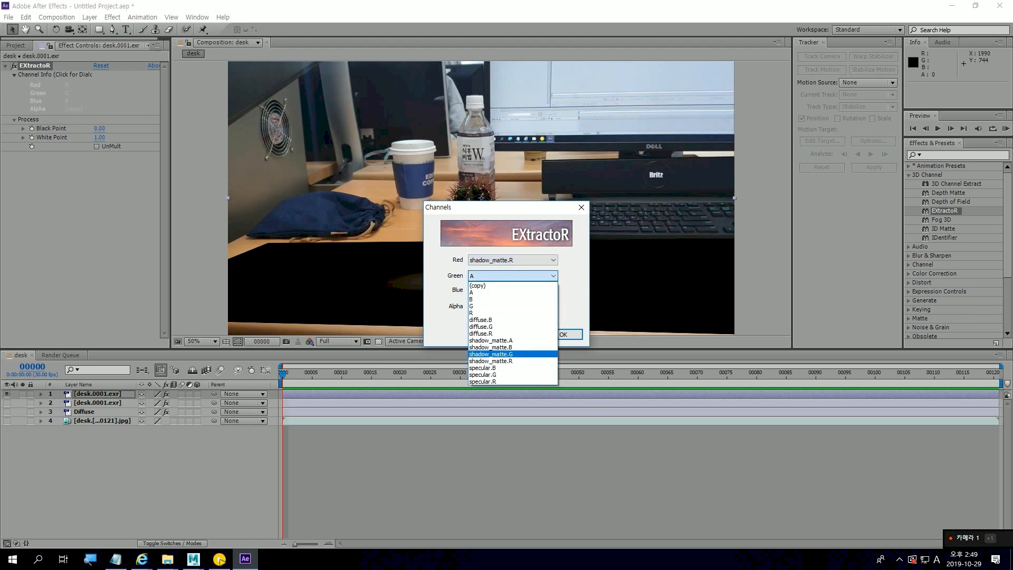
{"action": "left_click", "coordinate": [491, 353]}
{"action": "left_click", "coordinate": [513, 289]}
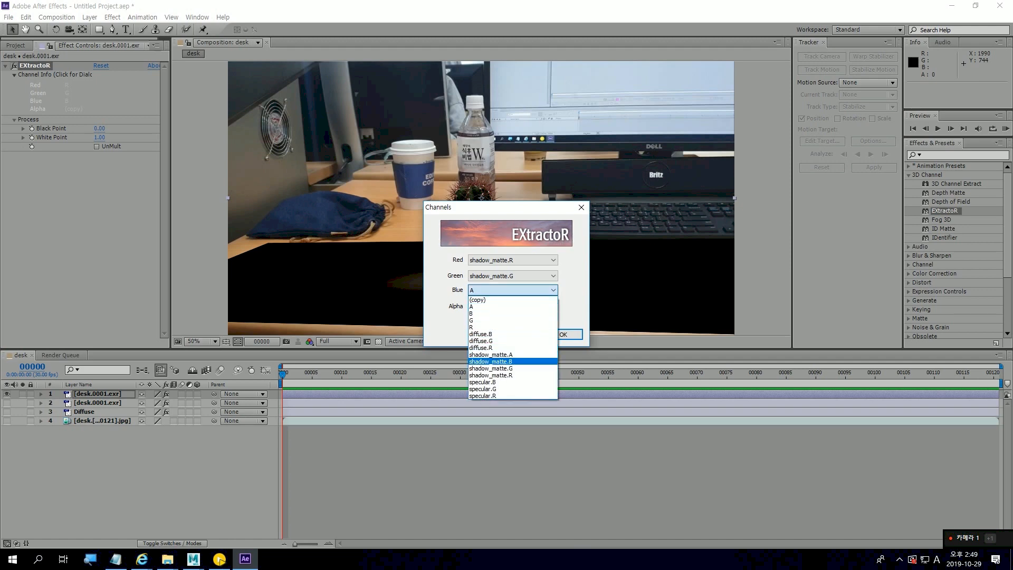
{"action": "left_click", "coordinate": [491, 361]}
{"action": "left_click", "coordinate": [513, 306]}
{"action": "left_click", "coordinate": [491, 370]}
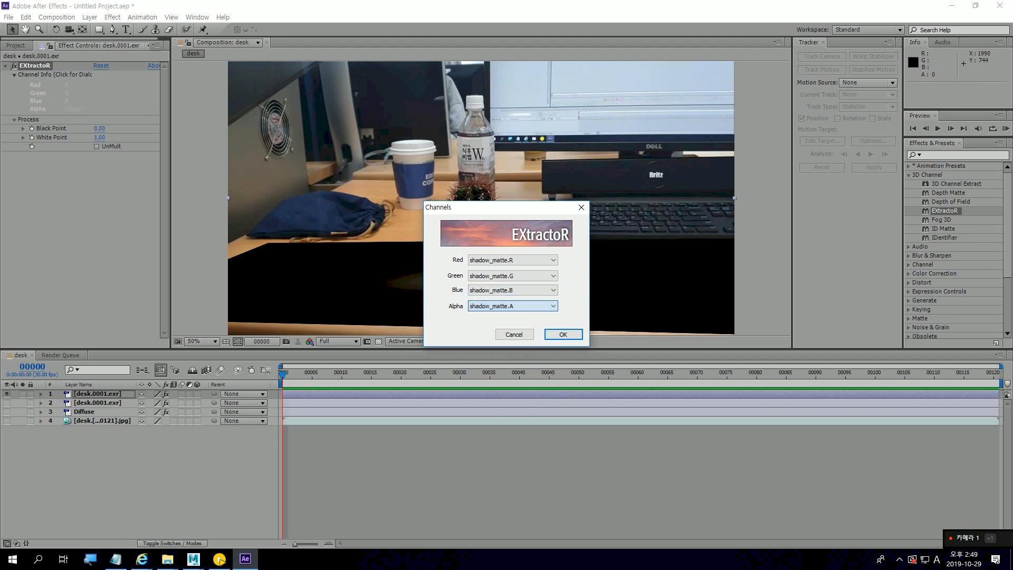
{"action": "left_click", "coordinate": [563, 334]}
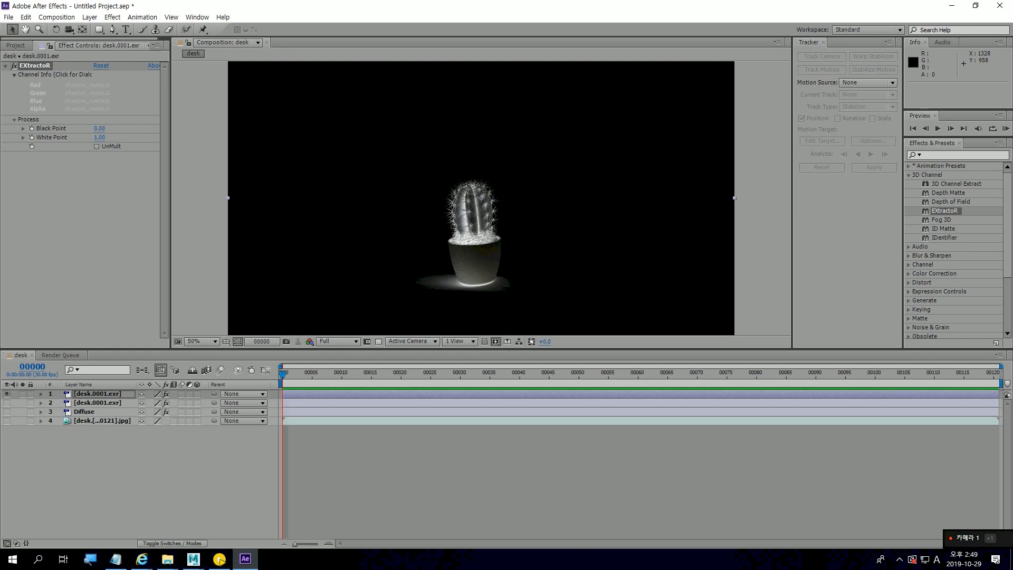
Rename the EXR layer holding the specular pass as Specular
{"action": "left_click", "coordinate": [93, 403]}
{"action": "key", "text": "Return"}
{"action": "type", "text": "S"}
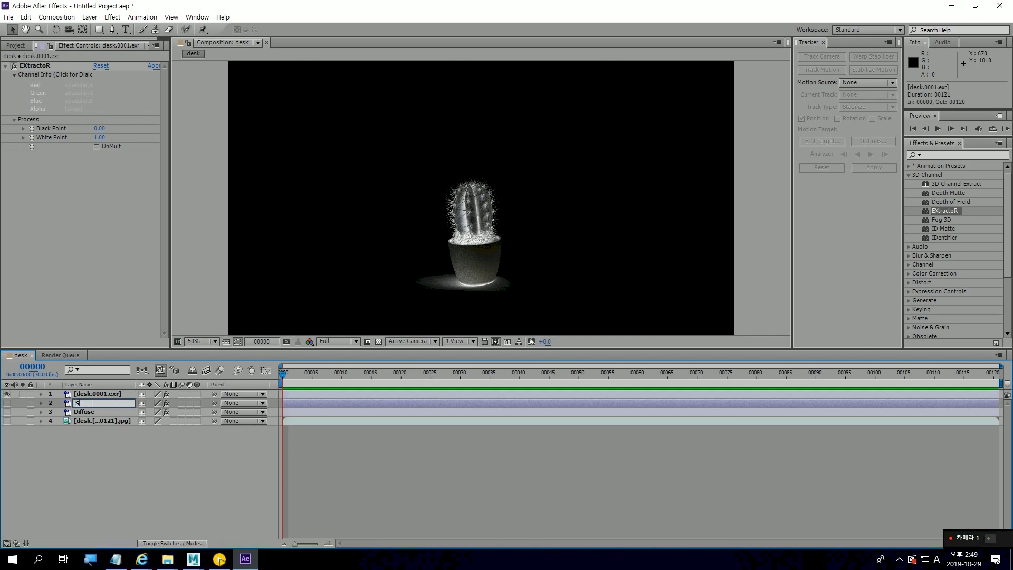
{"action": "type", "text": "pecular"}
{"action": "key", "text": "Return"}
Rename the EXR layer holding the shadow matte pass as ShadowMatte and deselect it
{"action": "left_click", "coordinate": [98, 394]}
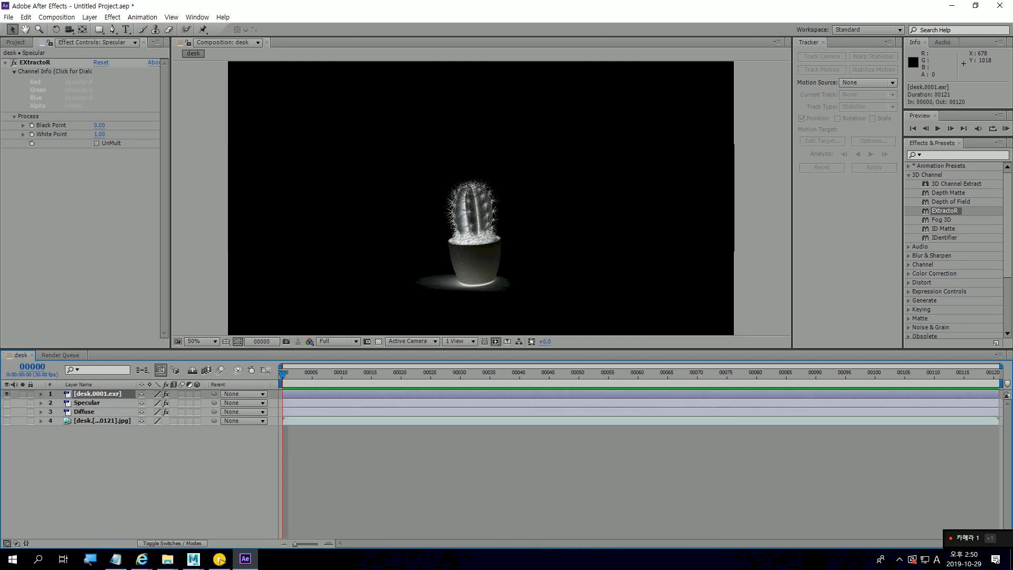
{"action": "key", "text": "a"}
{"action": "key", "text": "h"}
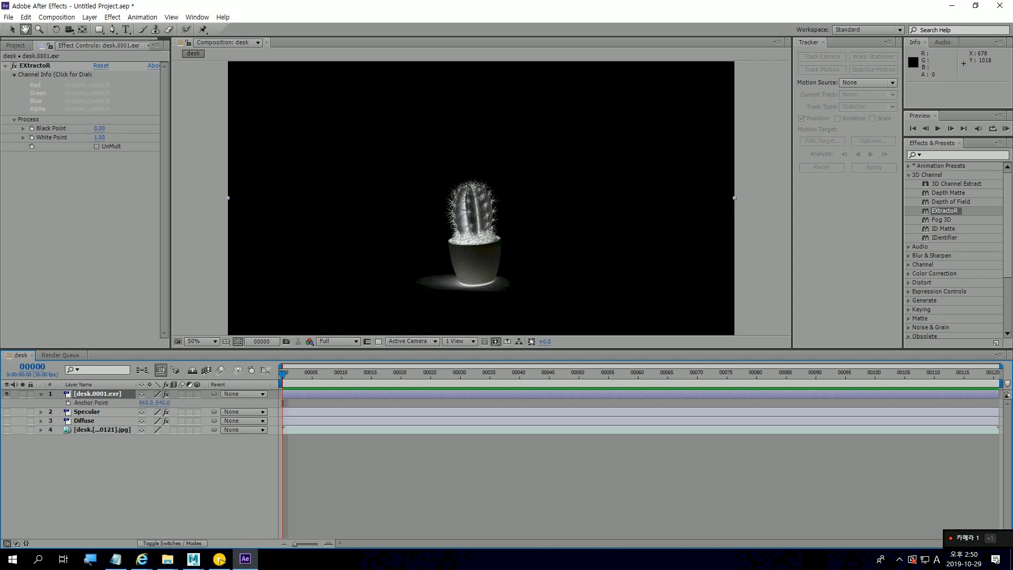
{"action": "key", "text": "v"}
{"action": "key", "text": "Return"}
{"action": "type", "text": "Sha"}
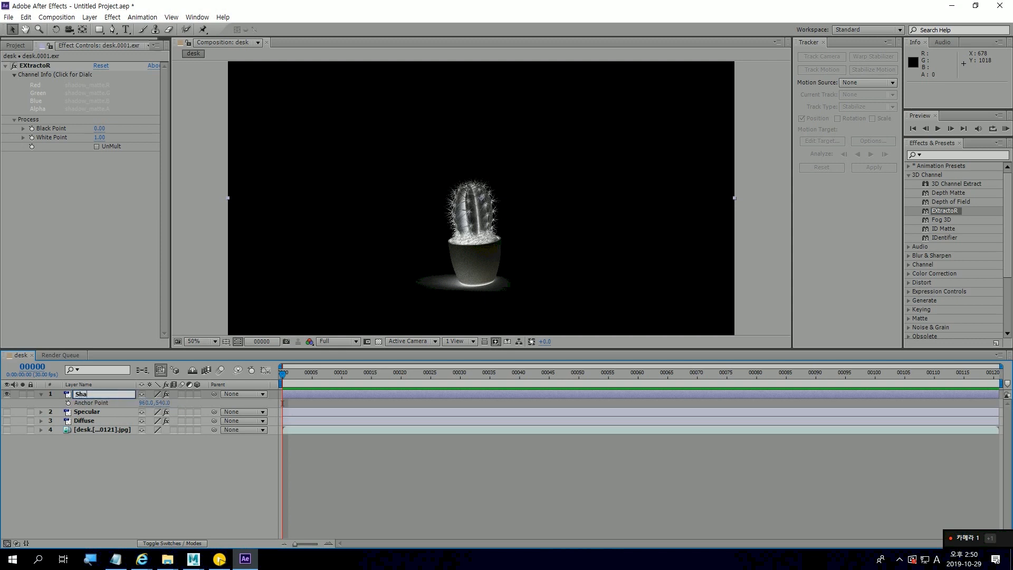
{"action": "type", "text": "dowMatte"}
{"action": "key", "text": "Return"}
{"action": "key", "text": "a"}
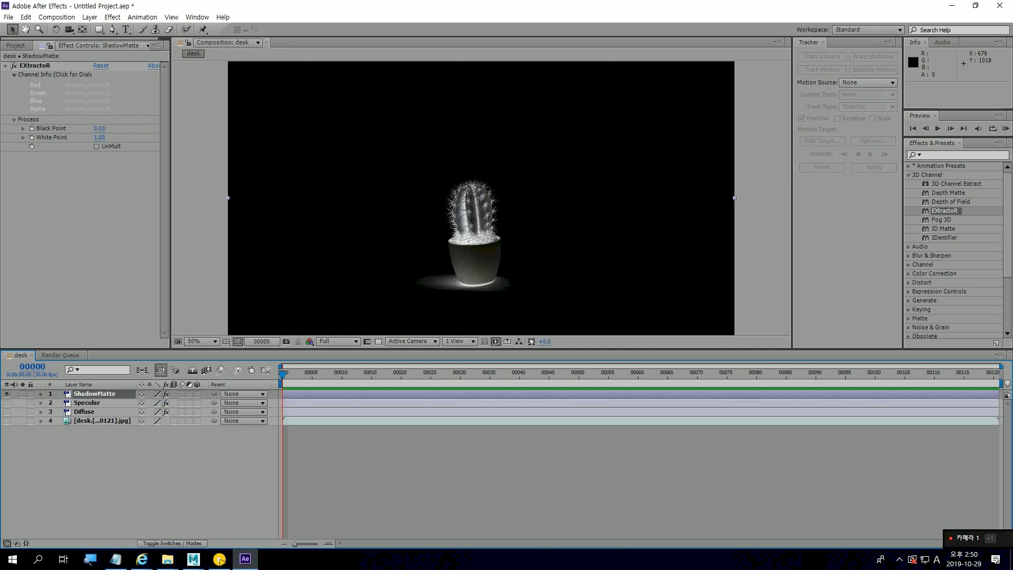
{"action": "key", "text": "F2"}
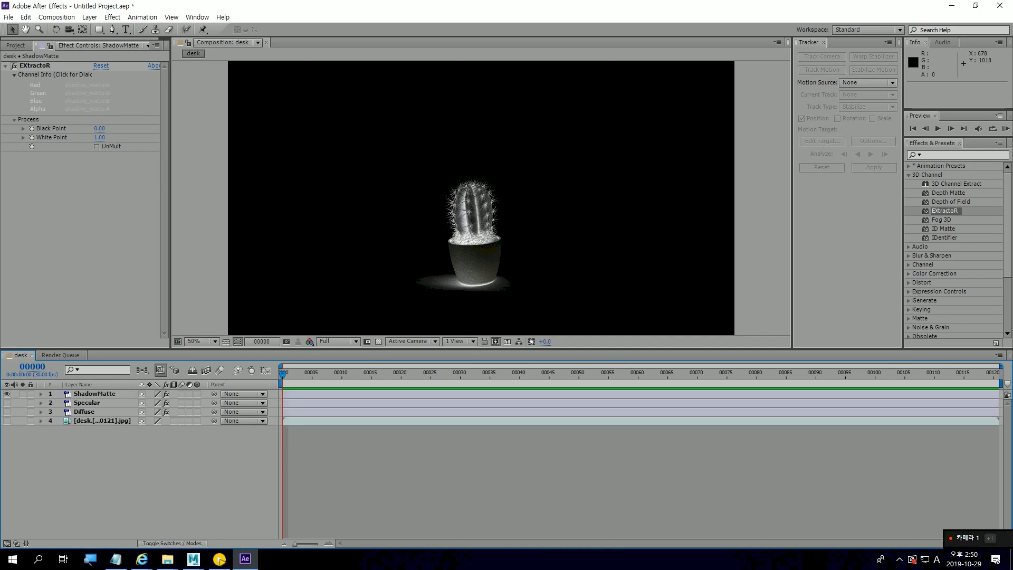
Hide the ShadowMatte layer and show the JPEG sequence, previewing the Diffuse layer over it before hiding Diffuse again
{"action": "left_click", "coordinate": [7, 412]}
{"action": "left_click", "coordinate": [7, 403]}
{"action": "left_click", "coordinate": [6, 403]}
{"action": "left_click", "coordinate": [7, 394]}
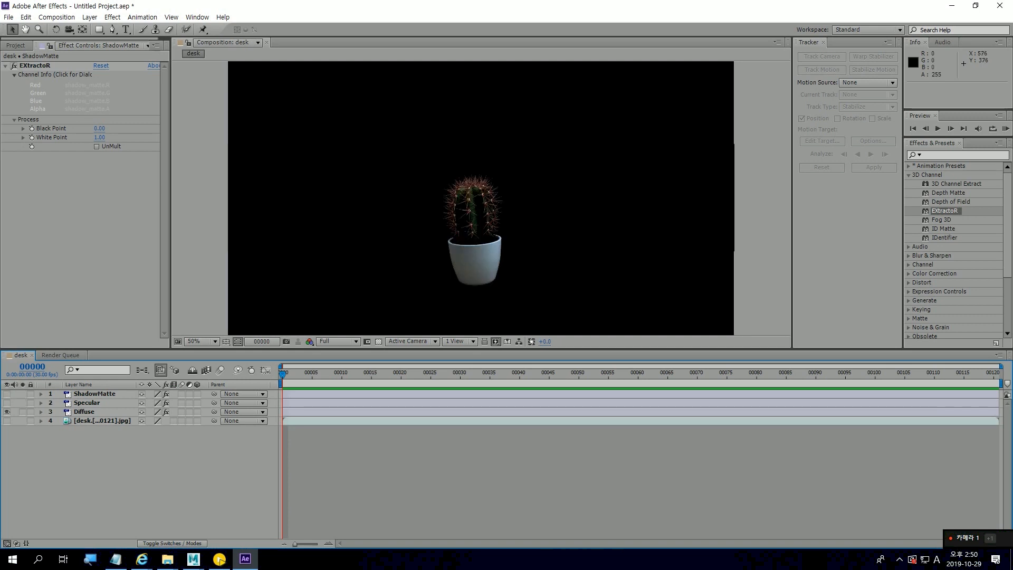
{"action": "left_click", "coordinate": [7, 420]}
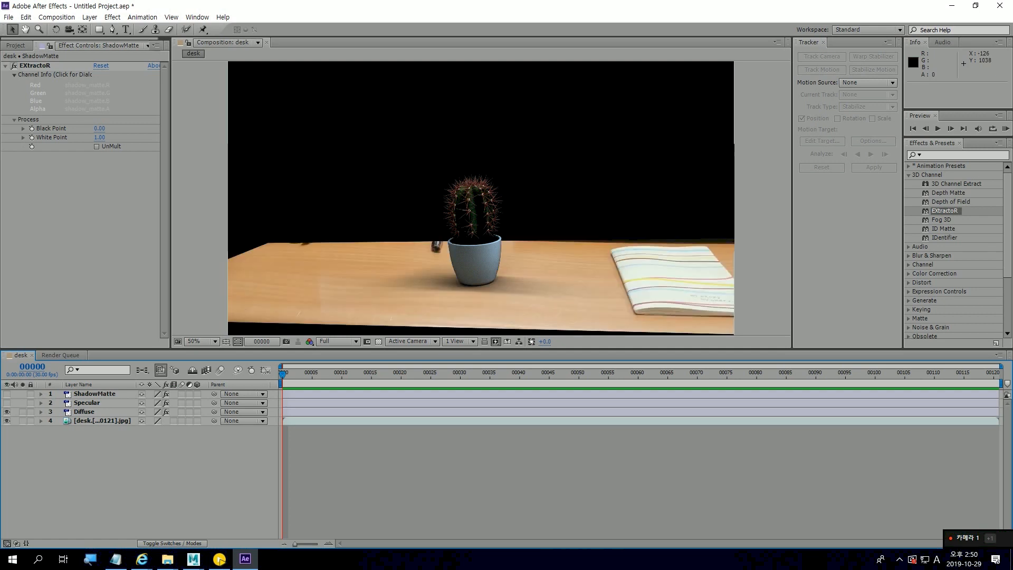
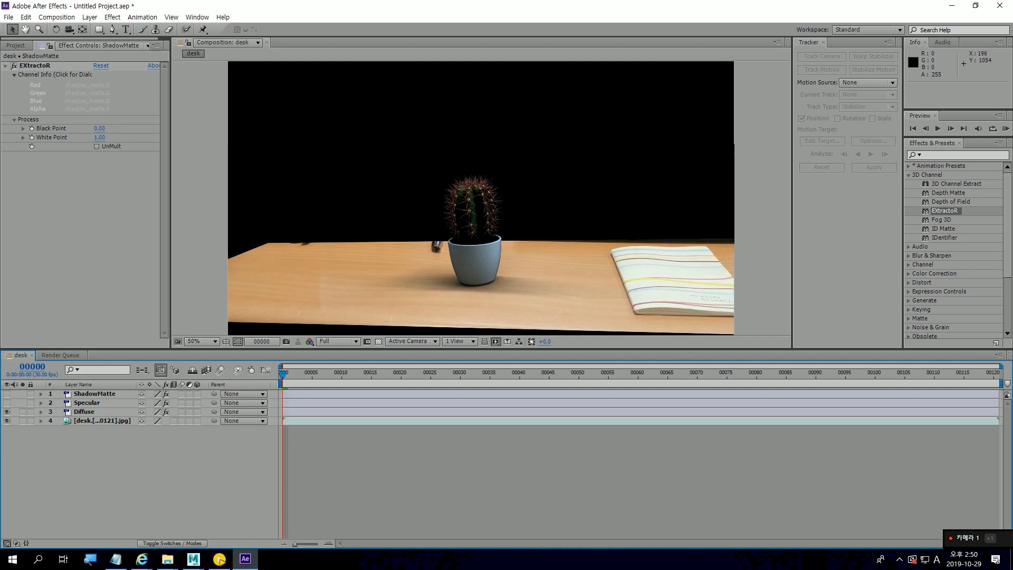
{"action": "left_click", "coordinate": [7, 412]}
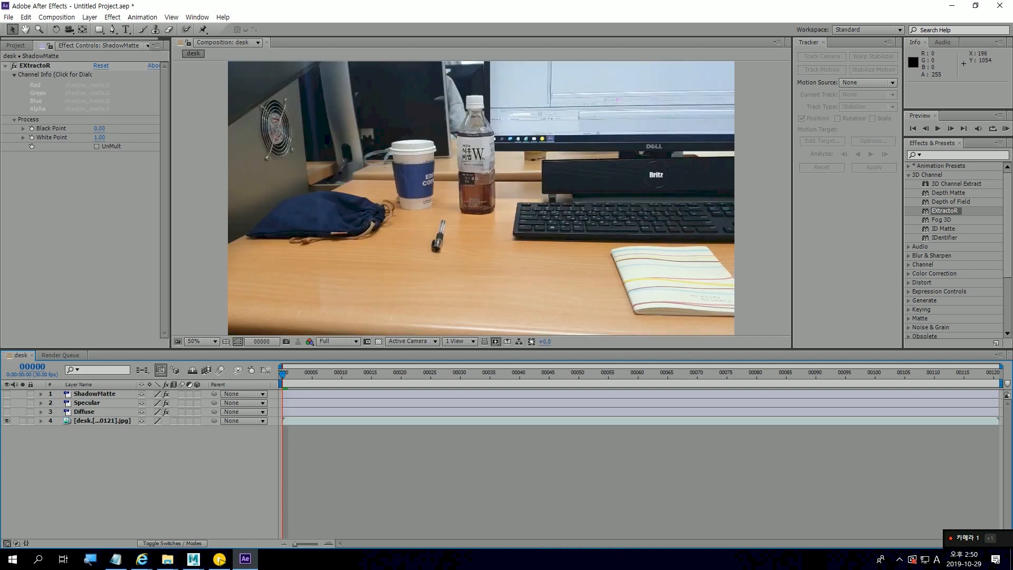
Add desk.0001.exr to the composition above ShadowMatte and apply the IDentifier effect to it
{"action": "left_click", "coordinate": [15, 46]}
{"action": "left_click_drag", "start_coordinate": [13, 159], "coordinate": [71, 392]}
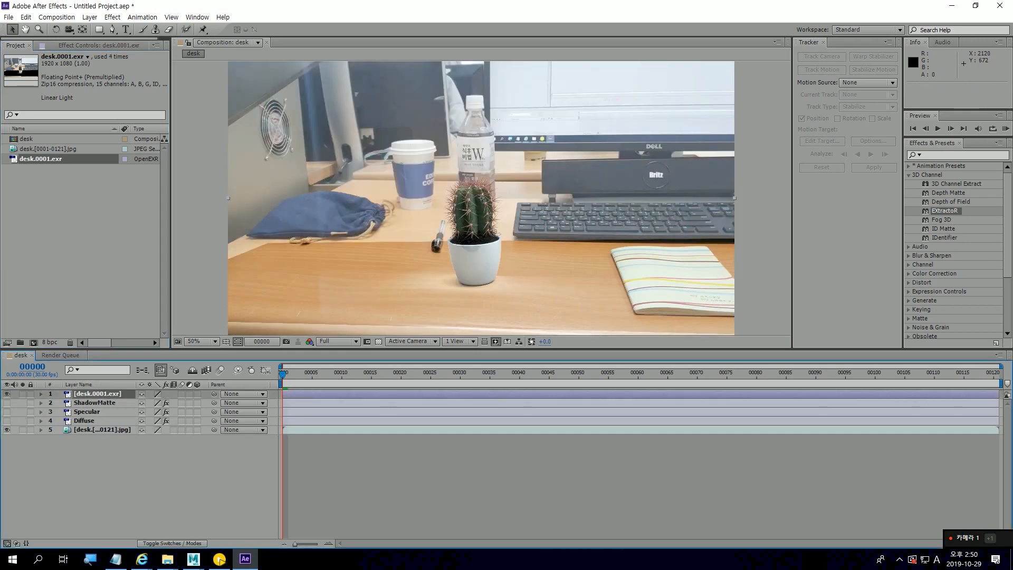
{"action": "left_click", "coordinate": [944, 237]}
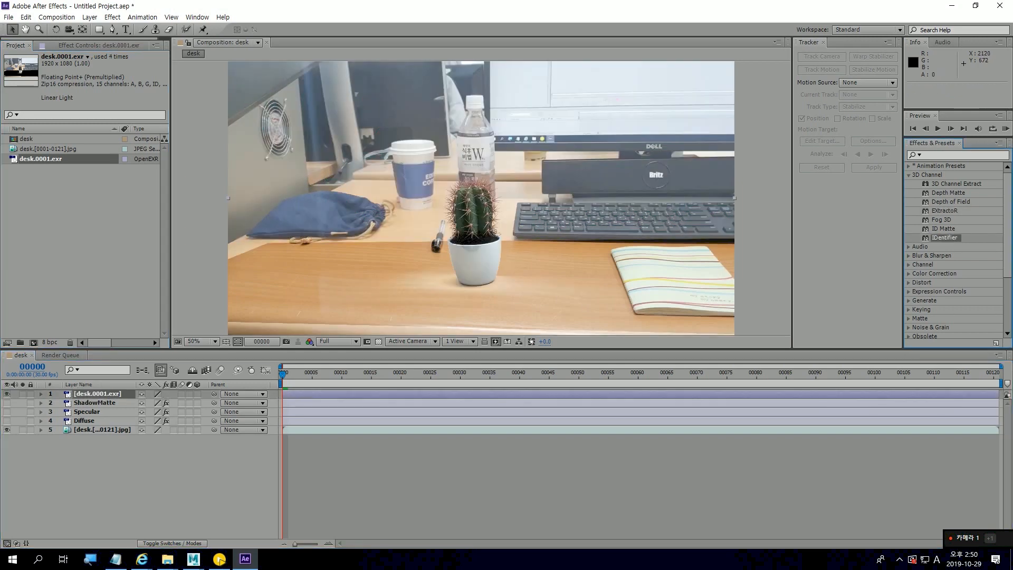
{"action": "left_click_drag", "start_coordinate": [944, 237], "coordinate": [127, 395]}
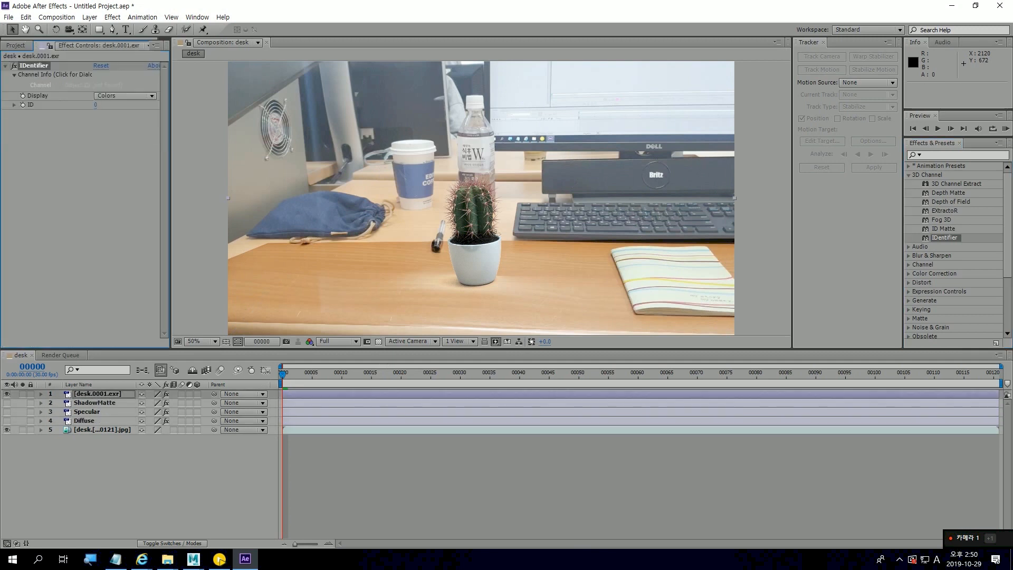
Set the IDentifier display to Luma Matte and assign the ID channel to the effect
{"action": "left_click", "coordinate": [125, 96]}
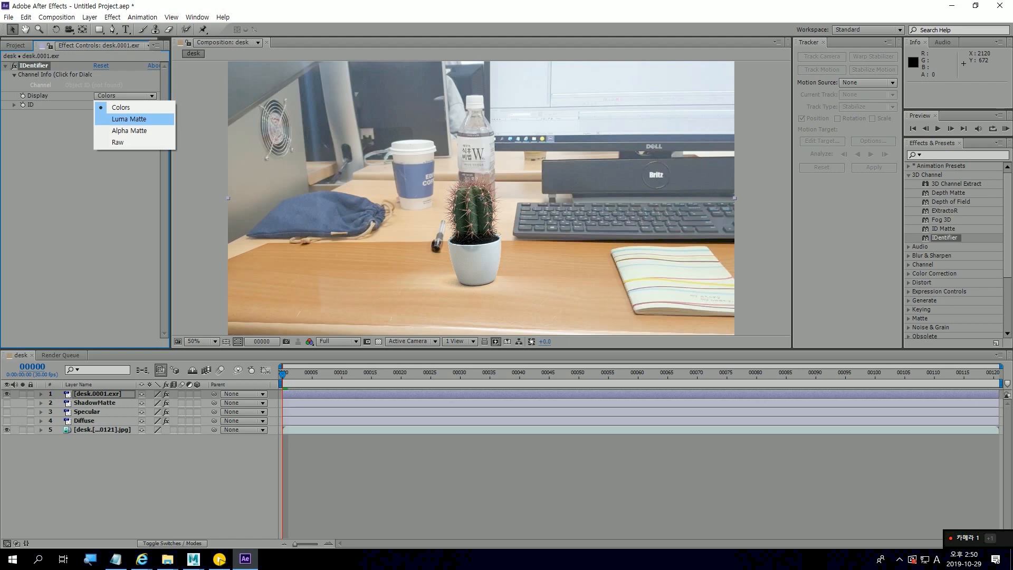
{"action": "left_click", "coordinate": [128, 119]}
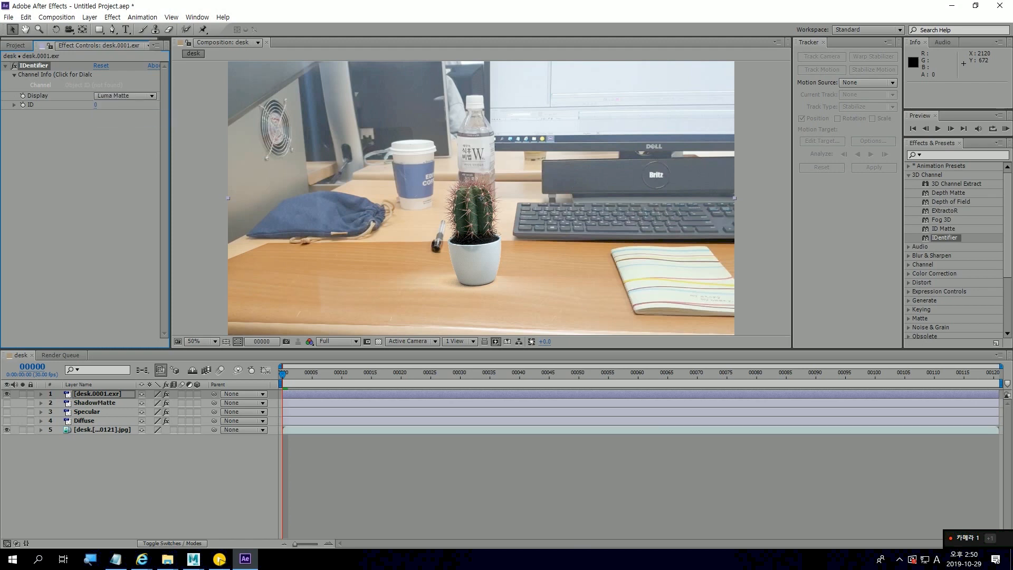
{"action": "left_click", "coordinate": [94, 85]}
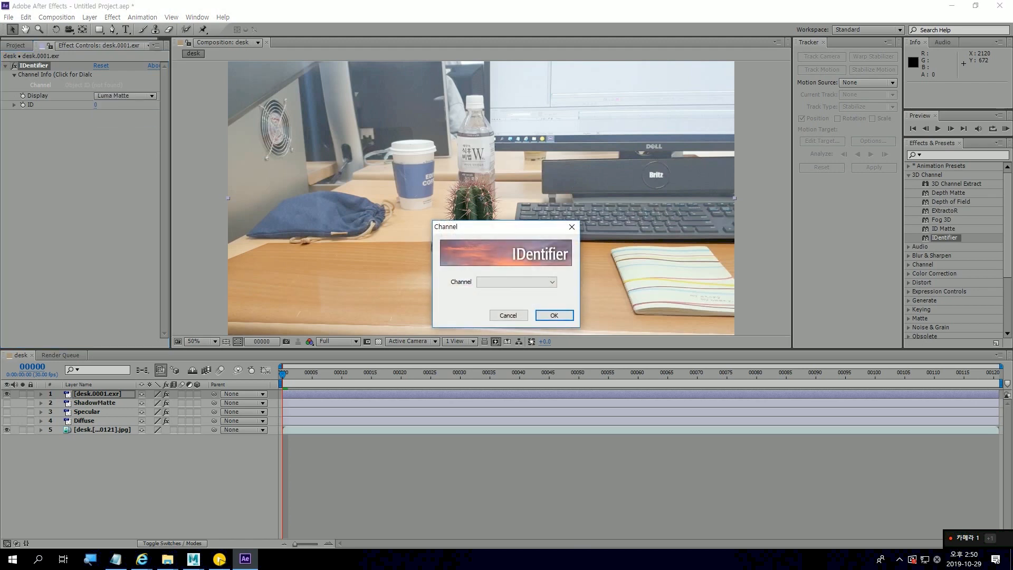
{"action": "left_click", "coordinate": [516, 282]}
{"action": "left_click", "coordinate": [516, 292]}
{"action": "left_click", "coordinate": [548, 317]}
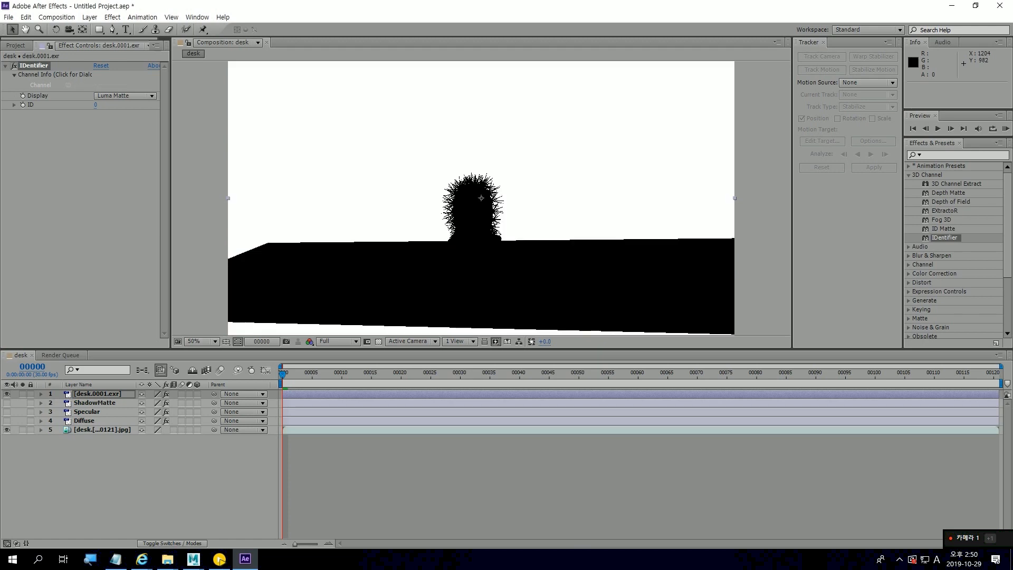
Set the IDentifier ID to 1 to isolate the cactus and pot, and select its desk.0001.exr layer
{"action": "left_click", "coordinate": [95, 104]}
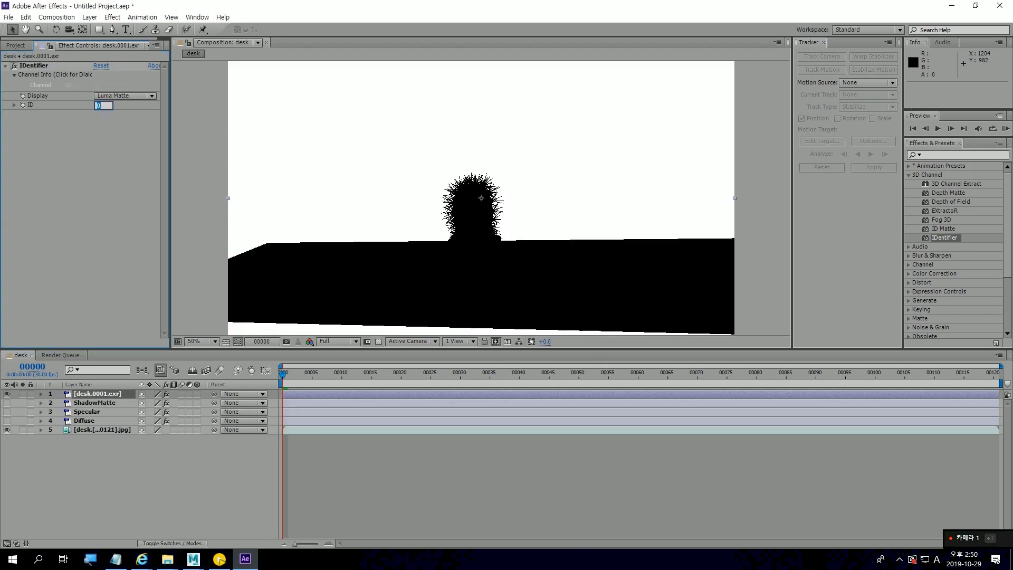
{"action": "type", "text": "1"}
{"action": "key", "text": "Return"}
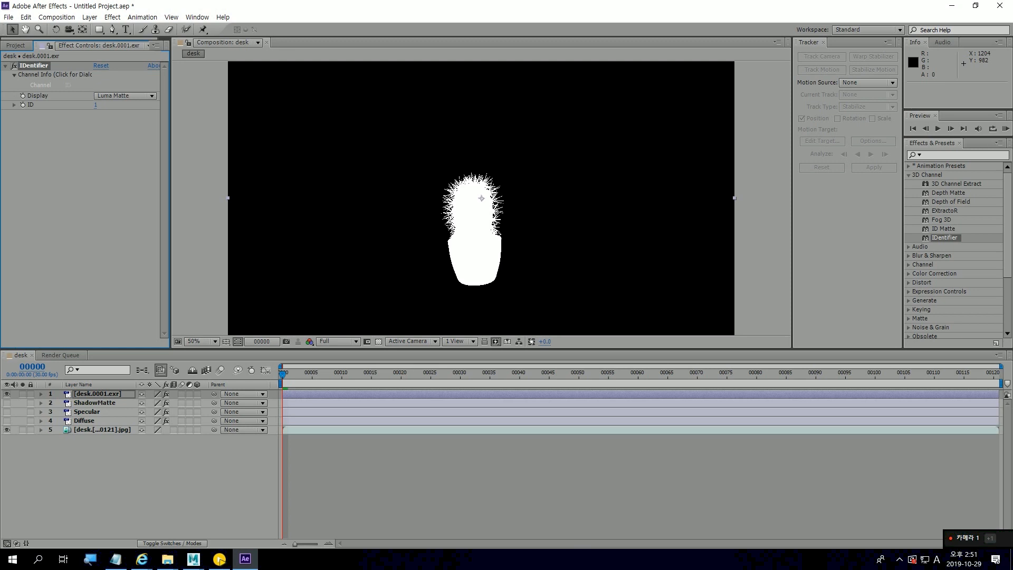
{"action": "left_click", "coordinate": [97, 393]}
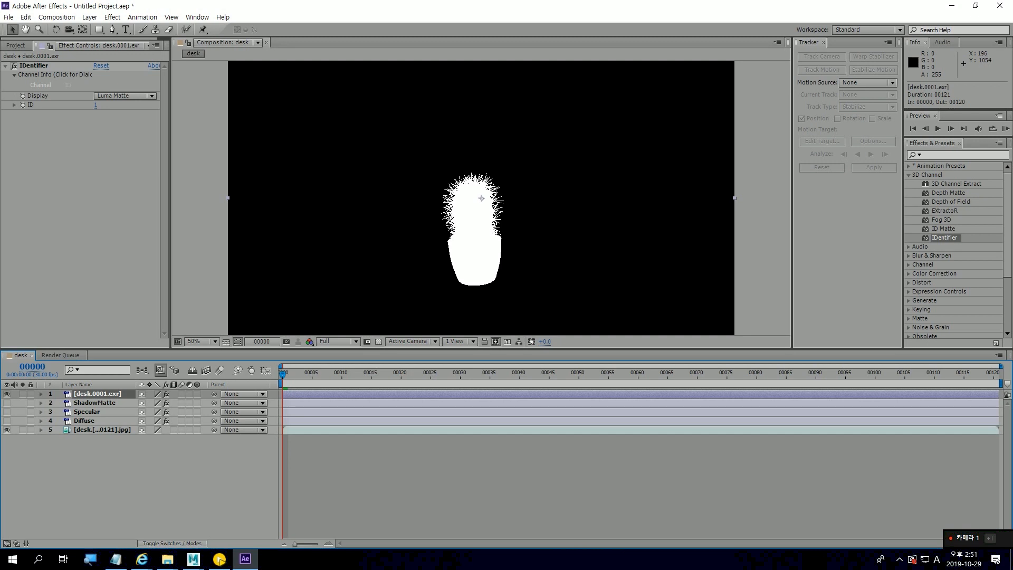
Hide the desk.0001.exr layer and preview ShadowMatte and Specular in turn, leaving Diffuse shown over the JPEG sequence
{"action": "left_click", "coordinate": [7, 393]}
{"action": "left_click", "coordinate": [7, 403]}
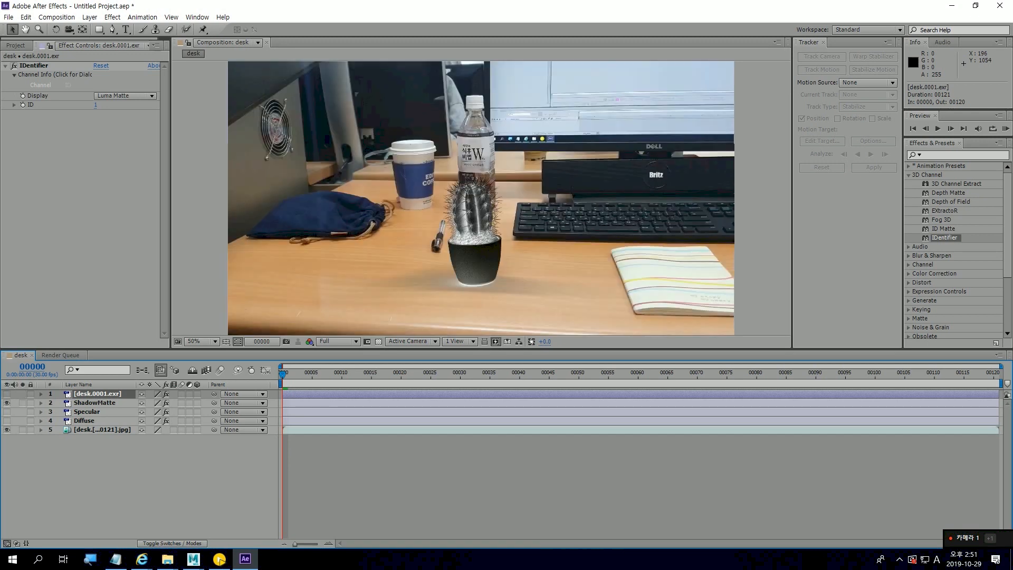
{"action": "left_click", "coordinate": [7, 403]}
{"action": "left_click", "coordinate": [7, 412]}
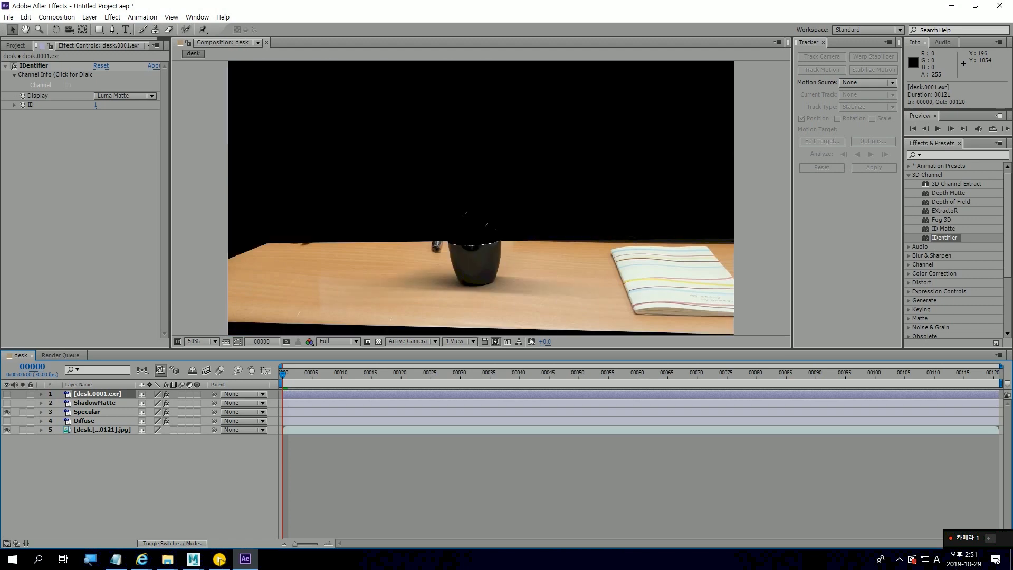
{"action": "left_click", "coordinate": [7, 412]}
{"action": "left_click", "coordinate": [7, 420]}
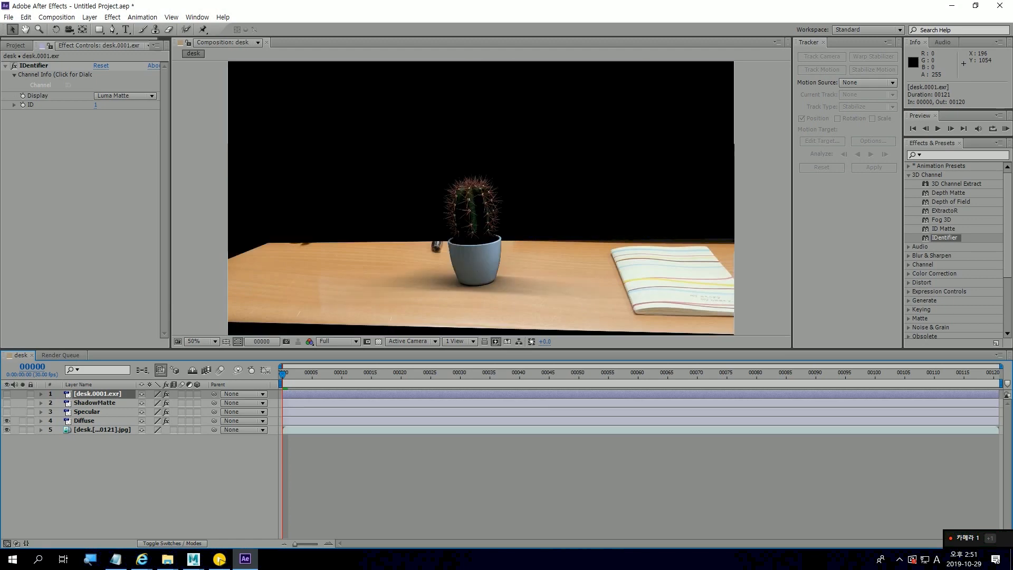
Hide the JPEG sequence to isolate the Diffuse layer and turn on the transparency grid in the composition view
{"action": "left_click", "coordinate": [7, 430]}
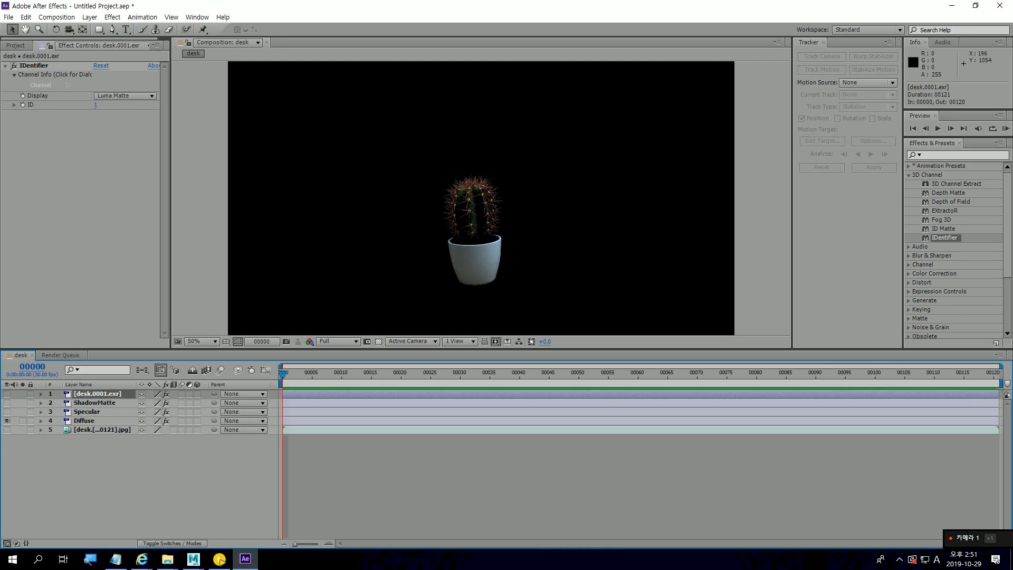
{"action": "left_click", "coordinate": [7, 429]}
{"action": "left_click", "coordinate": [6, 430]}
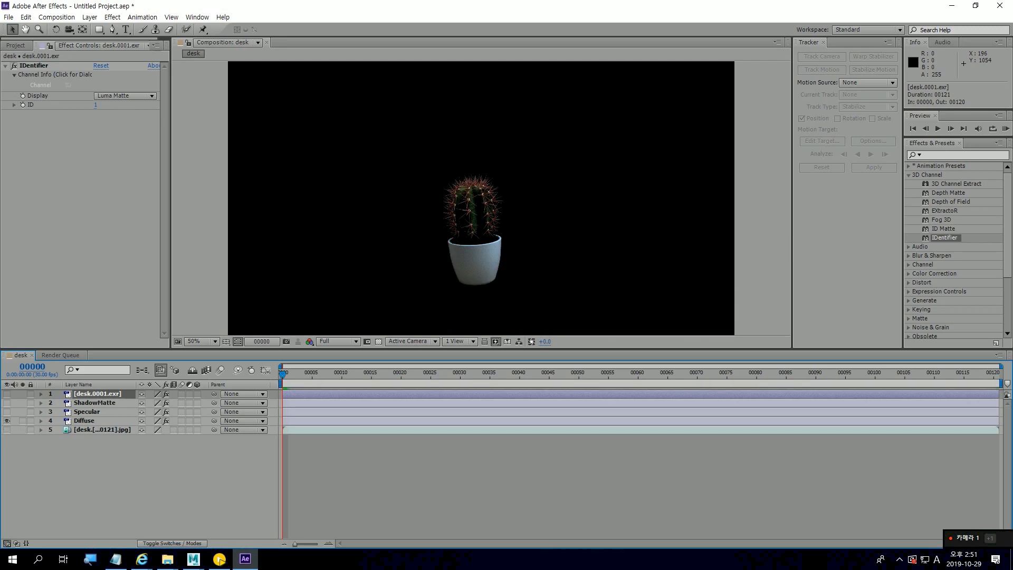
{"action": "left_click", "coordinate": [7, 430]}
{"action": "left_click", "coordinate": [7, 429]}
{"action": "left_click", "coordinate": [7, 430]}
{"action": "left_click", "coordinate": [7, 429]}
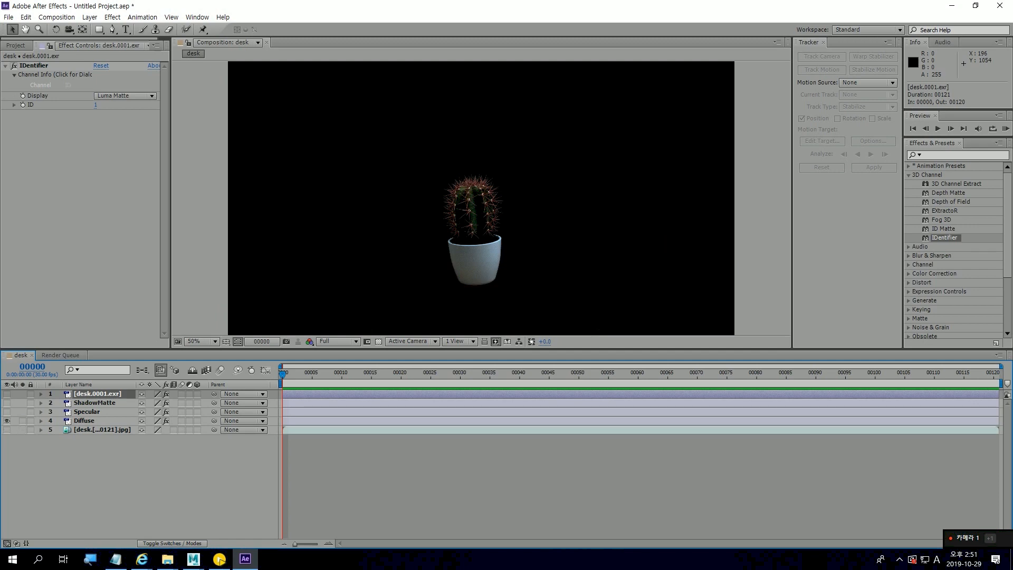
{"action": "left_click", "coordinate": [481, 197]}
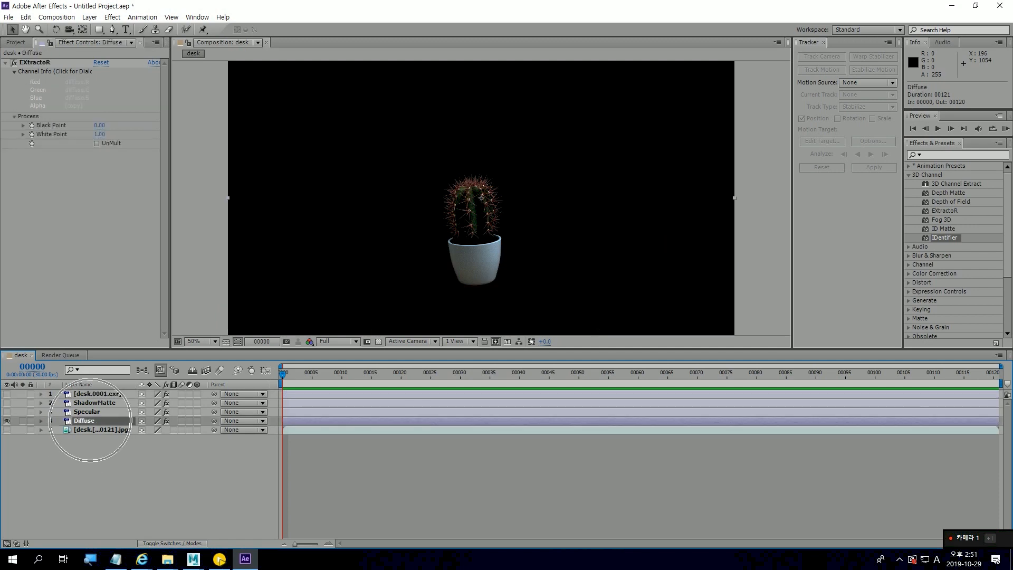
{"action": "left_click", "coordinate": [378, 341]}
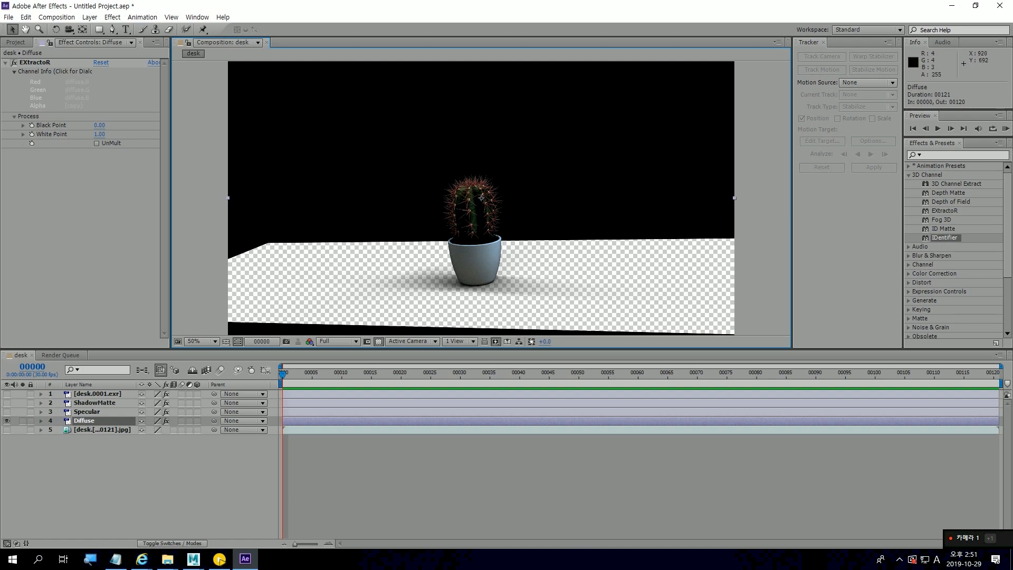
{"action": "key", "text": "ctrl"}
{"action": "key", "text": "ctrl"}
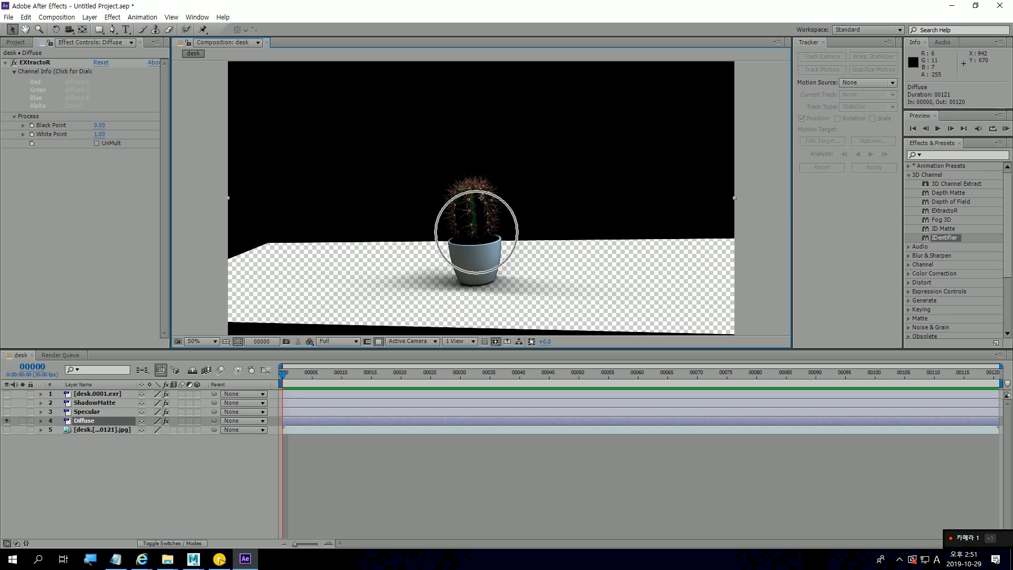
Rename the desk.0001.exr layer carrying the IDentifier effect as Luma
{"action": "left_click", "coordinate": [482, 197]}
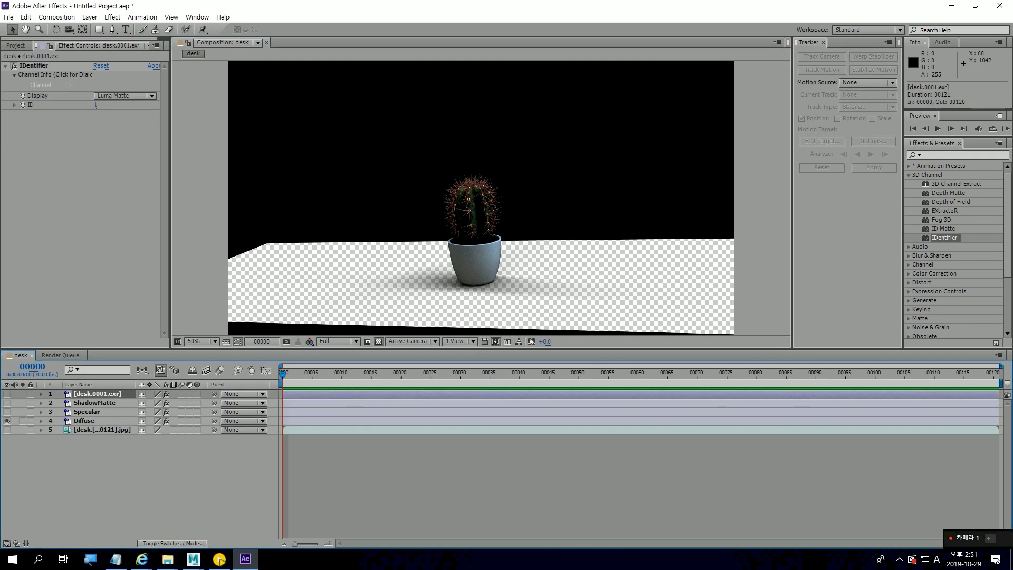
{"action": "key", "text": "Return"}
{"action": "type", "text": "Luma"}
{"action": "key", "text": "Return"}
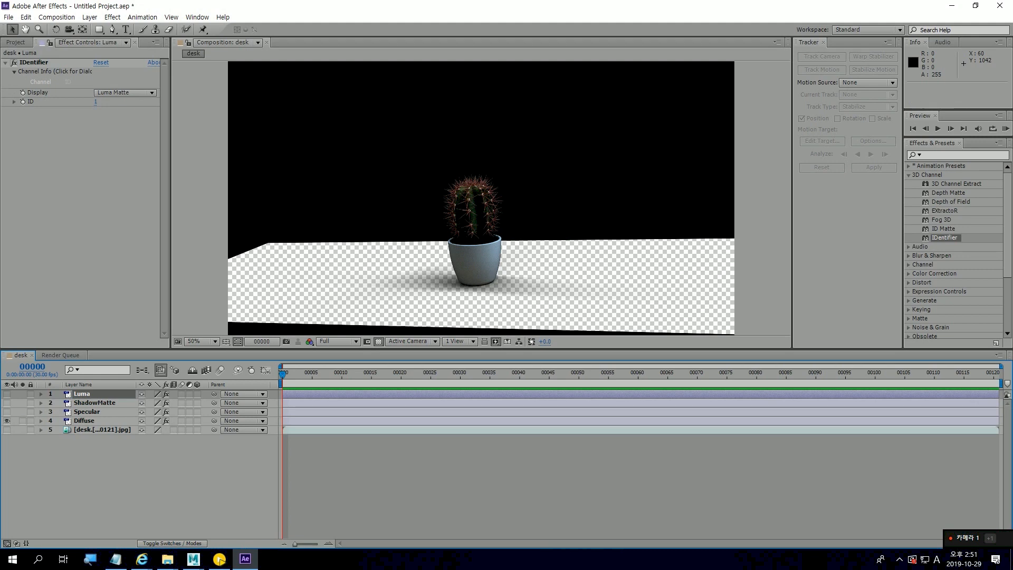
Make the Luma layer visible and move it directly above the Diffuse layer
{"action": "left_click", "coordinate": [7, 394]}
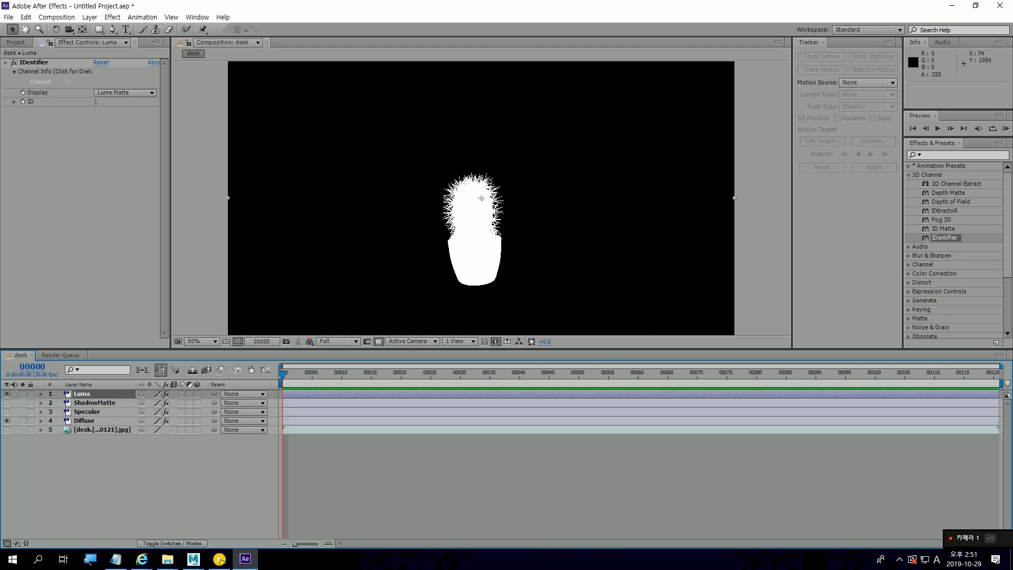
{"action": "left_click_drag", "start_coordinate": [100, 393], "coordinate": [106, 416]}
{"action": "key", "text": "F2"}
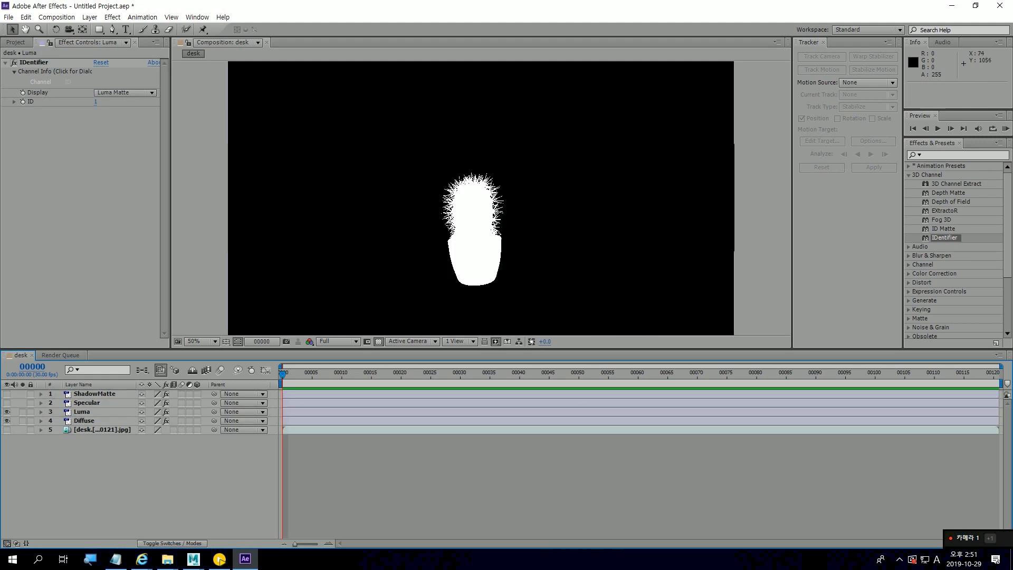
Set the Diffuse layer's track matte to Luma Matte "Luma" and select the Luma and Diffuse layers together
{"action": "left_click", "coordinate": [81, 412]}
{"action": "left_click", "coordinate": [84, 420]}
{"action": "left_click", "coordinate": [82, 411]}
{"action": "left_click", "coordinate": [84, 420]}
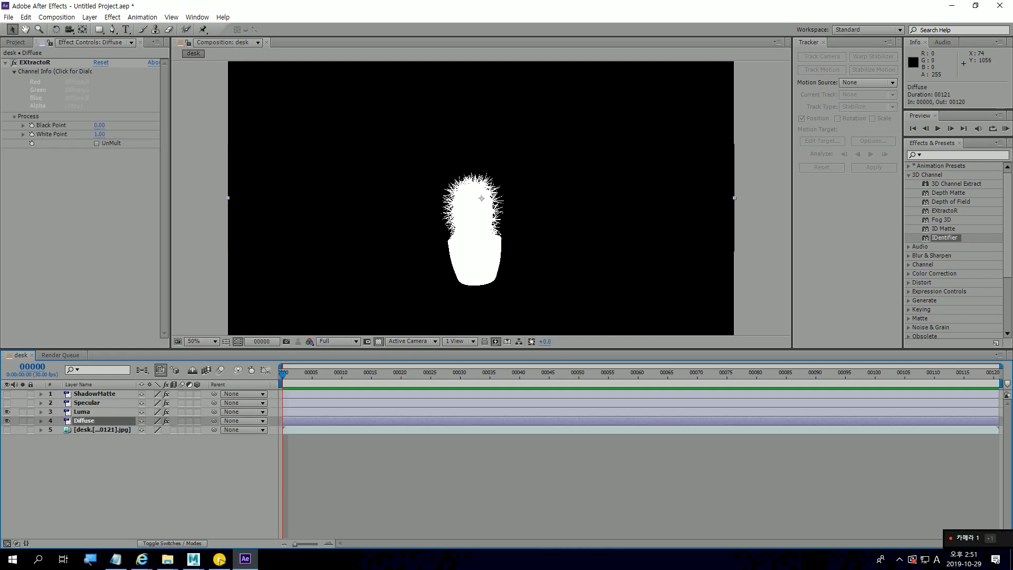
{"action": "key", "text": "F4"}
{"action": "left_click", "coordinate": [203, 421]}
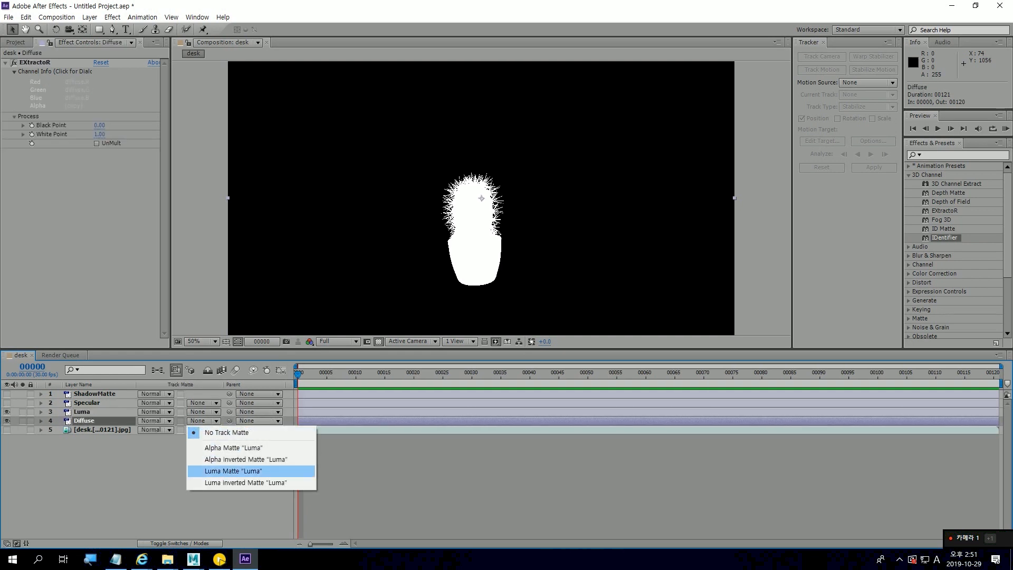
{"action": "left_click", "coordinate": [222, 472]}
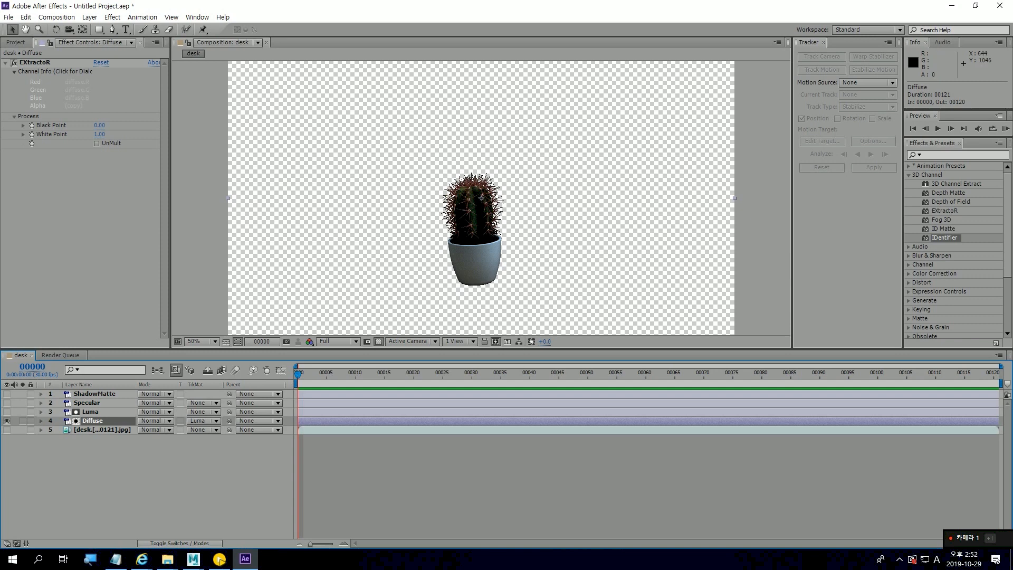
{"action": "left_click", "coordinate": [89, 411]}
{"action": "left_click", "coordinate": [94, 420], "text": "ctrl"}
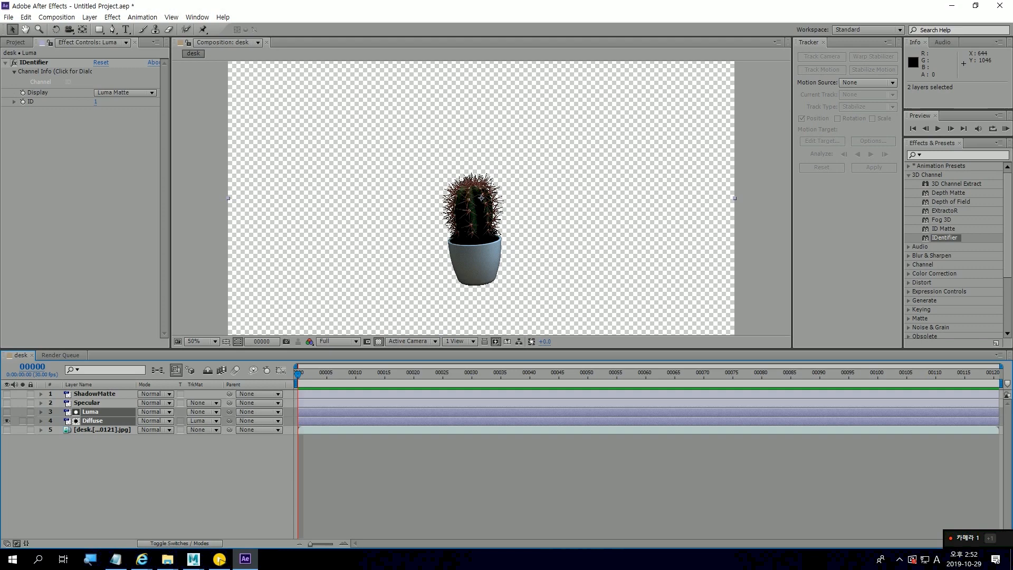
{"action": "key", "text": "ctrl+shift+c"}
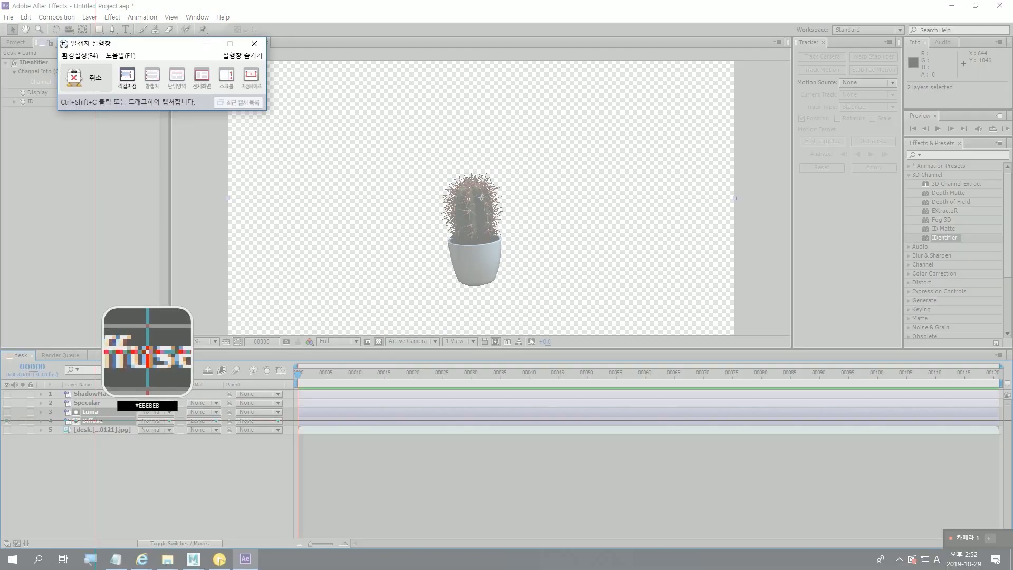
{"action": "left_click", "coordinate": [86, 77]}
{"action": "left_click", "coordinate": [255, 43]}
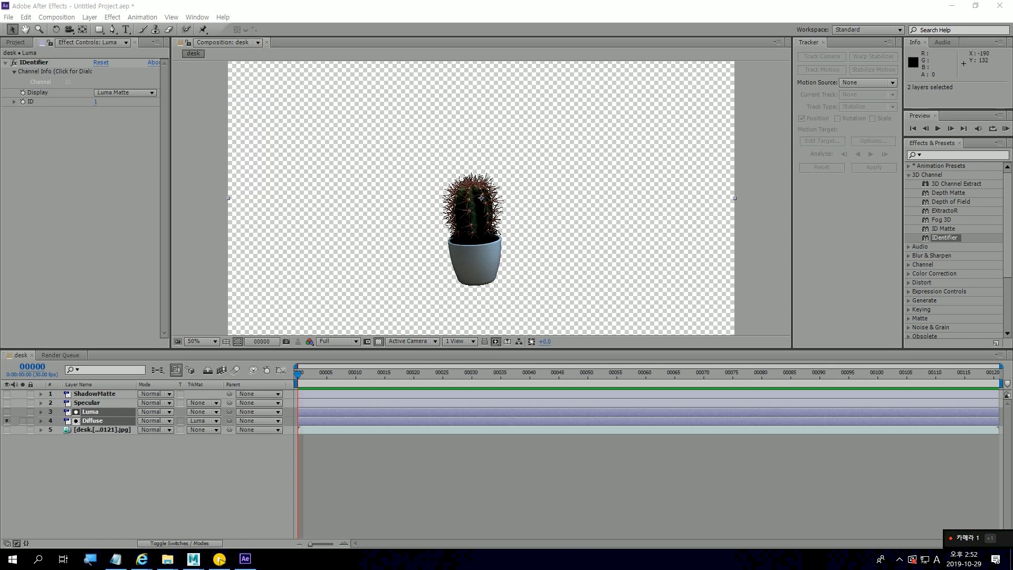
Pre-compose the selected Luma and Diffuse layers into a new composition named Diffuse
{"action": "left_click", "coordinate": [56, 16]}
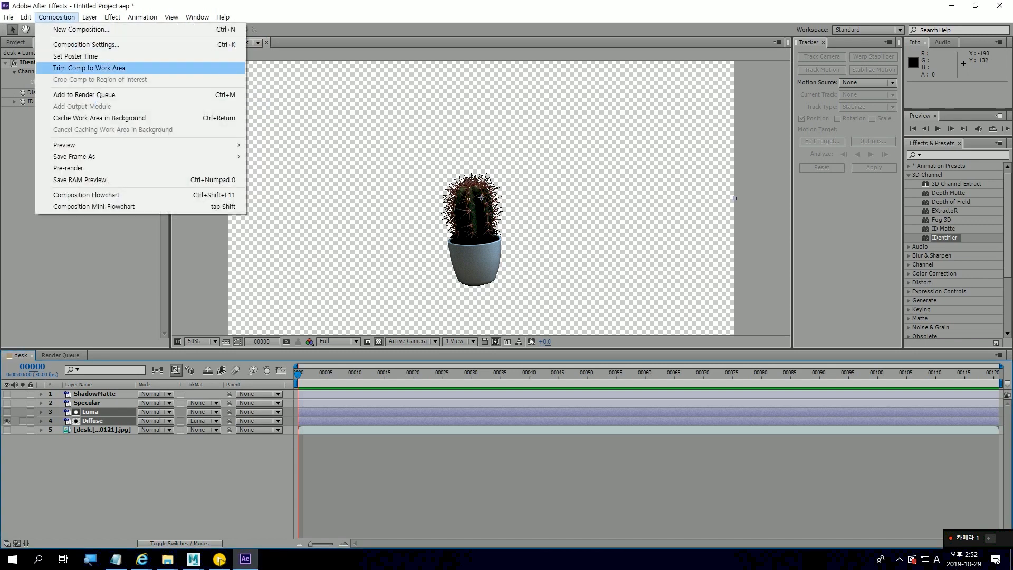
{"action": "mouse_move", "coordinate": [89, 17]}
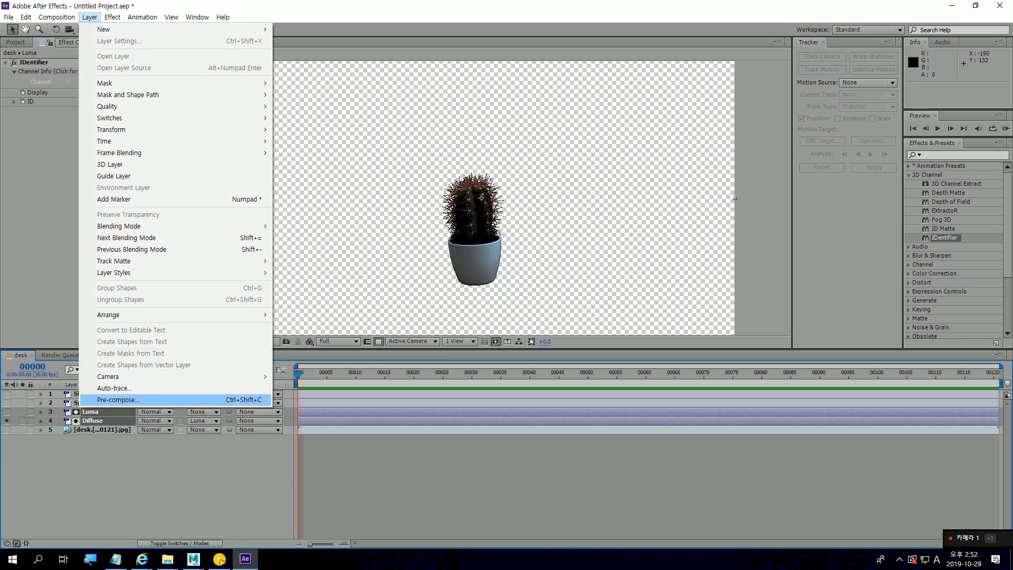
{"action": "left_click", "coordinate": [118, 399]}
{"action": "left_click_drag", "start_coordinate": [562, 224], "coordinate": [694, 161]}
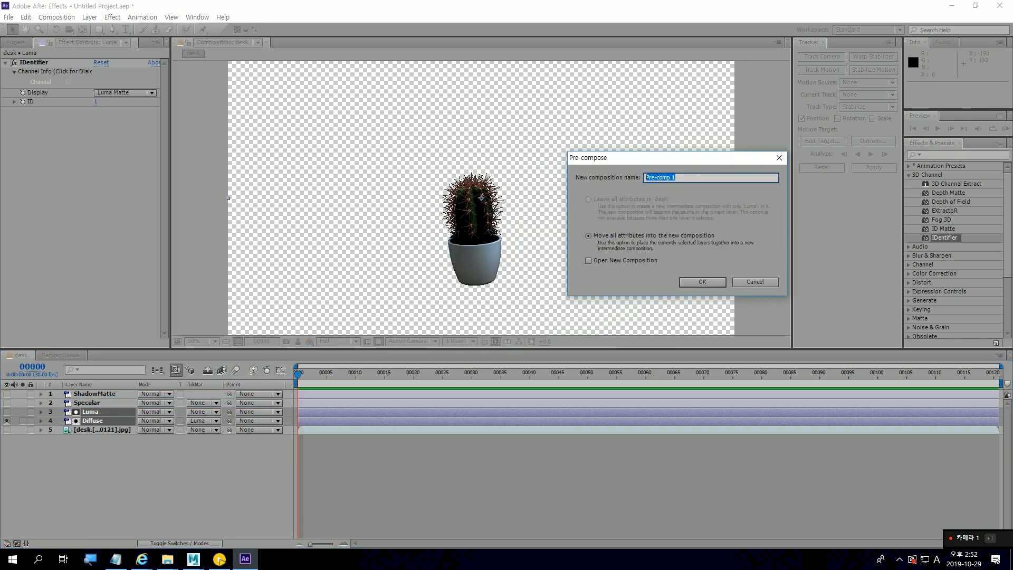
{"action": "type", "text": "O"}
{"action": "key", "text": "Return"}
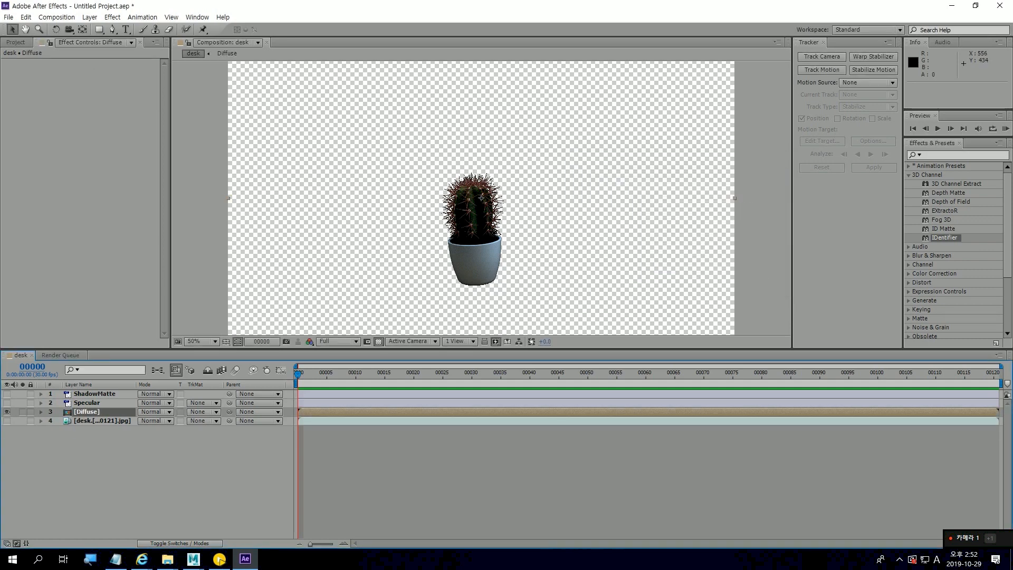
Copy the Luma layer from inside the Diffuse pre-composition and paste it into the desk composition
{"action": "double_click", "coordinate": [87, 411]}
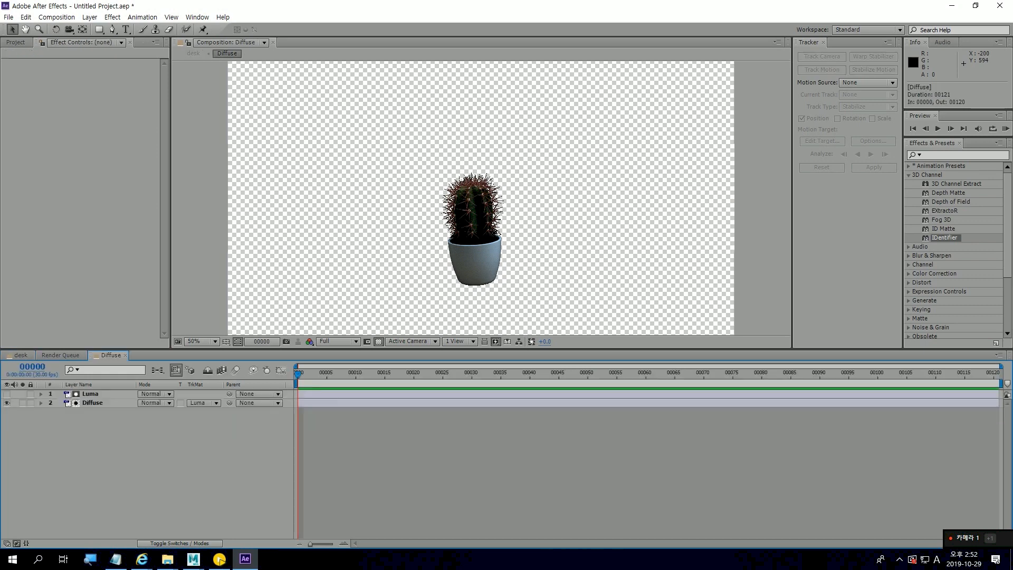
{"action": "left_click", "coordinate": [84, 393]}
{"action": "key", "text": "ctrl+x"}
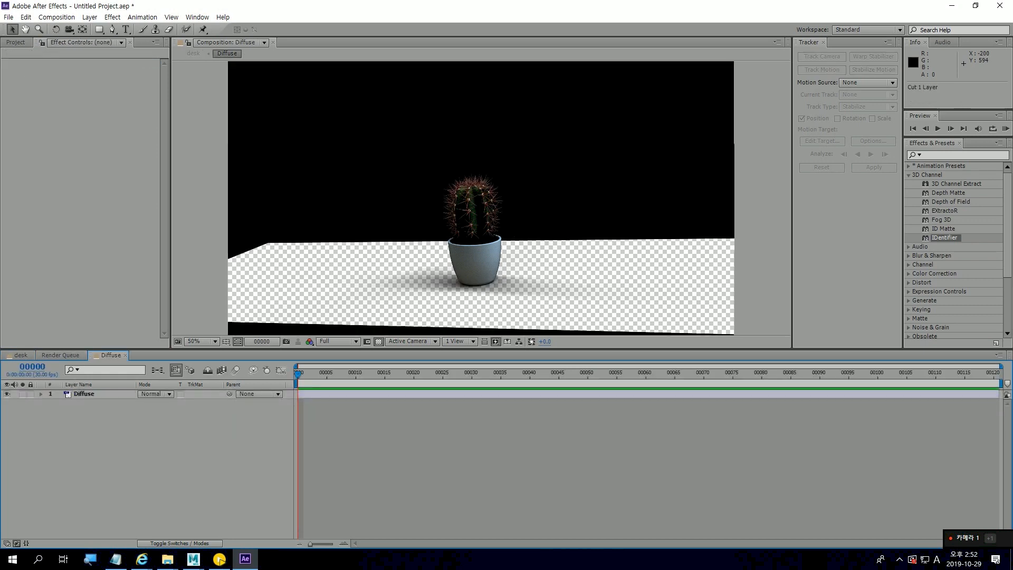
{"action": "key", "text": "ctrl+z"}
{"action": "key", "text": "ctrl+c"}
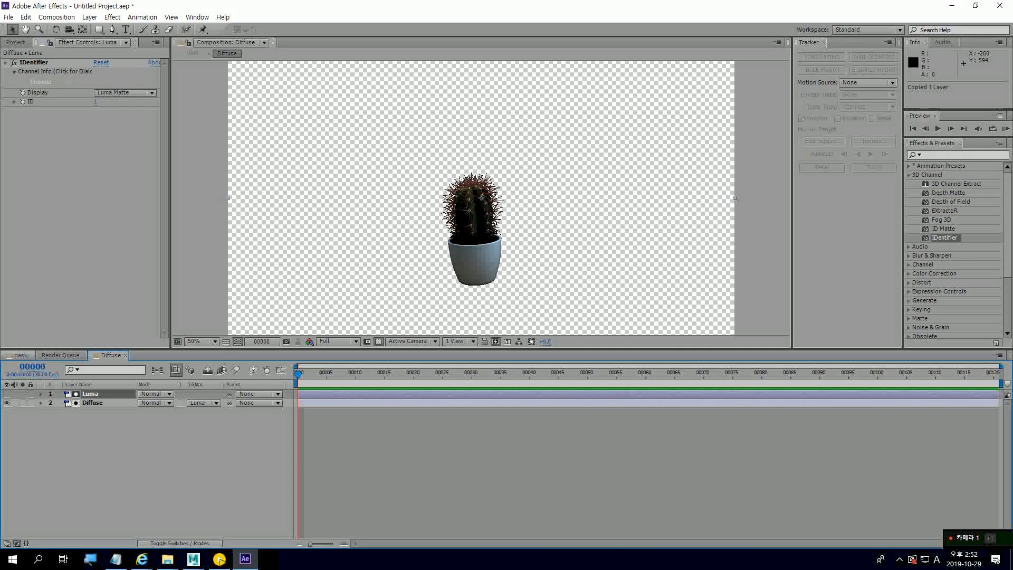
{"action": "left_click", "coordinate": [20, 355]}
{"action": "key", "text": "ctrl+v"}
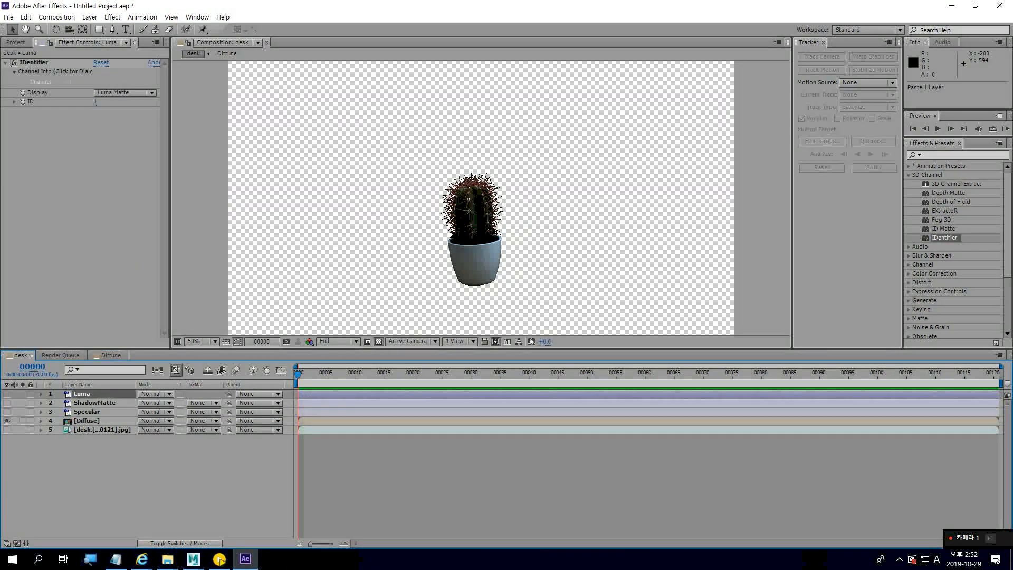
Hide the Diffuse pre-composition, move the pasted Luma layer directly above Specular, and make Luma and Specular visible
{"action": "left_click", "coordinate": [6, 421]}
{"action": "left_click", "coordinate": [95, 402]}
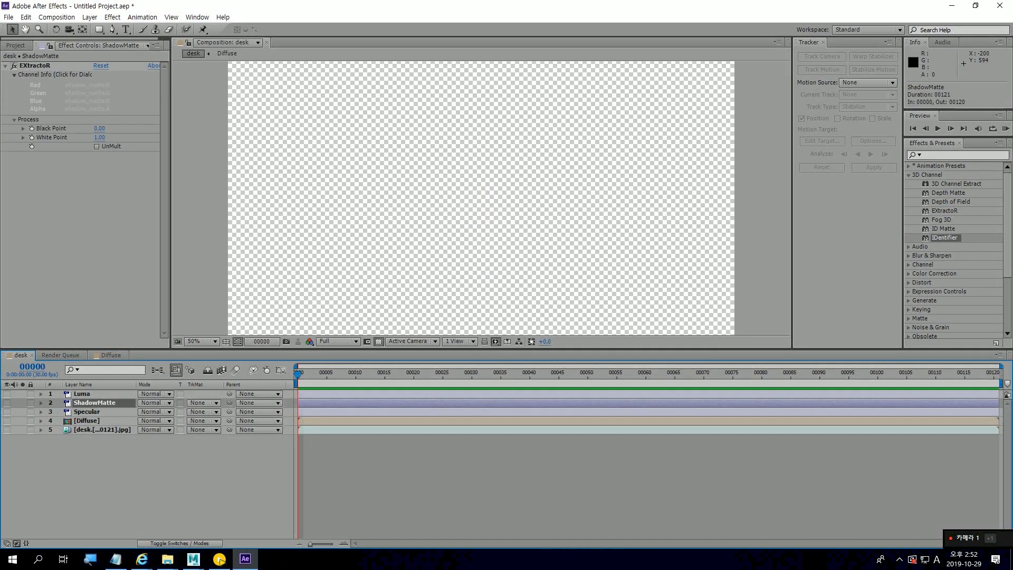
{"action": "left_click_drag", "start_coordinate": [89, 393], "coordinate": [90, 407]}
{"action": "left_click", "coordinate": [7, 412]}
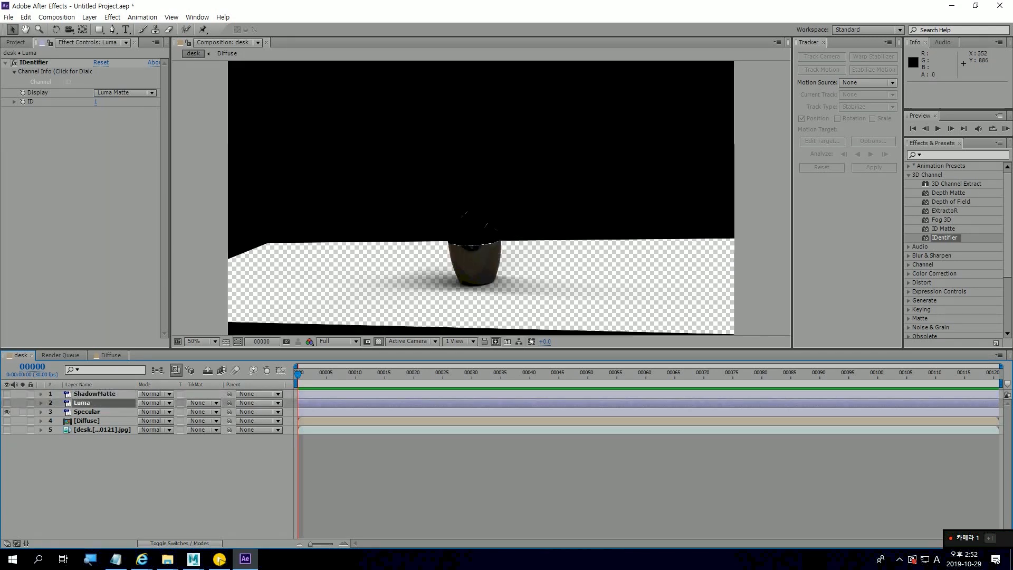
{"action": "left_click", "coordinate": [7, 402]}
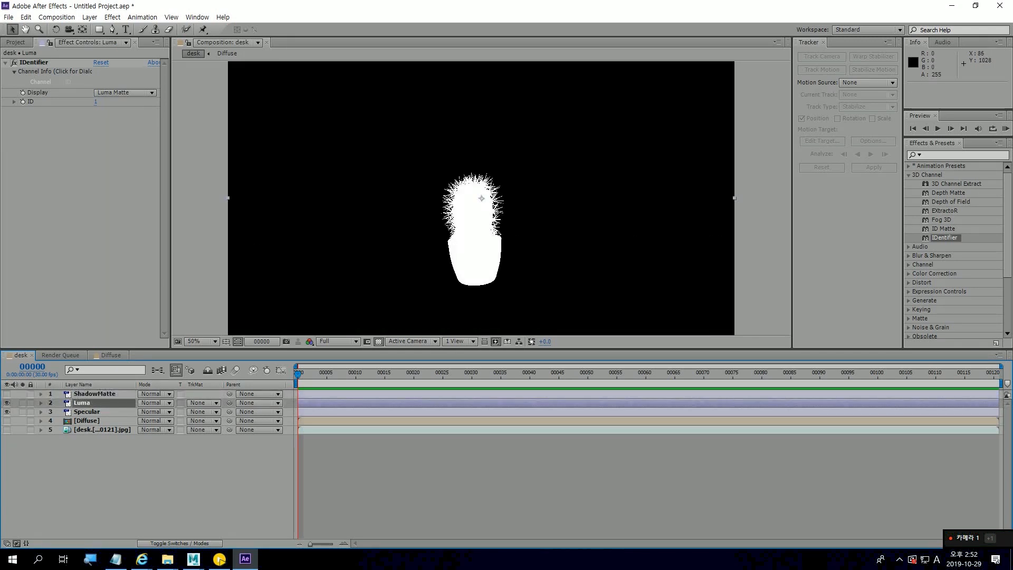
Set the Specular layer's track matte to Luma Matte "Luma"
{"action": "left_click", "coordinate": [87, 412]}
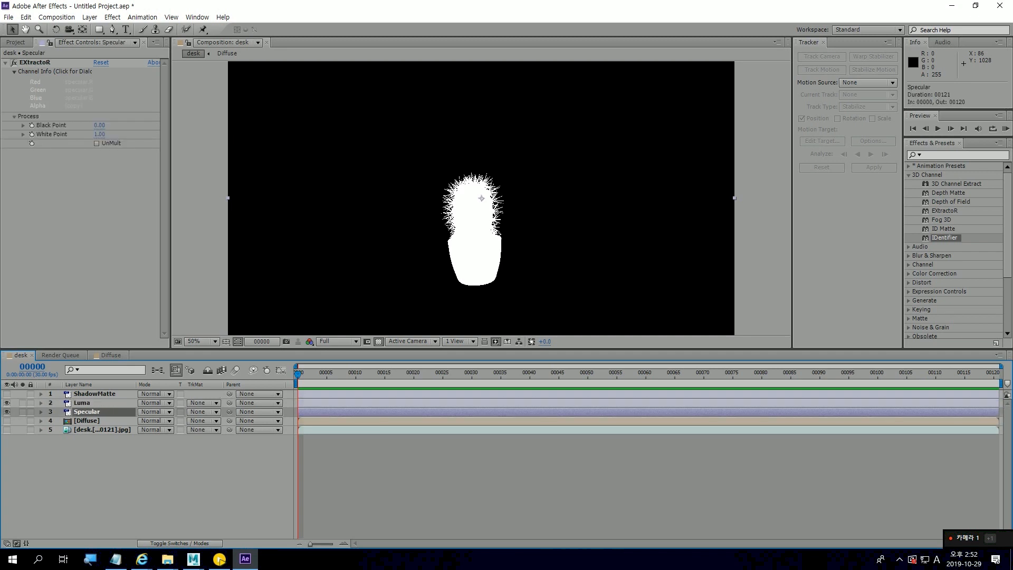
{"action": "left_click", "coordinate": [203, 411]}
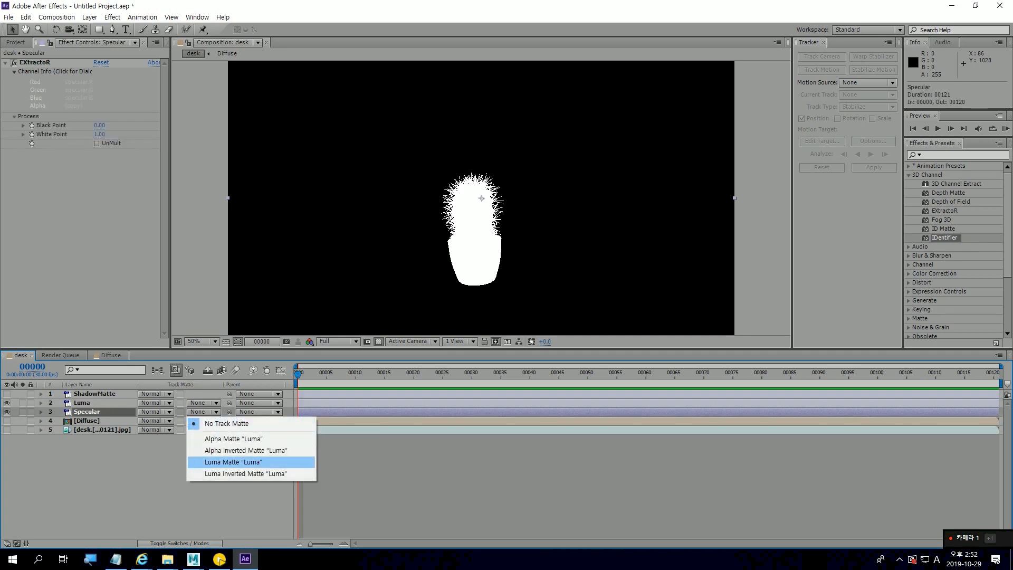
{"action": "left_click", "coordinate": [233, 462]}
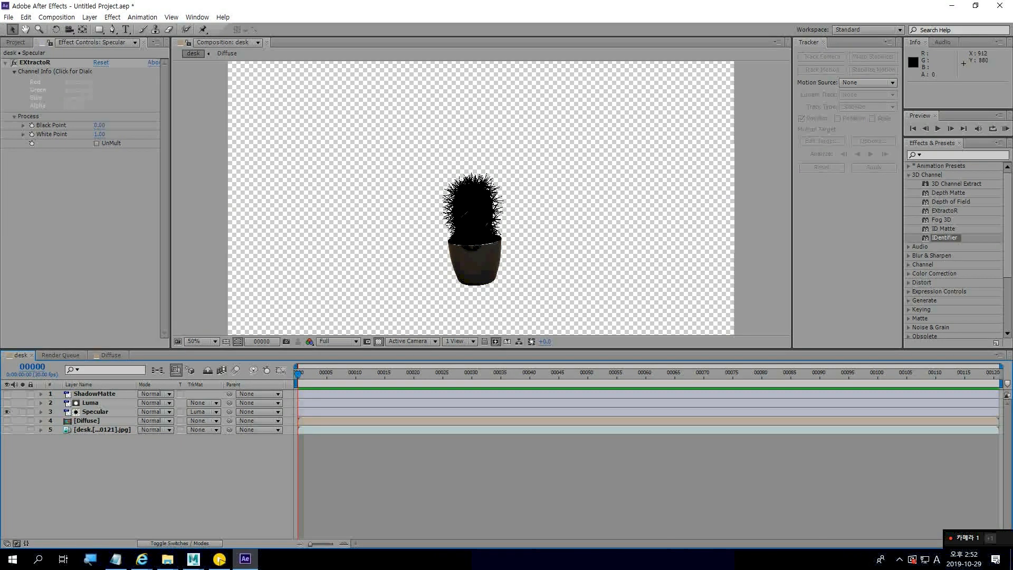
Duplicate the Luma layer and move the copy directly above ShadowMatte
{"action": "left_click", "coordinate": [90, 403]}
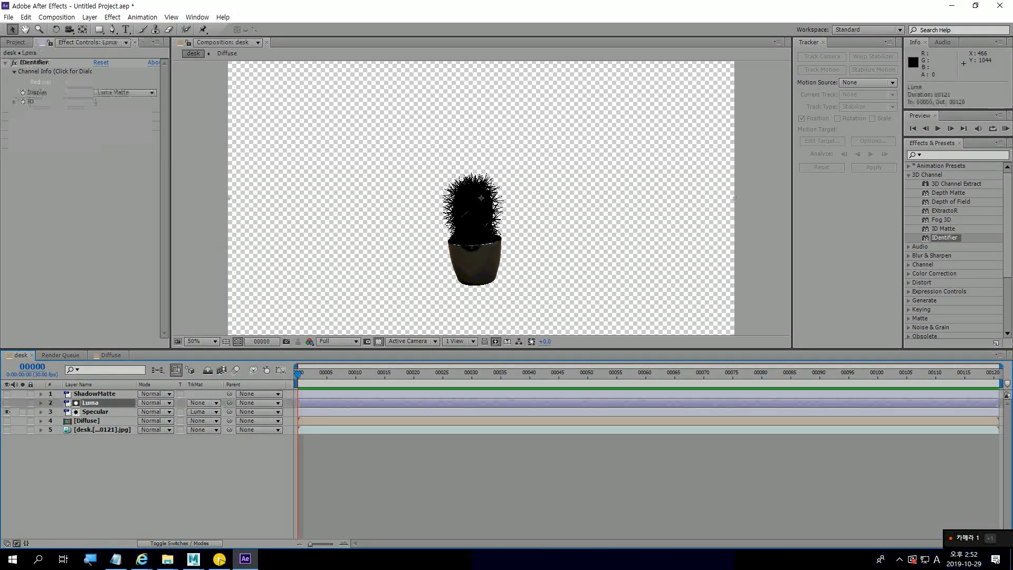
{"action": "key", "text": "ctrl+d"}
{"action": "left_click_drag", "start_coordinate": [90, 403], "coordinate": [89, 390]}
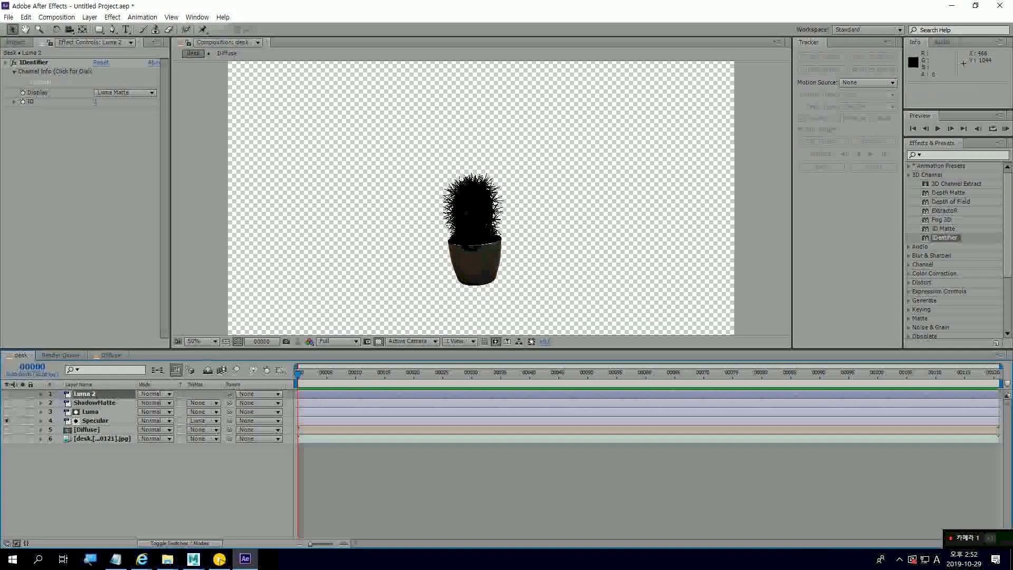
Select the Luma layer together with the Specular layer it mattes
{"action": "left_click", "coordinate": [90, 414]}
{"action": "key", "text": "ctrl+d"}
{"action": "left_click", "coordinate": [91, 412]}
{"action": "left_click", "coordinate": [95, 420], "text": "ctrl"}
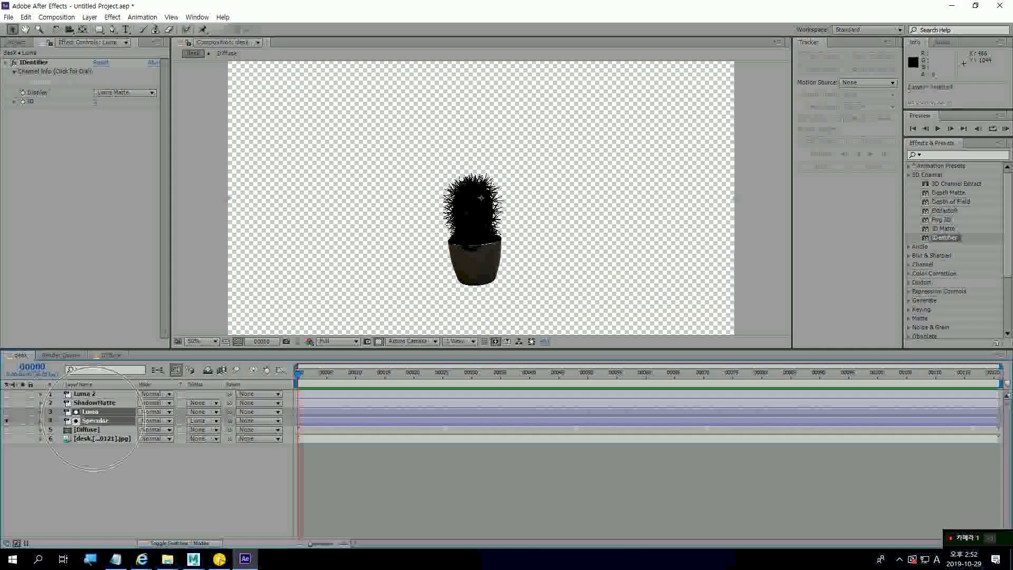
{"action": "key", "text": "ctrl+shift+c"}
{"action": "left_click", "coordinate": [93, 421]}
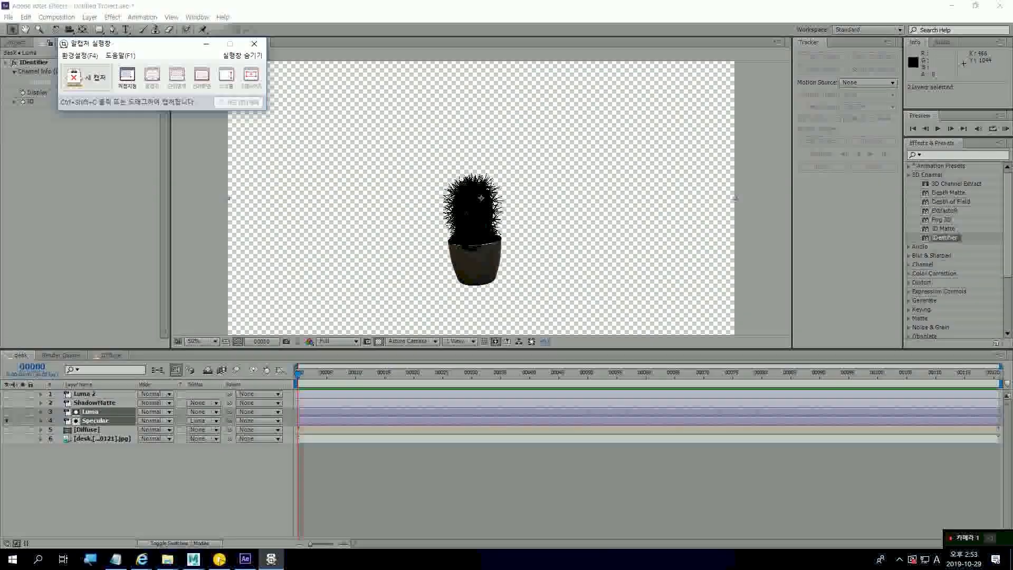
{"action": "left_click", "coordinate": [242, 55]}
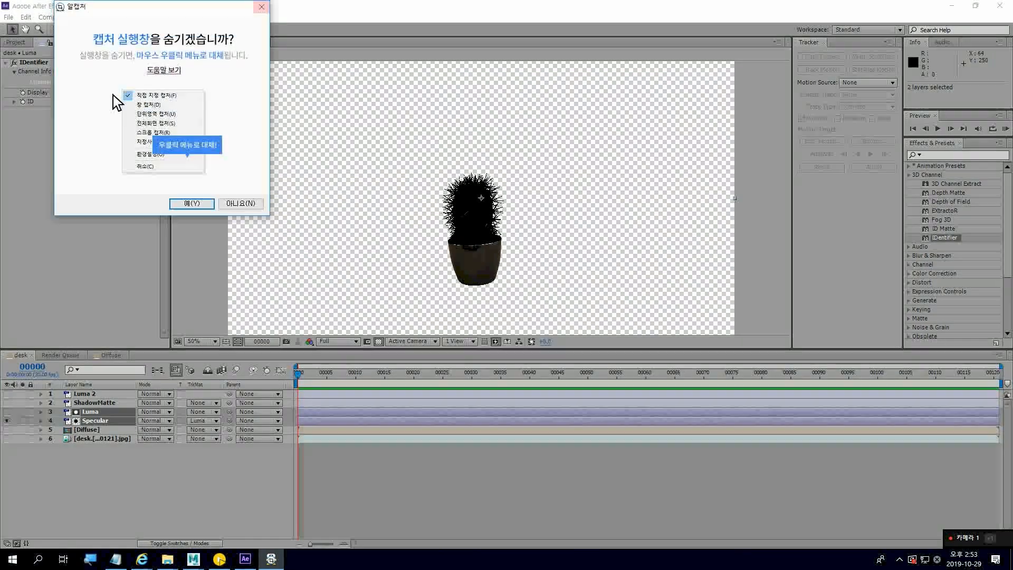
{"action": "left_click", "coordinate": [239, 204]}
{"action": "left_click", "coordinate": [255, 44]}
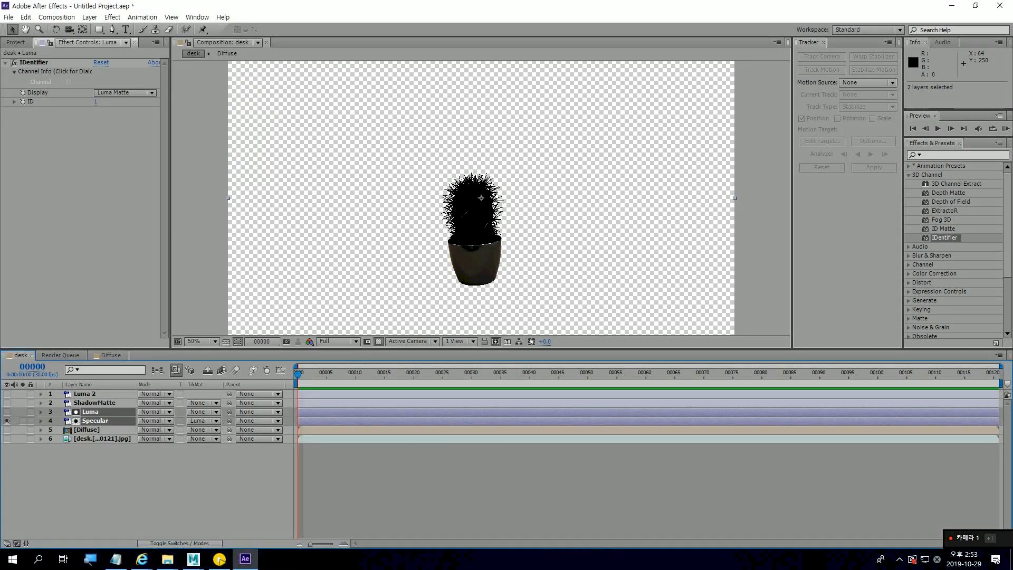
Pre-compose the selected Luma and Specular layers into a new composition named Specular, moving all attributes into it
{"action": "left_click", "coordinate": [89, 17]}
{"action": "left_click", "coordinate": [117, 400]}
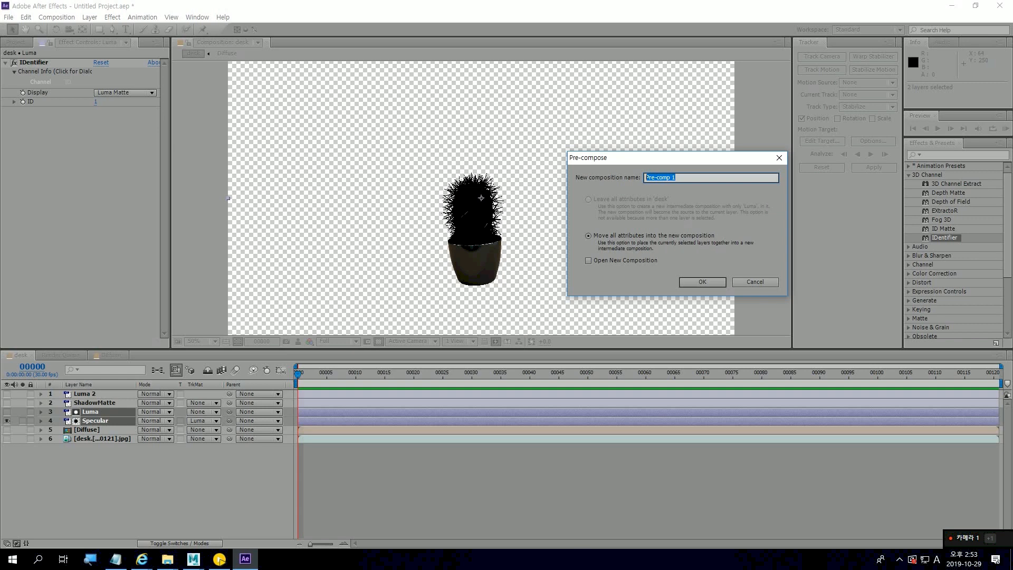
{"action": "type", "text": "Specular"}
{"action": "key", "text": "Return"}
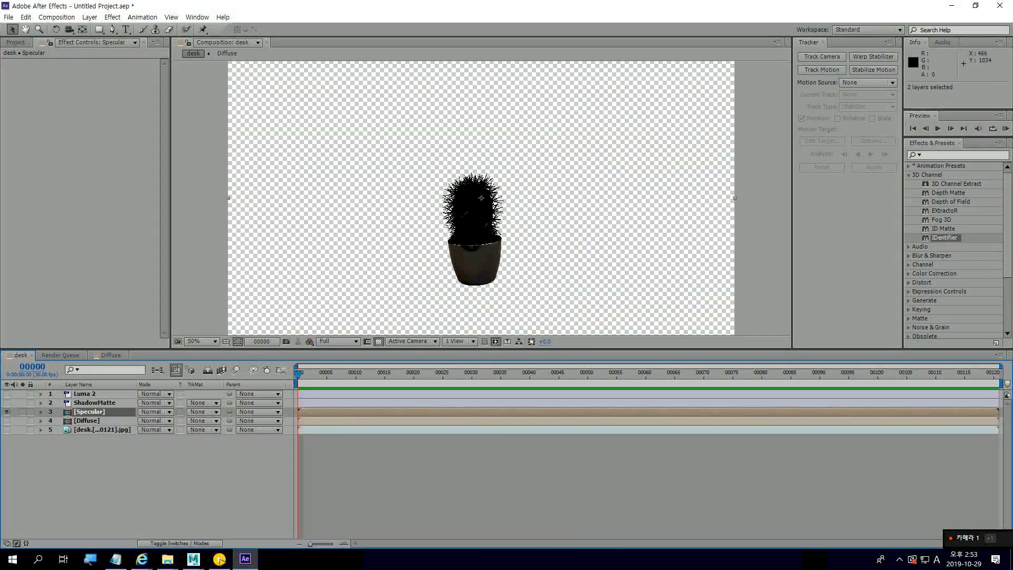
Hide the Specular pre-composition and make the desk footage and the Diffuse pre-composition visible
{"action": "left_click", "coordinate": [7, 403]}
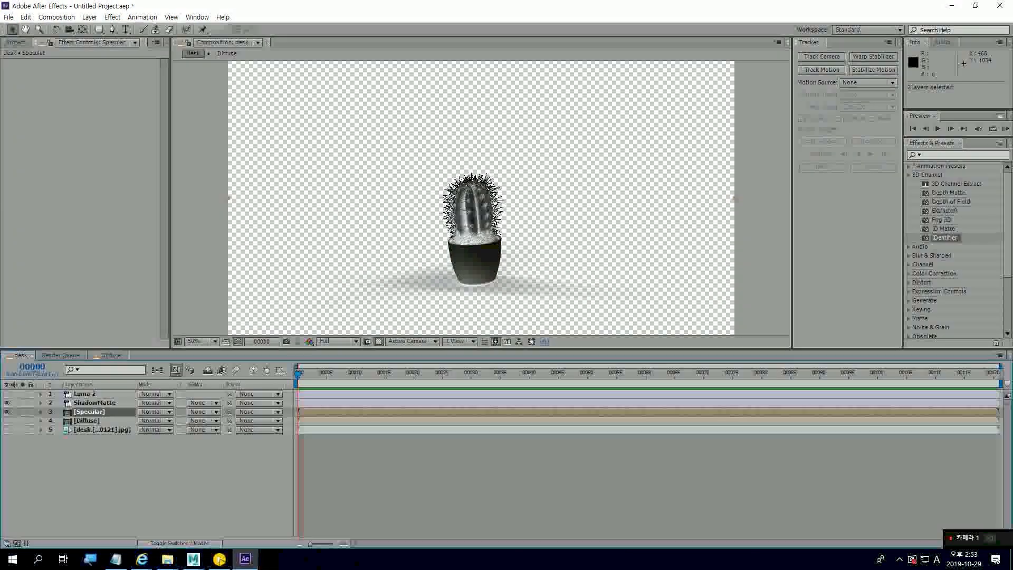
{"action": "left_click", "coordinate": [7, 403]}
{"action": "left_click", "coordinate": [6, 411]}
{"action": "left_click", "coordinate": [7, 429]}
{"action": "key", "text": "ctrl+shift+a"}
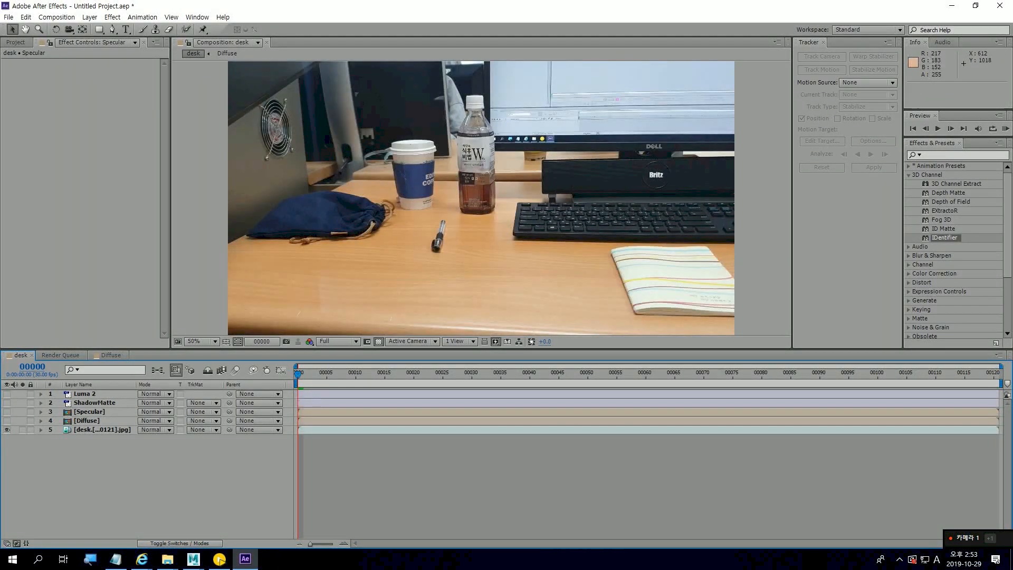
{"action": "left_click", "coordinate": [95, 420]}
{"action": "left_click", "coordinate": [6, 420]}
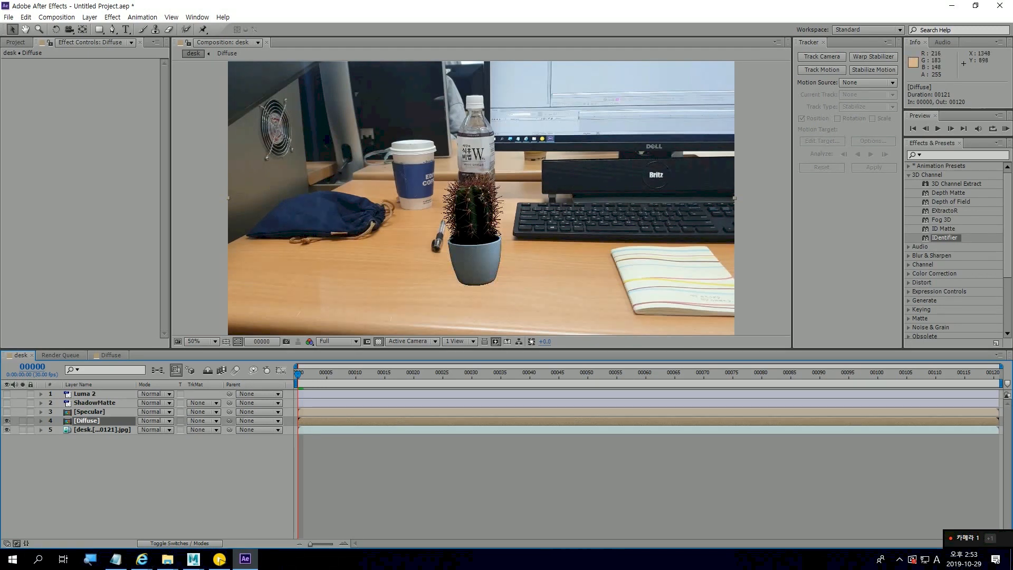
Make ShadowMatte visible, move it directly above the desk footage, and hide the Diffuse pre-composition
{"action": "left_click", "coordinate": [95, 403]}
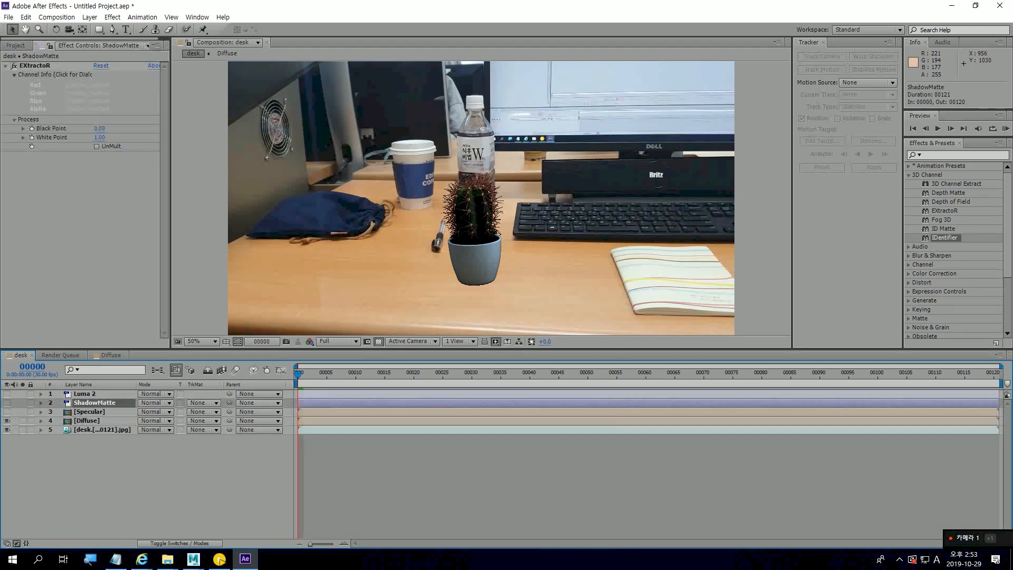
{"action": "left_click", "coordinate": [7, 403]}
{"action": "left_click_drag", "start_coordinate": [94, 403], "coordinate": [95, 425]}
{"action": "left_click", "coordinate": [7, 411]}
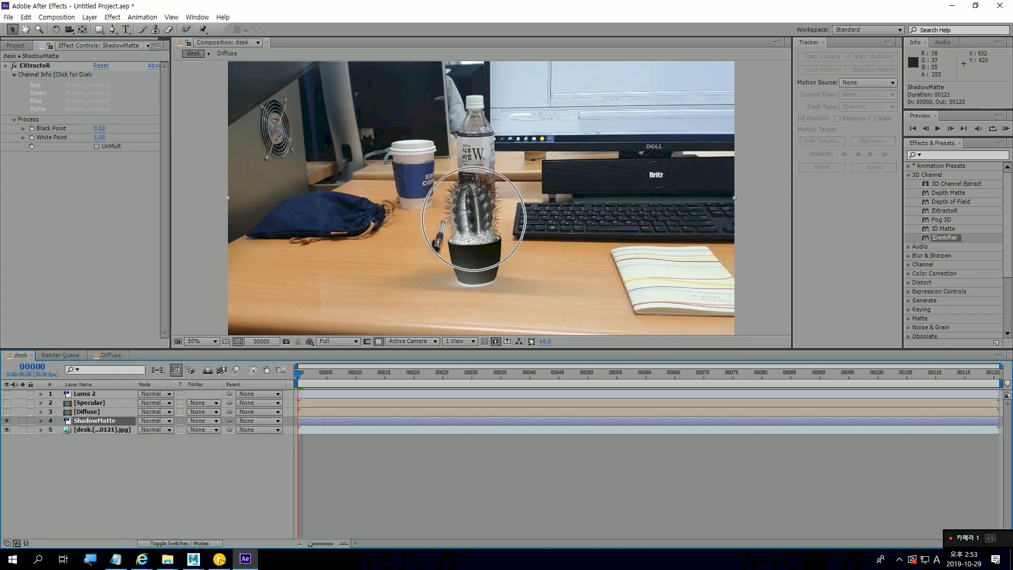
Create a new adjustment layer in the desk composition with no layers selected
{"action": "key", "text": "ctrl+shift+a"}
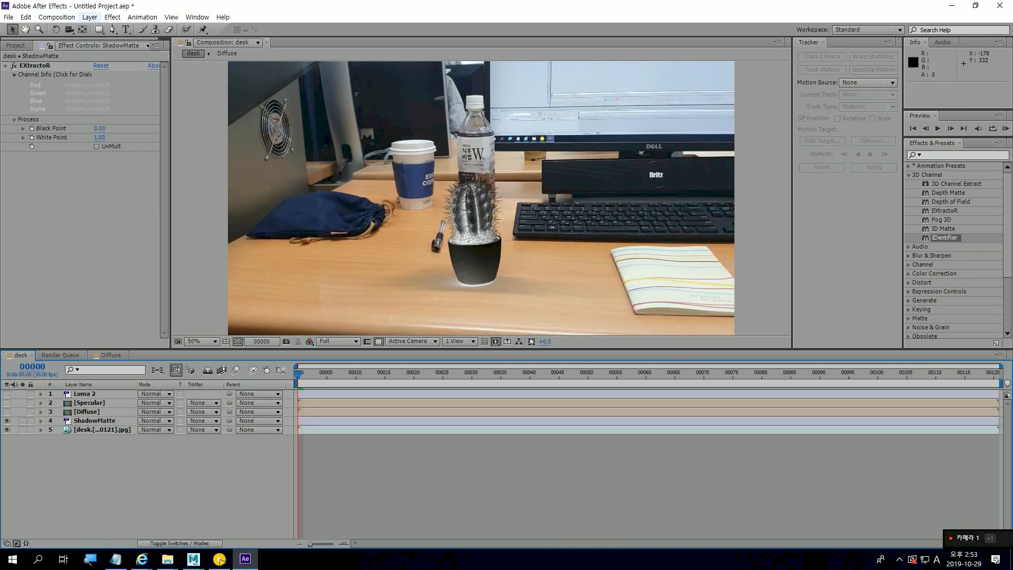
{"action": "left_click", "coordinate": [89, 16]}
{"action": "left_click", "coordinate": [89, 17]}
{"action": "left_click", "coordinate": [90, 17]}
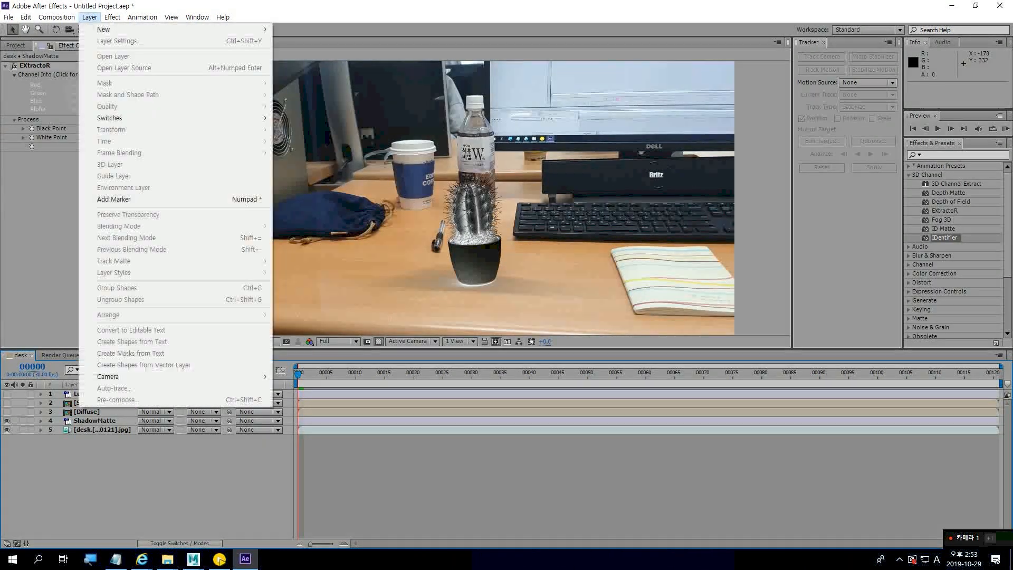
{"action": "mouse_move", "coordinate": [121, 29]}
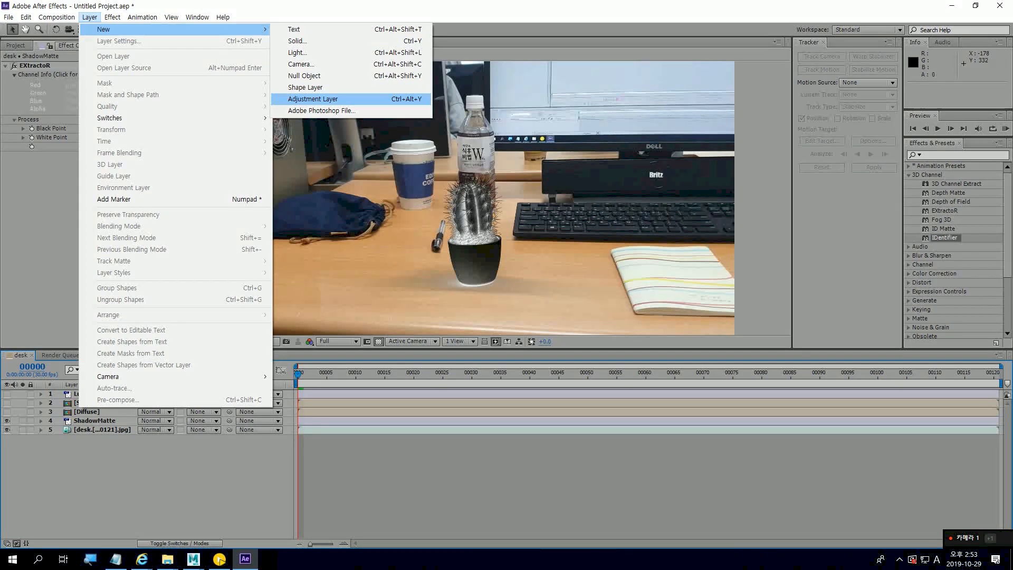
{"action": "left_click", "coordinate": [314, 99]}
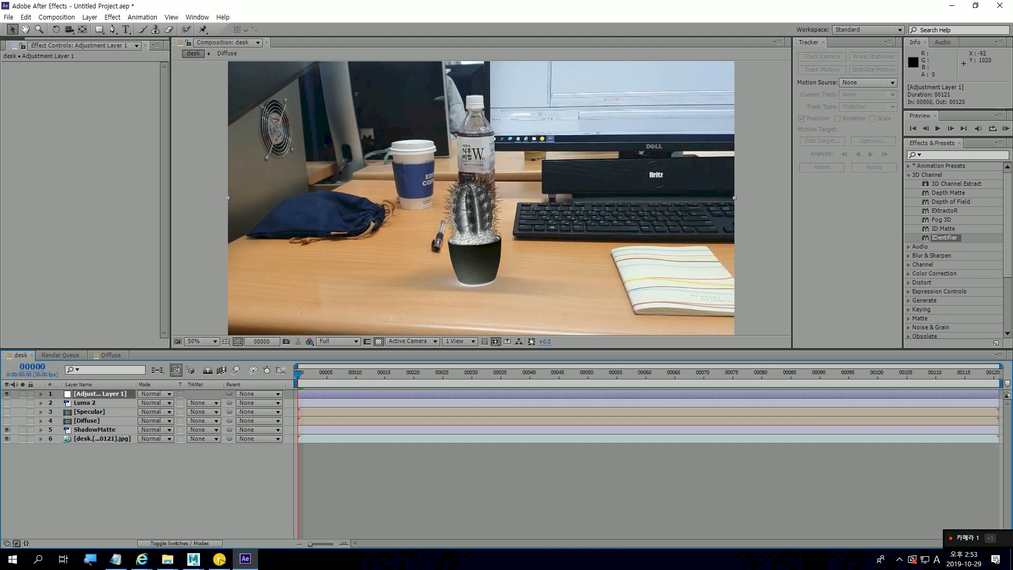
Move the adjustment layer between ShadowMatte and the desk footage
{"action": "left_click", "coordinate": [95, 403]}
{"action": "left_click", "coordinate": [95, 412]}
{"action": "left_click", "coordinate": [95, 421]}
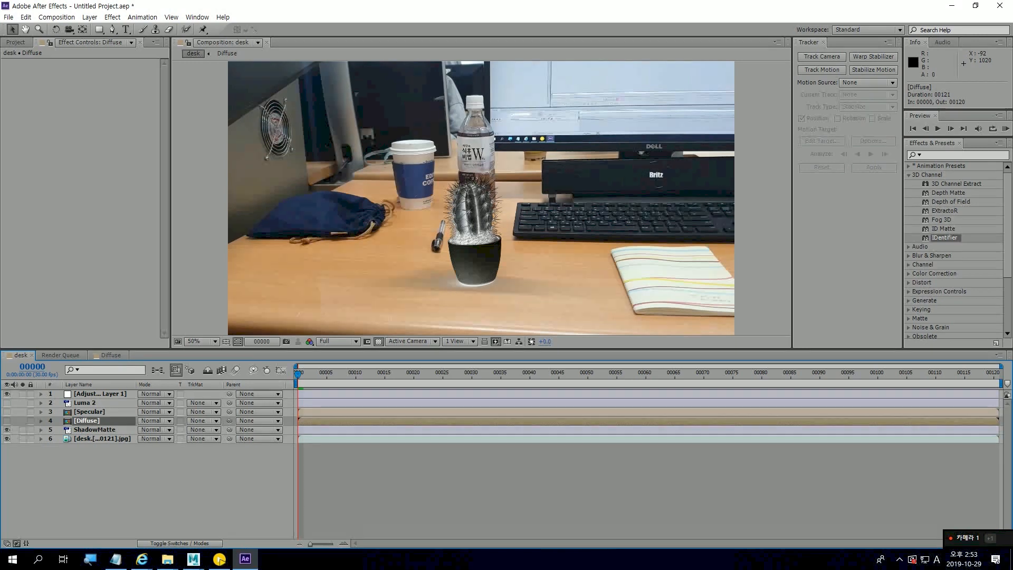
{"action": "left_click", "coordinate": [100, 393]}
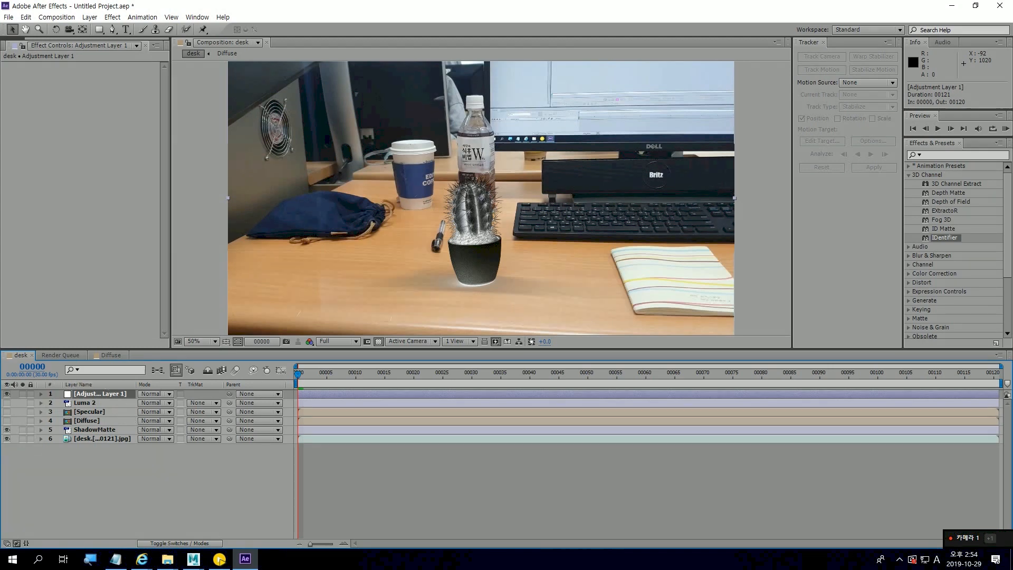
{"action": "left_click_drag", "start_coordinate": [100, 394], "coordinate": [100, 434]}
{"action": "left_click", "coordinate": [91, 438]}
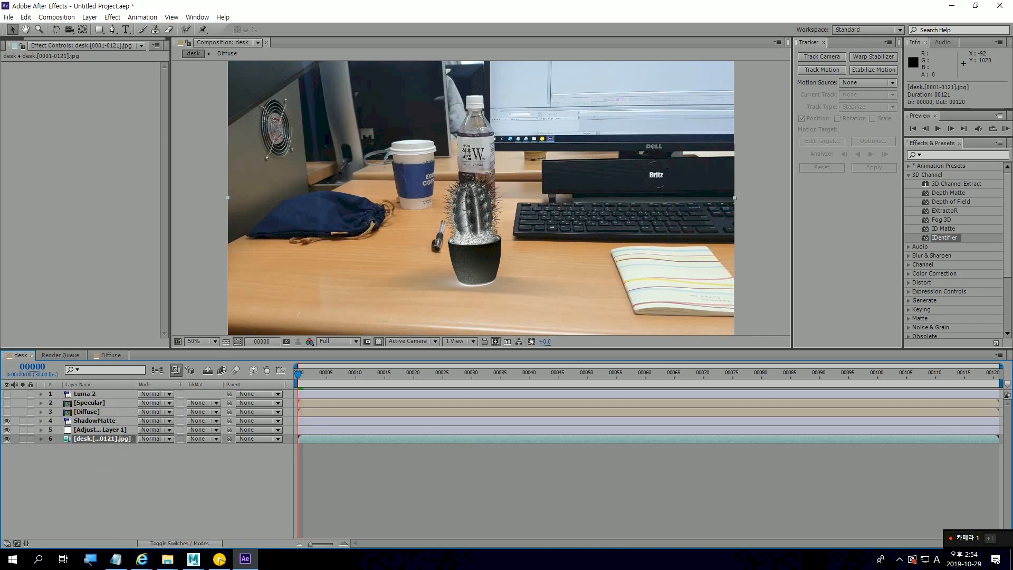
Find the Curves effect and apply it to the adjustment layer
{"action": "left_click", "coordinate": [92, 430]}
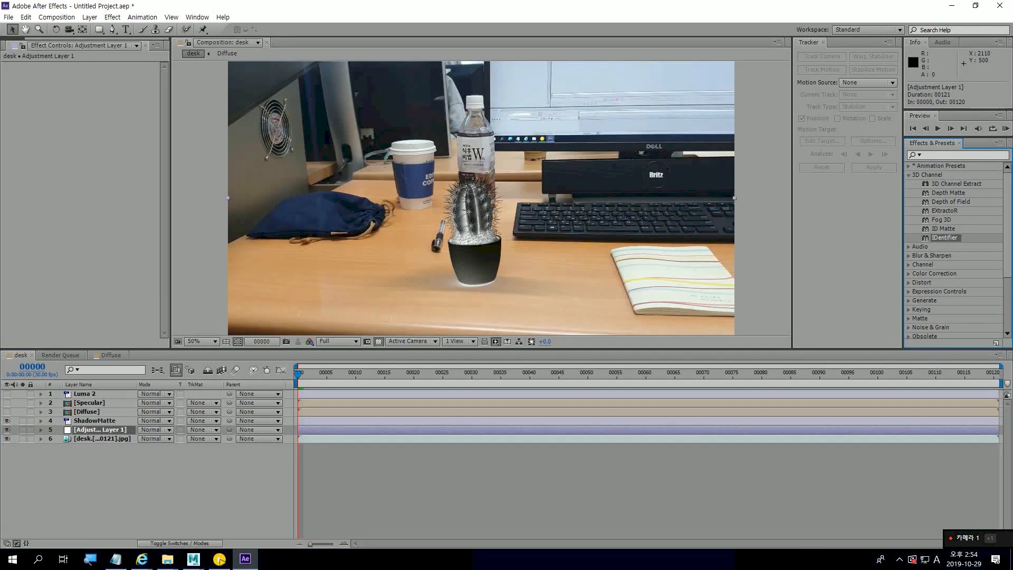
{"action": "left_click", "coordinate": [937, 155]}
{"action": "type", "text": "curve"}
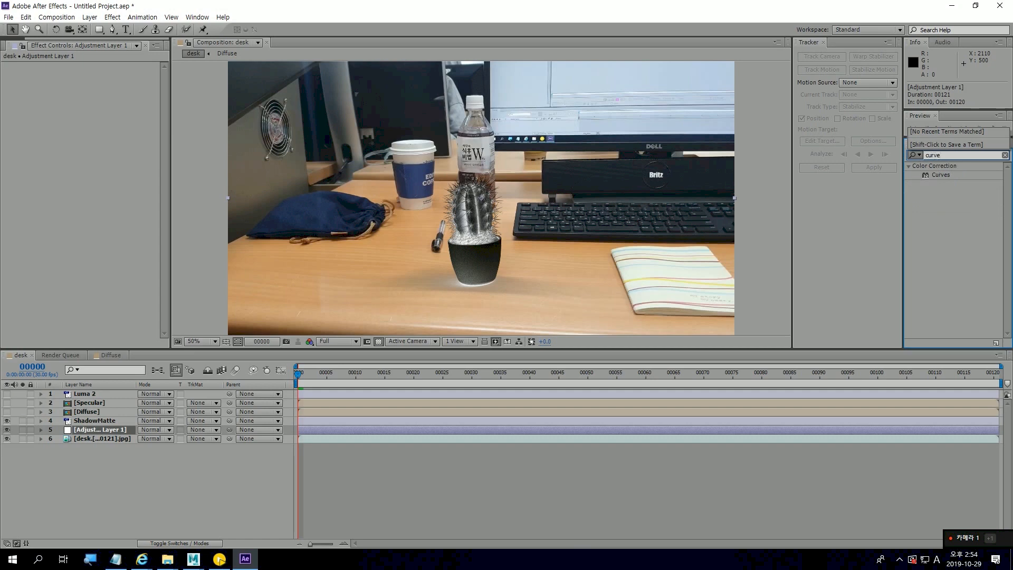
{"action": "left_click_drag", "start_coordinate": [941, 175], "coordinate": [104, 431]}
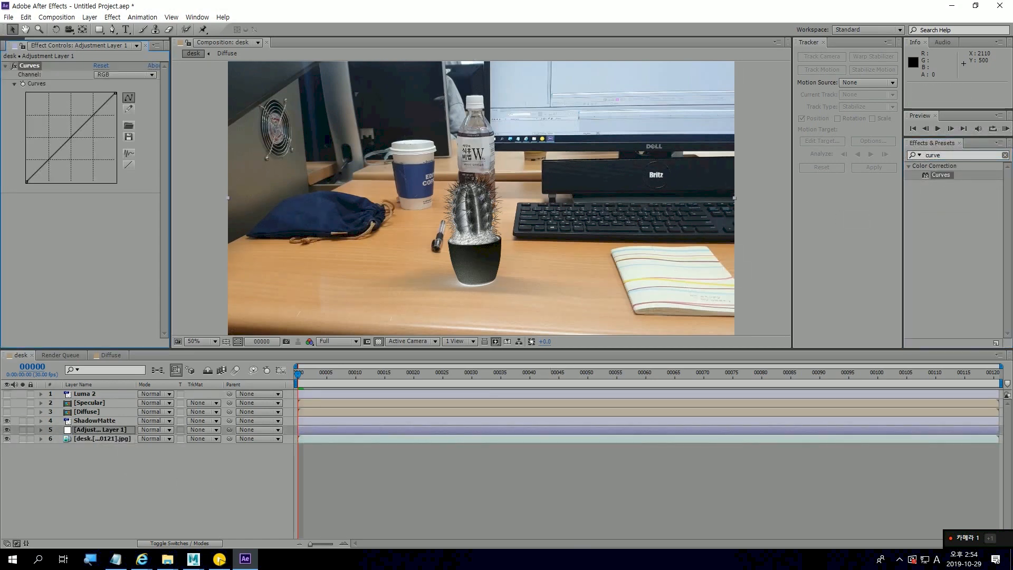
Pull the shadows and highlights of the adjustment layer's RGB curve down to darken the desk footage
{"action": "left_click_drag", "start_coordinate": [54, 154], "coordinate": [54, 169]}
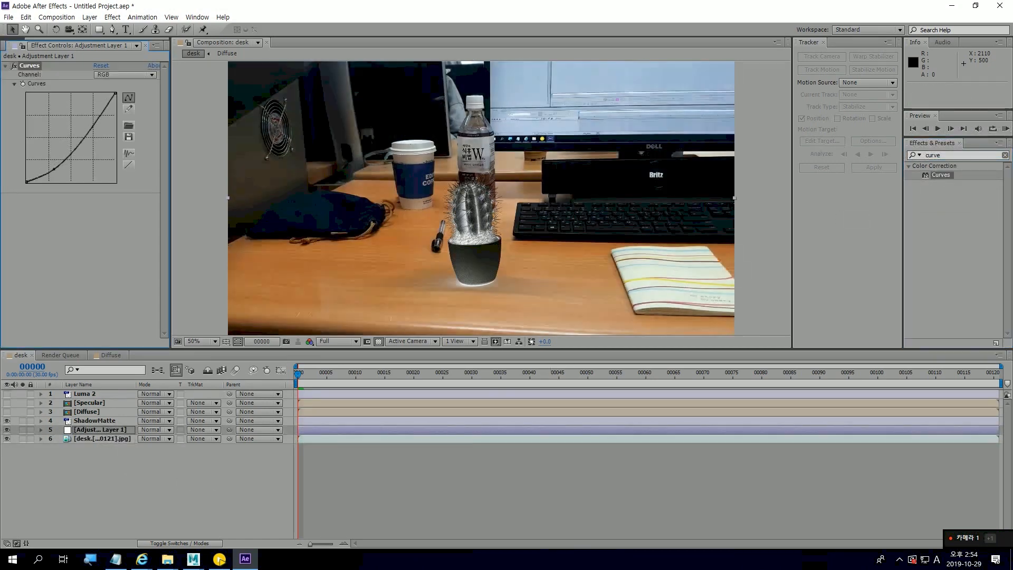
{"action": "left_click_drag", "start_coordinate": [101, 114], "coordinate": [101, 123]}
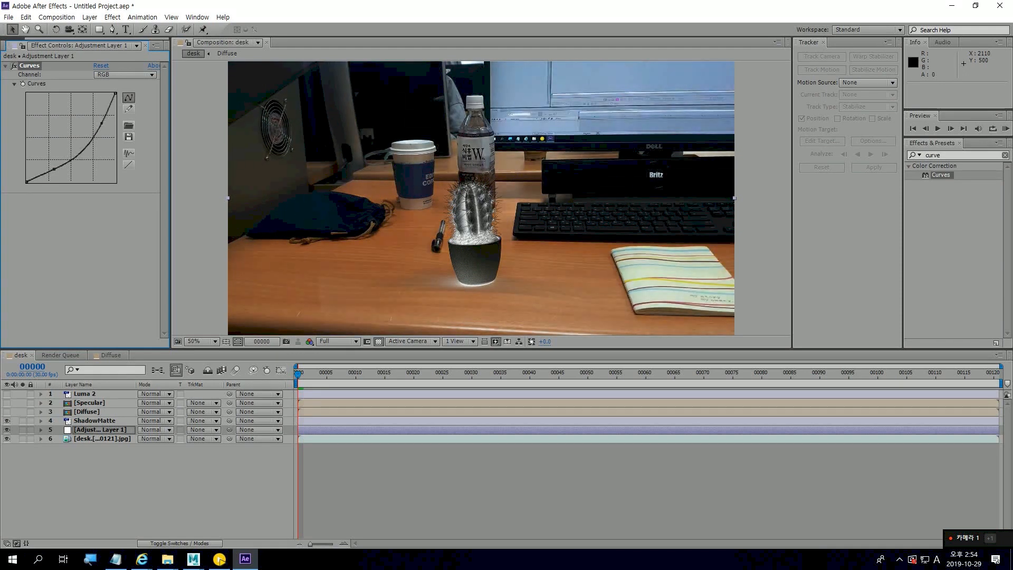
{"action": "left_click_drag", "start_coordinate": [54, 169], "coordinate": [54, 173]}
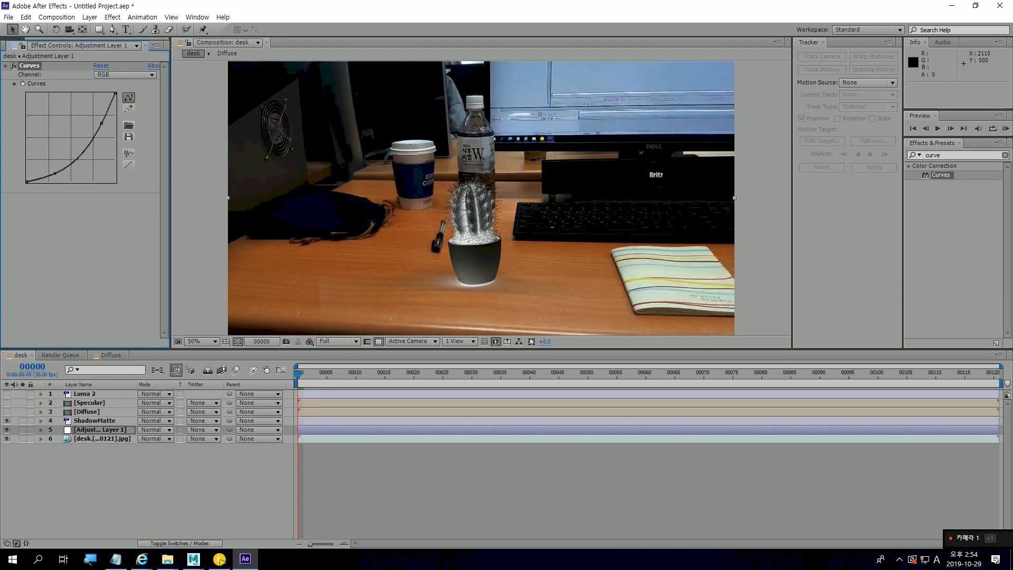
Set the adjustment layer's track matte to Luma Matte "ShadowMatte"
{"action": "left_click", "coordinate": [94, 421]}
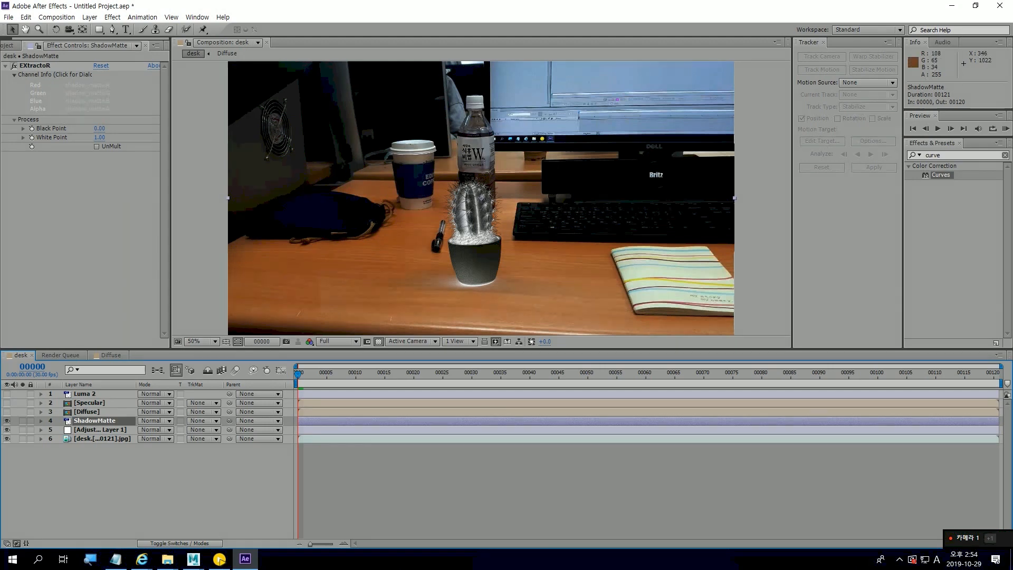
{"action": "left_click", "coordinate": [203, 429]}
{"action": "left_click", "coordinate": [242, 480]}
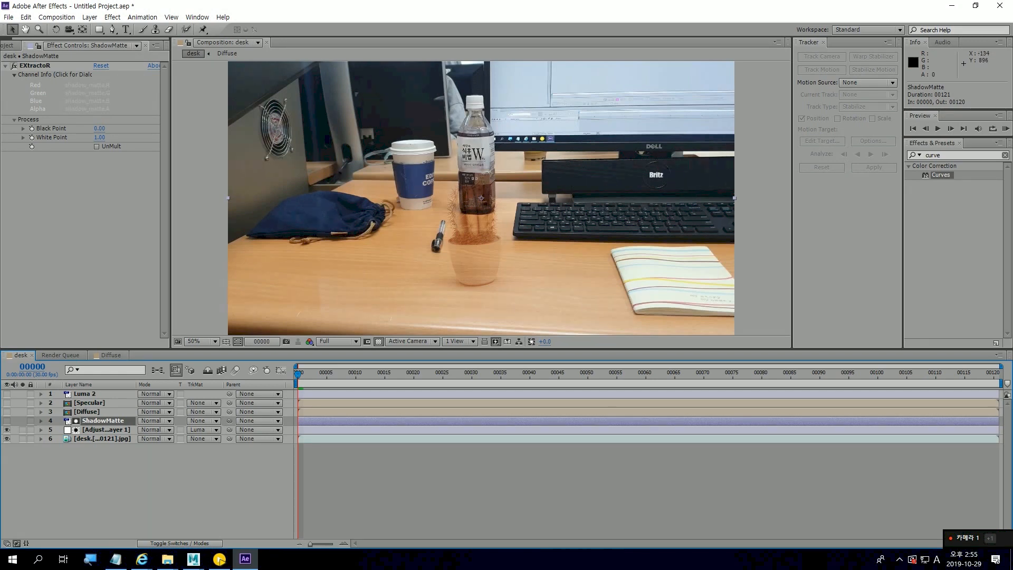
Move the Diffuse pre-composition directly below the adjustment layer and make it visible
{"action": "left_click_drag", "start_coordinate": [87, 412], "coordinate": [87, 434]}
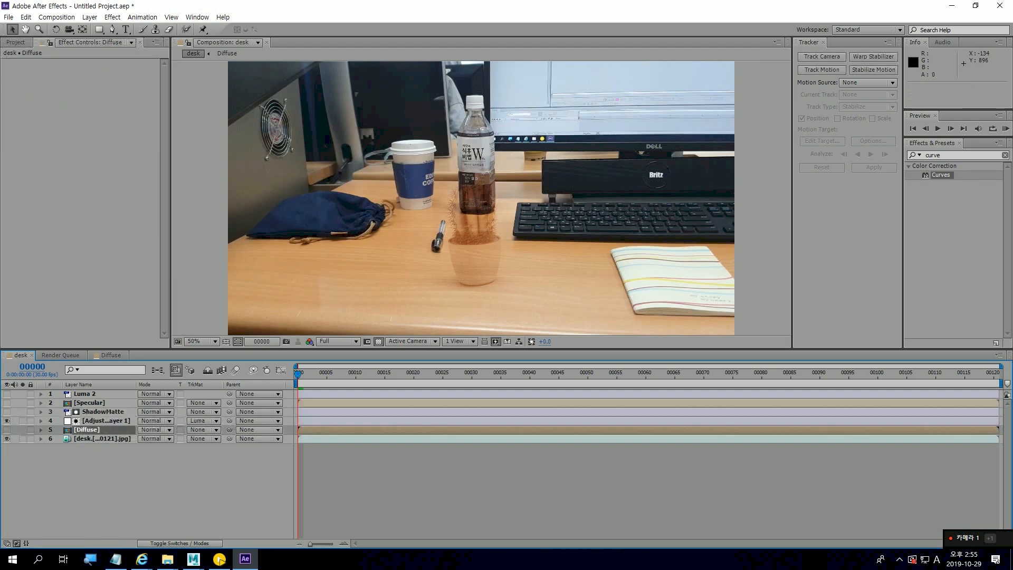
{"action": "left_click", "coordinate": [7, 429]}
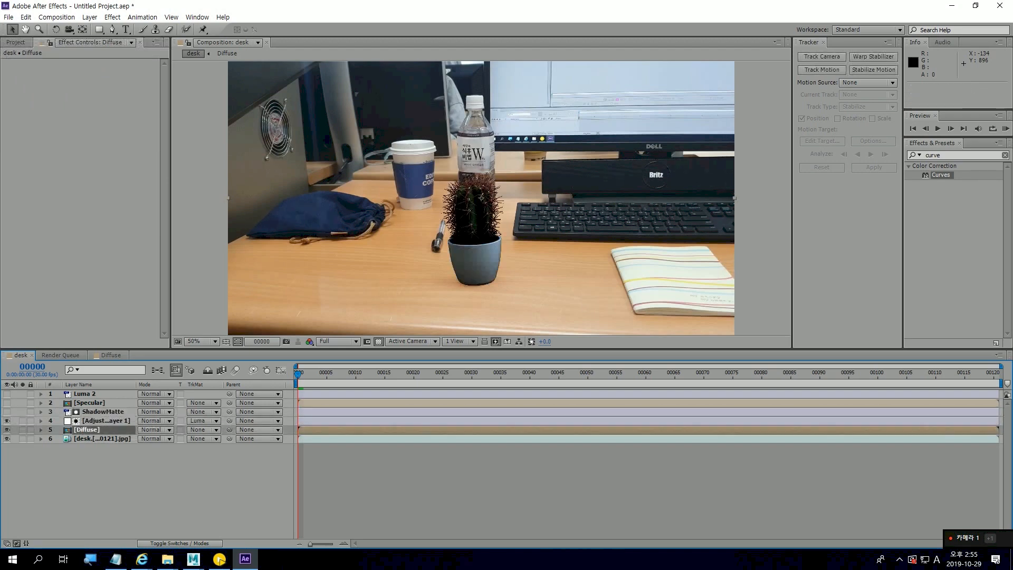
Toggle the adjustment layer's visibility repeatedly to compare the composite with and without the shadow darkening
{"action": "left_click", "coordinate": [6, 420]}
{"action": "left_click", "coordinate": [7, 421]}
{"action": "left_click", "coordinate": [7, 421]}
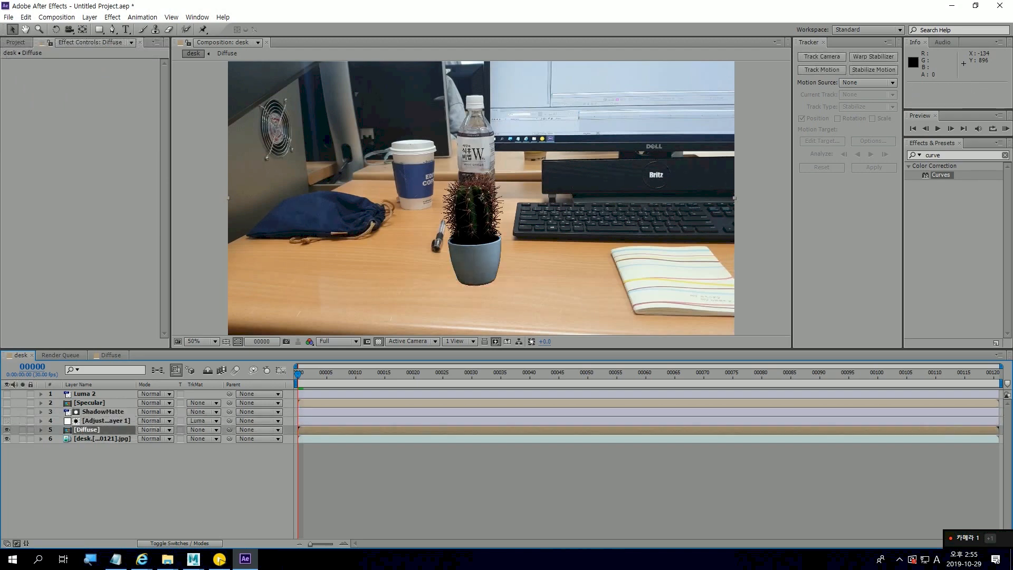
{"action": "left_click", "coordinate": [7, 421]}
{"action": "left_click", "coordinate": [7, 421]}
{"action": "left_click", "coordinate": [7, 420]}
{"action": "left_click", "coordinate": [7, 421]}
{"action": "left_click", "coordinate": [7, 421]}
{"action": "left_click", "coordinate": [7, 420]}
{"action": "left_click", "coordinate": [7, 421]}
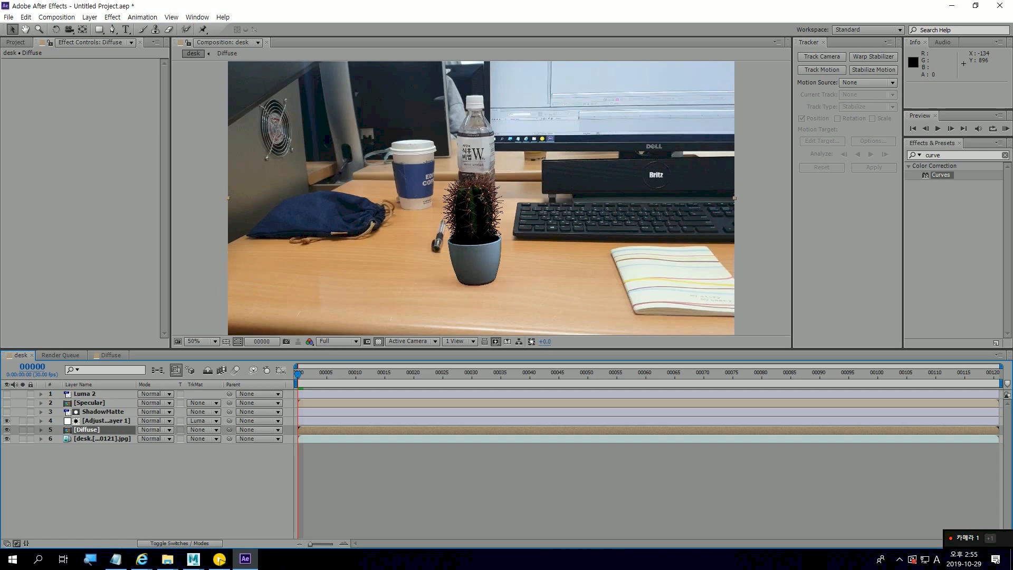
Lower the shadow and highlight points of the adjustment layer's RGB curve slightly to deepen the cactus shadow
{"action": "left_click", "coordinate": [106, 421]}
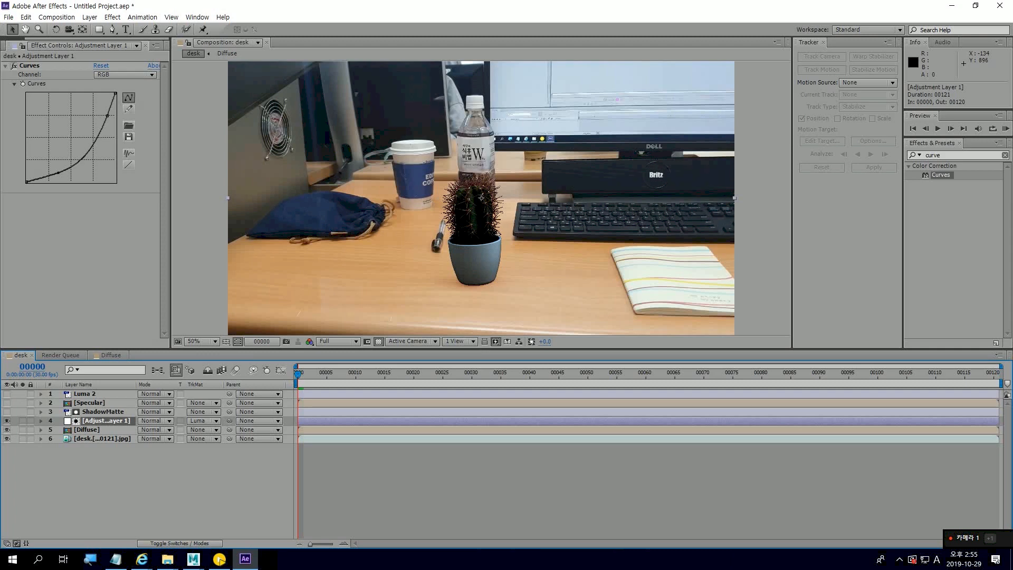
{"action": "left_click_drag", "start_coordinate": [58, 172], "coordinate": [58, 176]}
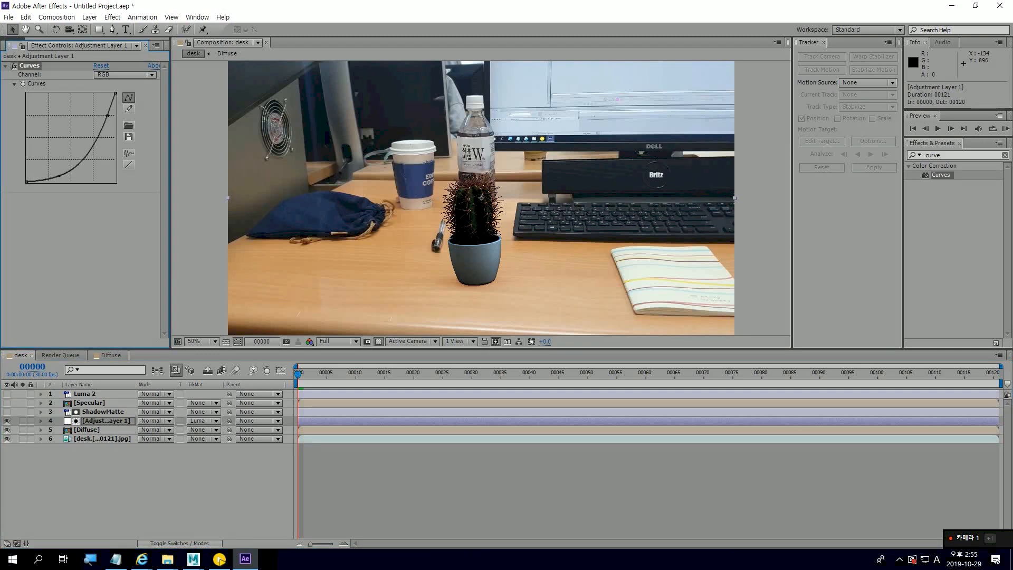
{"action": "mouse_move", "coordinate": [108, 116]}
{"action": "left_mouse_down"}
{"action": "mouse_move", "coordinate": [111, 135]}
{"action": "mouse_move", "coordinate": [109, 117]}
{"action": "left_mouse_up"}
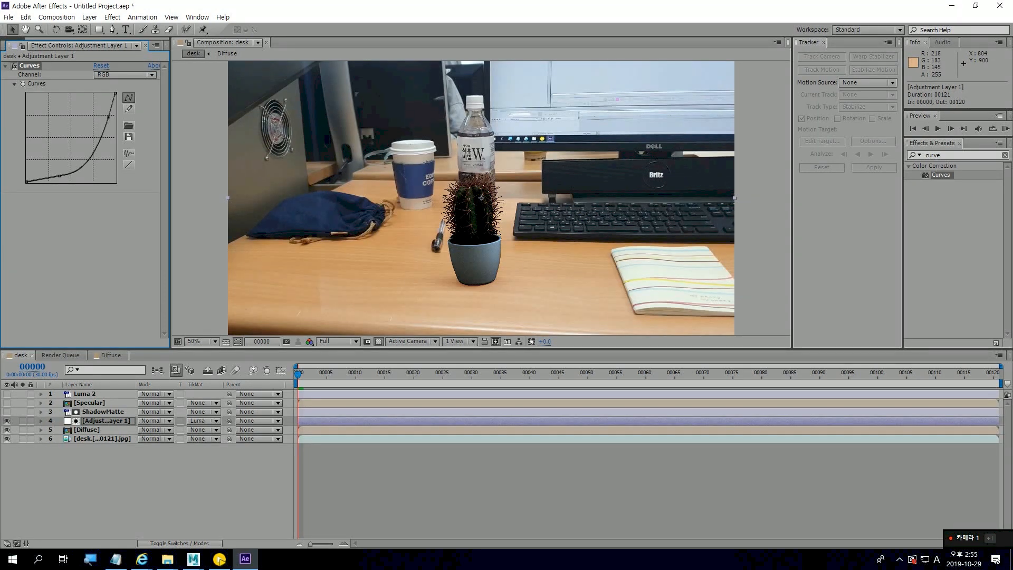
Switch to Maya and examine the cactus render in the Render View as a reference for the composite
{"action": "mouse_move", "coordinate": [193, 558]}
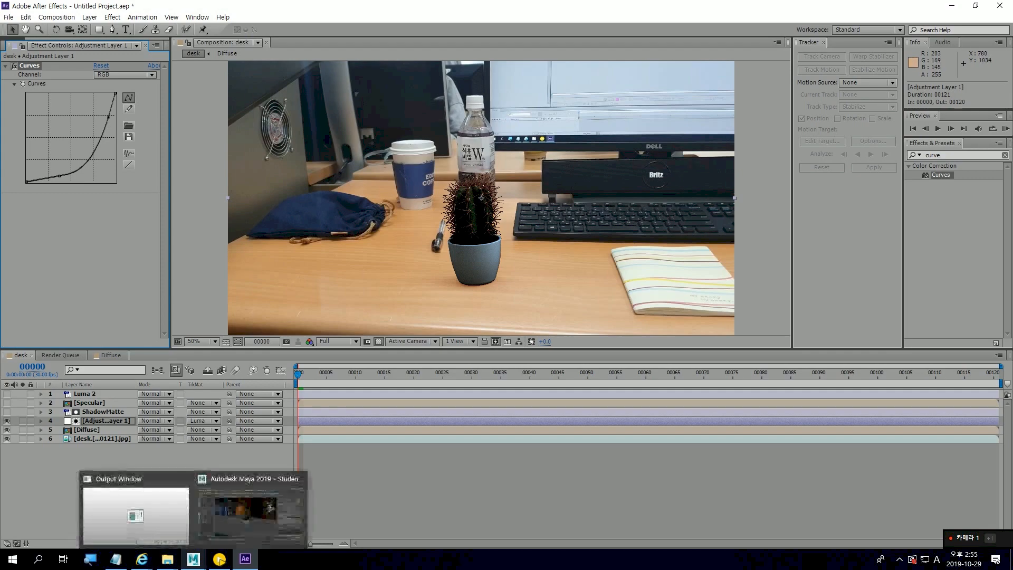
{"action": "left_click", "coordinate": [251, 510]}
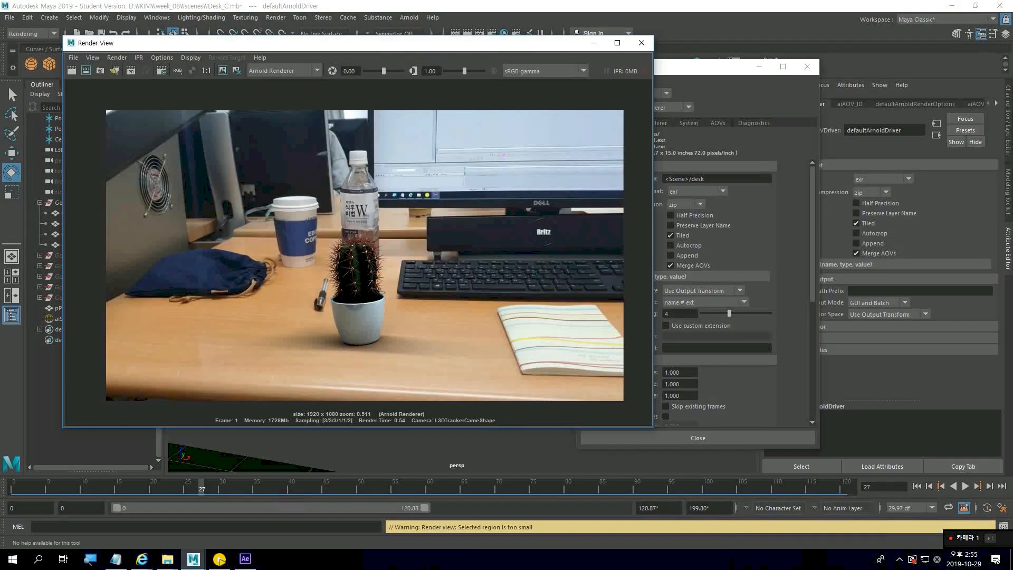
Select the desk shadow plane in Maya to check its ID user option, and return to After Effects
{"action": "left_click_drag", "start_coordinate": [569, 43], "coordinate": [253, 254]}
{"action": "left_click", "coordinate": [385, 370]}
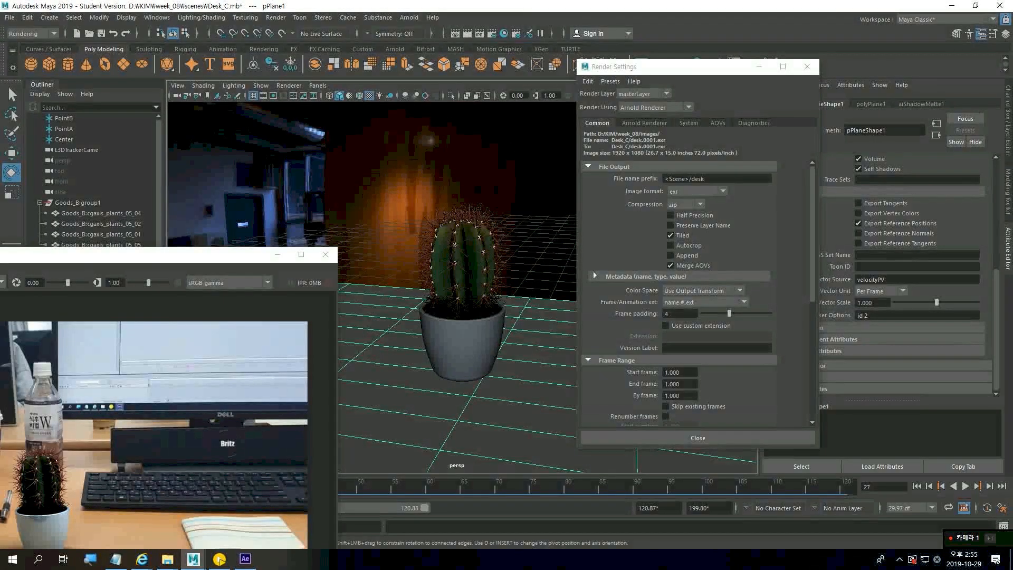
{"action": "left_click_drag", "start_coordinate": [237, 256], "coordinate": [593, 122]}
{"action": "left_click", "coordinate": [244, 558]}
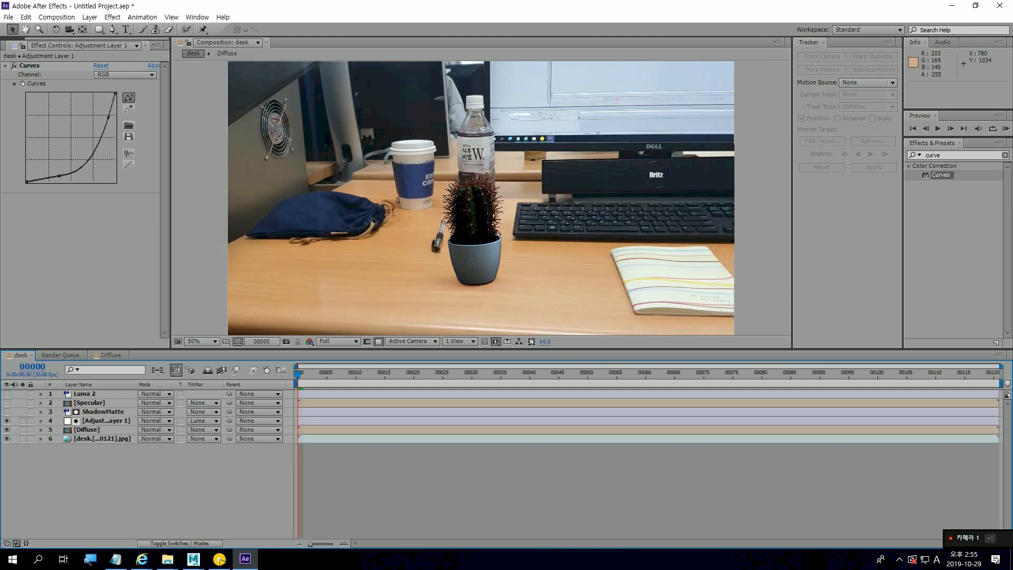
Move the Diffuse layer above ShadowMatte and set the adjustment layer to No Track Matte
{"action": "left_click_drag", "start_coordinate": [95, 430], "coordinate": [95, 408]}
{"action": "left_click", "coordinate": [112, 421]}
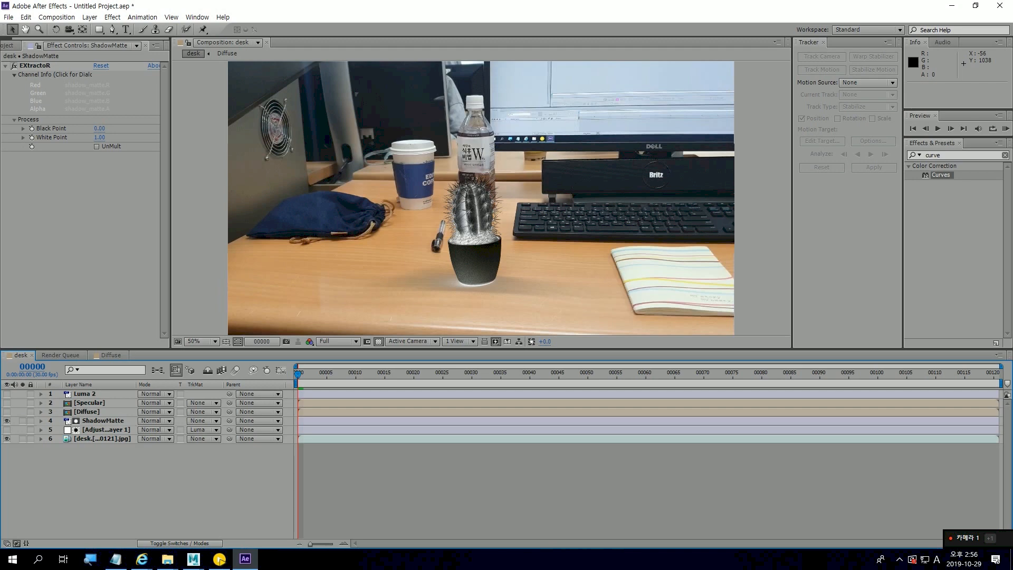
{"action": "left_click", "coordinate": [118, 420]}
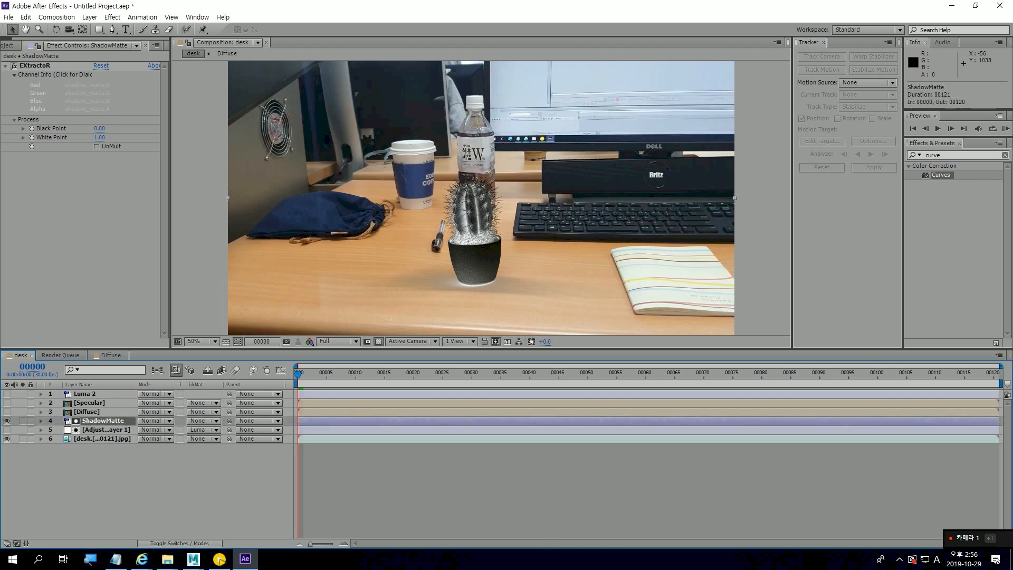
{"action": "left_click", "coordinate": [203, 429]}
{"action": "left_click", "coordinate": [225, 438]}
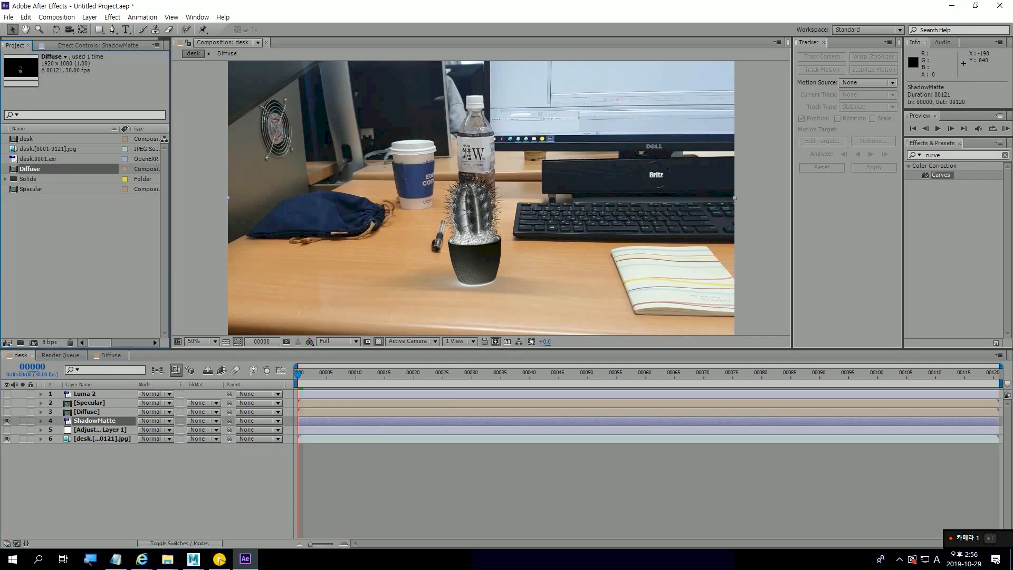
Add desk.0001.exr to the composition directly above ShadowMatte and apply the IDentifier effect to it
{"action": "left_click_drag", "start_coordinate": [40, 159], "coordinate": [90, 420]}
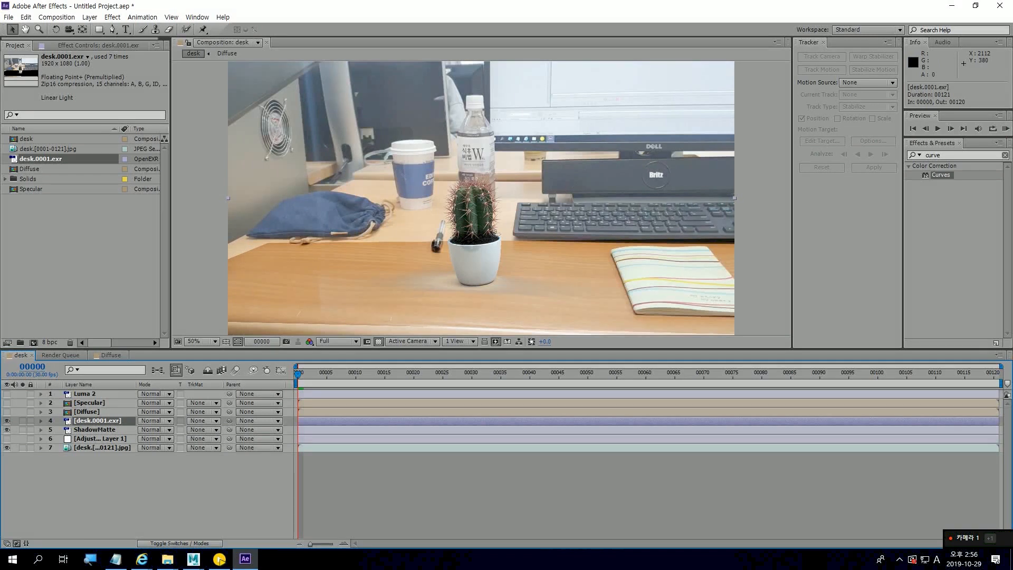
{"action": "left_click", "coordinate": [950, 156]}
{"action": "key", "text": "BackSpace"}
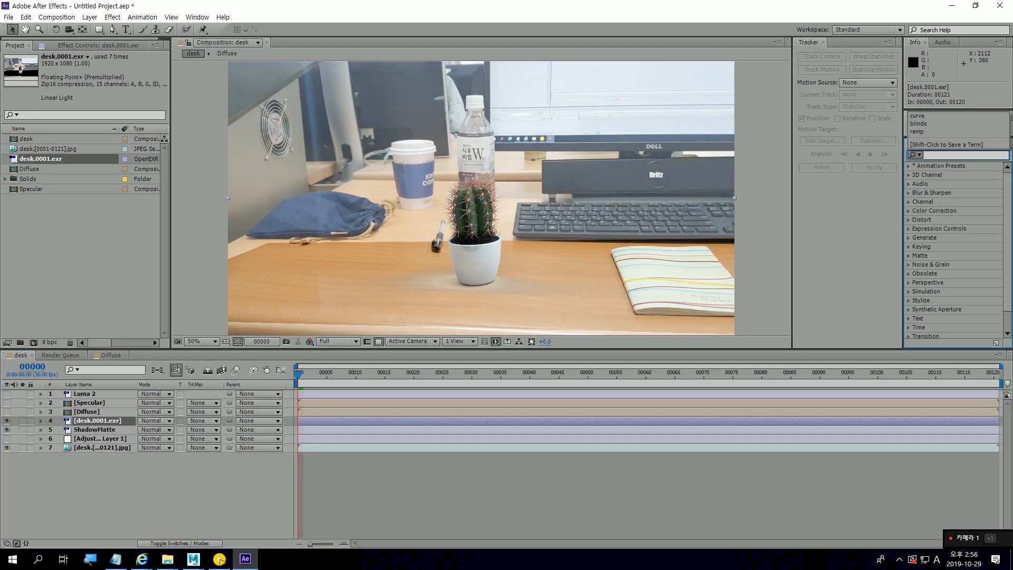
{"action": "left_click", "coordinate": [908, 174]}
{"action": "left_click_drag", "start_coordinate": [945, 237], "coordinate": [97, 420]}
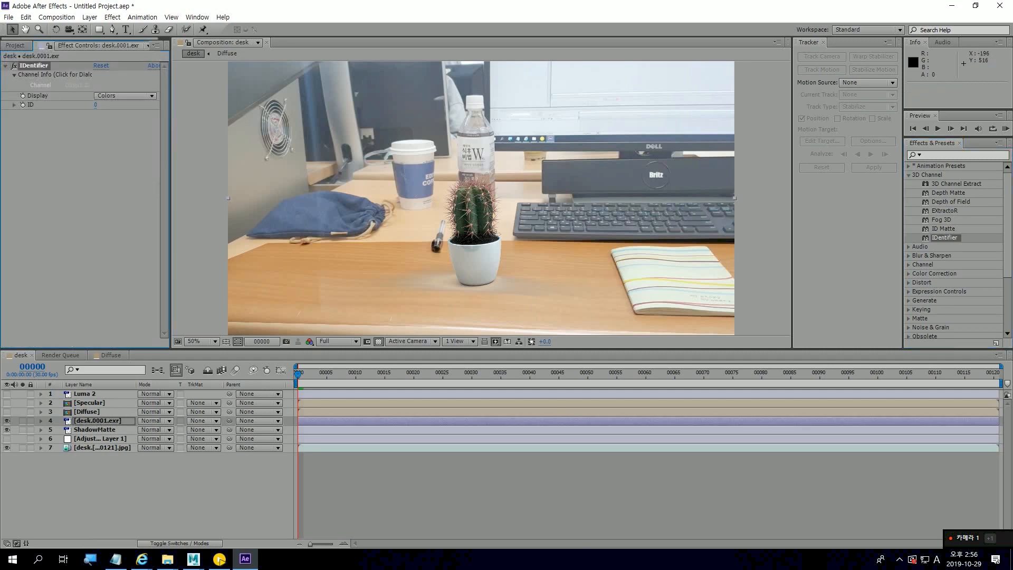
Configure IDentifier on the desk.0001.exr layer with the Luma Matte display, ID 2 and the ID channel
{"action": "left_click", "coordinate": [125, 96]}
{"action": "left_click", "coordinate": [96, 105]}
{"action": "type", "text": "3"}
{"action": "key", "text": "Return"}
{"action": "left_click", "coordinate": [55, 74]}
{"action": "left_click", "coordinate": [516, 282]}
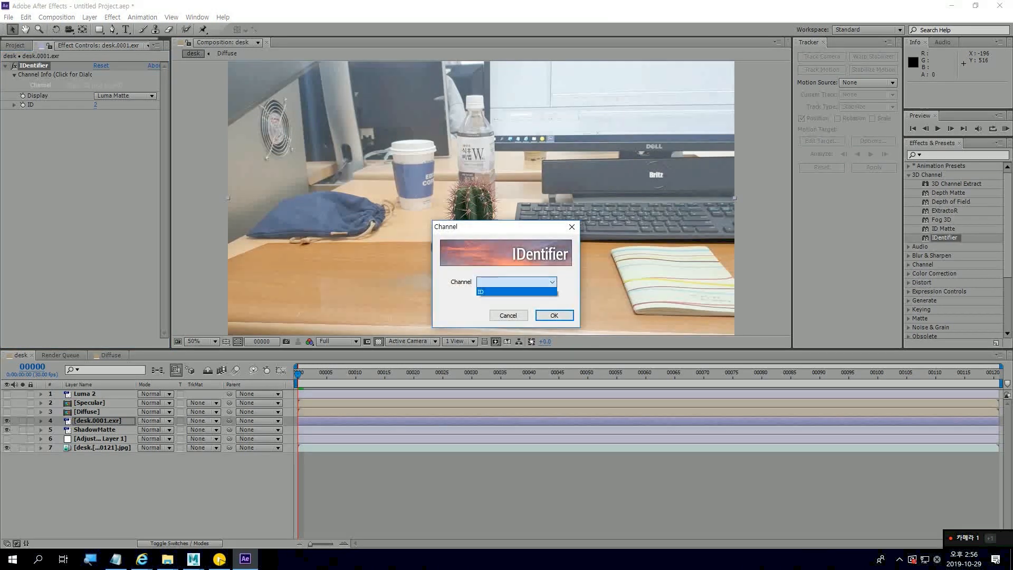
{"action": "left_click", "coordinate": [491, 292]}
{"action": "left_click", "coordinate": [554, 316]}
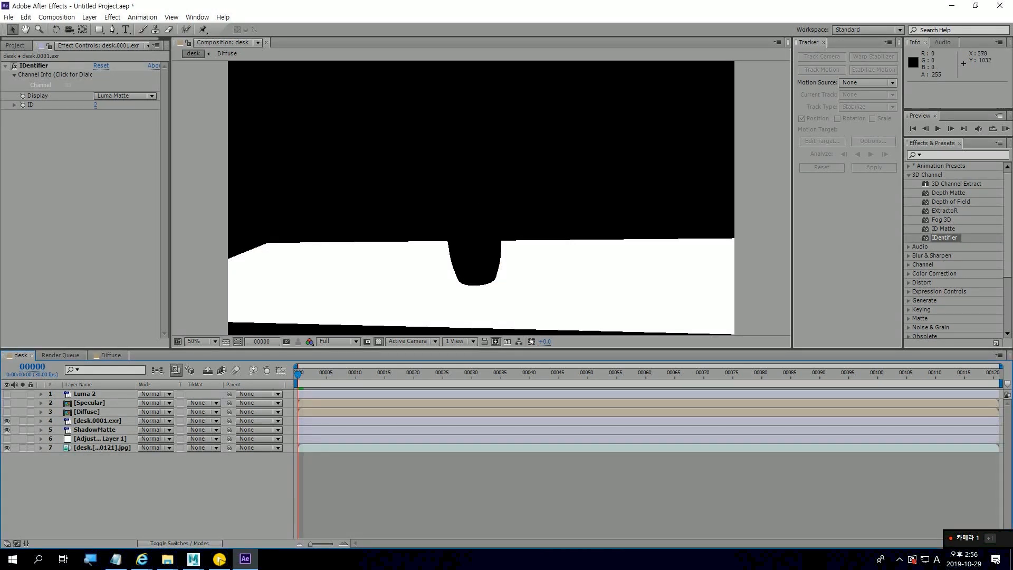
Hide the desk footage layer and set ShadowMatte's track matte to Luma Matte "[desk.0001.exr]"
{"action": "left_click", "coordinate": [7, 448]}
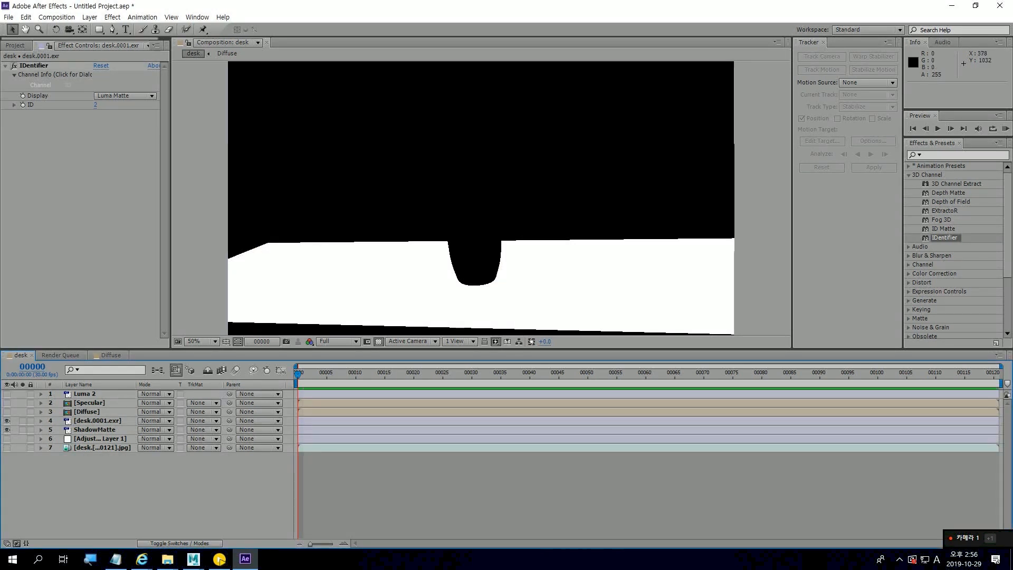
{"action": "left_click", "coordinate": [94, 429]}
{"action": "left_click", "coordinate": [203, 429]}
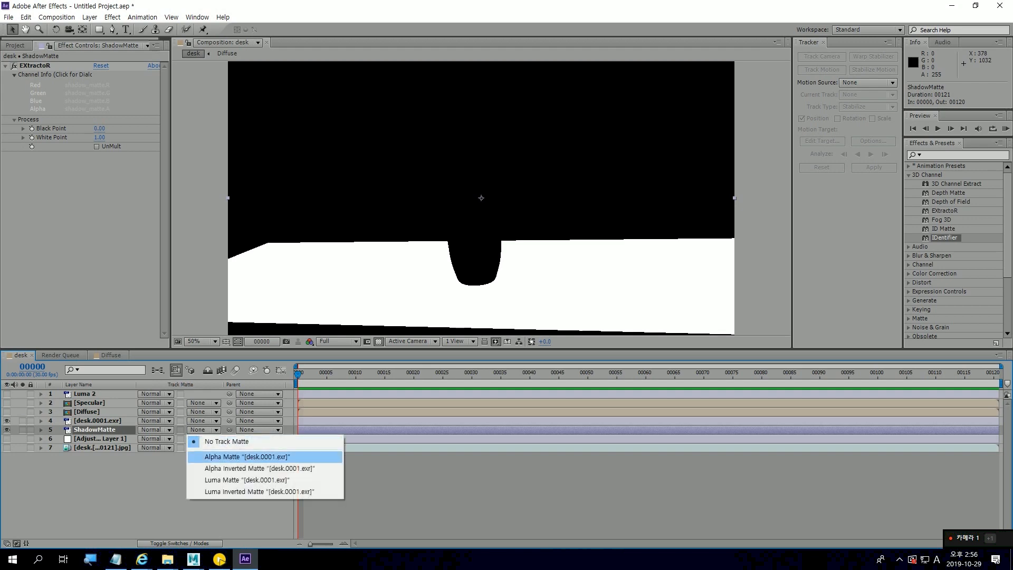
{"action": "left_click", "coordinate": [238, 479]}
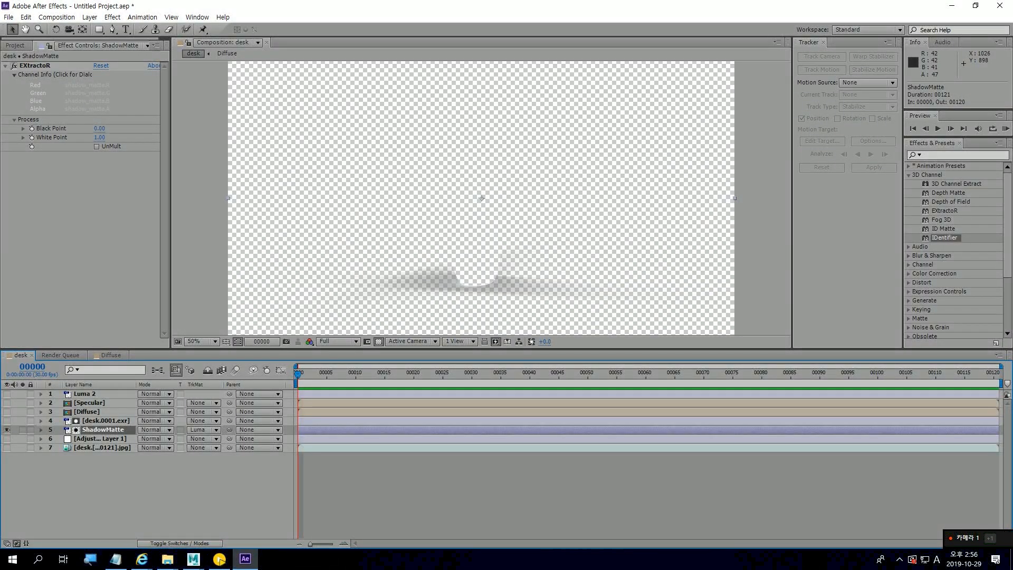
Pre-compose the desk.0001.exr and ShadowMatte layers into a new composition named ID2
{"action": "left_click", "coordinate": [105, 421]}
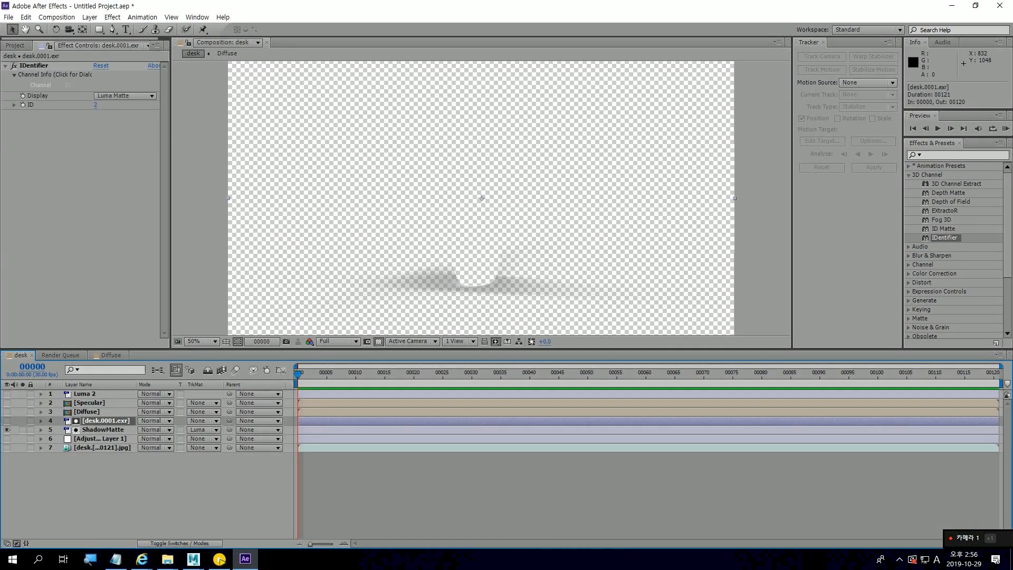
{"action": "left_click", "coordinate": [103, 430], "text": "shift"}
{"action": "key", "text": "Print"}
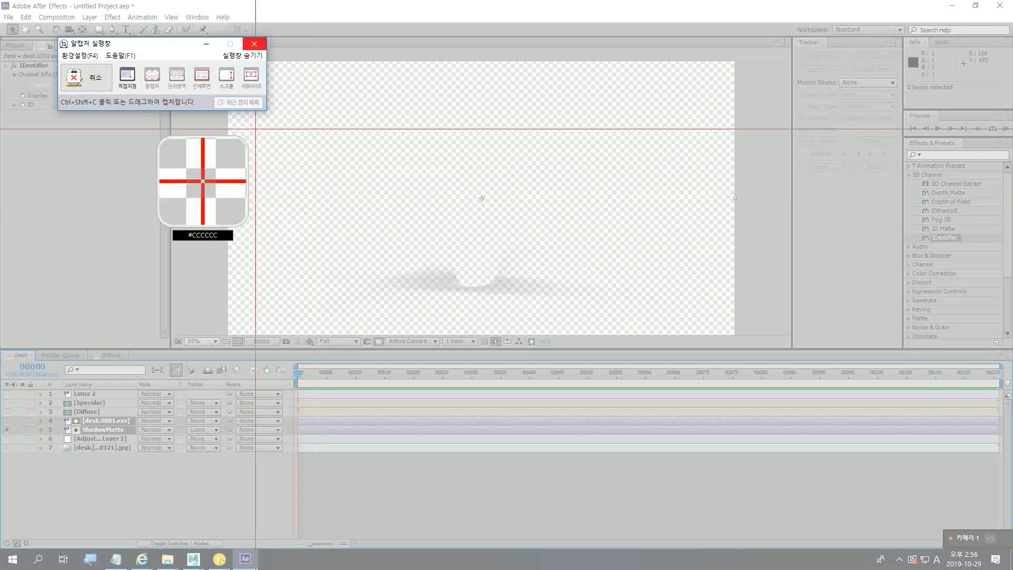
{"action": "left_click", "coordinate": [255, 44]}
{"action": "left_click", "coordinate": [89, 17]}
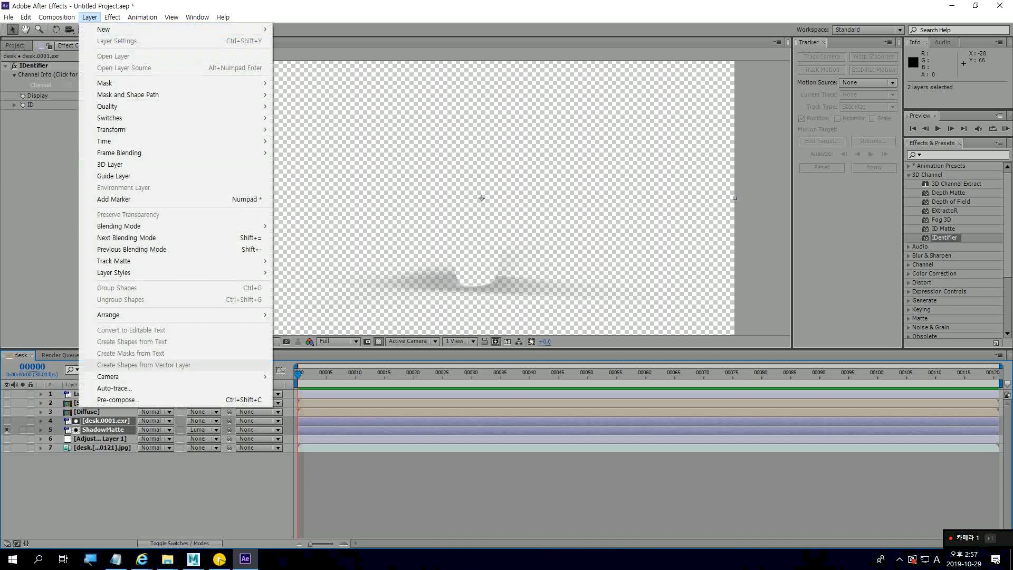
{"action": "left_click", "coordinate": [106, 400]}
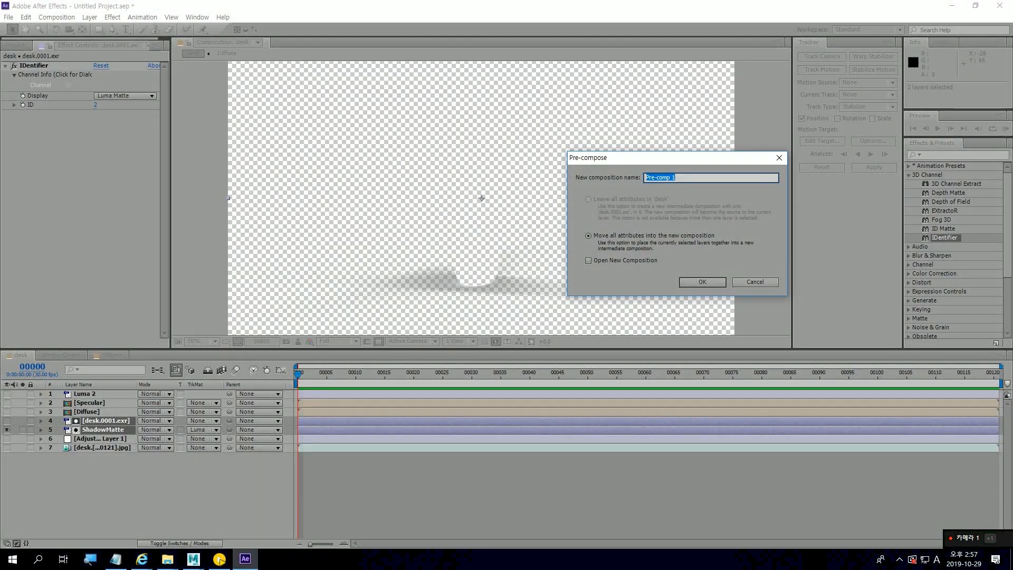
{"action": "key", "text": "BackSpace"}
{"action": "type", "text": "ID2"}
{"action": "key", "text": "Return"}
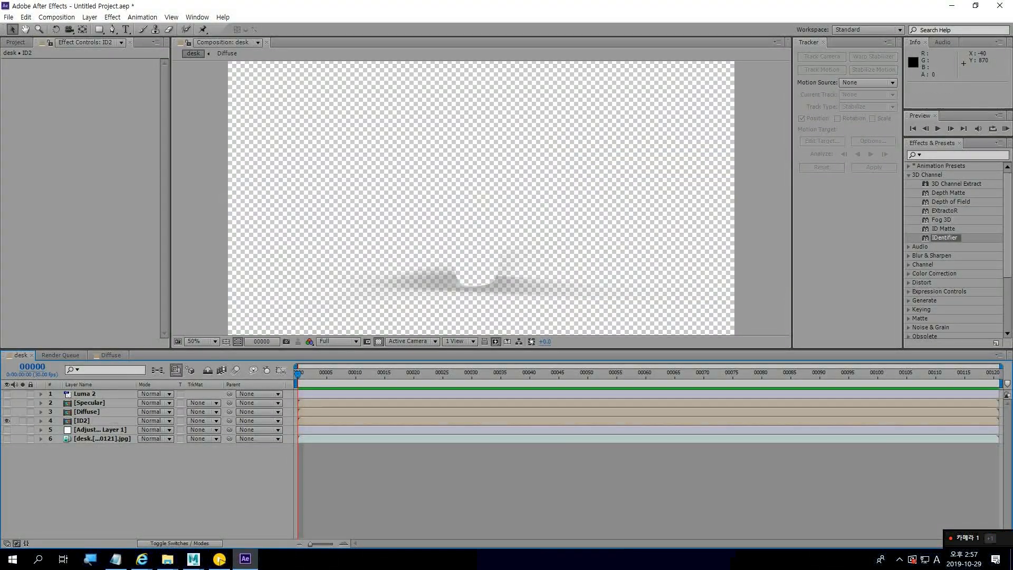
Show the desk footage and adjustment layer, and set the adjustment layer's track matte to Alpha Matte using ID2
{"action": "left_click", "coordinate": [7, 430]}
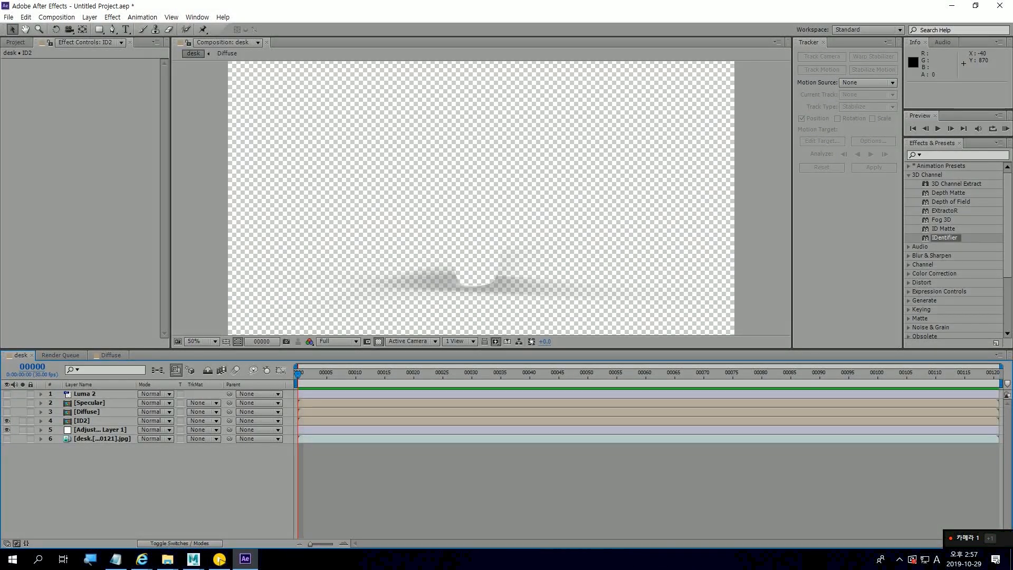
{"action": "left_click", "coordinate": [7, 439]}
{"action": "left_click", "coordinate": [6, 421]}
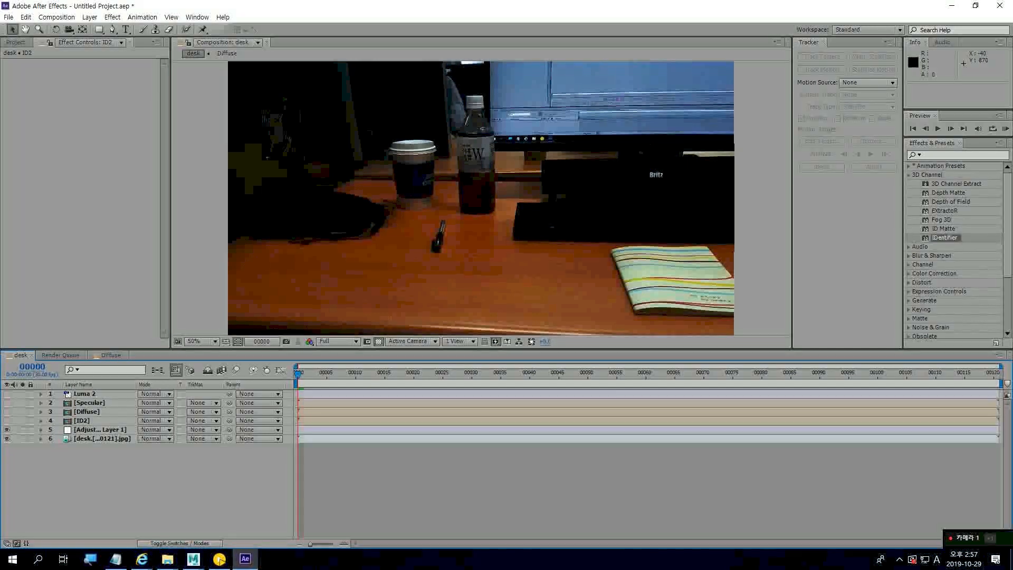
{"action": "left_click", "coordinate": [7, 421]}
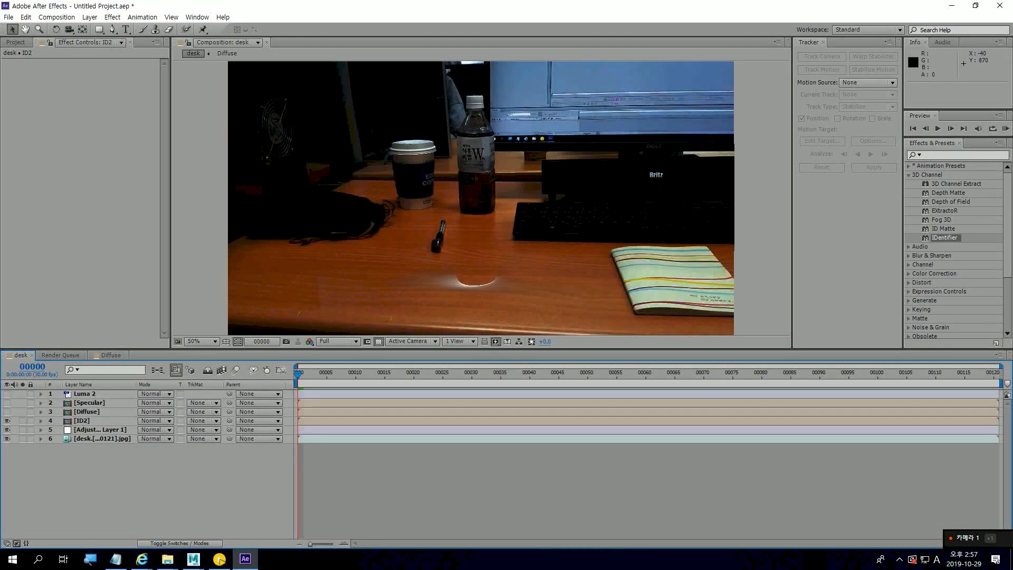
{"action": "left_click", "coordinate": [100, 430]}
{"action": "left_click", "coordinate": [203, 429]}
{"action": "left_click", "coordinate": [232, 456]}
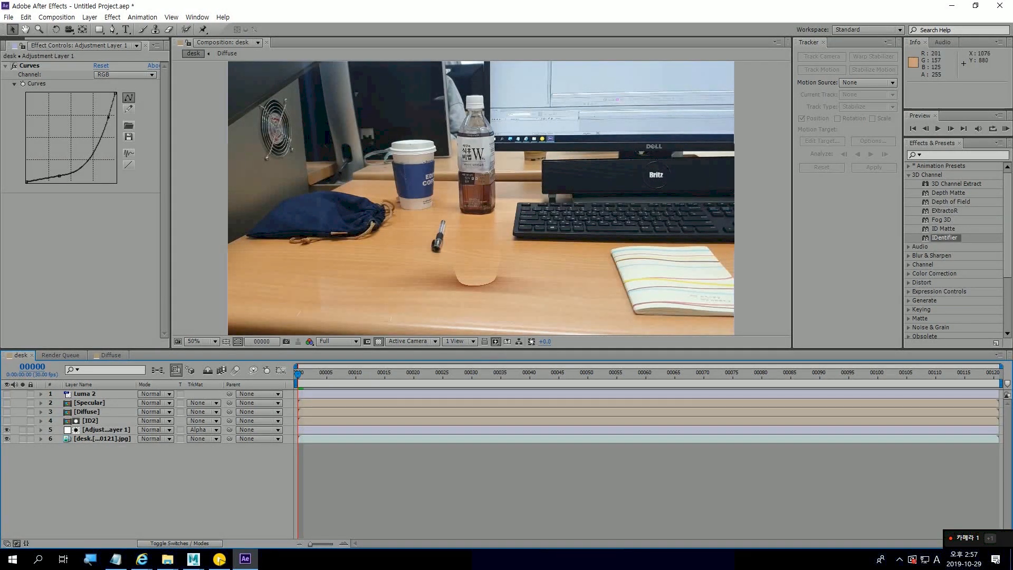
Make the Diffuse and Specular layers visible and set the Specular layer's blending mode to Add
{"action": "left_click", "coordinate": [86, 412]}
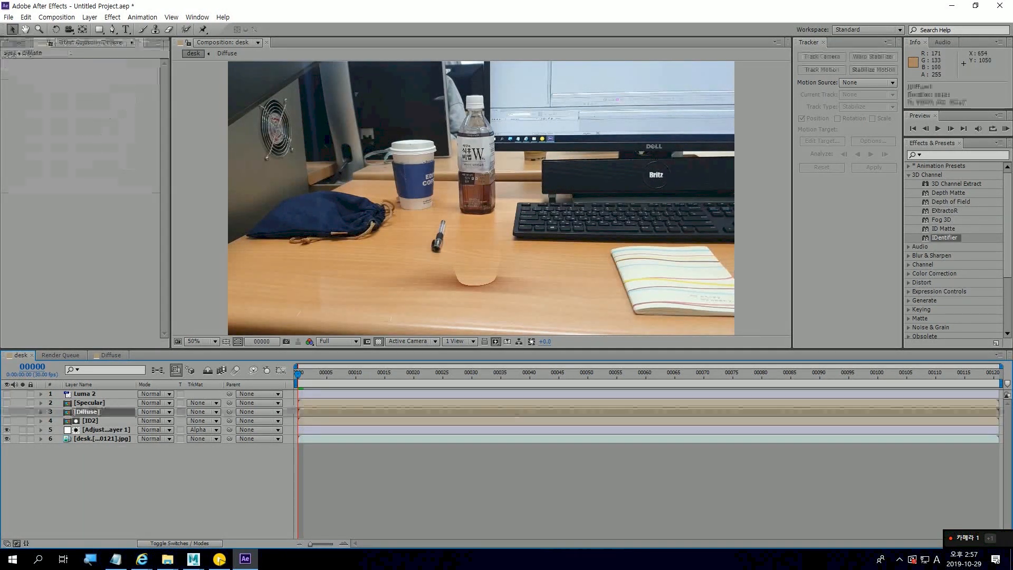
{"action": "left_click", "coordinate": [7, 411]}
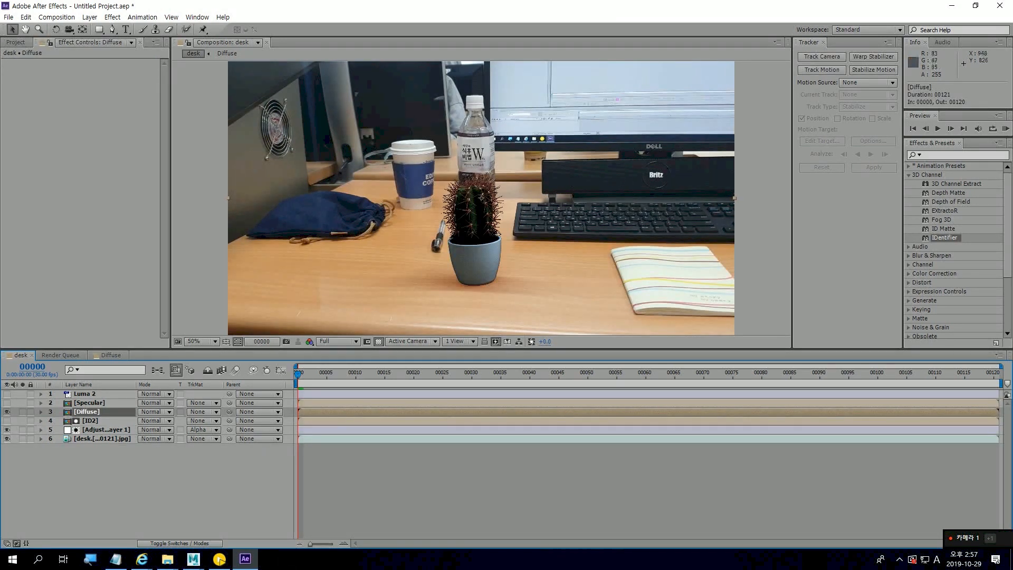
{"action": "left_click", "coordinate": [89, 402]}
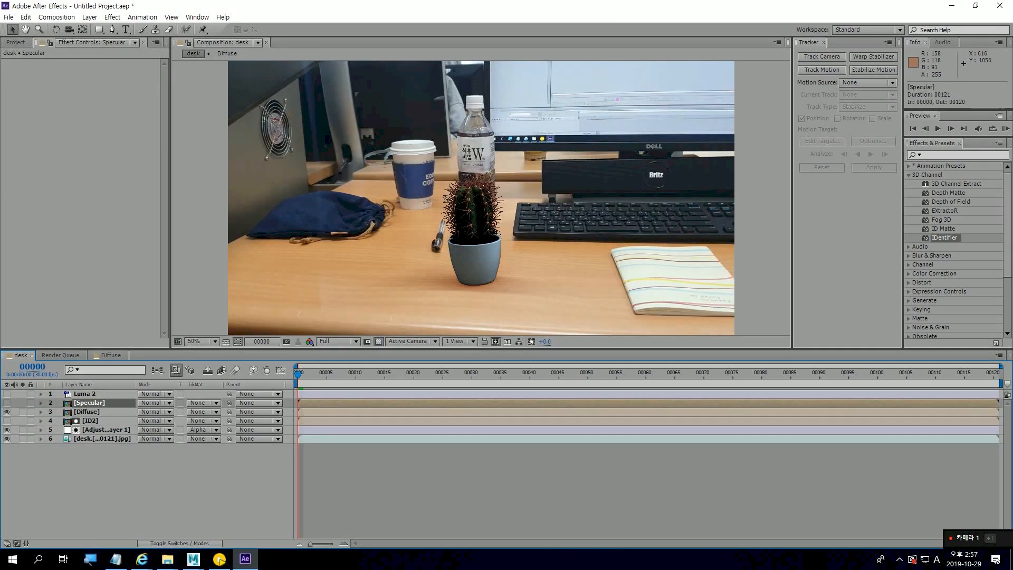
{"action": "left_click", "coordinate": [7, 403]}
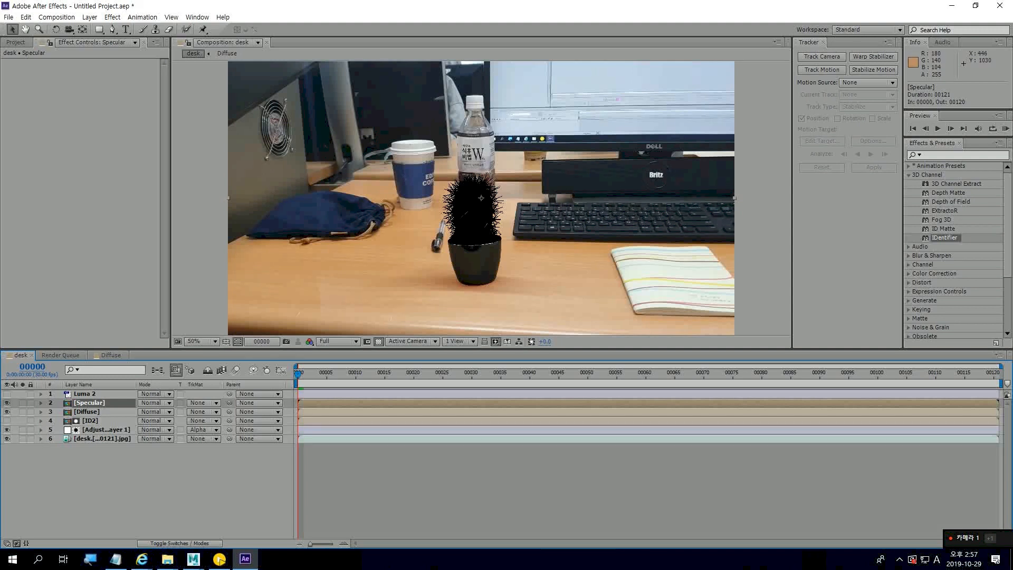
{"action": "left_click", "coordinate": [154, 403]}
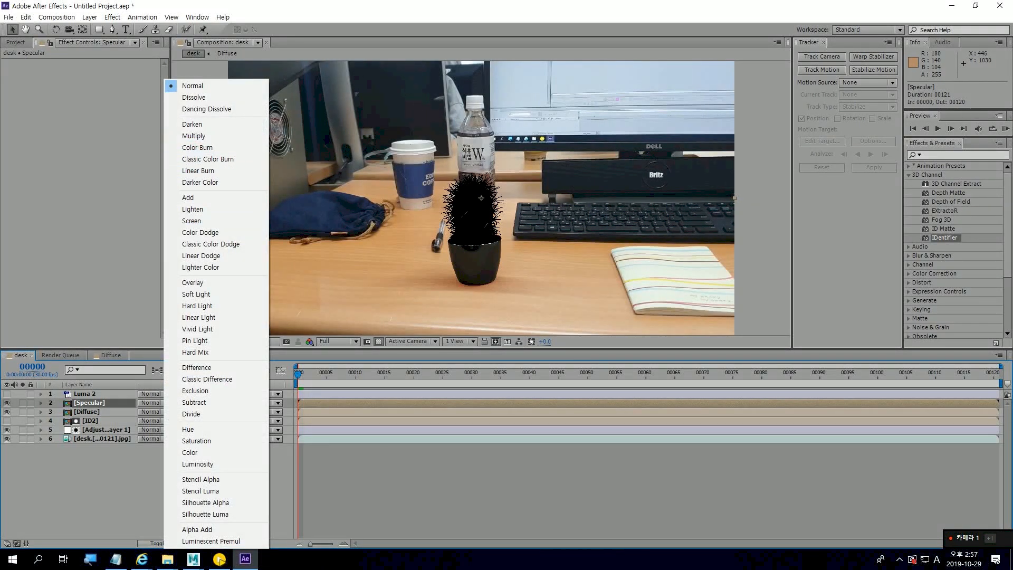
{"action": "left_click", "coordinate": [190, 197]}
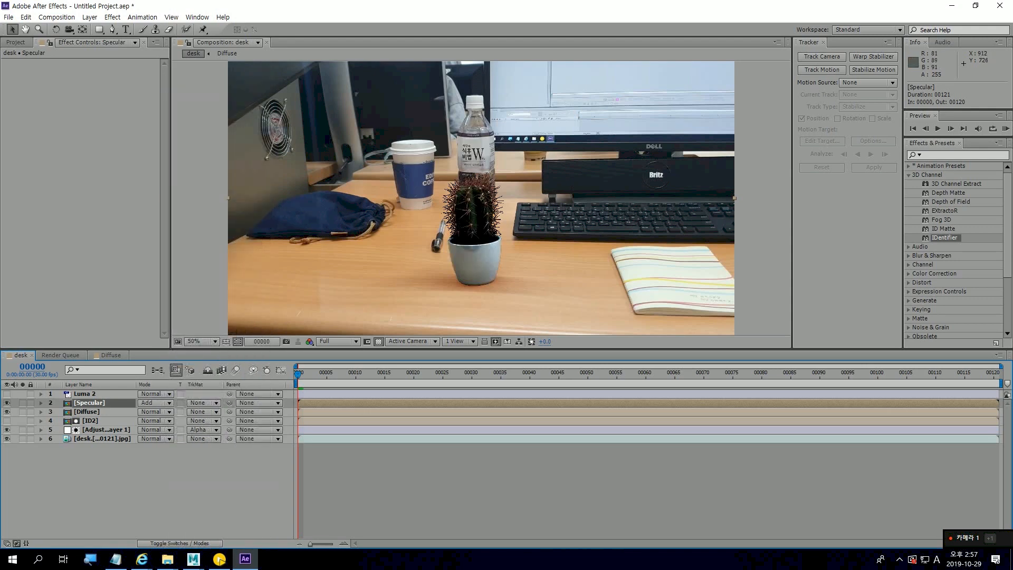
Toggle the Specular layer's visibility repeatedly and scrub the timeline to review the composited cactus
{"action": "left_click", "coordinate": [7, 403]}
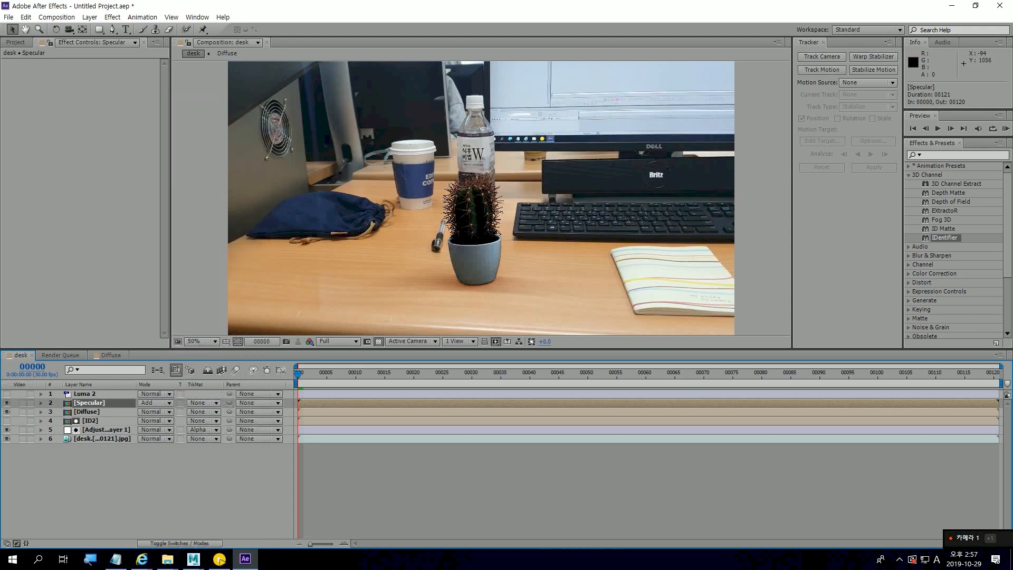
{"action": "left_click", "coordinate": [7, 402]}
{"action": "left_click", "coordinate": [7, 403]}
{"action": "left_click", "coordinate": [7, 403]}
{"action": "left_click", "coordinate": [7, 403]}
{"action": "left_click", "coordinate": [7, 403]}
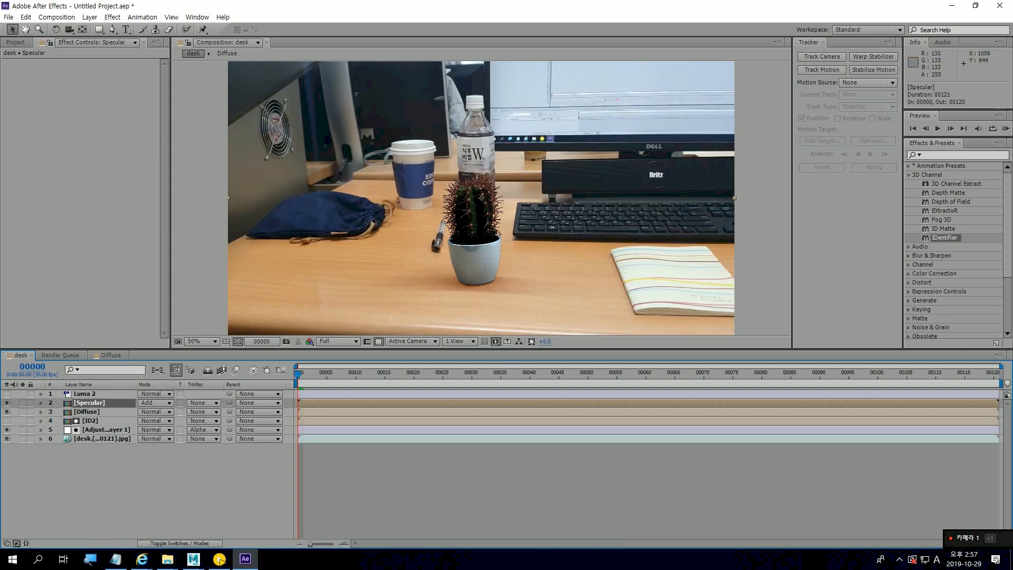
{"action": "key", "text": "F2"}
{"action": "key", "text": "comma"}
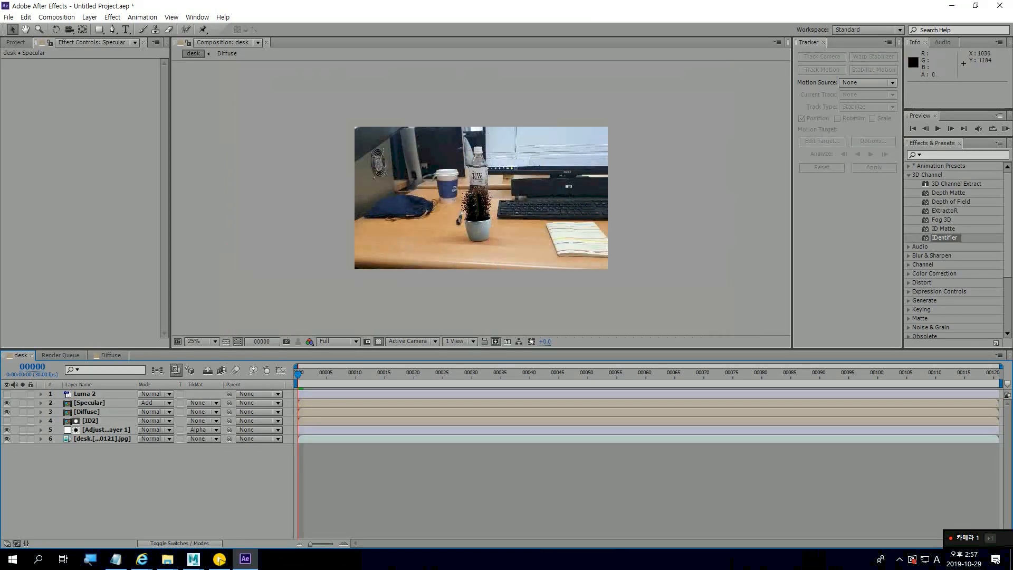
{"action": "mouse_move", "coordinate": [298, 374]}
{"action": "left_mouse_down"}
{"action": "mouse_move", "coordinate": [367, 373]}
{"action": "mouse_move", "coordinate": [298, 373]}
{"action": "left_mouse_up"}
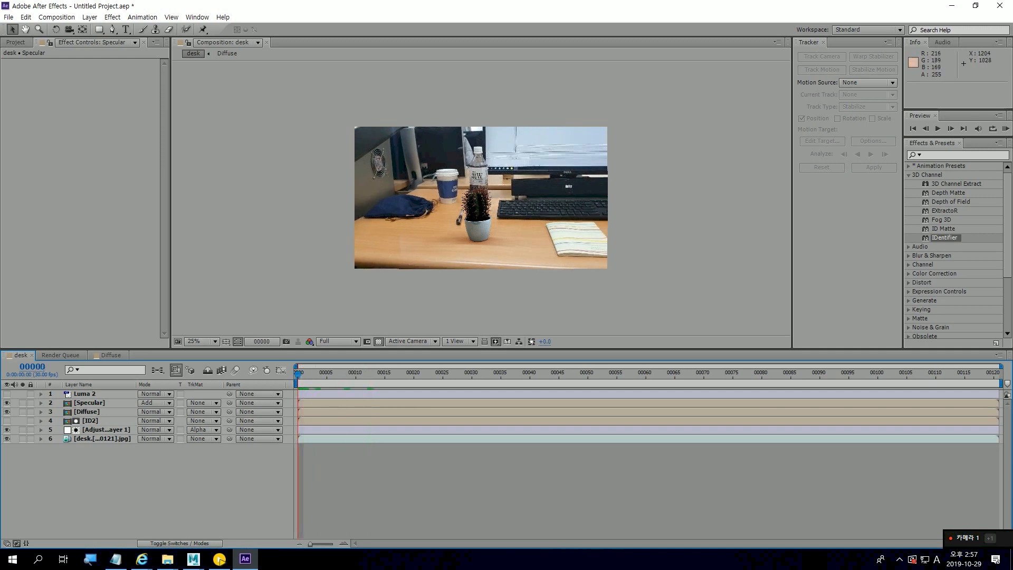
{"action": "key", "text": "period"}
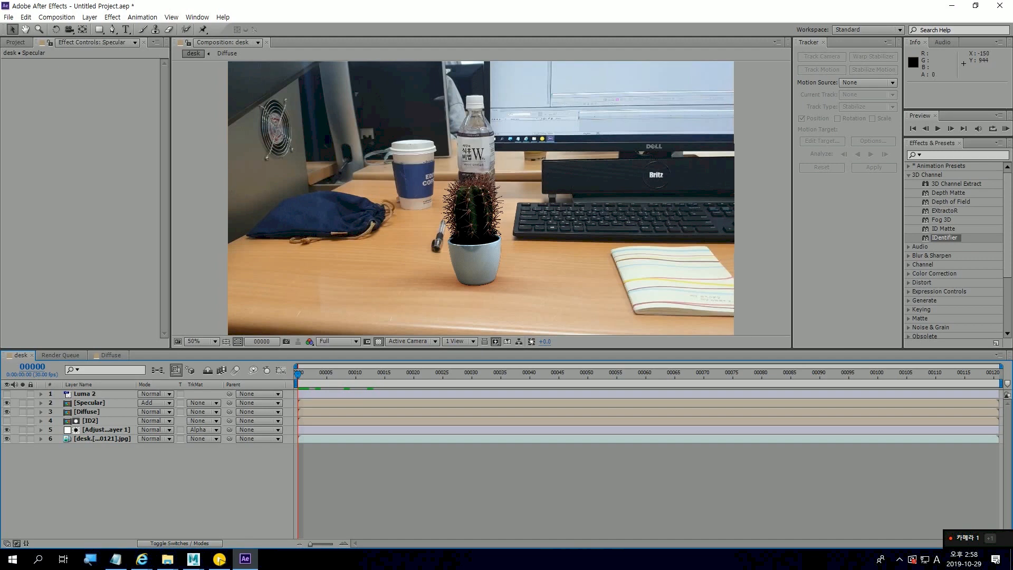
Try lowering the Specular layer's opacity to 53% and undo the change
{"action": "left_click", "coordinate": [89, 403]}
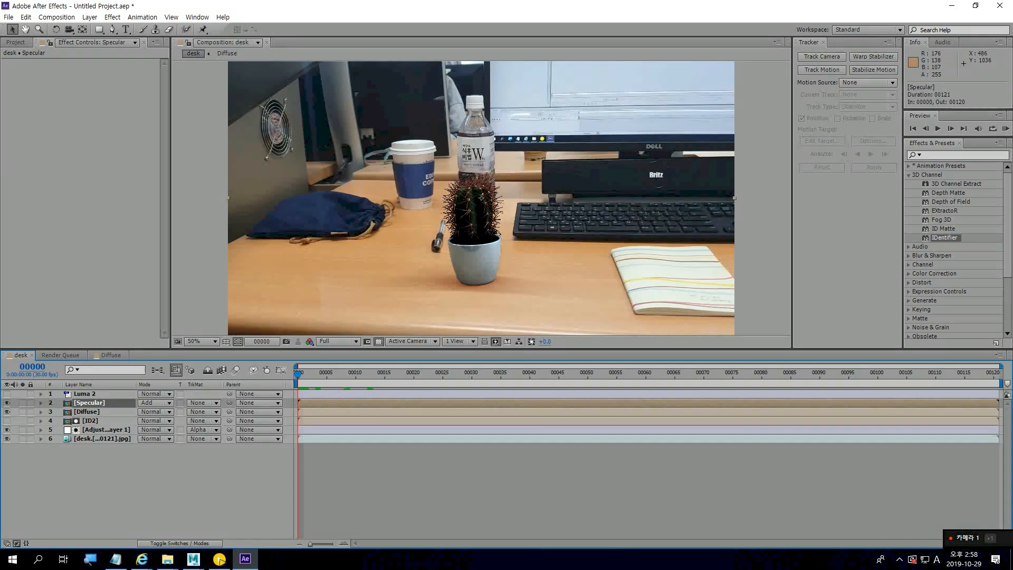
{"action": "key", "text": "t"}
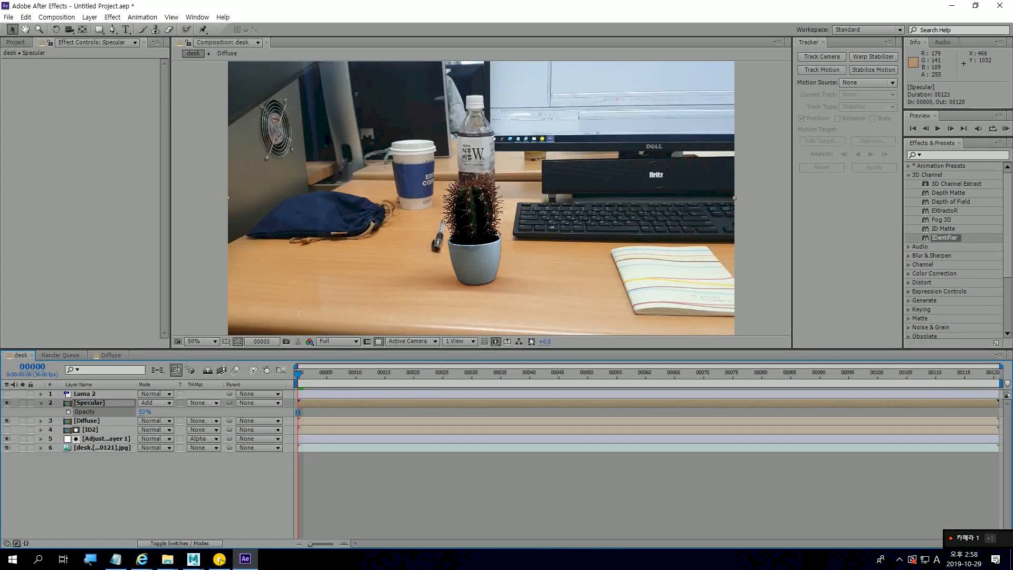
{"action": "key", "text": "ctrl+z"}
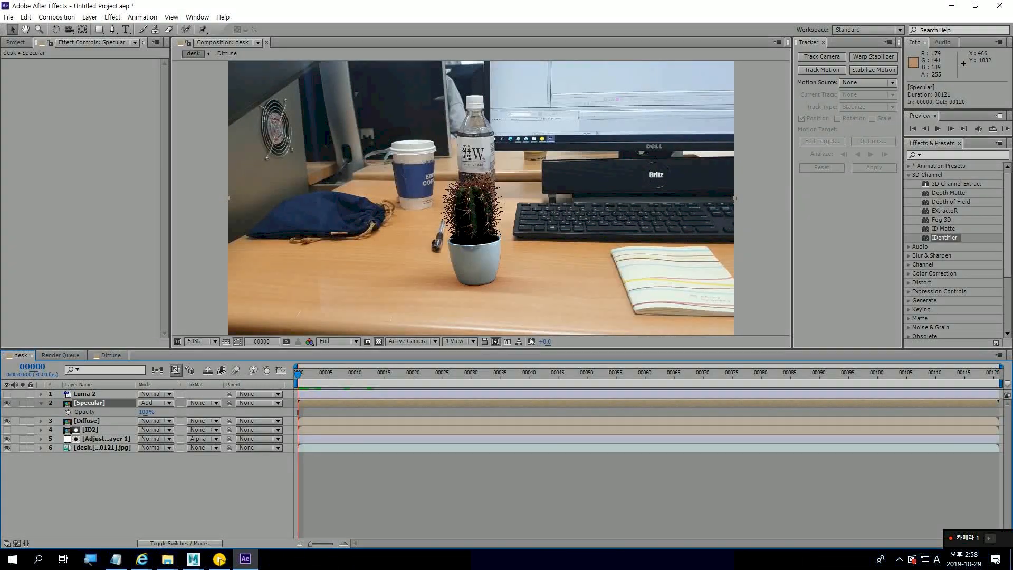
Try duplicating the Specular layer three times to intensify the highlights, and undo all the duplicates
{"action": "key", "text": "ctrl+d"}
{"action": "key", "text": "ctrl+d"}
{"action": "key", "text": "ctrl+d"}
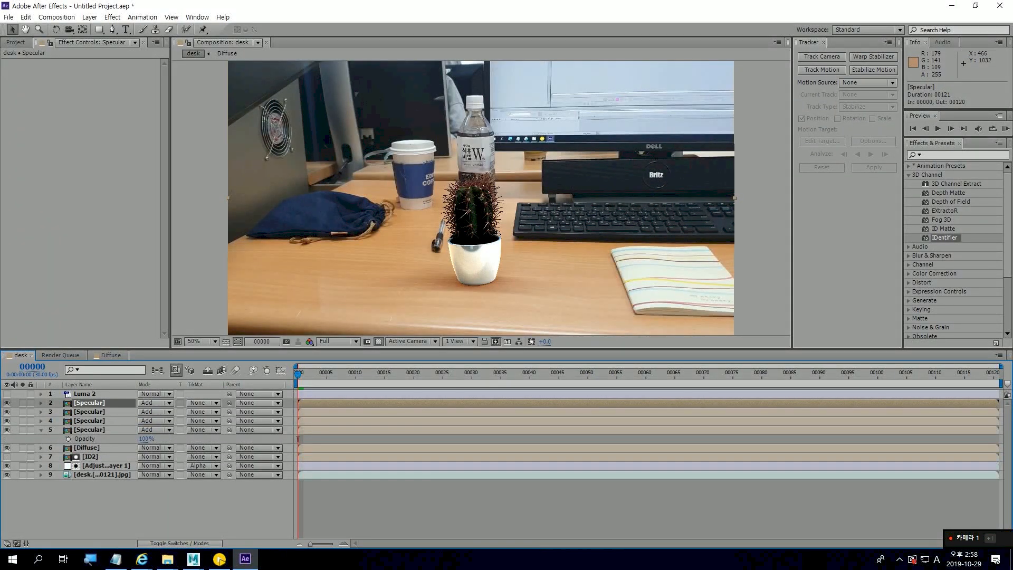
{"action": "key", "text": "ctrl+z"}
{"action": "key", "text": "ctrl+z"}
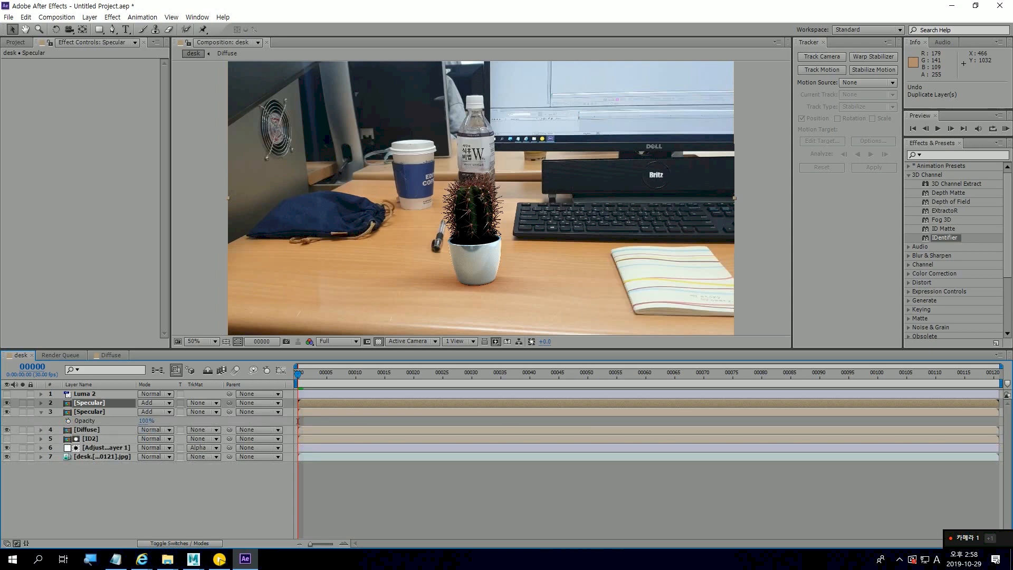
{"action": "key", "text": "ctrl+z"}
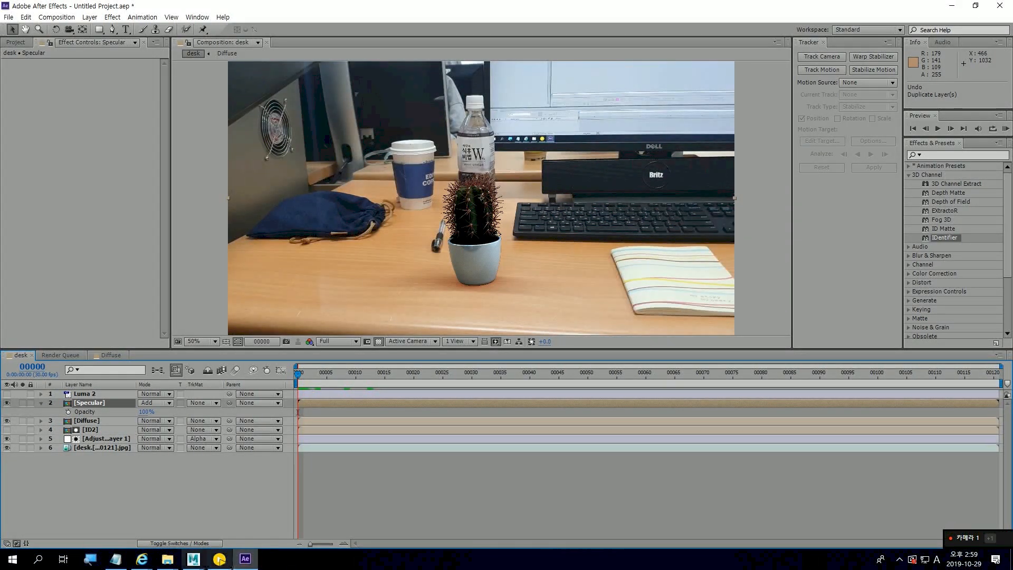
{"action": "mouse_move", "coordinate": [193, 558]}
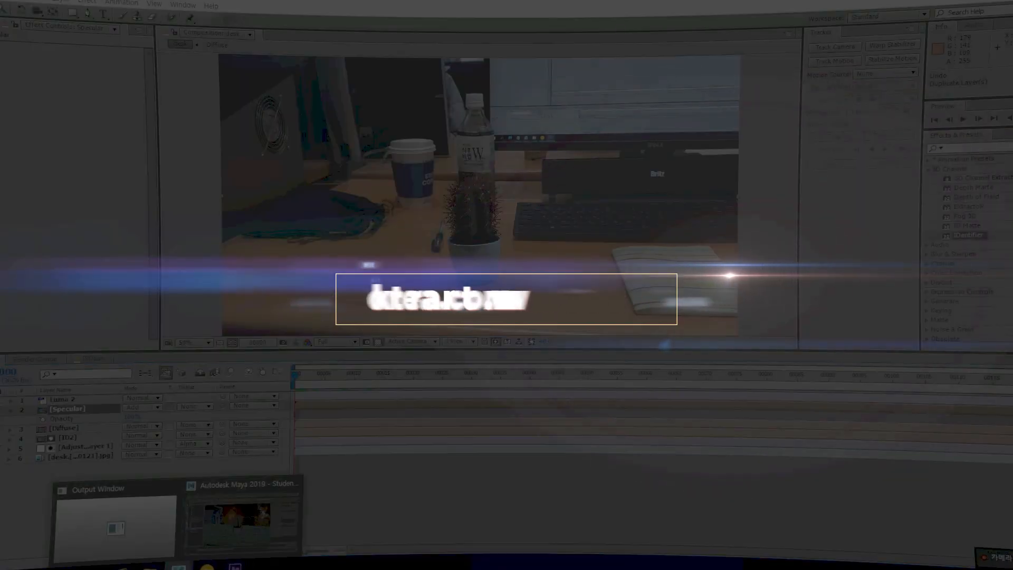